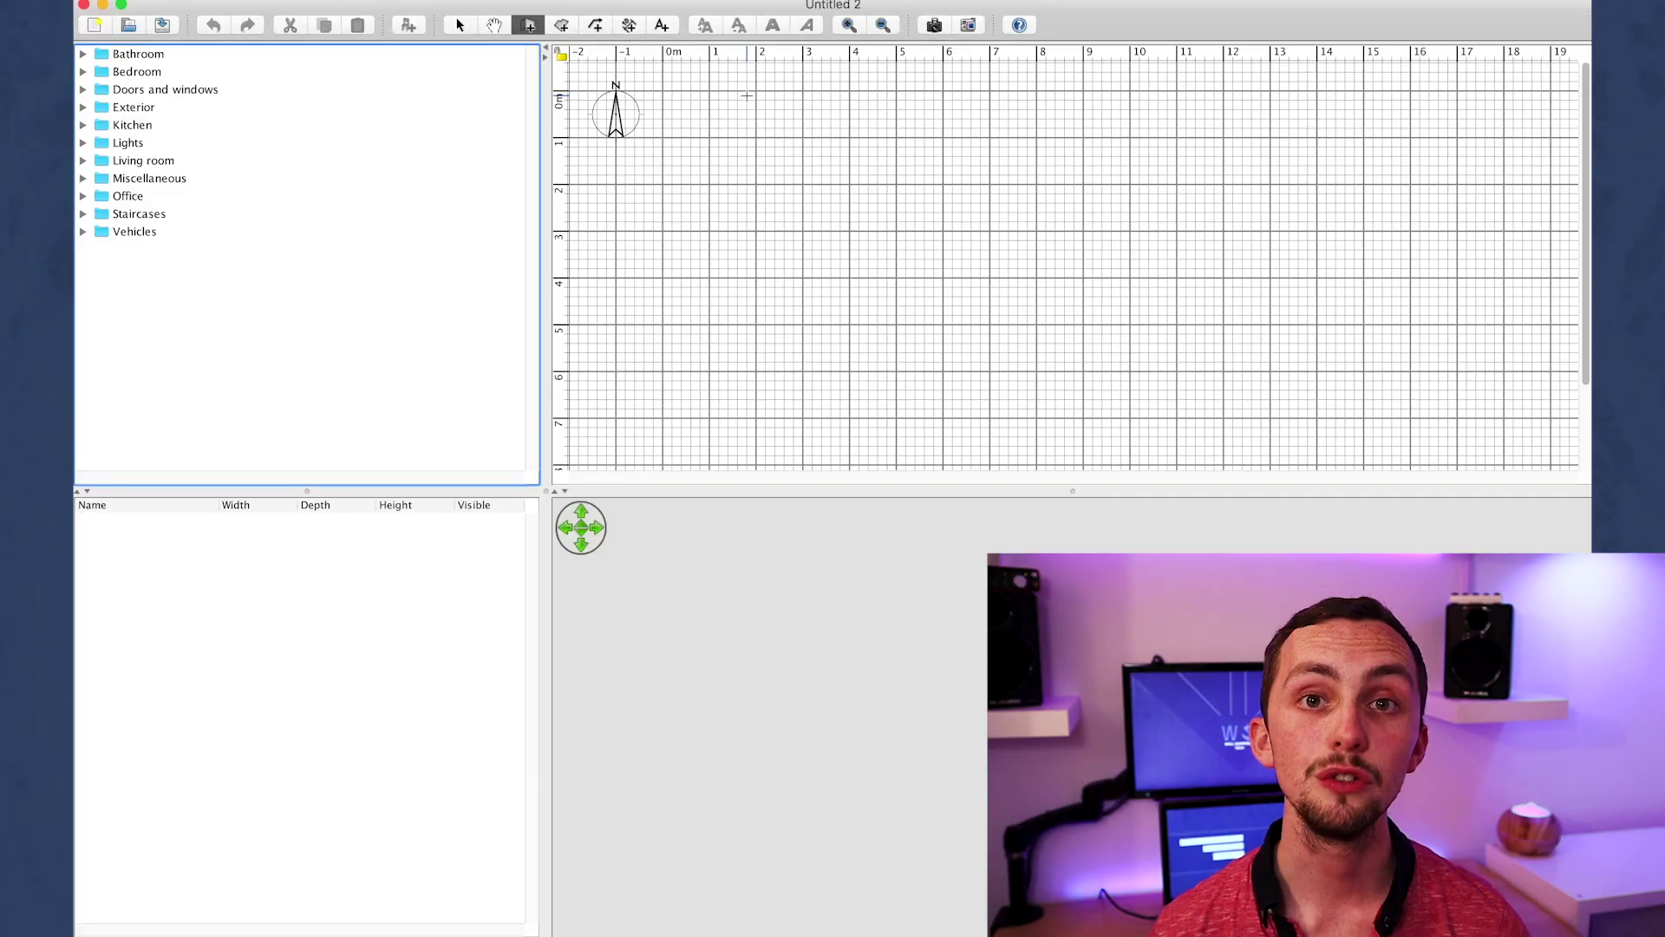
- Draw walls forming two adjoining rectangles, the second extending to 7 m
{"action": "left_click", "coordinate": [663, 90]}
{"action": "left_click", "coordinate": [662, 233]}
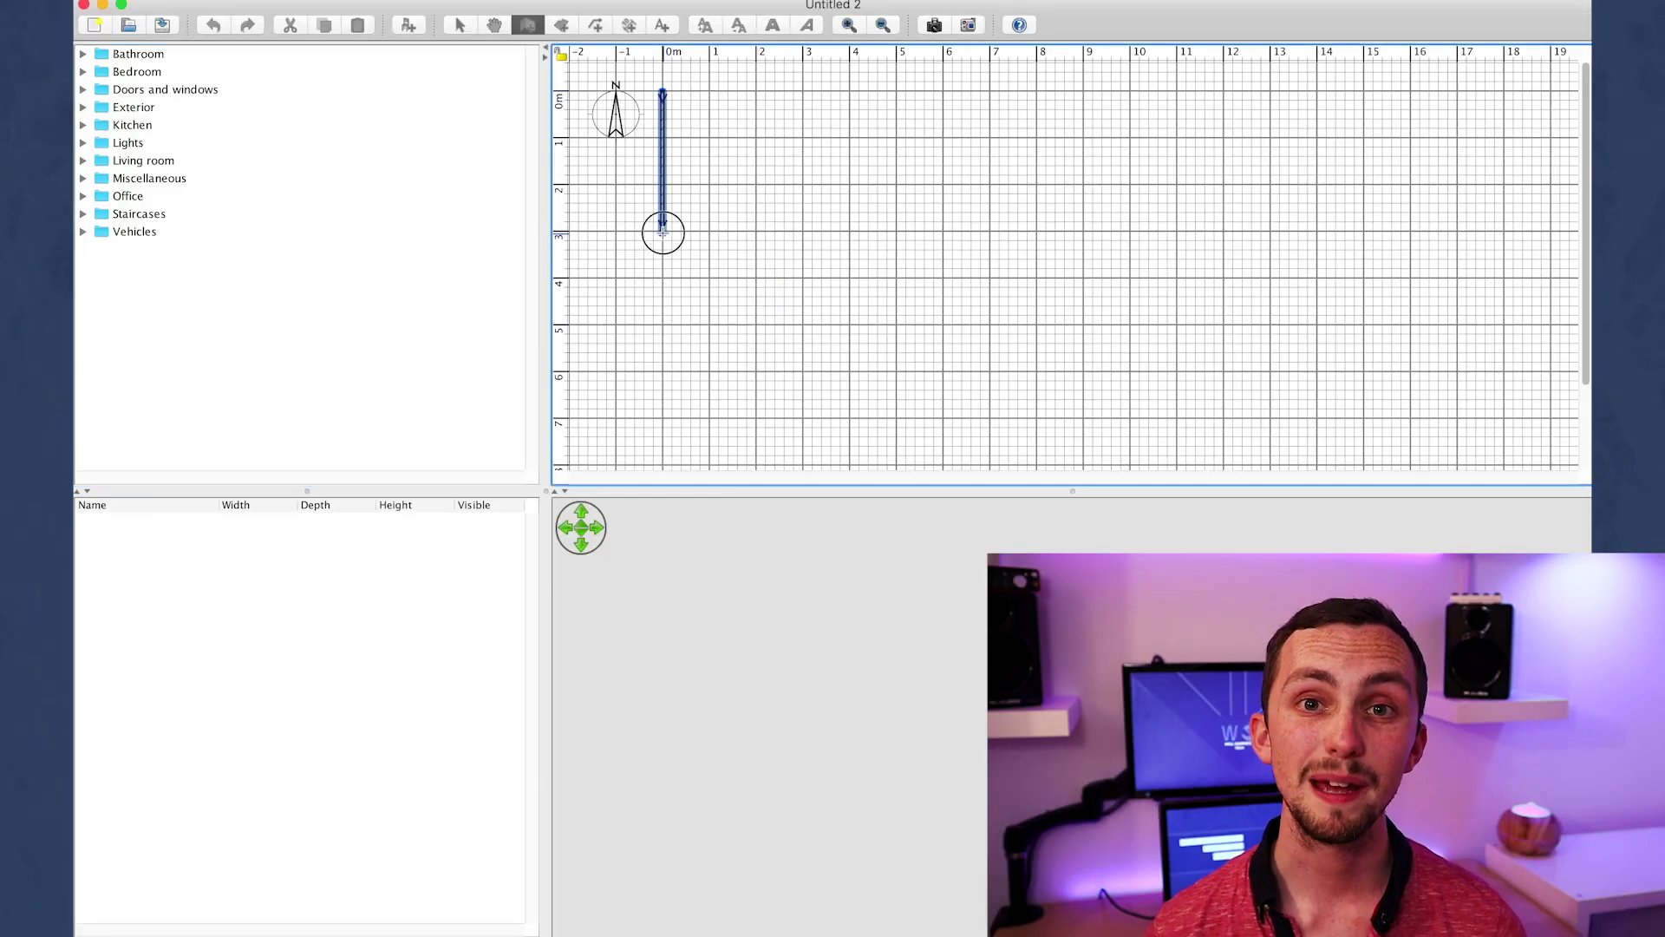
{"action": "double_click", "coordinate": [852, 231]}
{"action": "left_click", "coordinate": [853, 232]}
{"action": "left_click", "coordinate": [853, 90]}
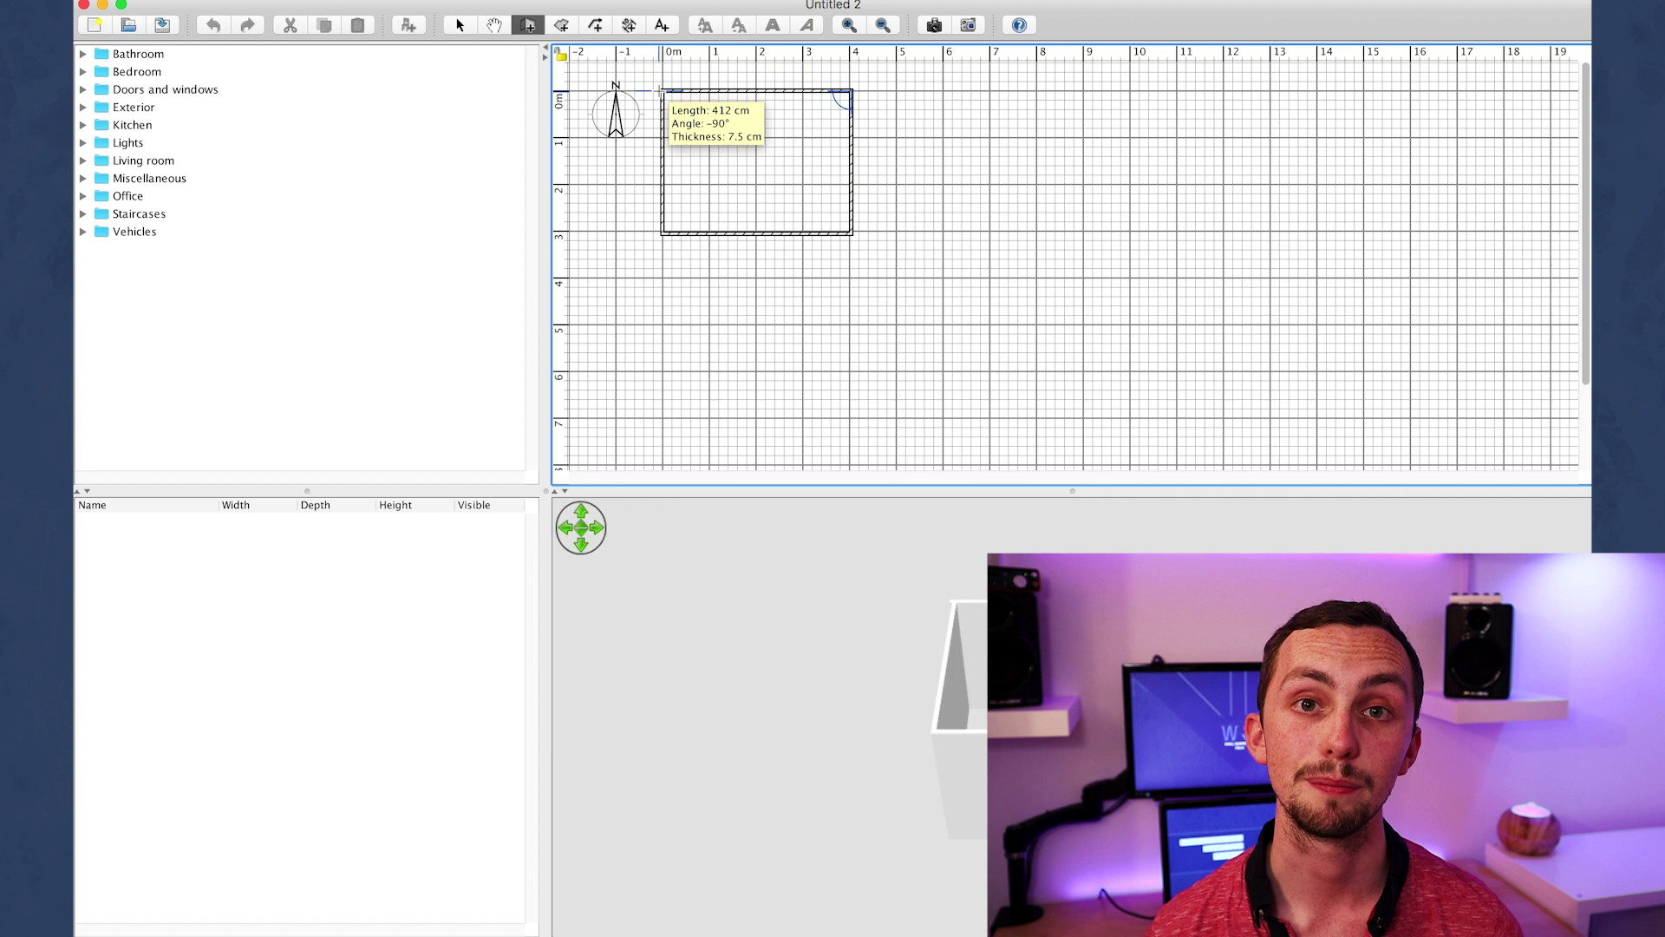
{"action": "left_click", "coordinate": [663, 90]}
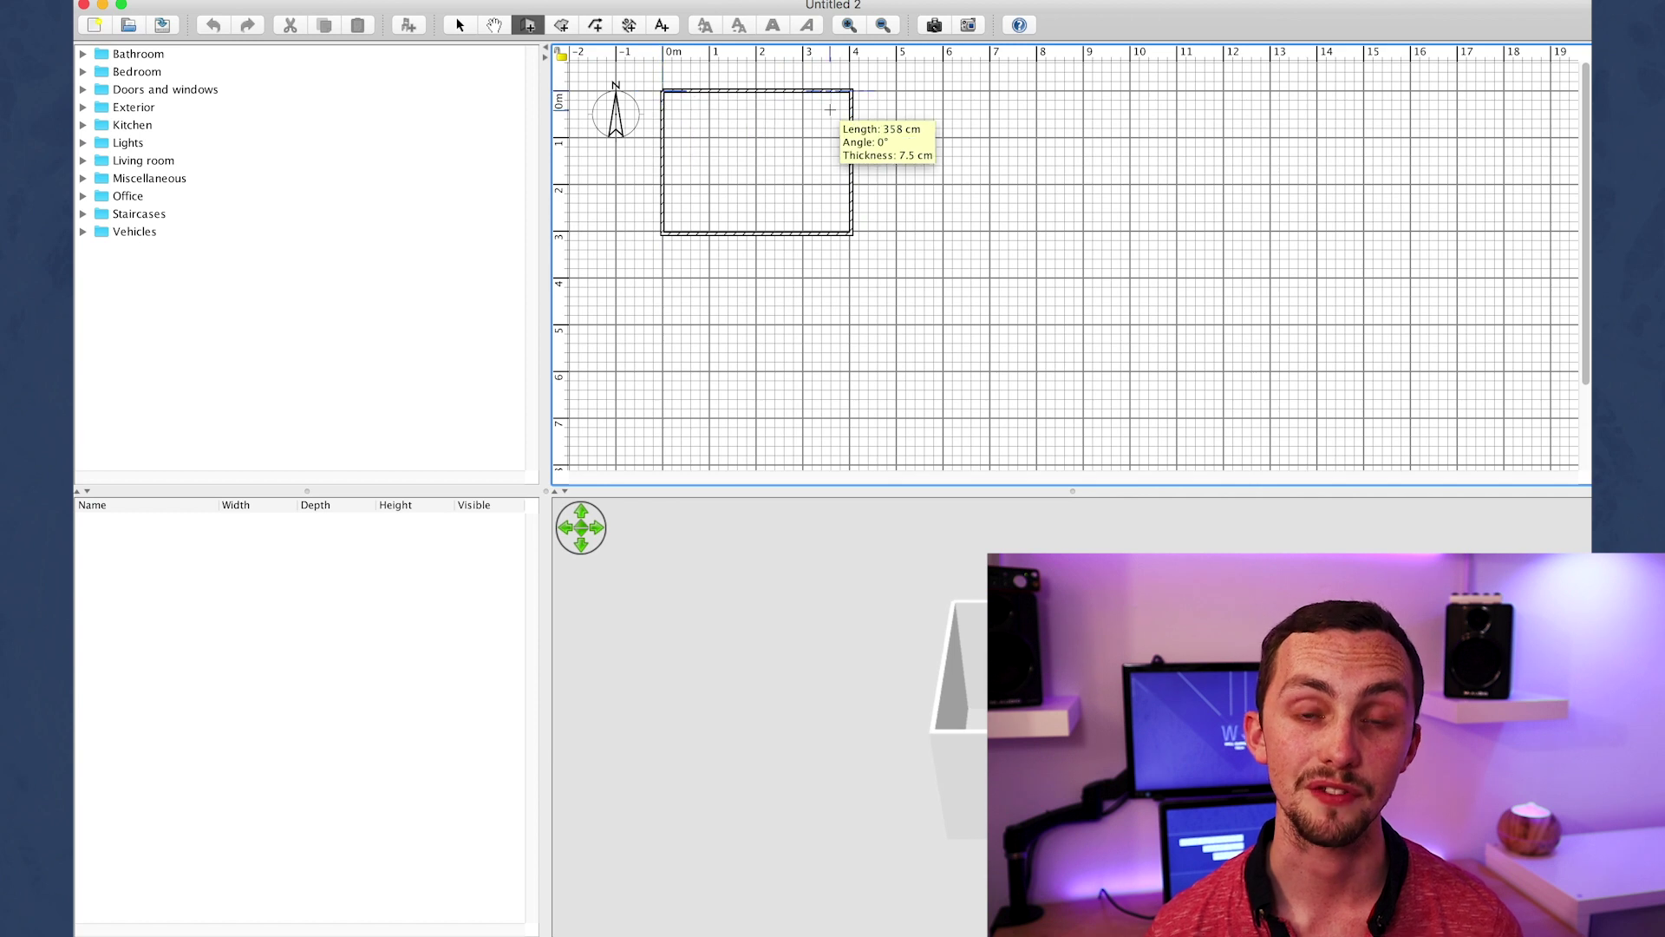
{"action": "left_click", "coordinate": [991, 90]}
{"action": "left_click", "coordinate": [990, 232]}
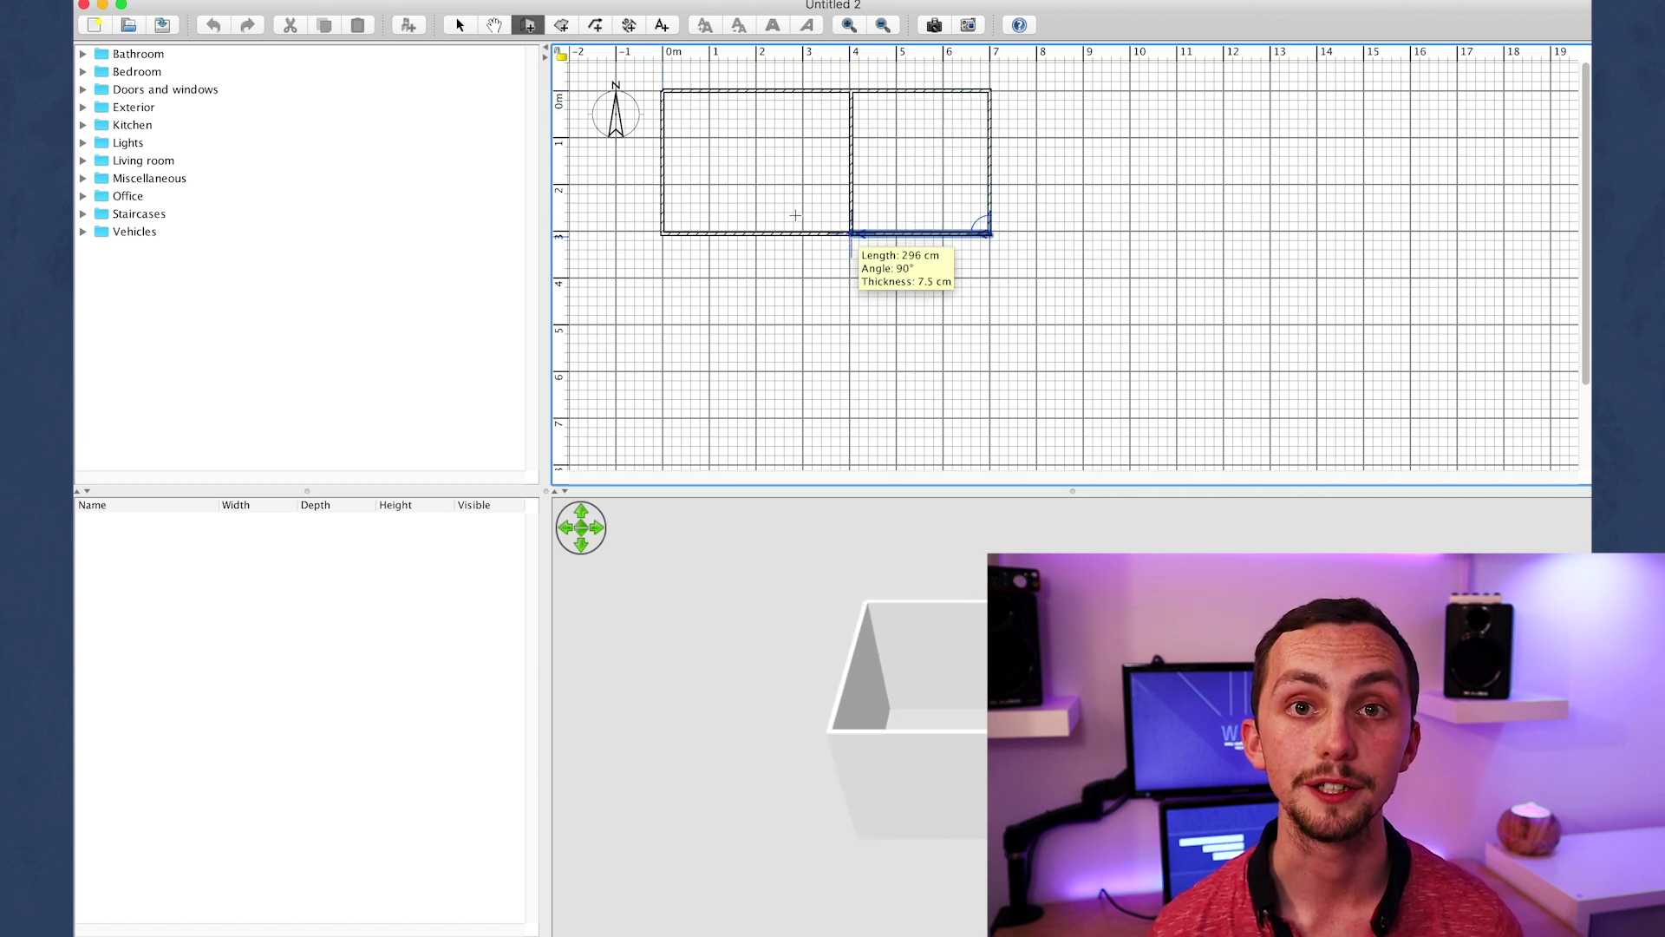
{"action": "left_click", "coordinate": [854, 232]}
- Create the 11.84 m² and 8.61 m² rooms inside the two walled areas
{"action": "left_click", "coordinate": [561, 25]}
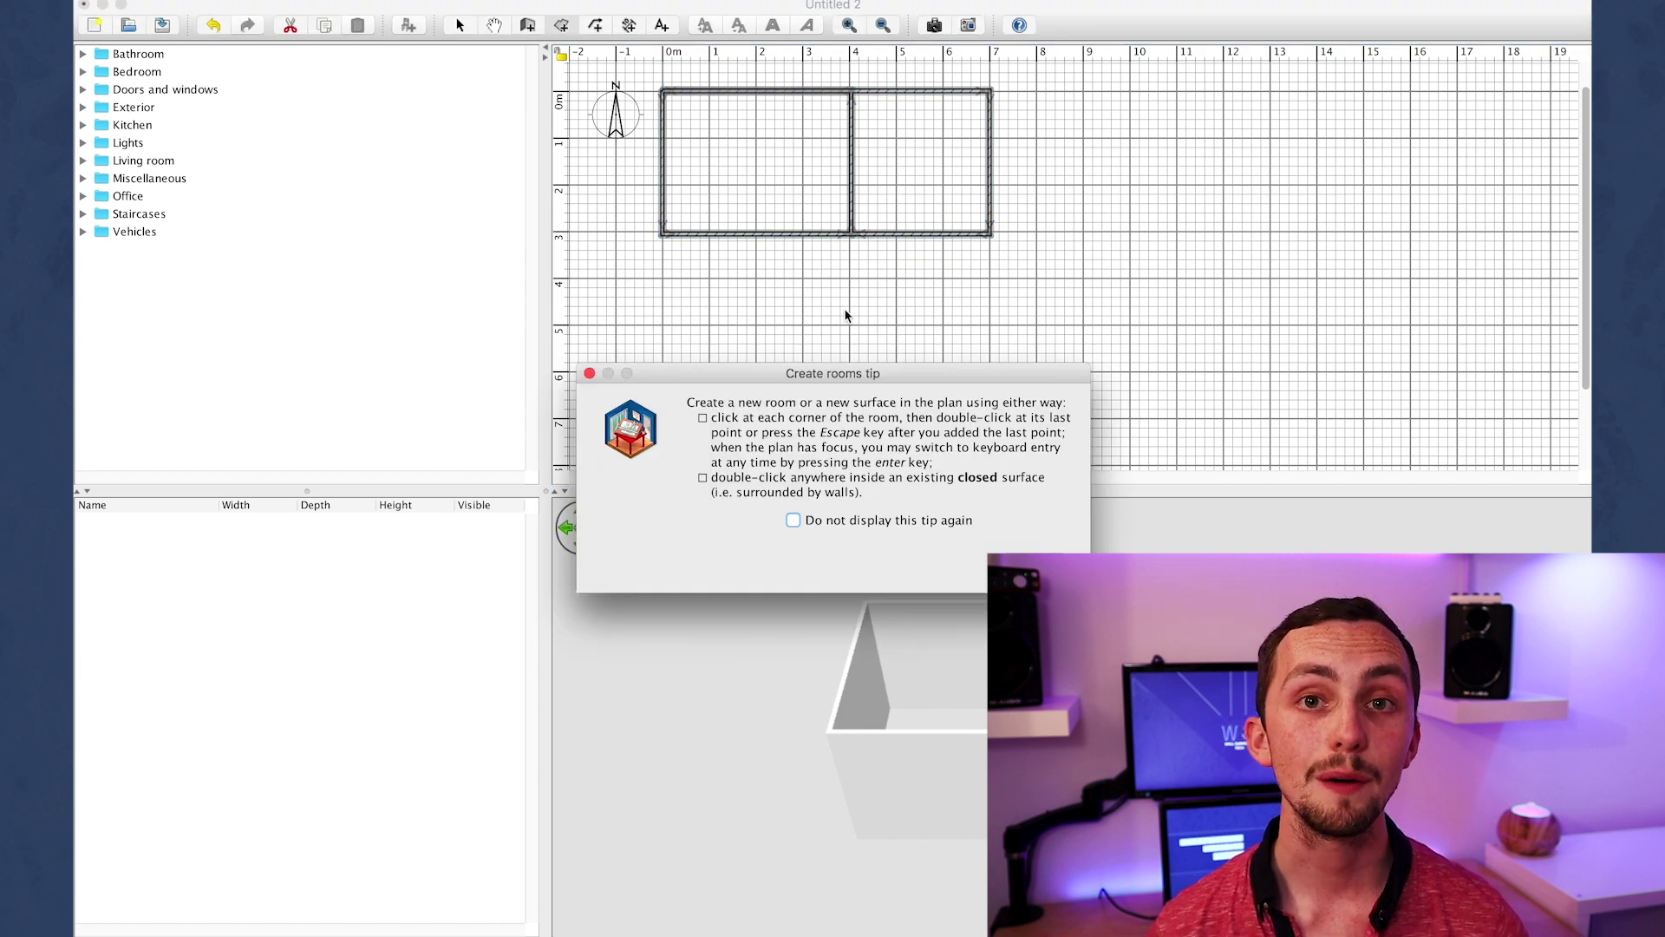
{"action": "key", "text": "Return"}
{"action": "double_click", "coordinate": [729, 141]}
{"action": "double_click", "coordinate": [938, 141]}
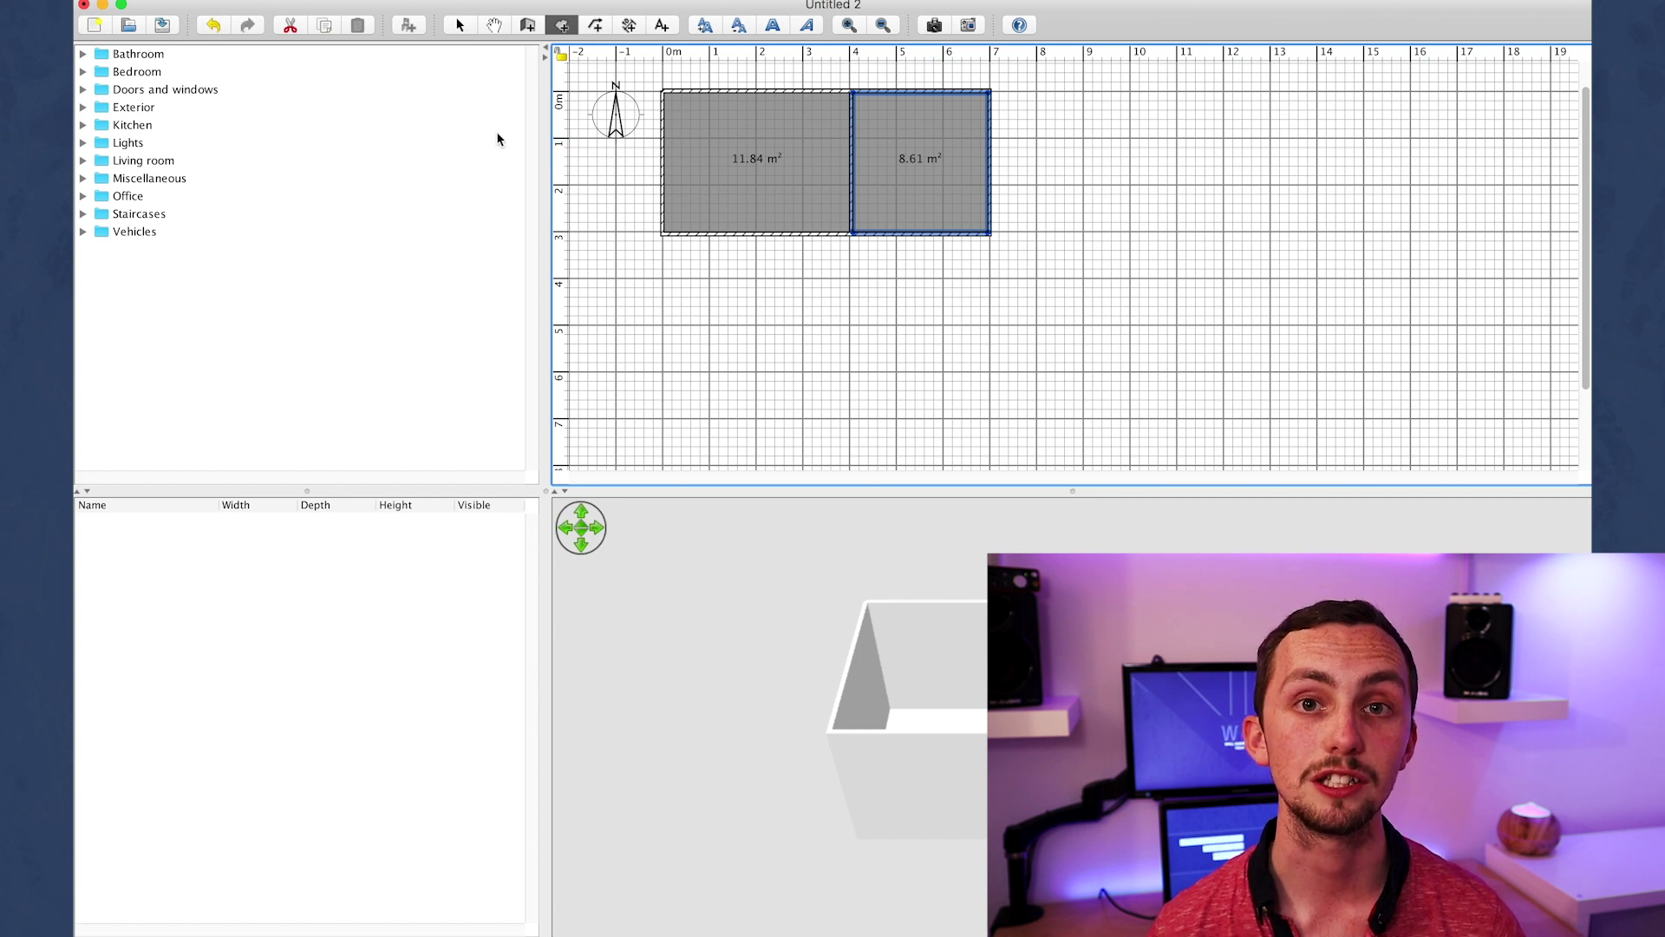
- Place a door in the middle wall and a Craftsman door on the bottom wall
{"action": "double_click", "coordinate": [108, 90]}
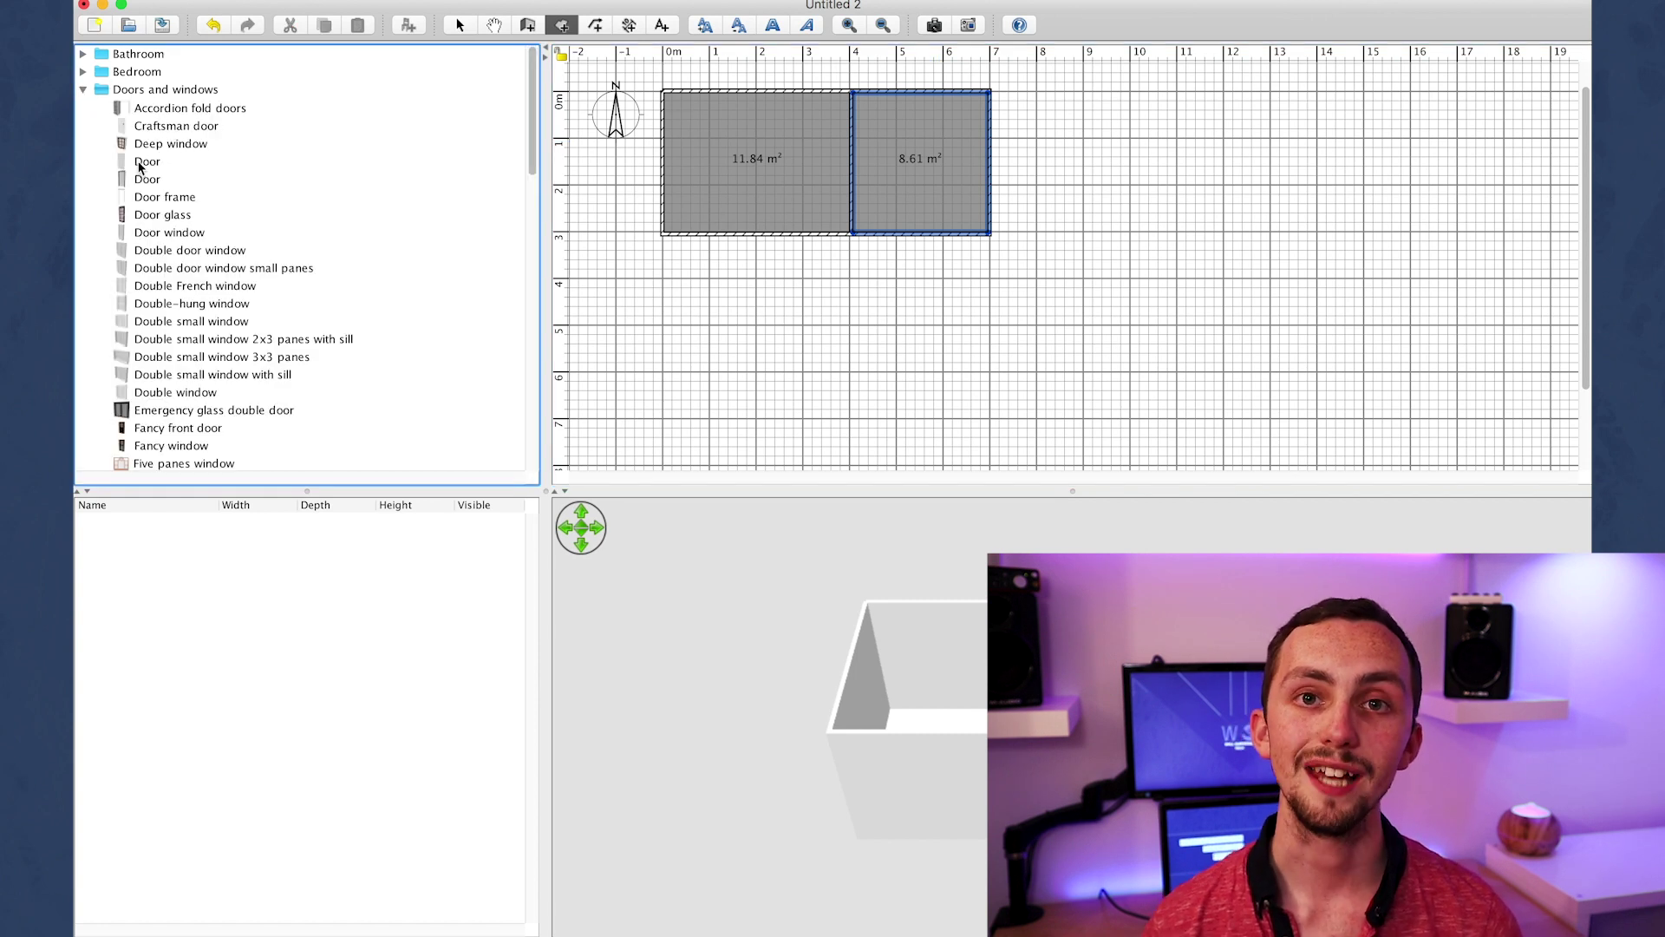
{"action": "left_click_drag", "start_coordinate": [146, 163], "coordinate": [853, 158]}
{"action": "scroll", "coordinate": [149, 185], "scroll_direction": "down", "scroll_amount": 2}
{"action": "scroll", "coordinate": [149, 185], "scroll_direction": "up", "scroll_amount": 2}
{"action": "mouse_move", "coordinate": [150, 185]}
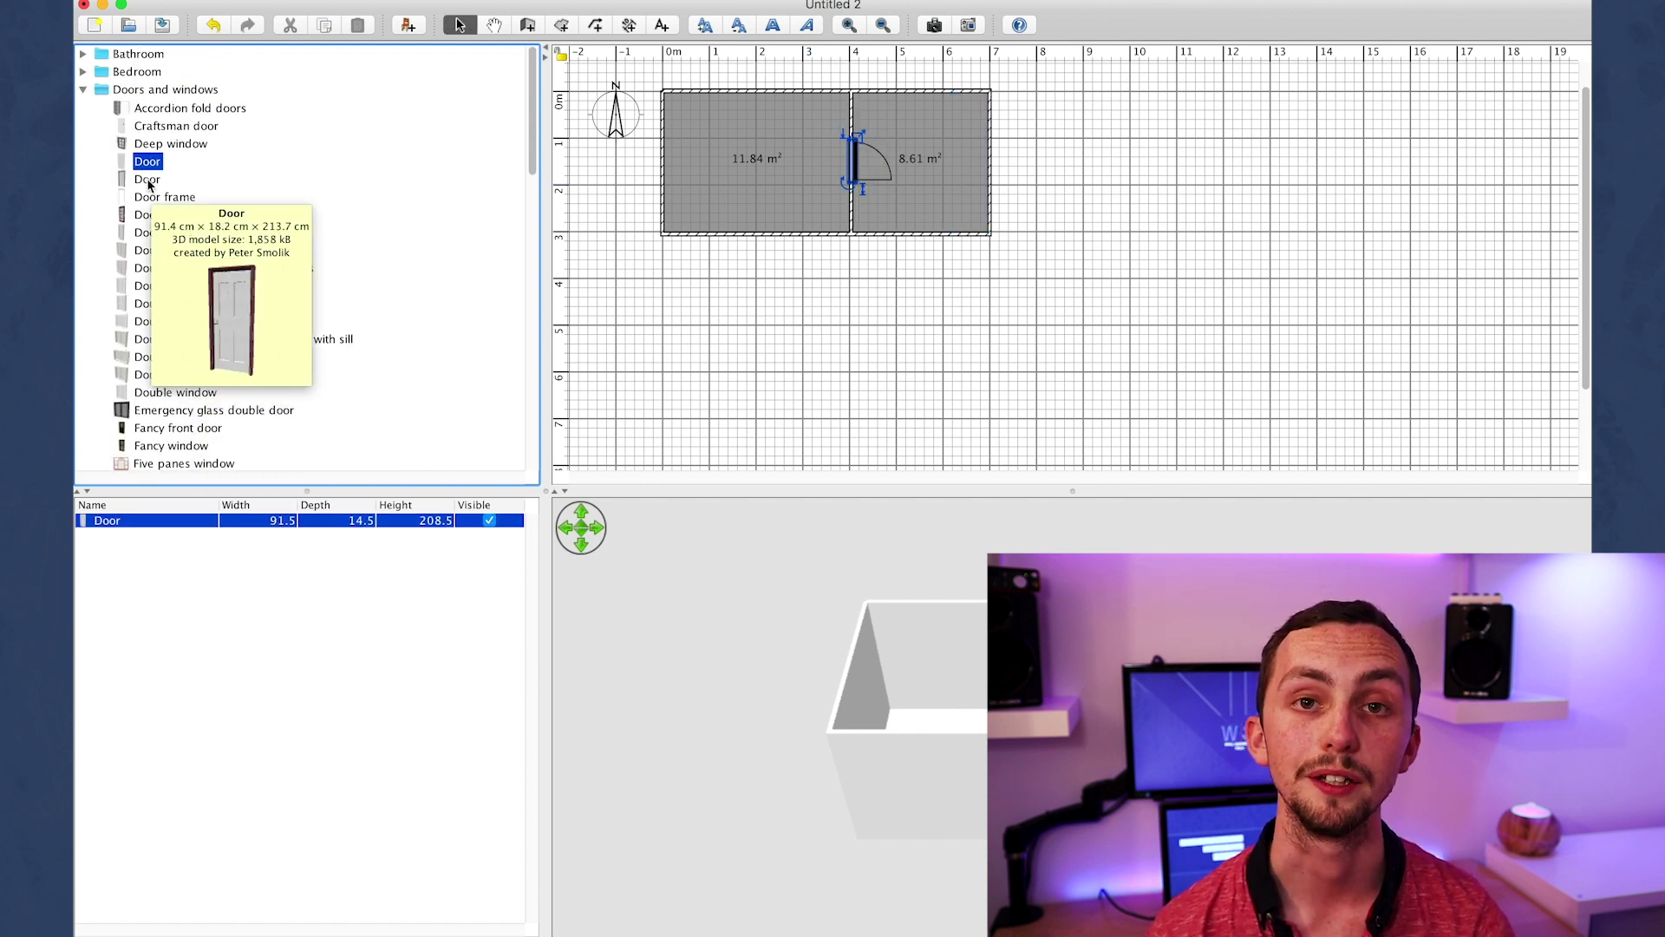
{"action": "left_click_drag", "start_coordinate": [156, 127], "coordinate": [742, 234]}
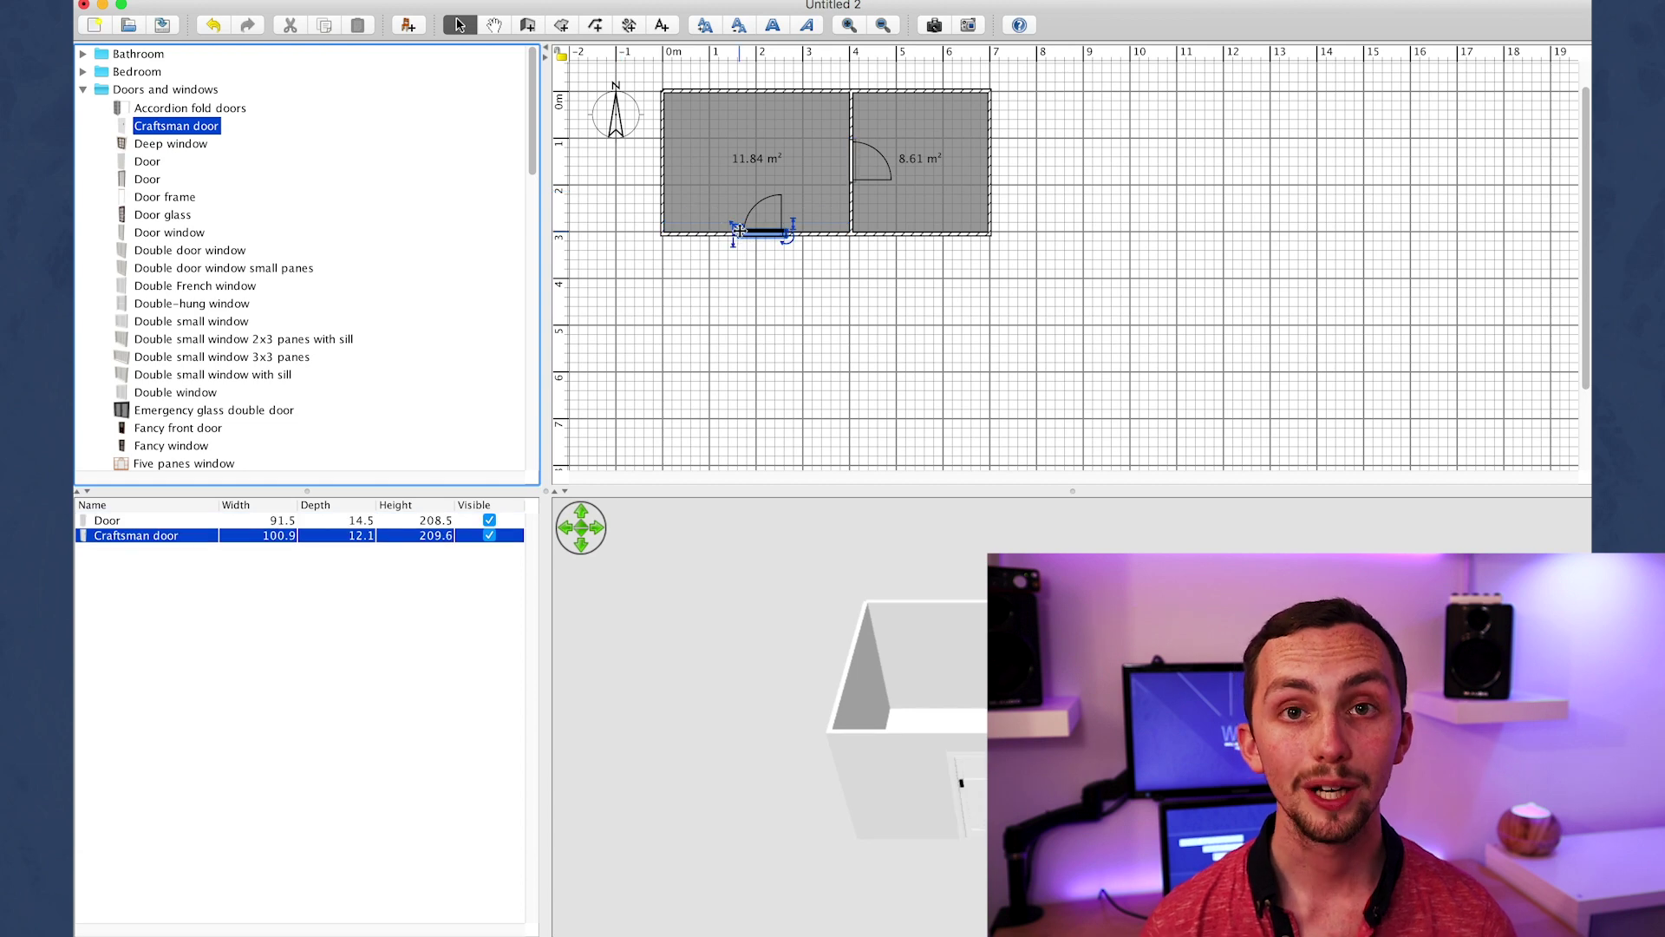
{"action": "scroll", "coordinate": [321, 394], "scroll_direction": "down", "scroll_amount": 3}
{"action": "scroll", "coordinate": [217, 260], "scroll_direction": "up", "scroll_amount": 3}
{"action": "left_click", "coordinate": [83, 90]}
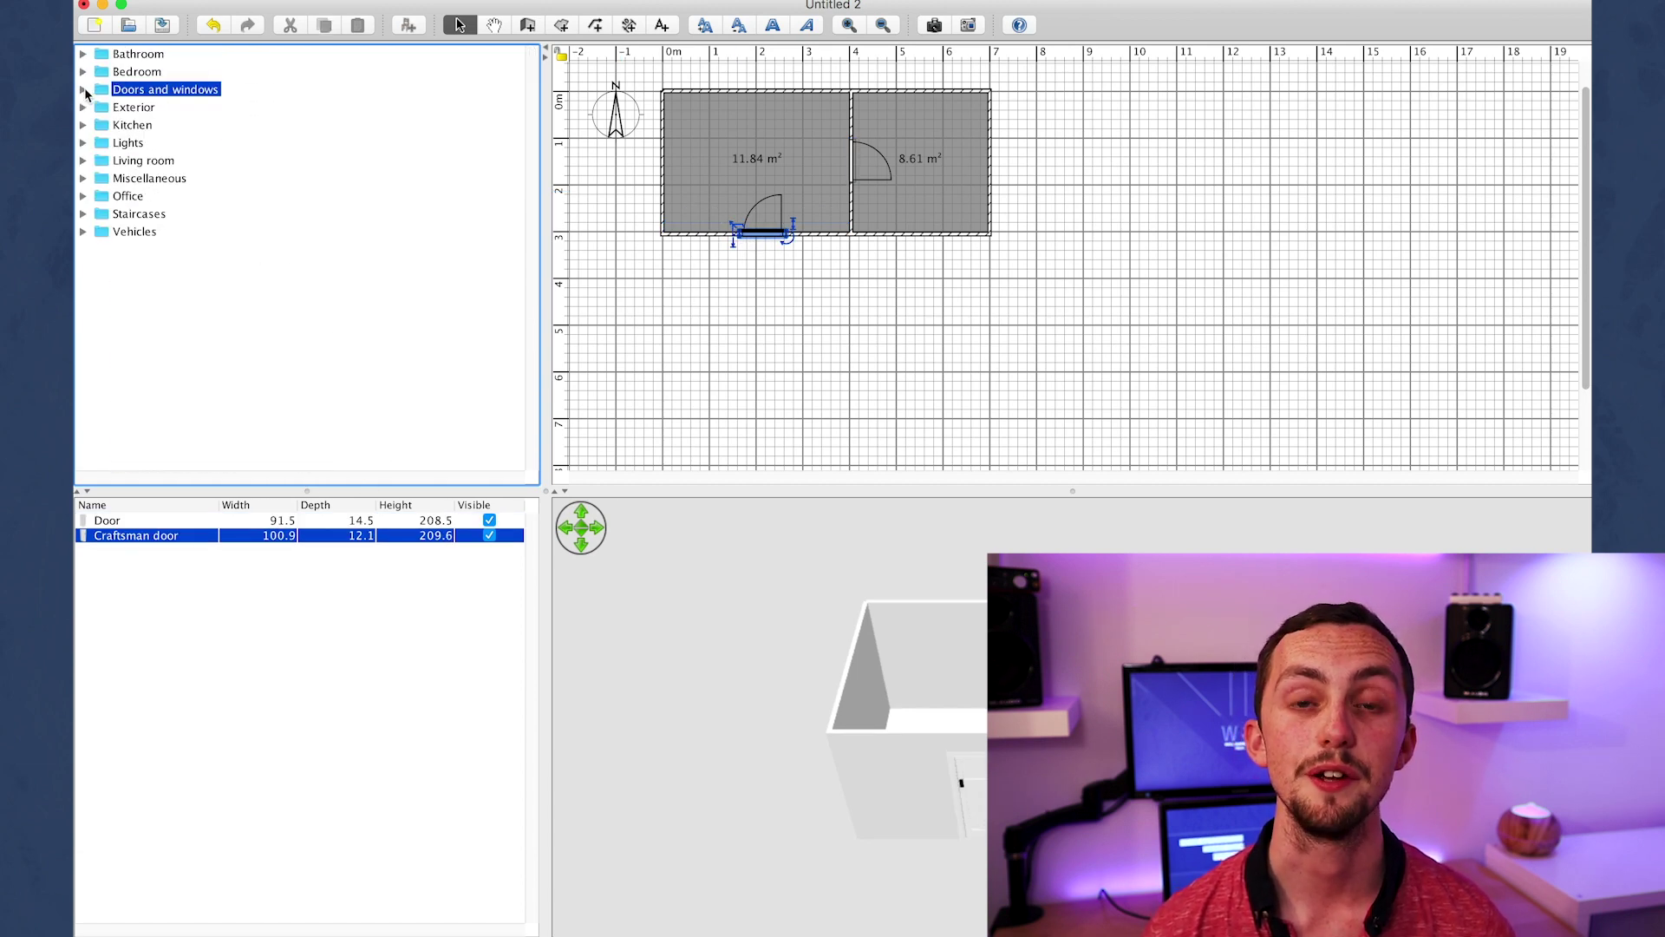
- Furnish the right room with a Bed 140x190, a wardrobe and a bedside table
{"action": "left_click", "coordinate": [84, 72]}
{"action": "left_click_drag", "start_coordinate": [169, 159], "coordinate": [951, 184]}
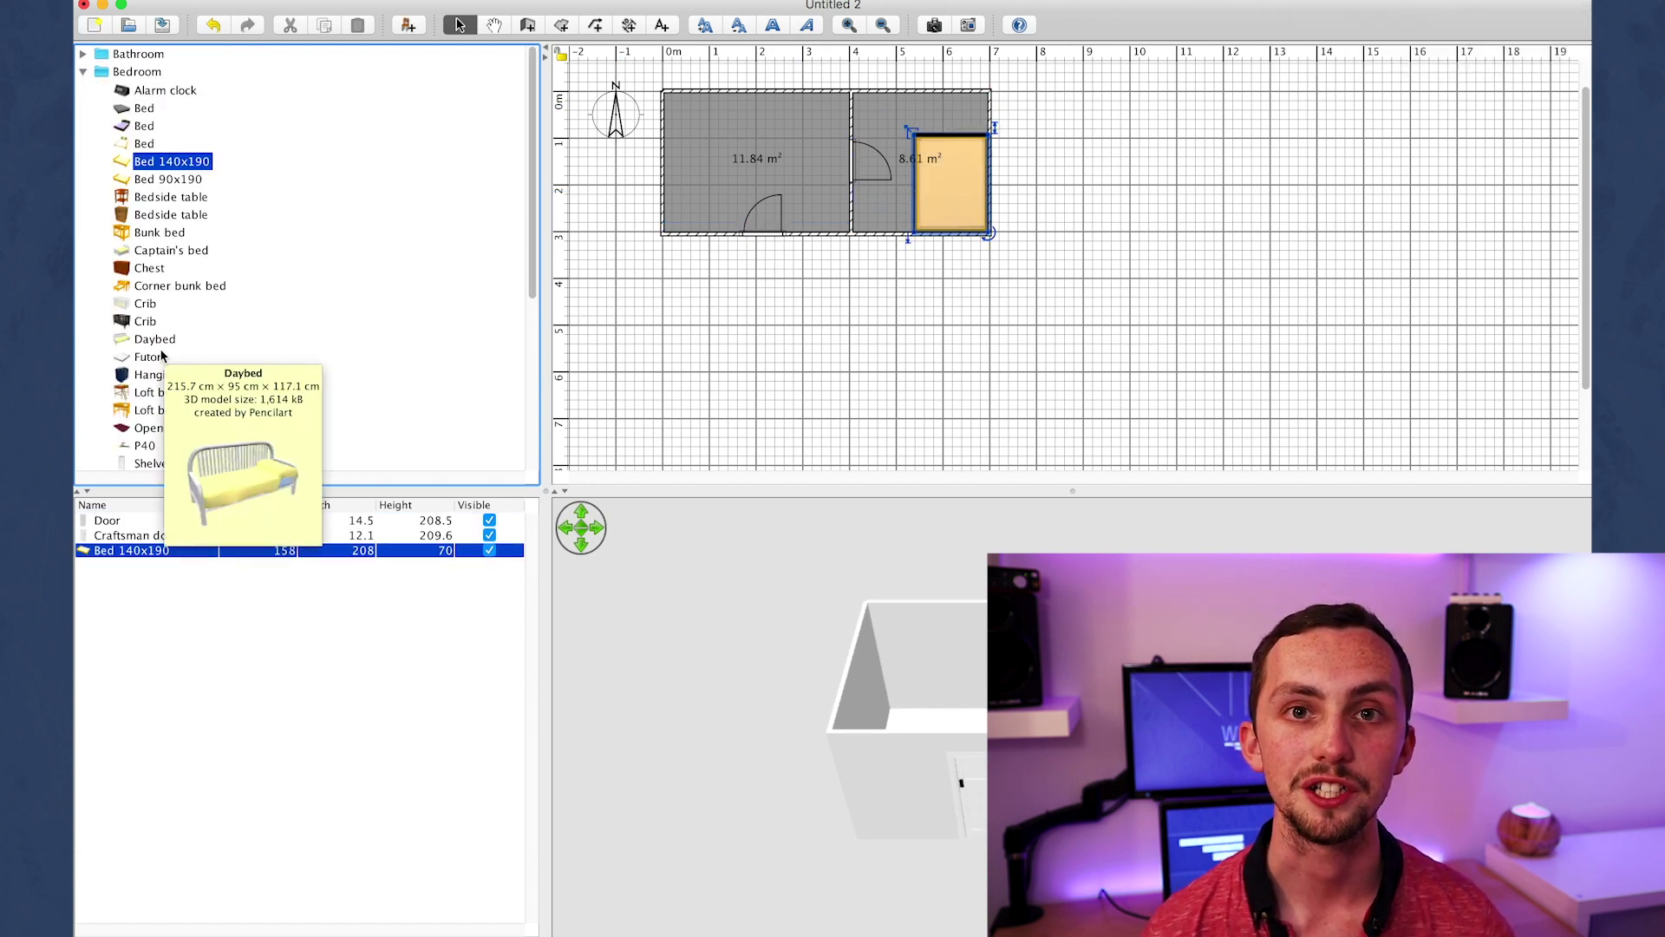
{"action": "scroll", "coordinate": [260, 347], "scroll_direction": "down", "scroll_amount": 5}
{"action": "left_click_drag", "start_coordinate": [160, 284], "coordinate": [882, 105]}
{"action": "scroll", "coordinate": [260, 260], "scroll_direction": "up", "scroll_amount": 5}
{"action": "left_click_drag", "start_coordinate": [165, 159], "coordinate": [900, 224]}
{"action": "scroll", "coordinate": [130, 260], "scroll_direction": "up", "scroll_amount": 5}
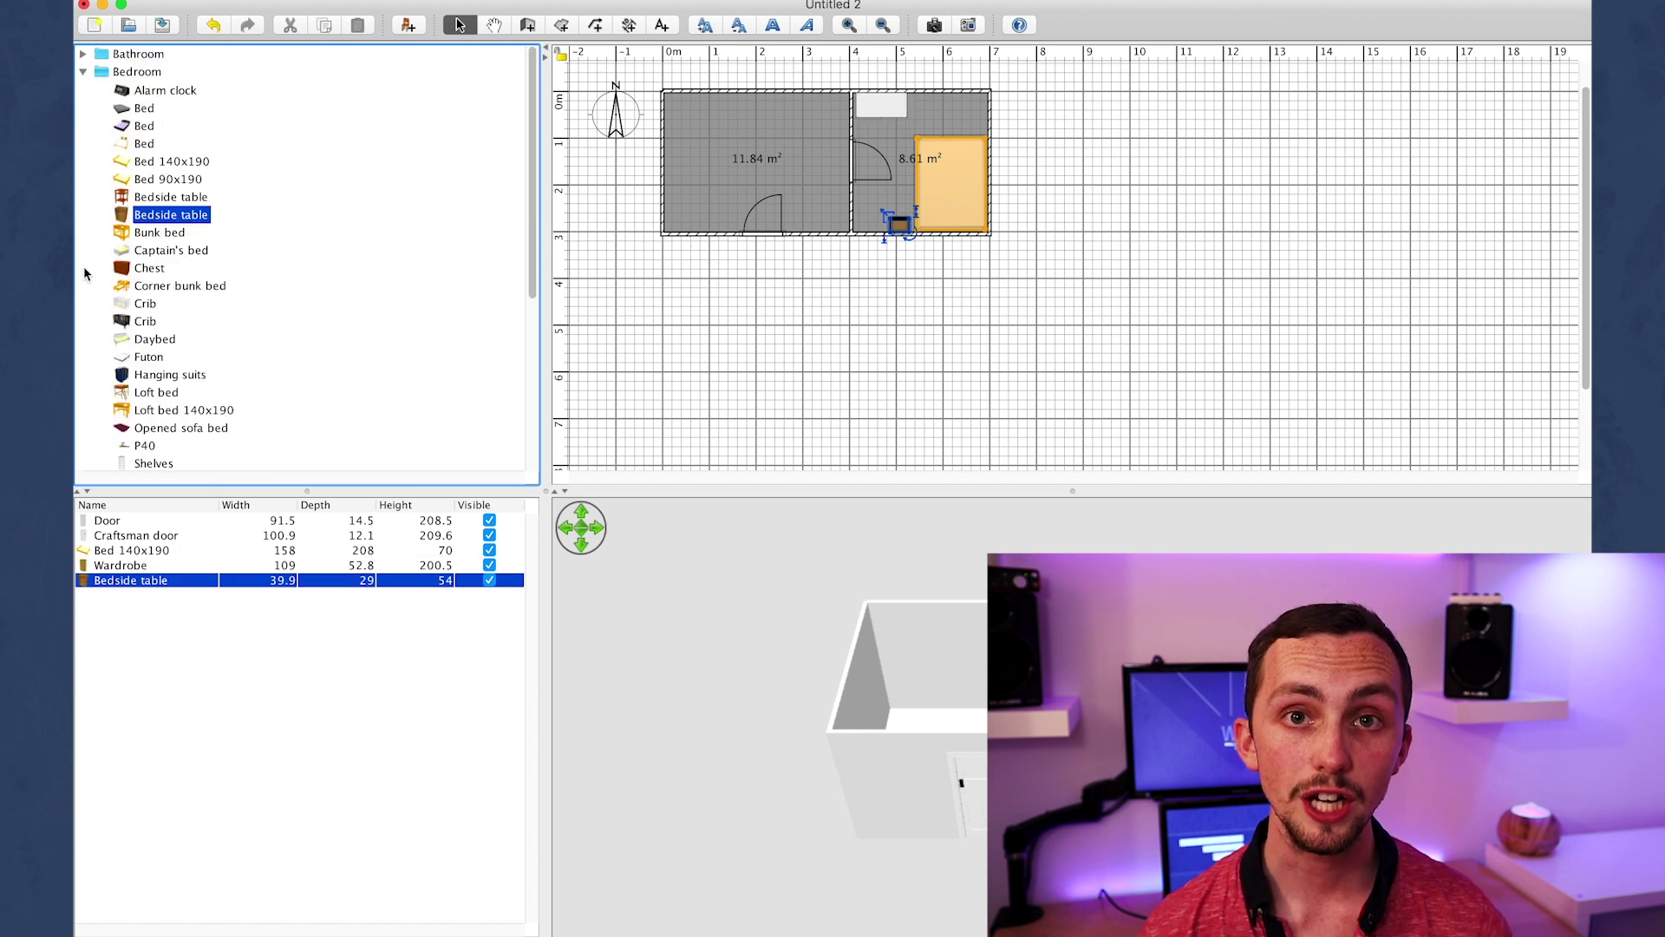
- Place small double windows on the top walls of both rooms
{"action": "left_click", "coordinate": [83, 72]}
{"action": "left_click_drag", "start_coordinate": [191, 321], "coordinate": [759, 87]}
{"action": "left_click_drag", "start_coordinate": [190, 321], "coordinate": [949, 86]}
- Add a corner sofa, coffee table, TV 16:9 and square table to the left room
{"action": "left_click", "coordinate": [83, 90]}
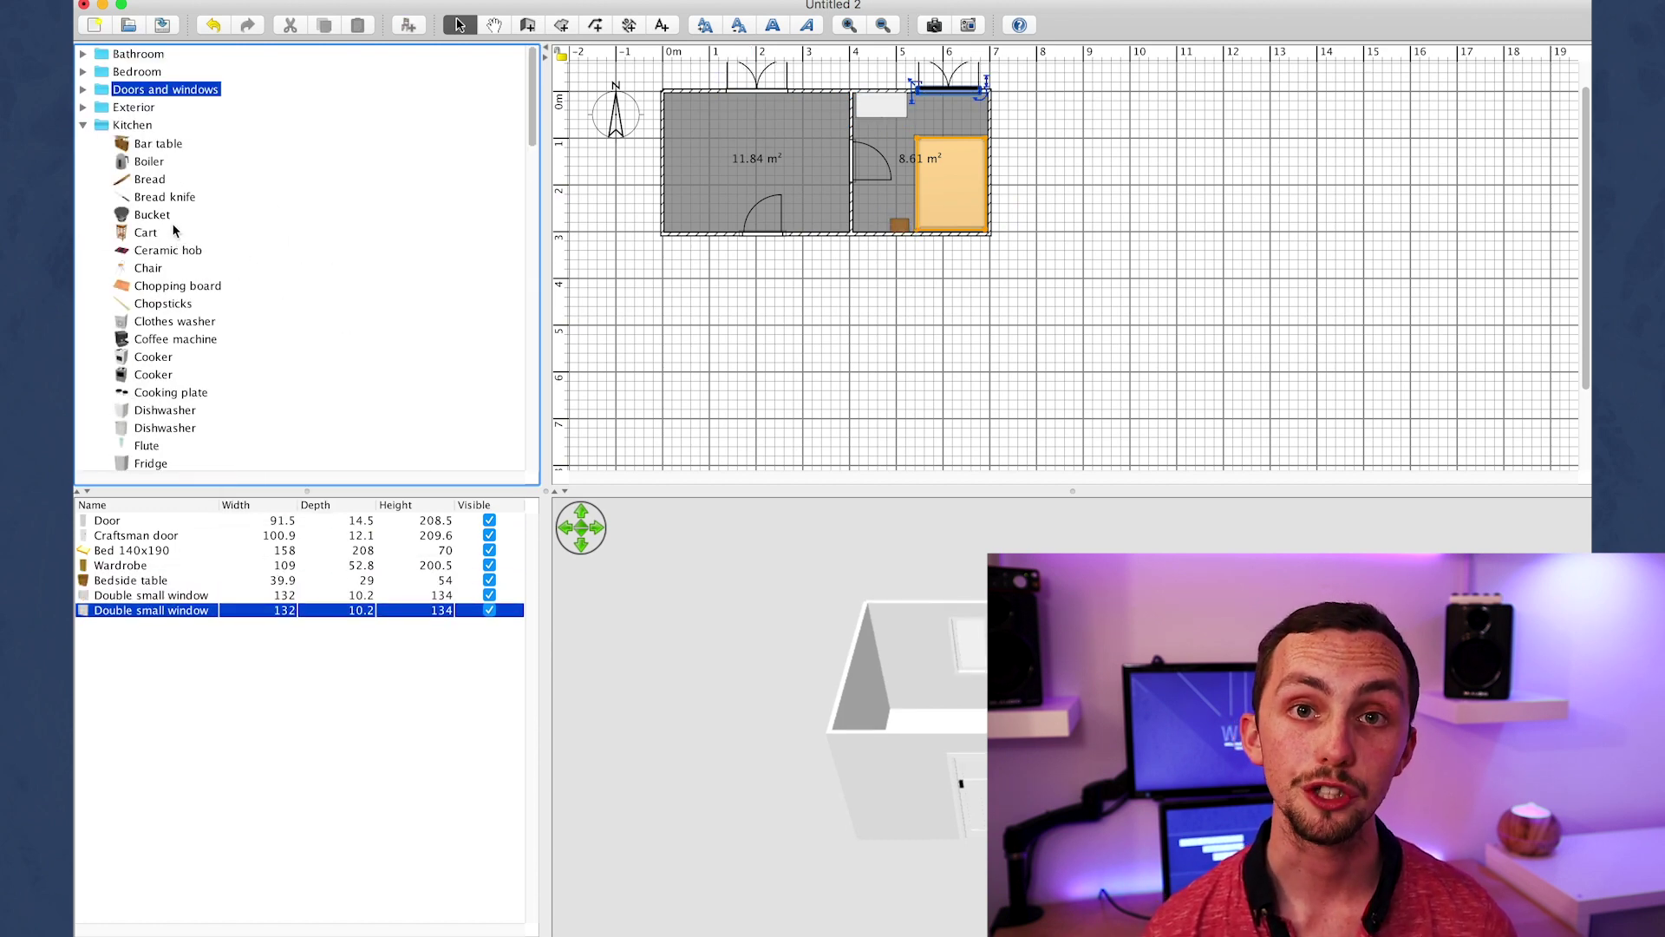
{"action": "scroll", "coordinate": [193, 393], "scroll_direction": "down", "scroll_amount": 5}
{"action": "left_click_drag", "start_coordinate": [193, 393], "coordinate": [703, 171]}
{"action": "right_click", "coordinate": [704, 141]}
{"action": "left_click", "coordinate": [781, 450]}
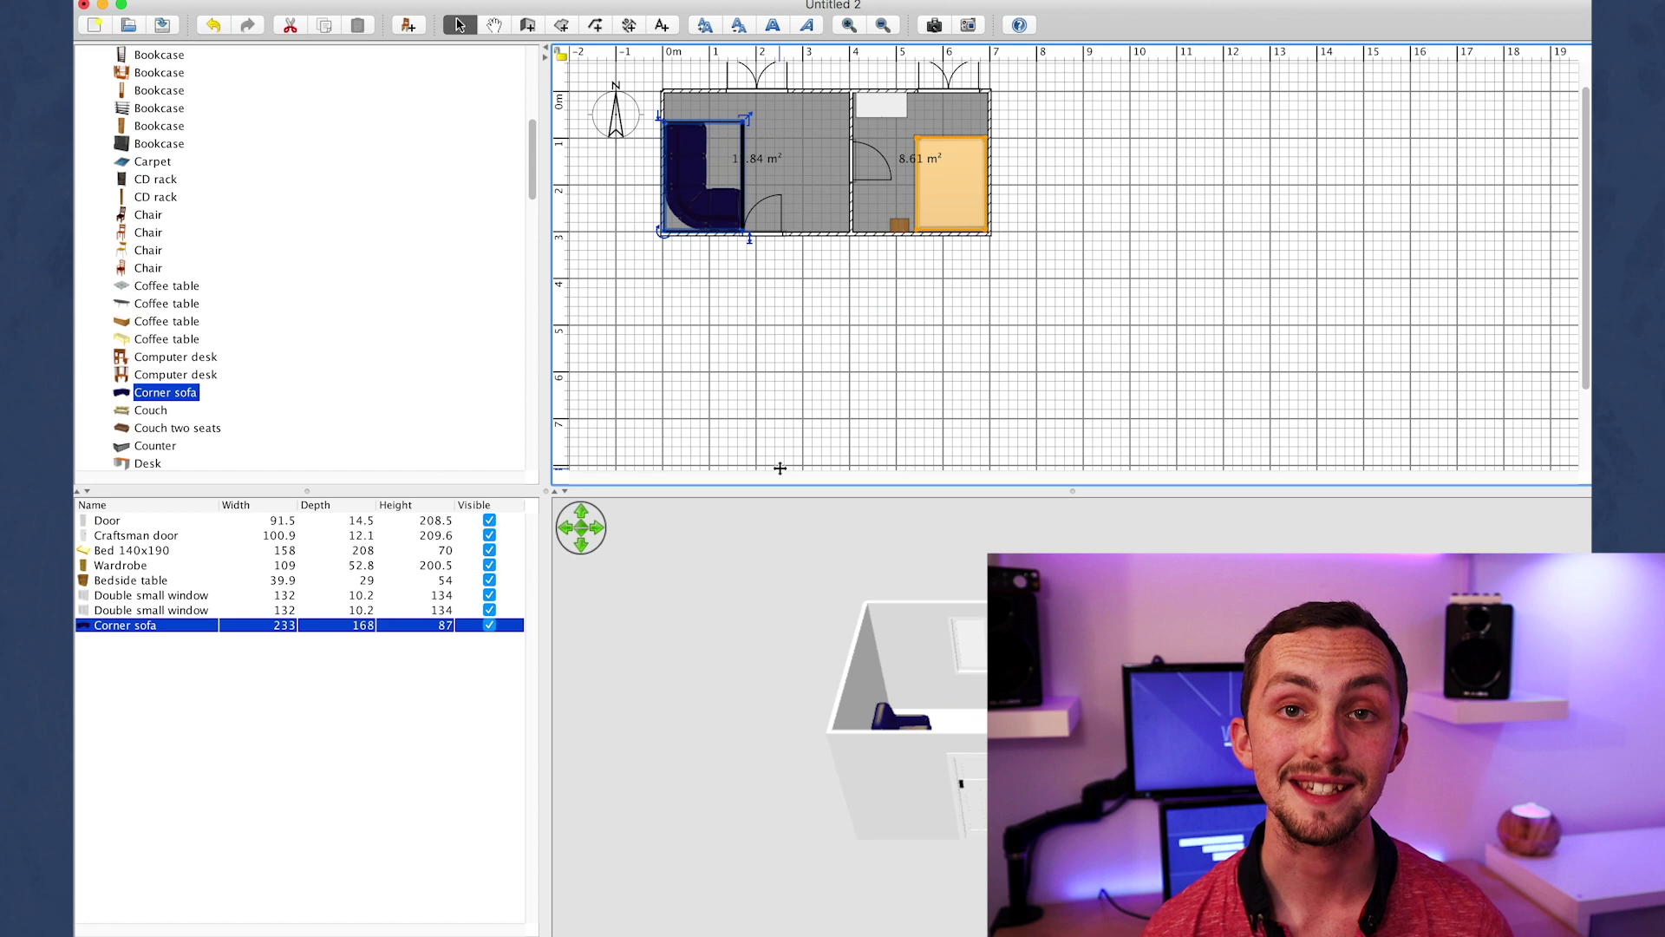
{"action": "left_click_drag", "start_coordinate": [167, 338], "coordinate": [748, 149]}
{"action": "scroll", "coordinate": [213, 372], "scroll_direction": "down", "scroll_amount": 15}
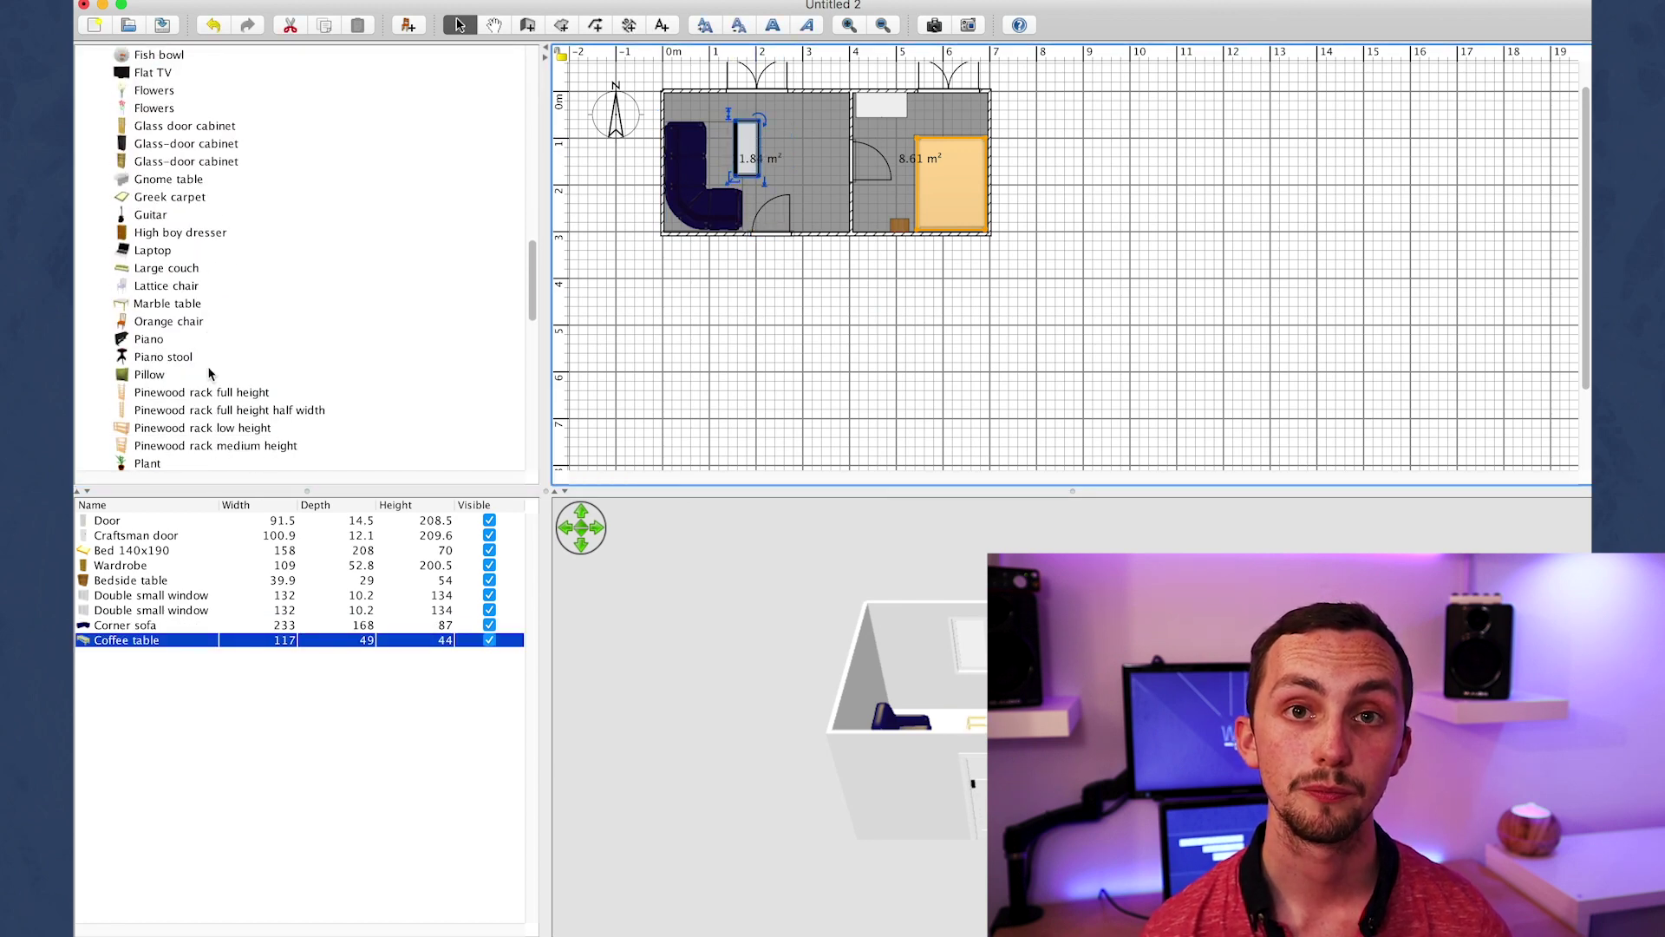
{"action": "left_click_drag", "start_coordinate": [158, 215], "coordinate": [828, 139]}
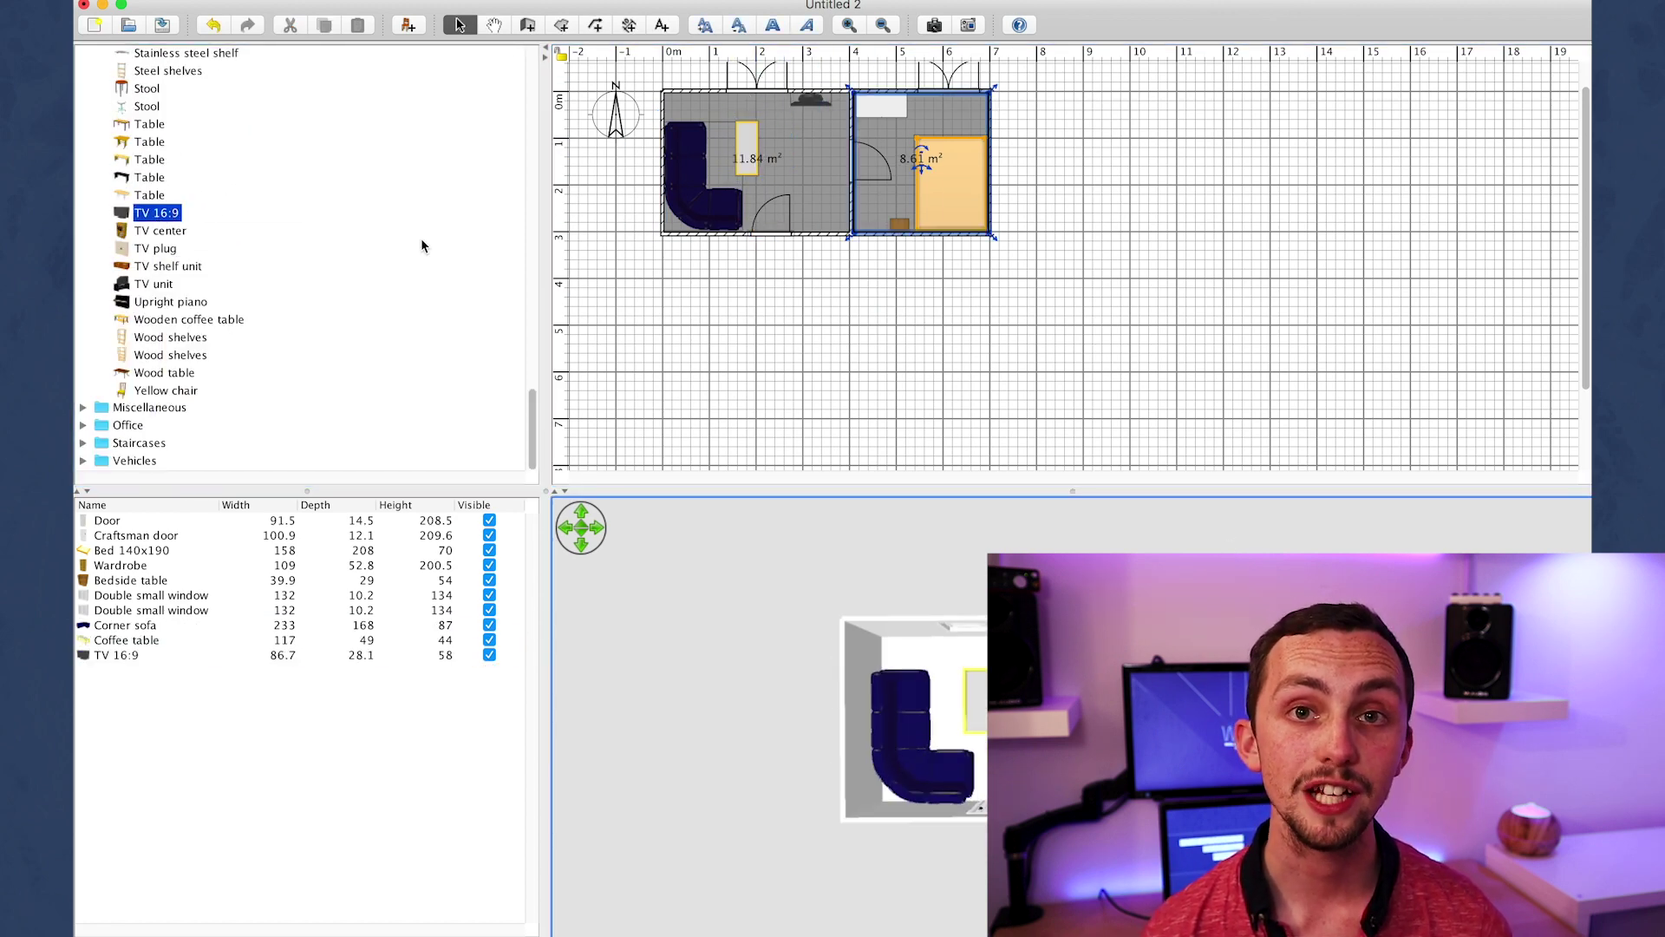
{"action": "left_click_drag", "start_coordinate": [168, 55], "coordinate": [812, 126]}
- Add a gray cabinet and a glass door cabinet in the left room's lower right
{"action": "left_click", "coordinate": [811, 126]}
{"action": "scroll", "coordinate": [217, 260], "scroll_direction": "up", "scroll_amount": 15}
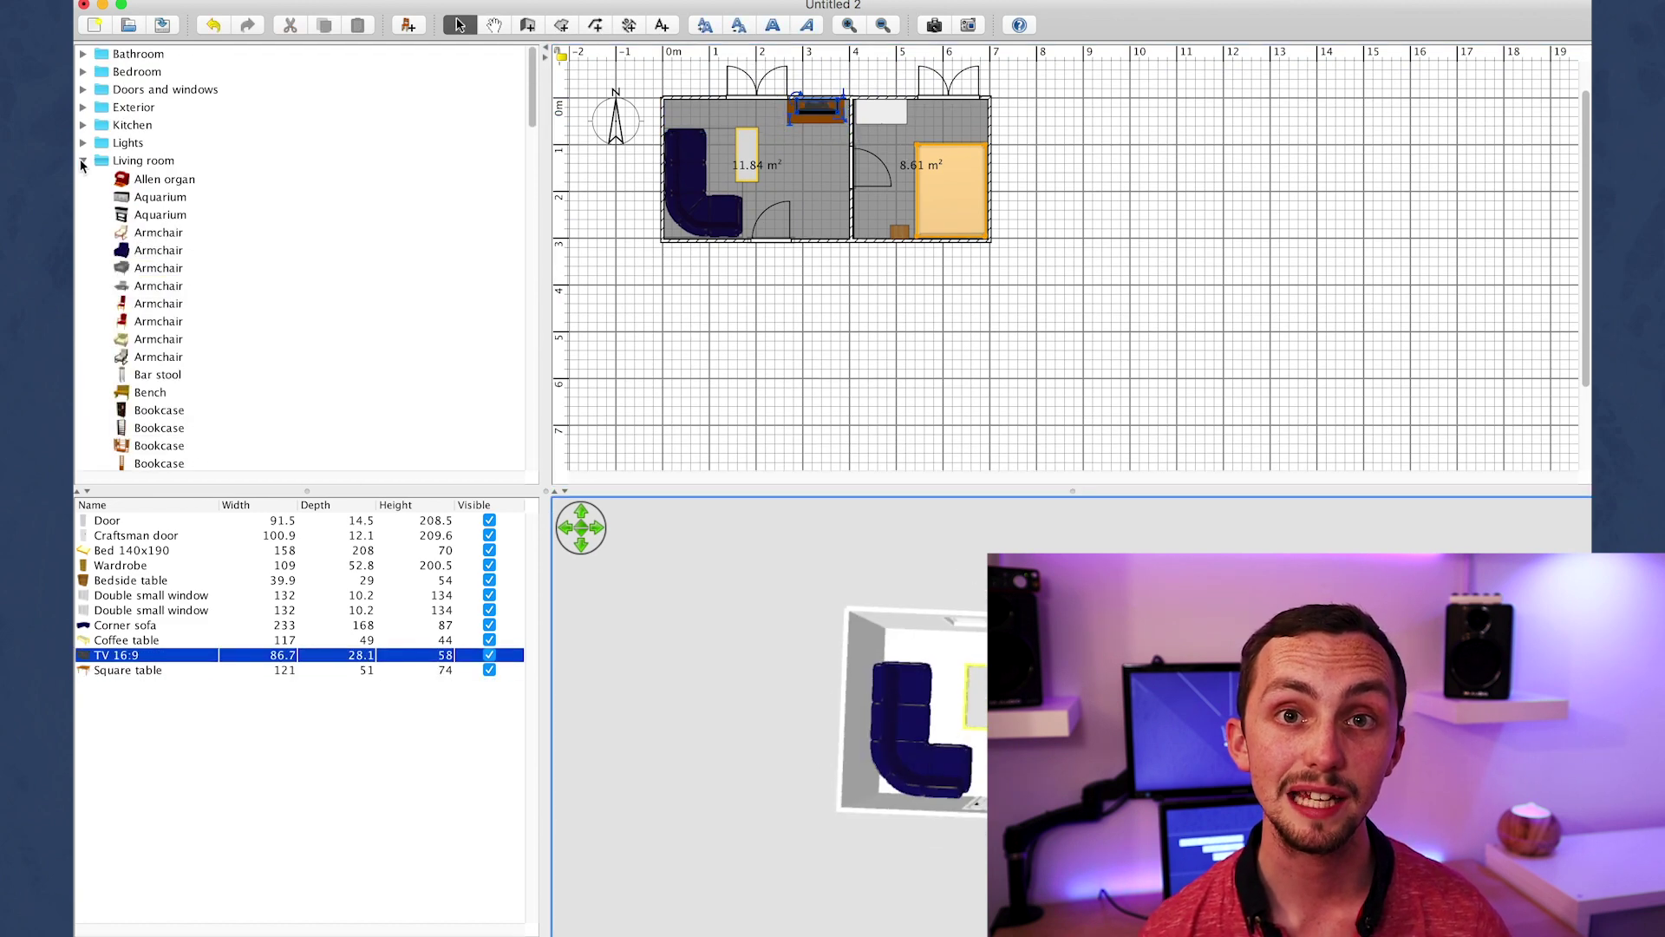
{"action": "scroll", "coordinate": [176, 274], "scroll_direction": "down", "scroll_amount": 5}
{"action": "left_click_drag", "start_coordinate": [176, 274], "coordinate": [806, 226]}
{"action": "left_click_drag", "start_coordinate": [159, 232], "coordinate": [807, 234]}
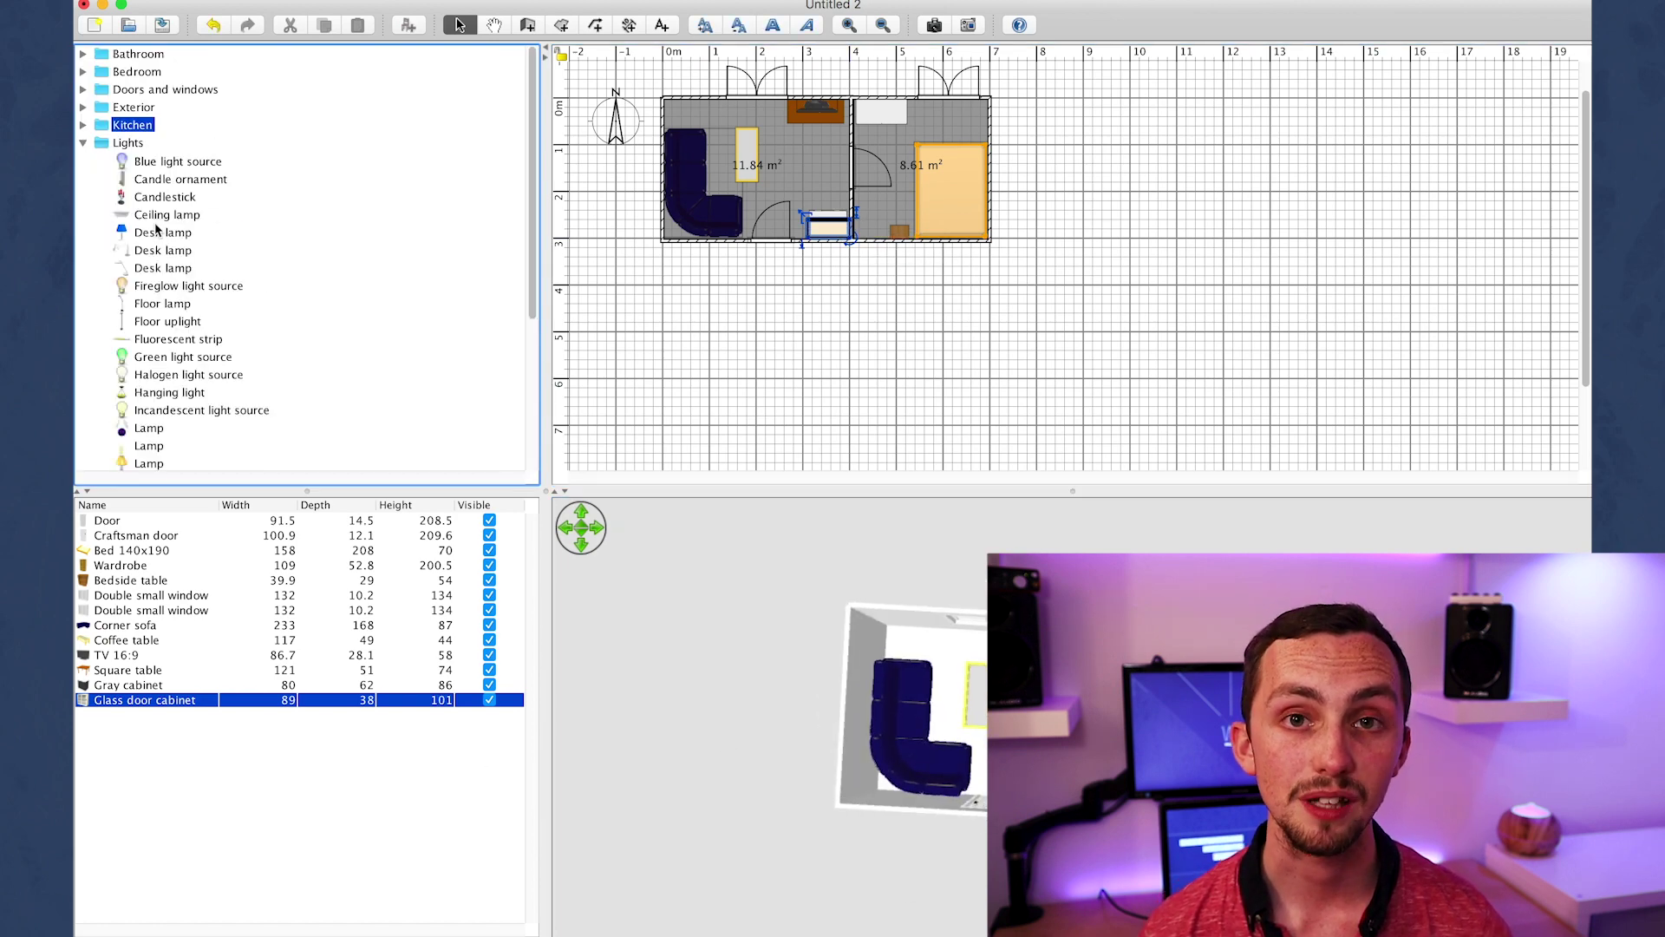
- Place a floor uplight, a desk lamp and two white light sources in the rooms
{"action": "left_click_drag", "start_coordinate": [168, 321], "coordinate": [682, 111]}
{"action": "left_click_drag", "start_coordinate": [163, 232], "coordinate": [898, 228]}
{"action": "scroll", "coordinate": [217, 347], "scroll_direction": "down", "scroll_amount": 5}
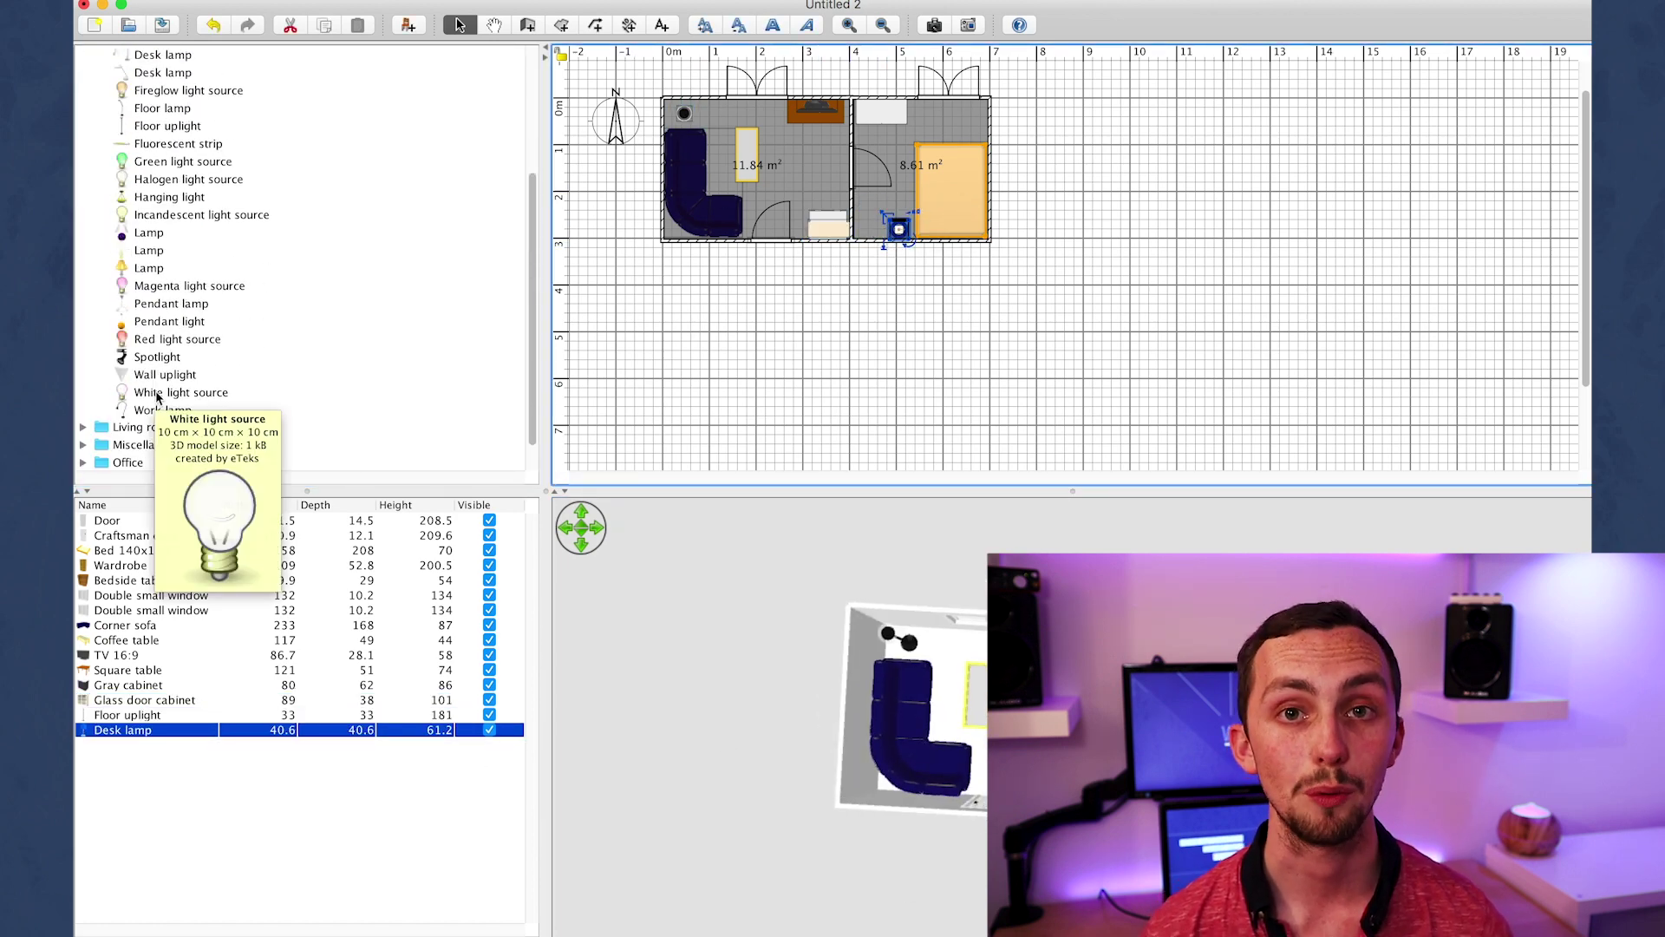
{"action": "left_click", "coordinate": [182, 416]}
{"action": "left_click_drag", "start_coordinate": [180, 428], "coordinate": [767, 167]}
{"action": "left_click_drag", "start_coordinate": [180, 428], "coordinate": [906, 167]}
- Add a fluorescent strip raised to 140 cm and widened to 70 cm
{"action": "left_click", "coordinate": [178, 178]}
{"action": "left_click_drag", "start_coordinate": [178, 178], "coordinate": [854, 250]}
{"action": "left_click_drag", "start_coordinate": [867, 764], "coordinate": [919, 763]}
- Give the room floors a wood texture
{"action": "right_click", "coordinate": [800, 164]}
{"action": "left_click", "coordinate": [902, 517]}
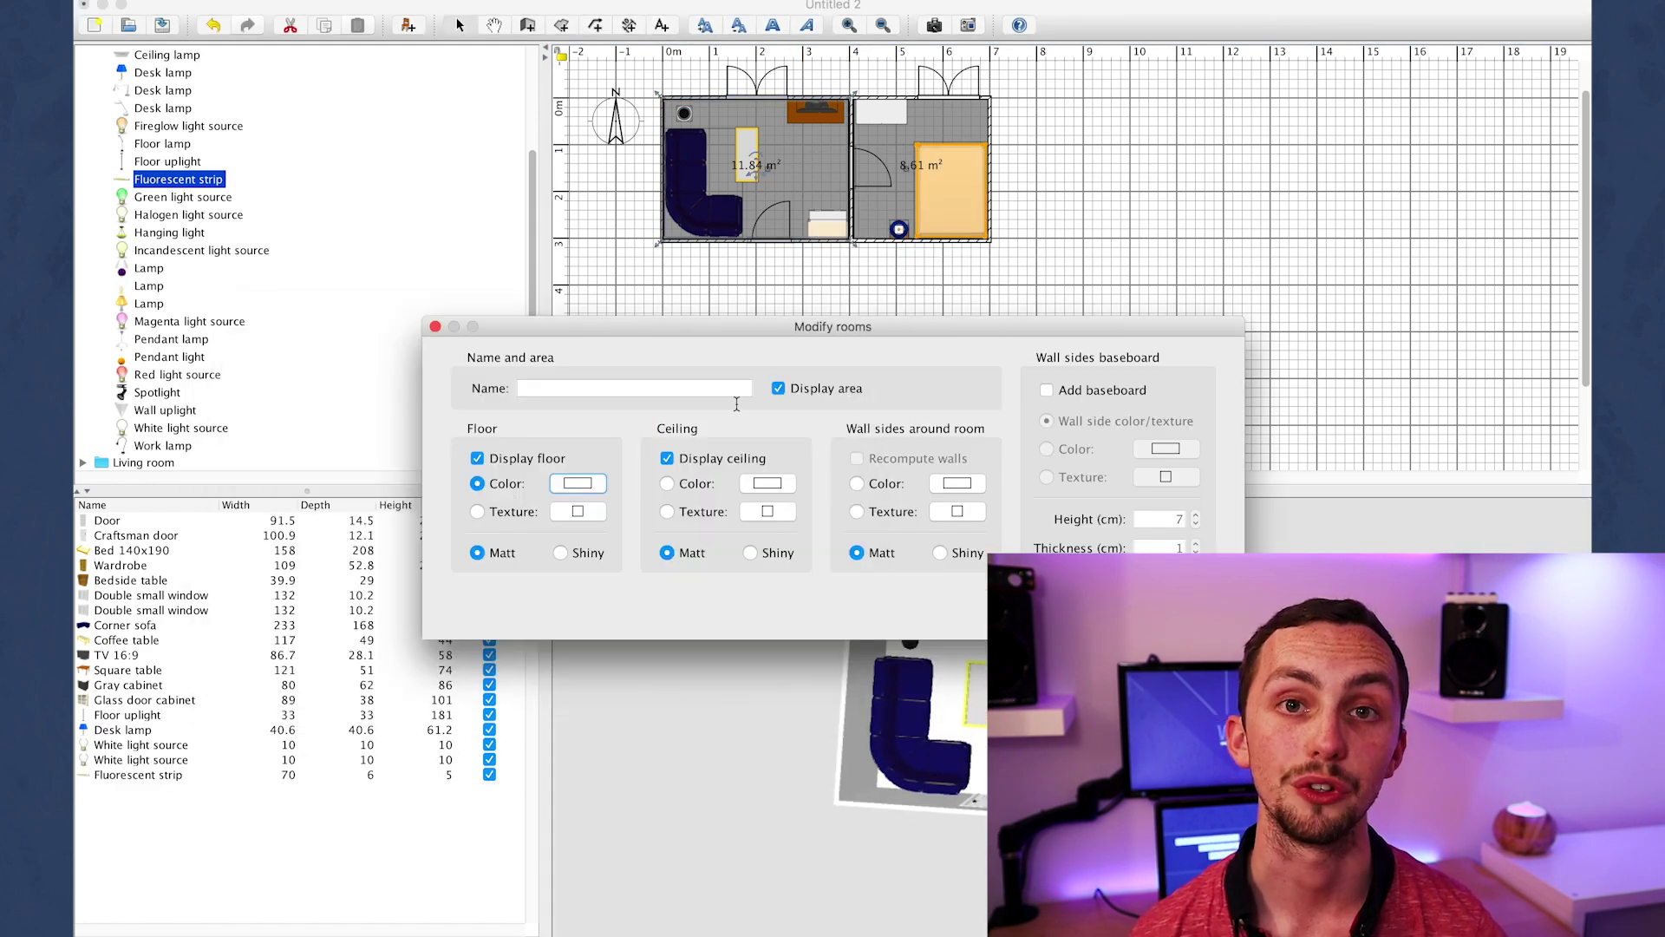
{"action": "left_click", "coordinate": [578, 510]}
{"action": "scroll", "coordinate": [805, 564], "scroll_direction": "down", "scroll_amount": 10}
{"action": "left_click", "coordinate": [755, 435]}
{"action": "left_click", "coordinate": [971, 724]}
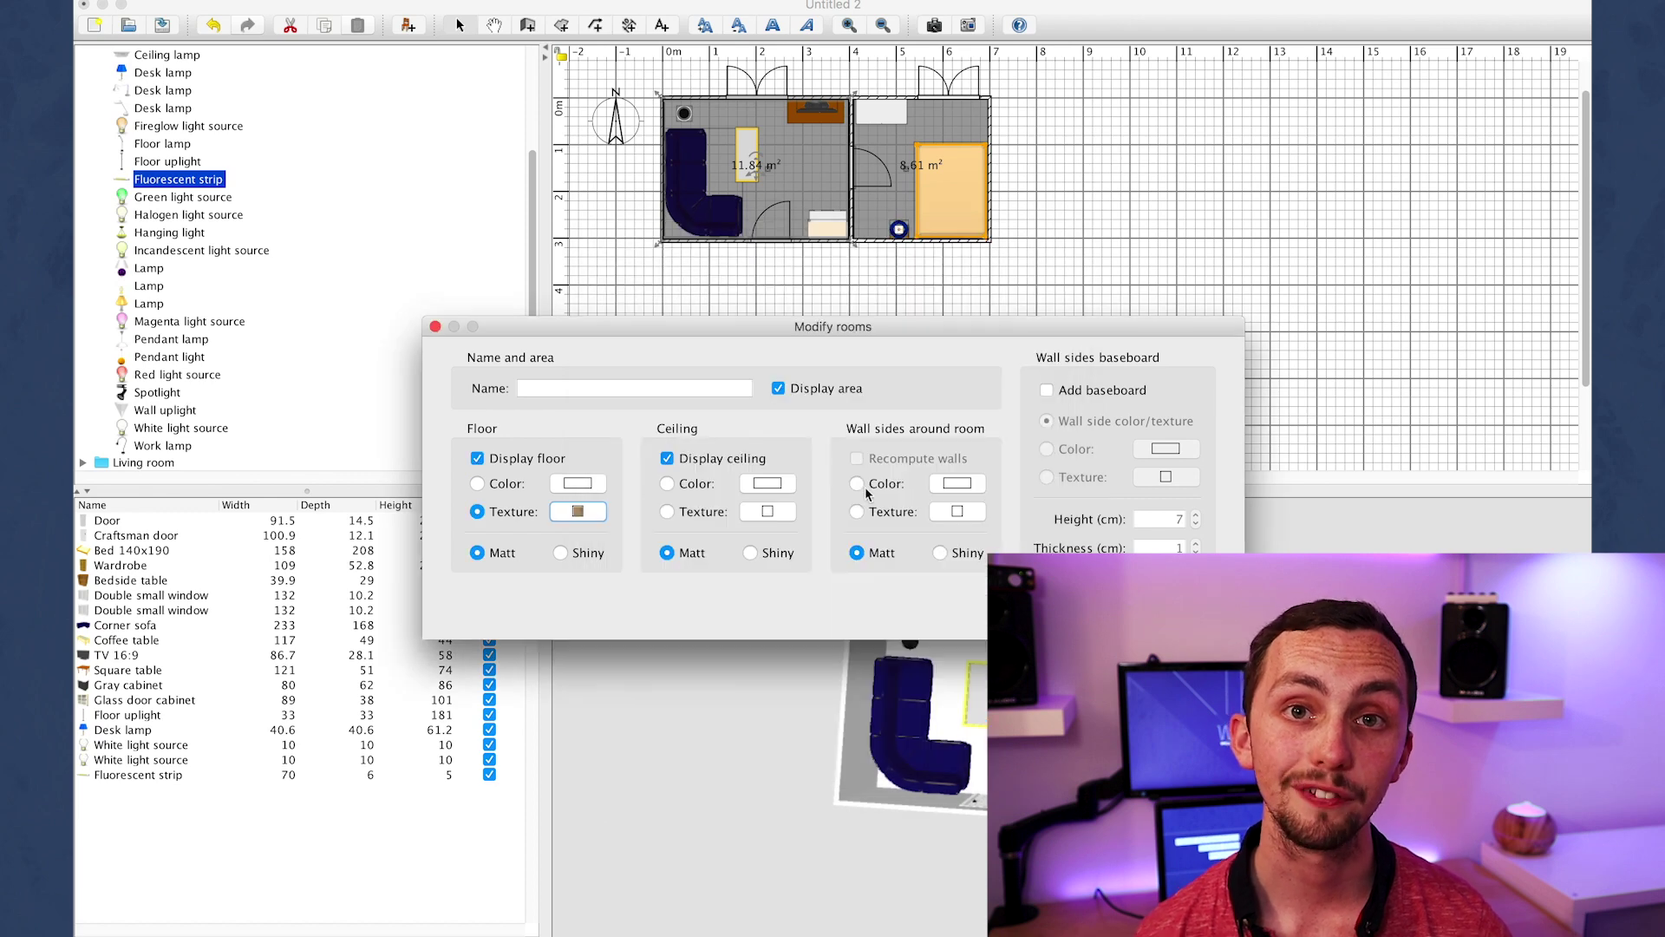
{"action": "left_click", "coordinate": [1143, 831]}
{"action": "scroll", "coordinate": [1144, 831], "scroll_direction": "down", "scroll_amount": 2}
- Zoom into a close top-down 3D view and store it as point of view 'TOP'
{"action": "scroll", "coordinate": [1143, 831], "scroll_direction": "up", "scroll_amount": 4}
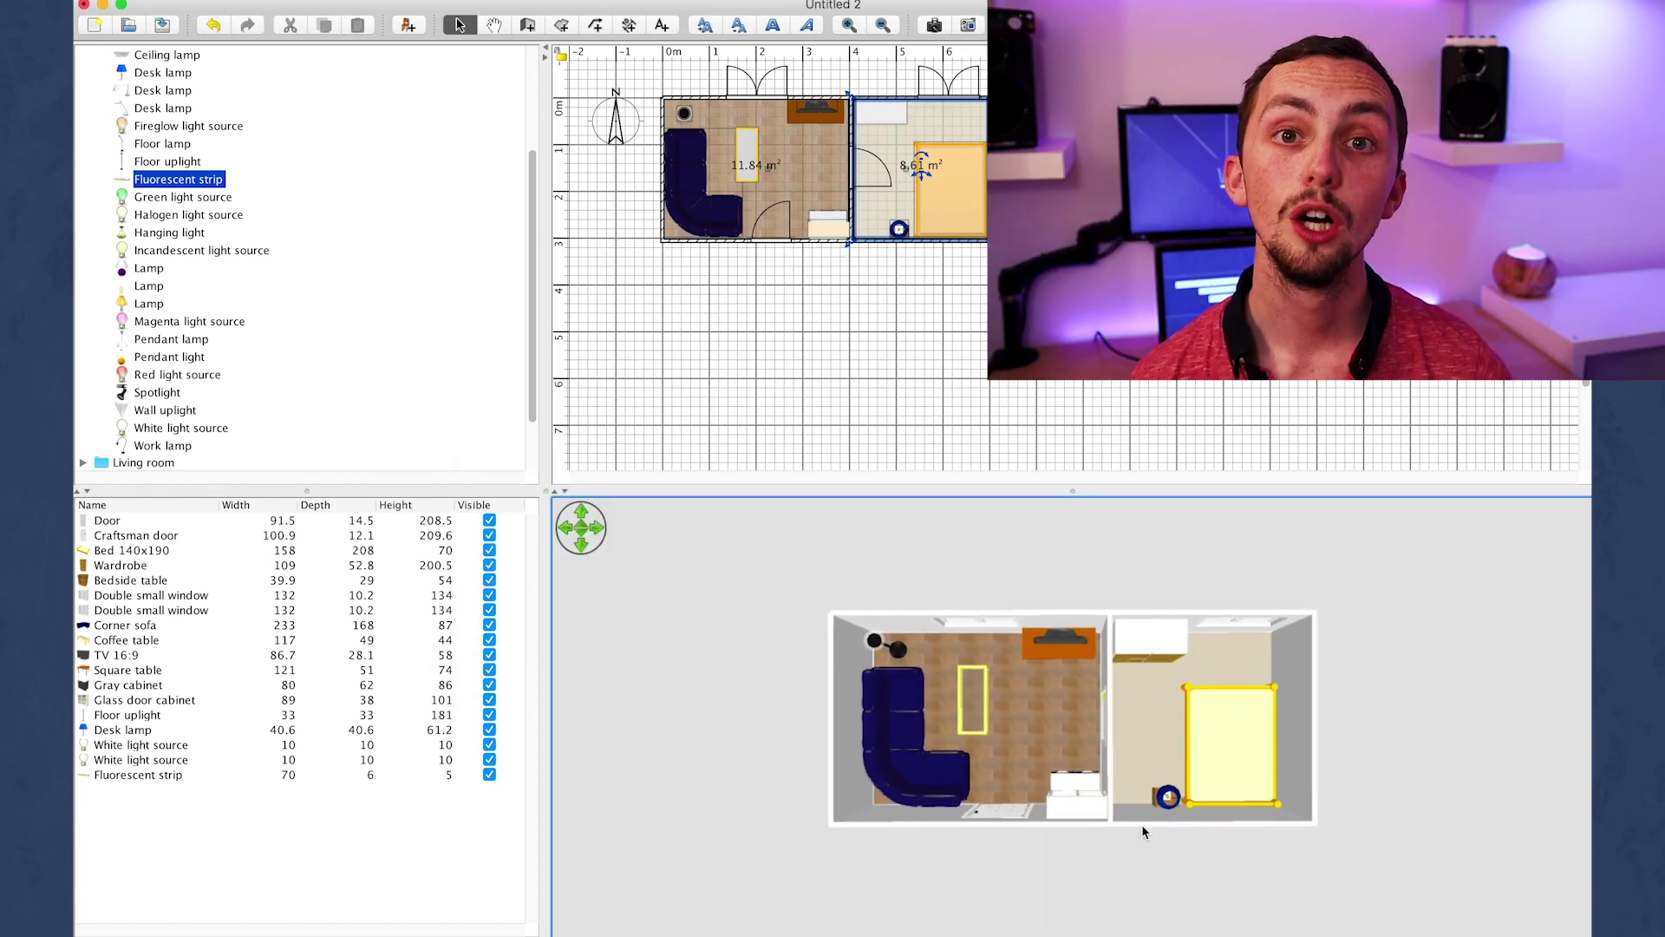
{"action": "scroll", "coordinate": [1144, 831], "scroll_direction": "up", "scroll_amount": 4}
{"action": "scroll", "coordinate": [1144, 831], "scroll_direction": "down", "scroll_amount": 3}
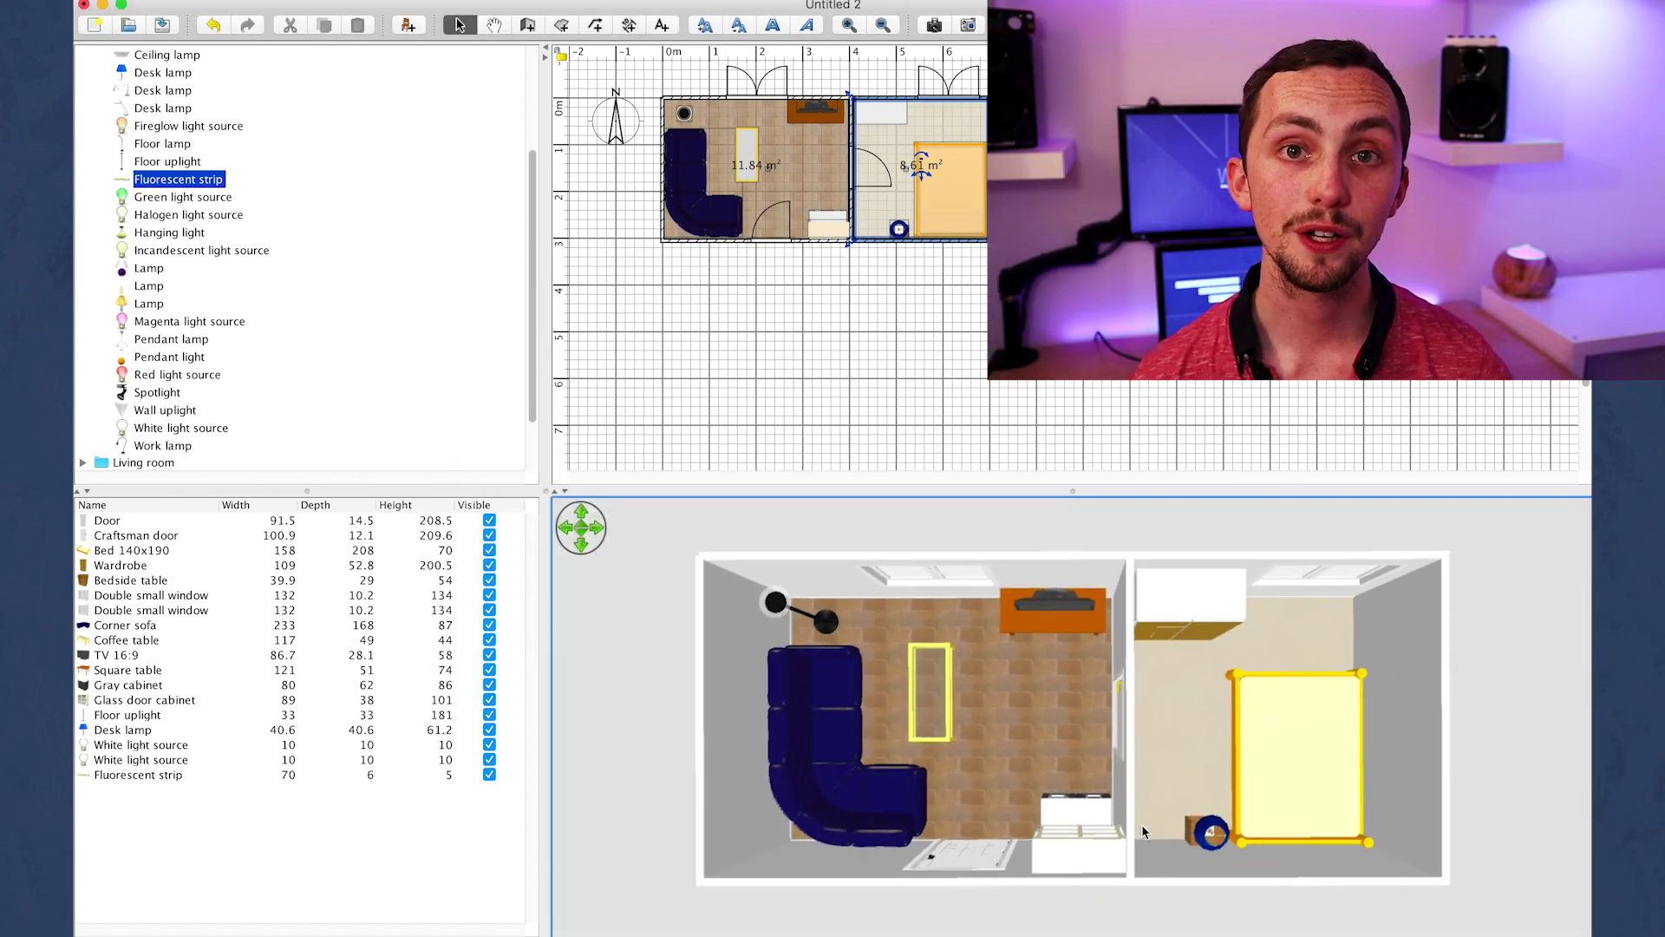
{"action": "scroll", "coordinate": [1143, 831], "scroll_direction": "up", "scroll_amount": 1}
{"action": "right_click", "coordinate": [1028, 737]}
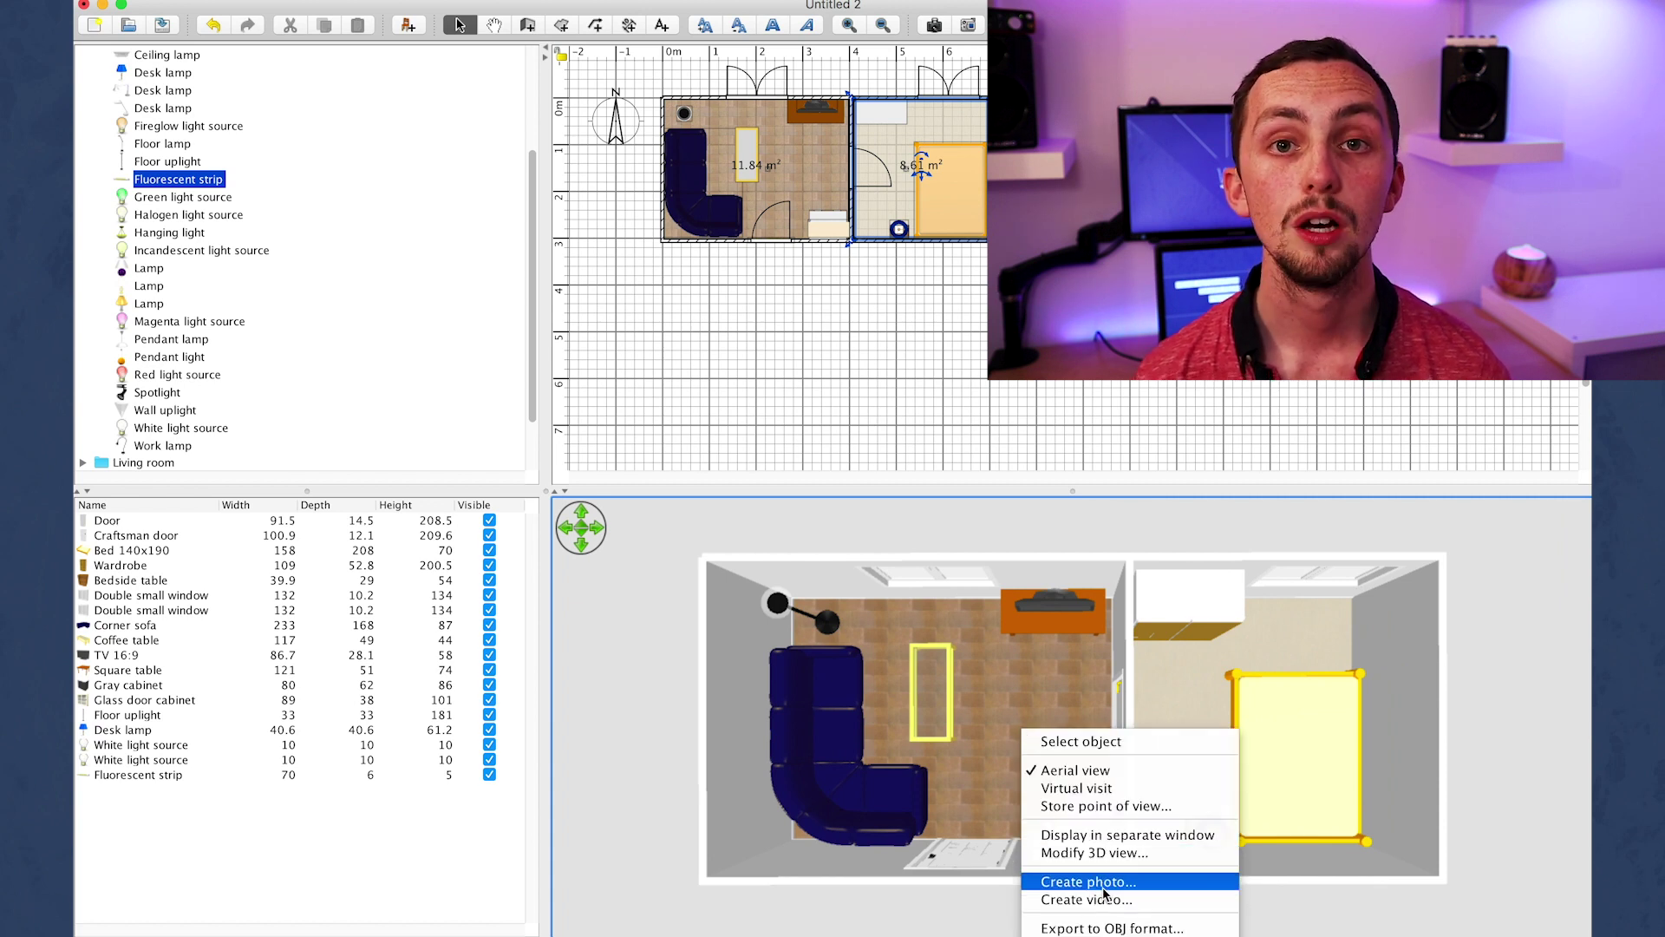
{"action": "left_click", "coordinate": [1108, 807]}
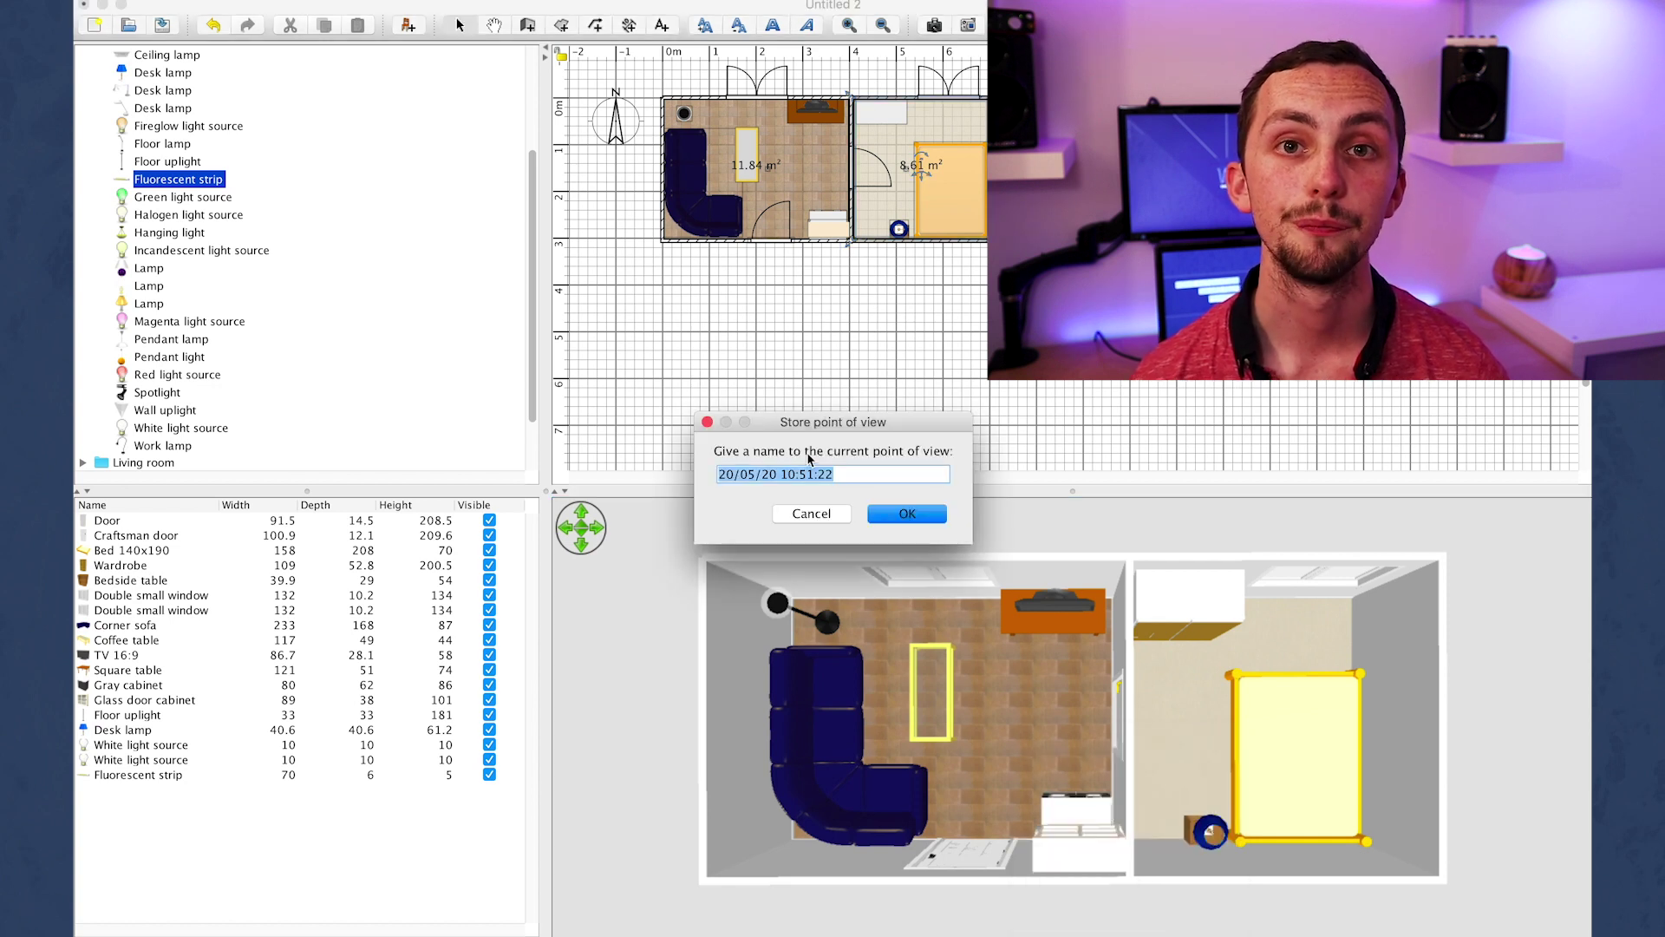
{"action": "type", "text": "TOP"}
{"action": "key", "text": "Return"}
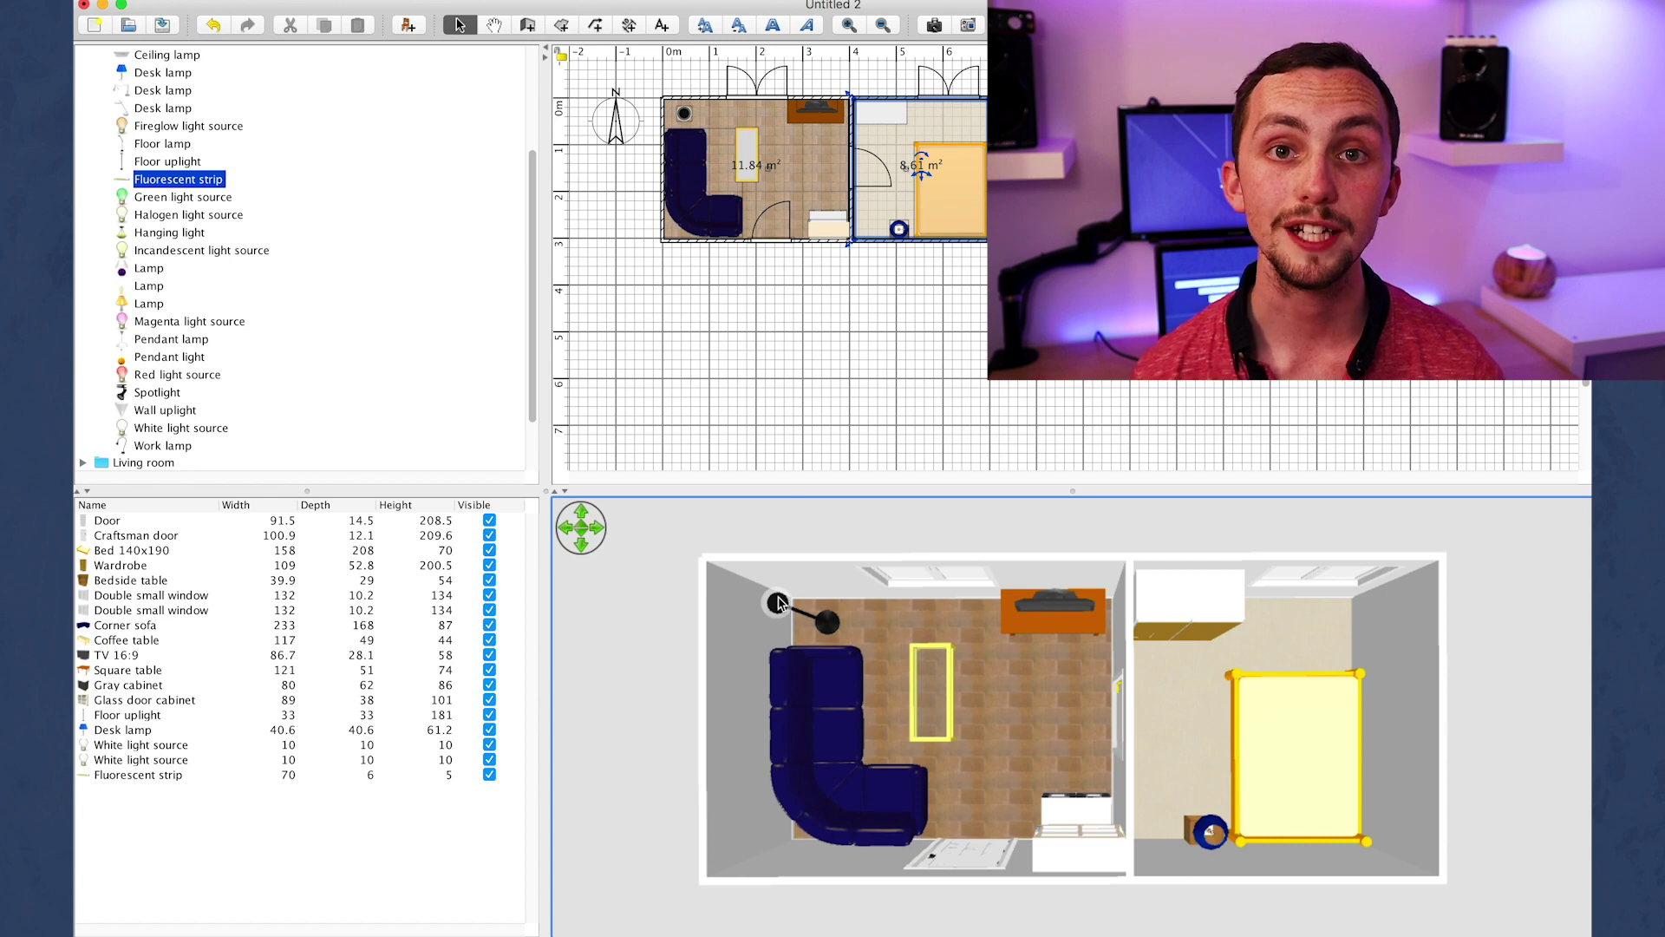
- Check the compass at N 51.500, W 0.117, north 0°, Europe/London, and confirm
{"action": "left_click", "coordinate": [138, 759]}
{"action": "right_click", "coordinate": [600, 236]}
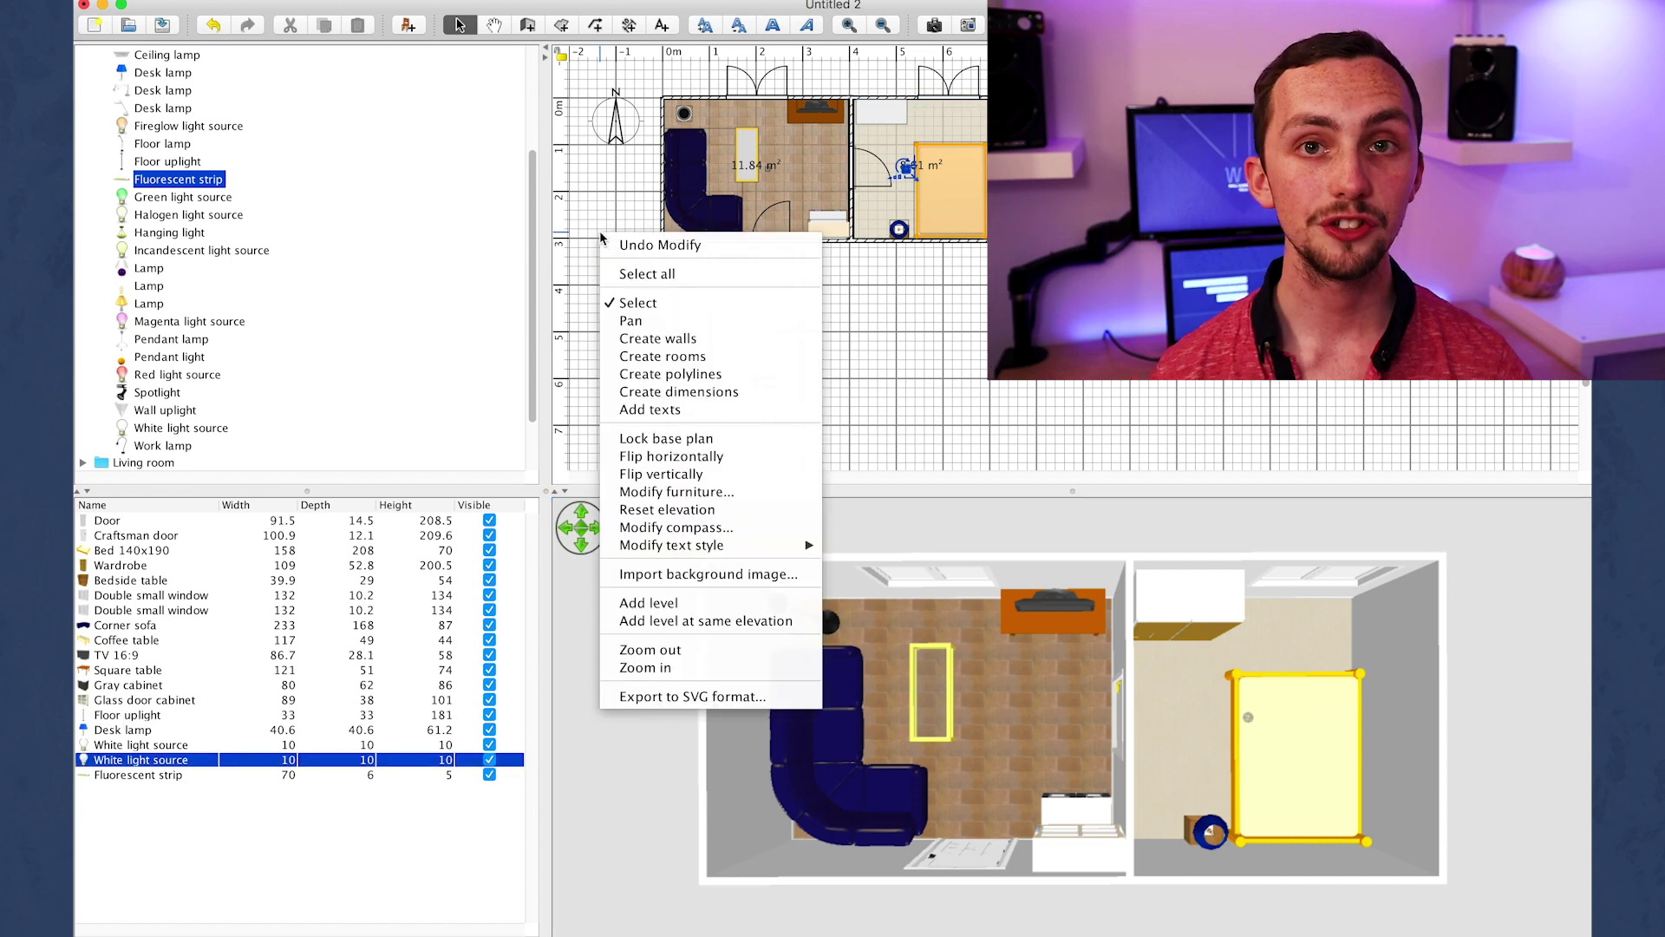
{"action": "left_click", "coordinate": [647, 526]}
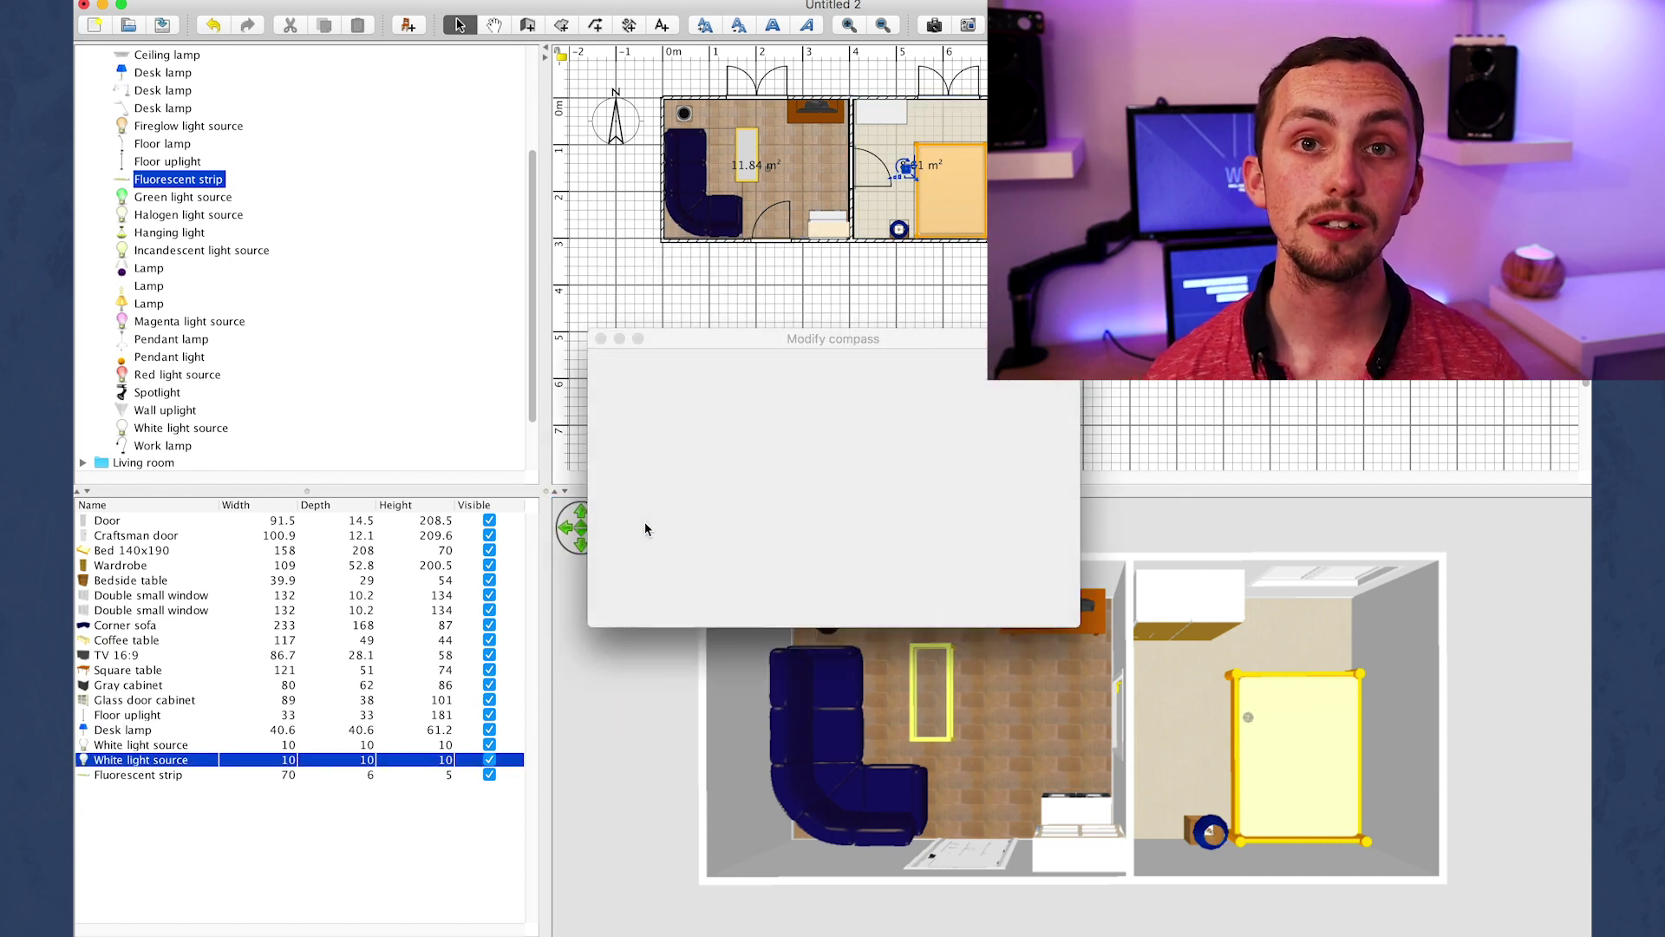
{"action": "left_click_drag", "start_coordinate": [737, 507], "coordinate": [819, 546]}
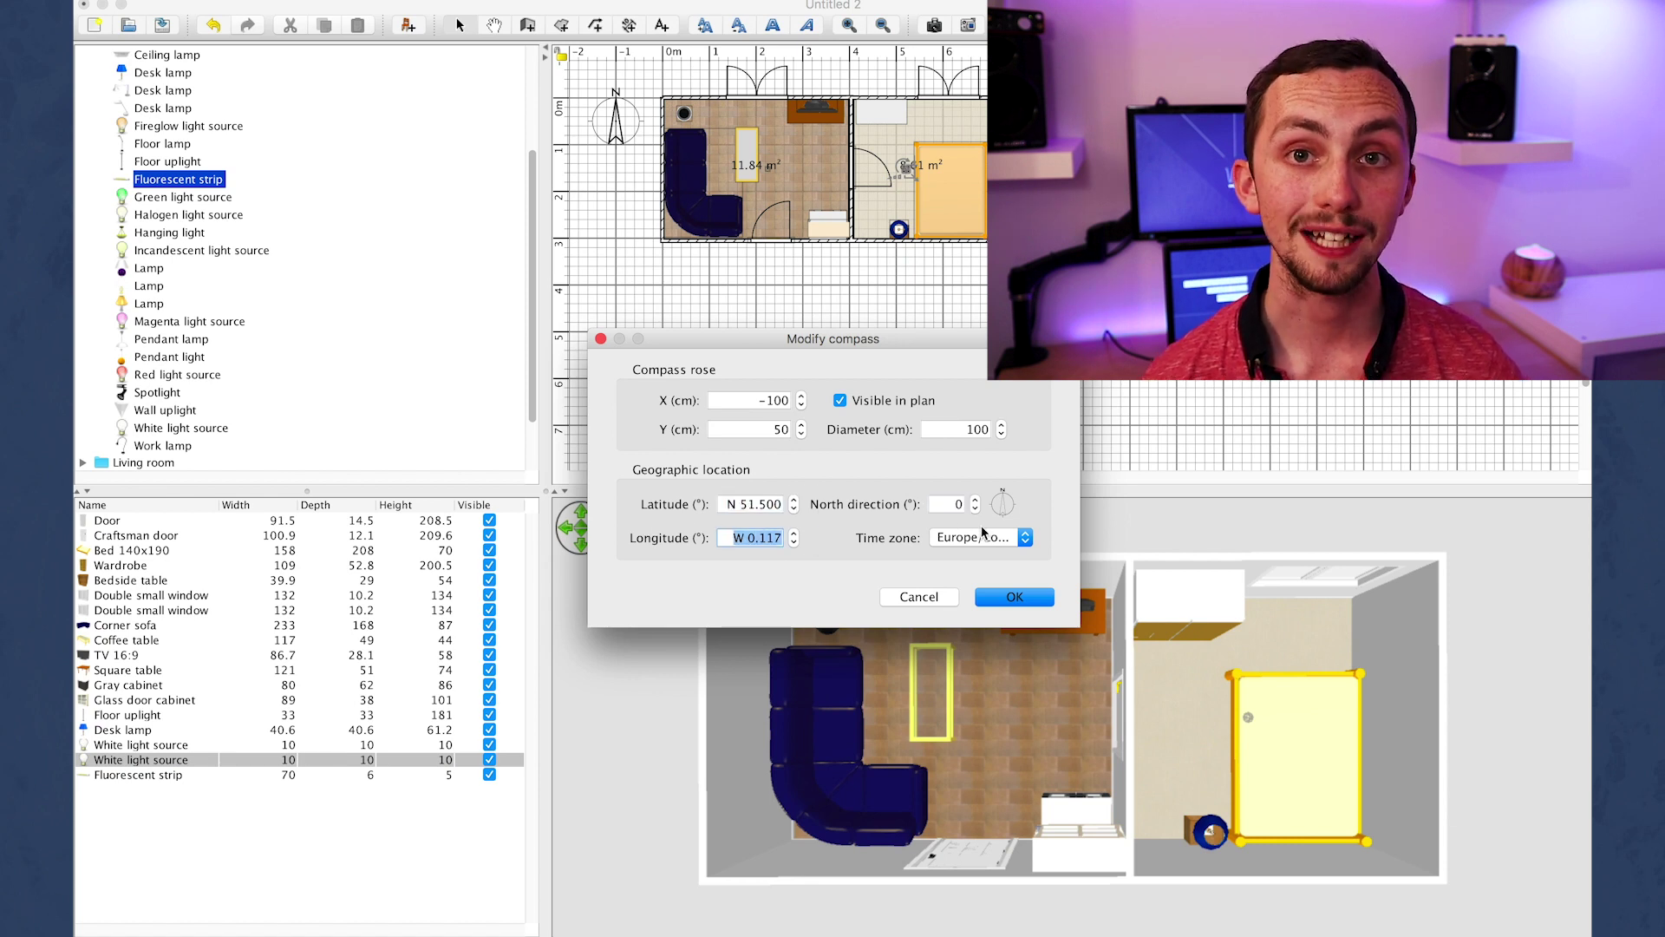
{"action": "left_click", "coordinate": [985, 537]}
{"action": "left_click", "coordinate": [1031, 540]}
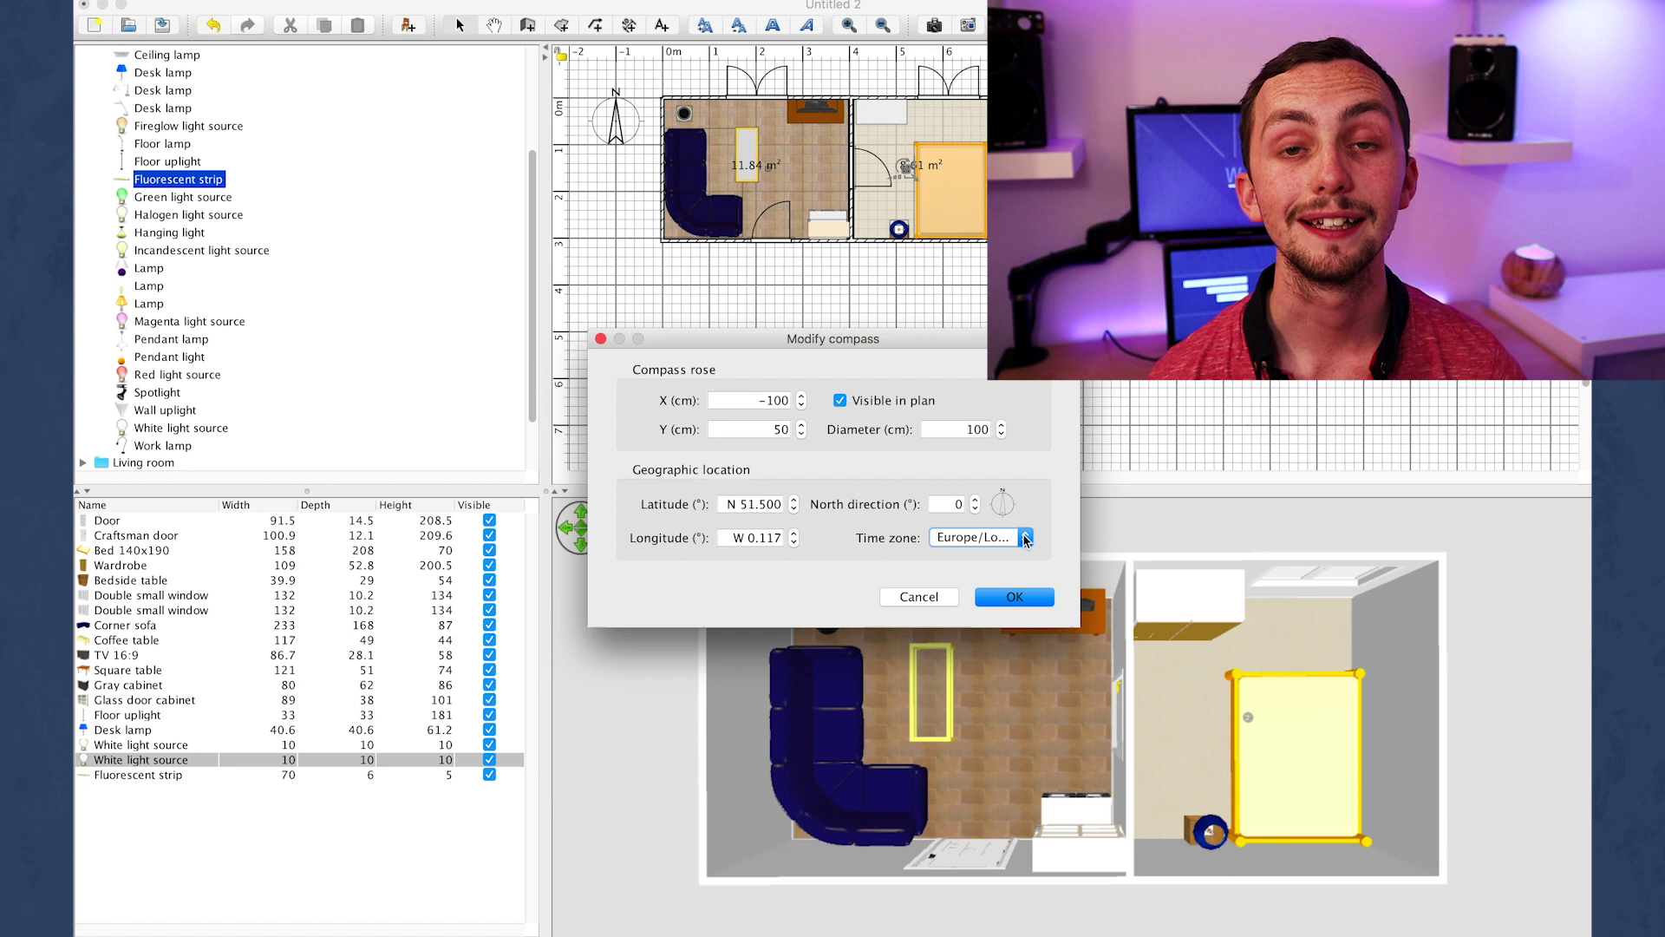
{"action": "double_click", "coordinate": [956, 505]}
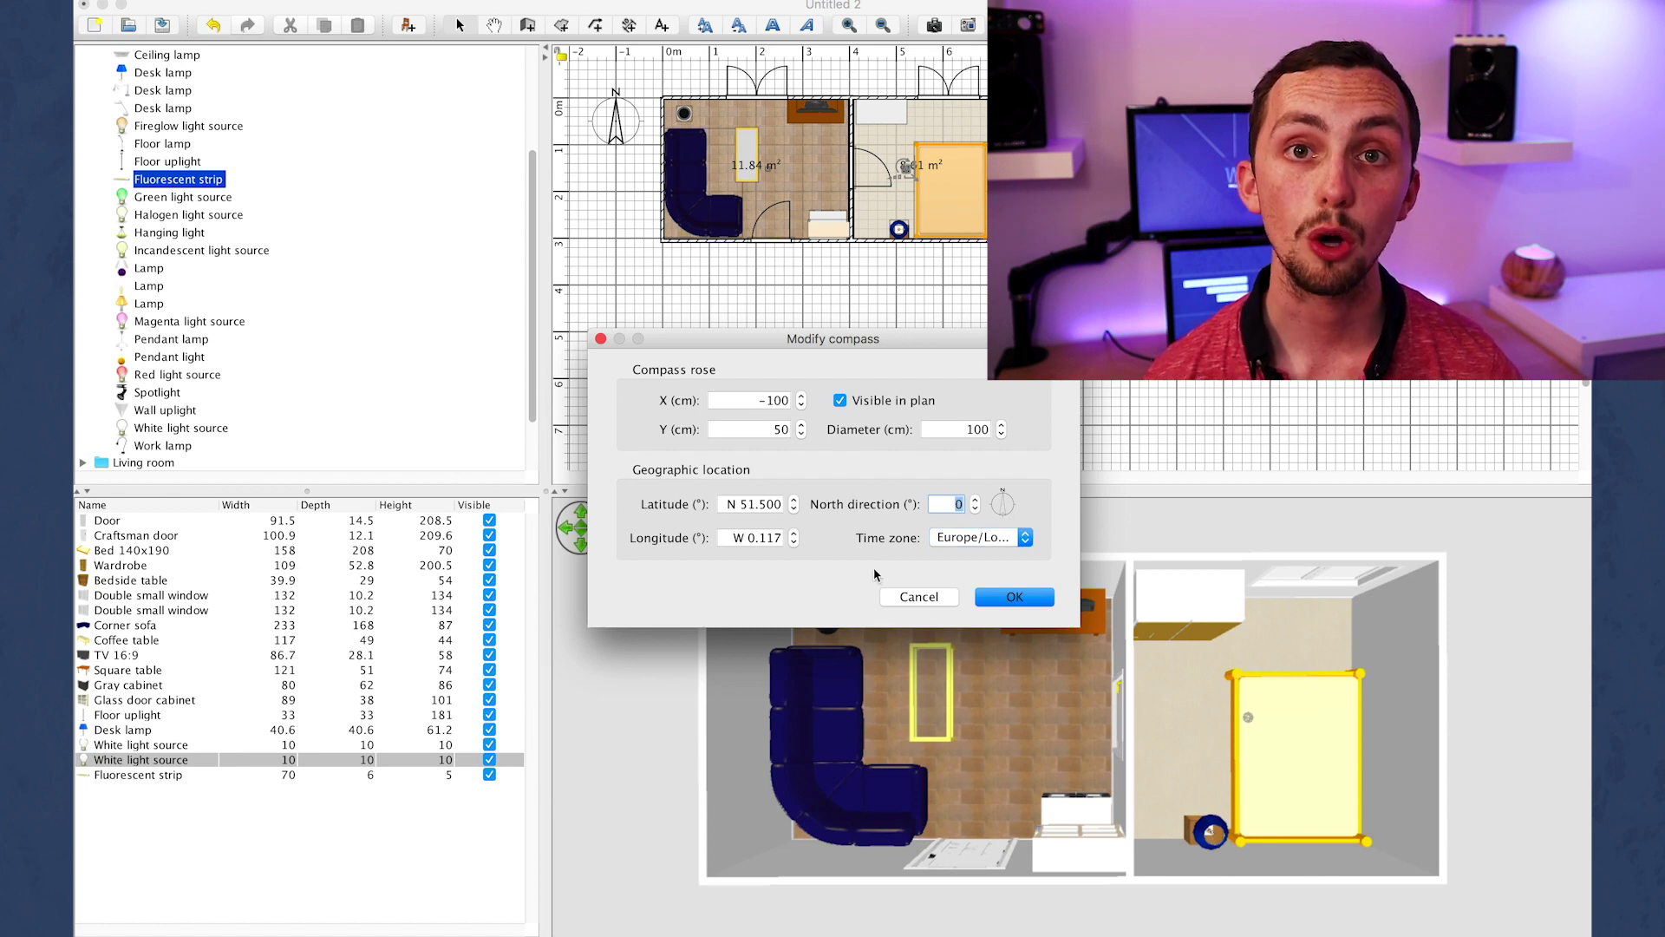
{"action": "left_click", "coordinate": [981, 599]}
{"action": "left_click", "coordinate": [981, 602]}
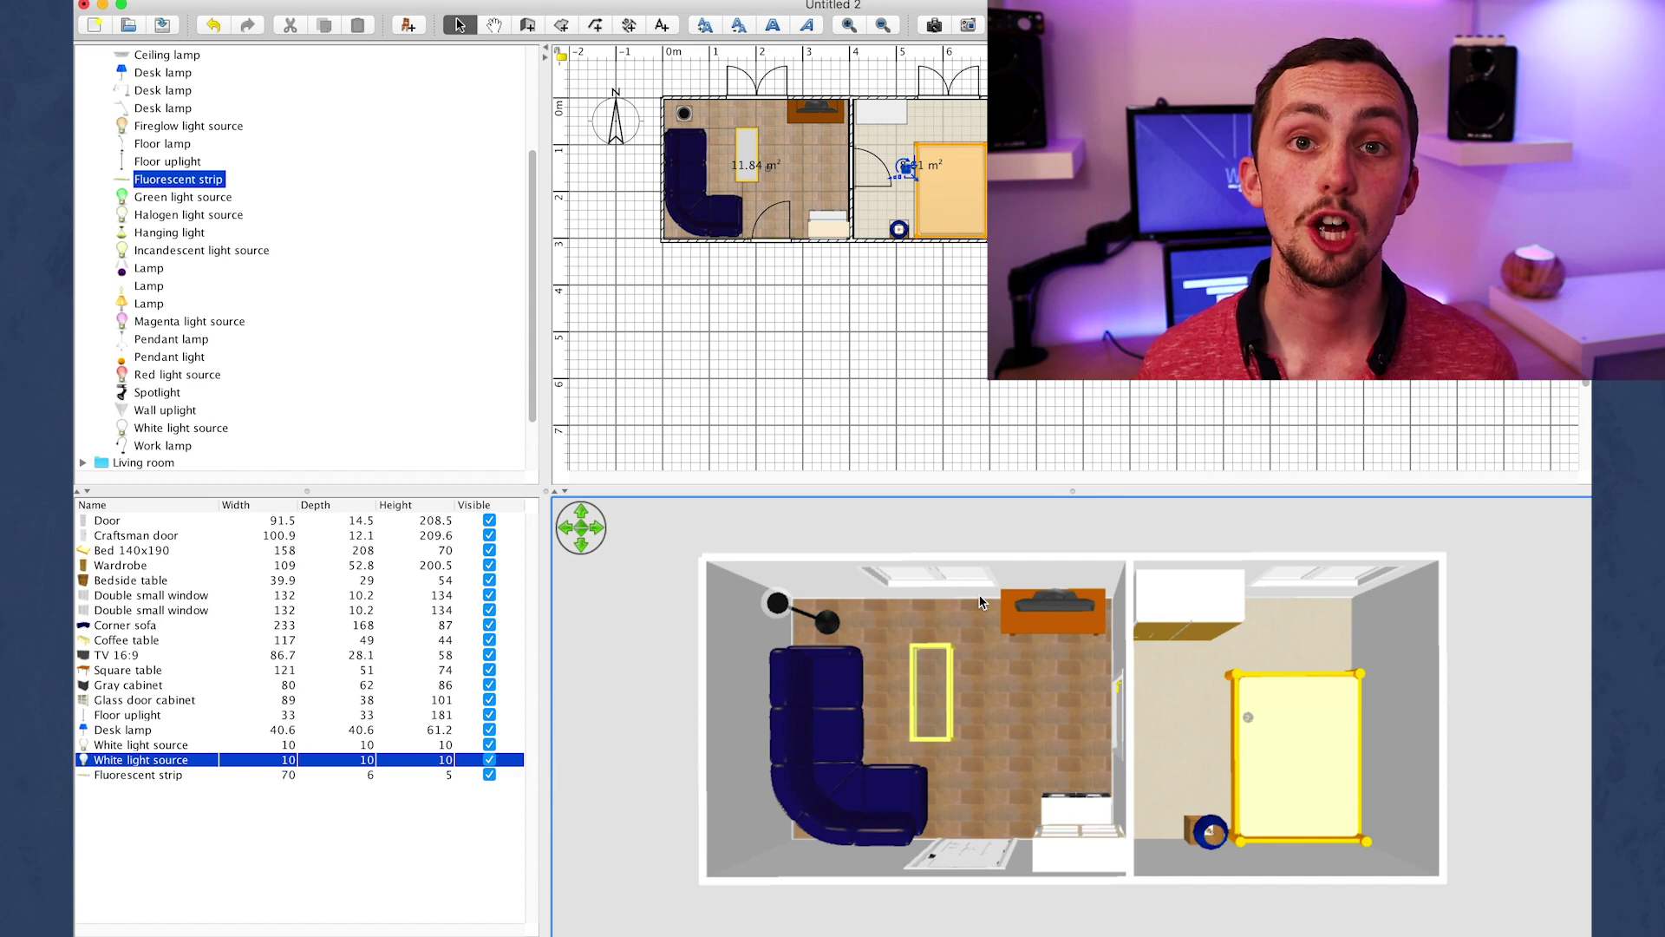
{"action": "double_click", "coordinate": [778, 602]}
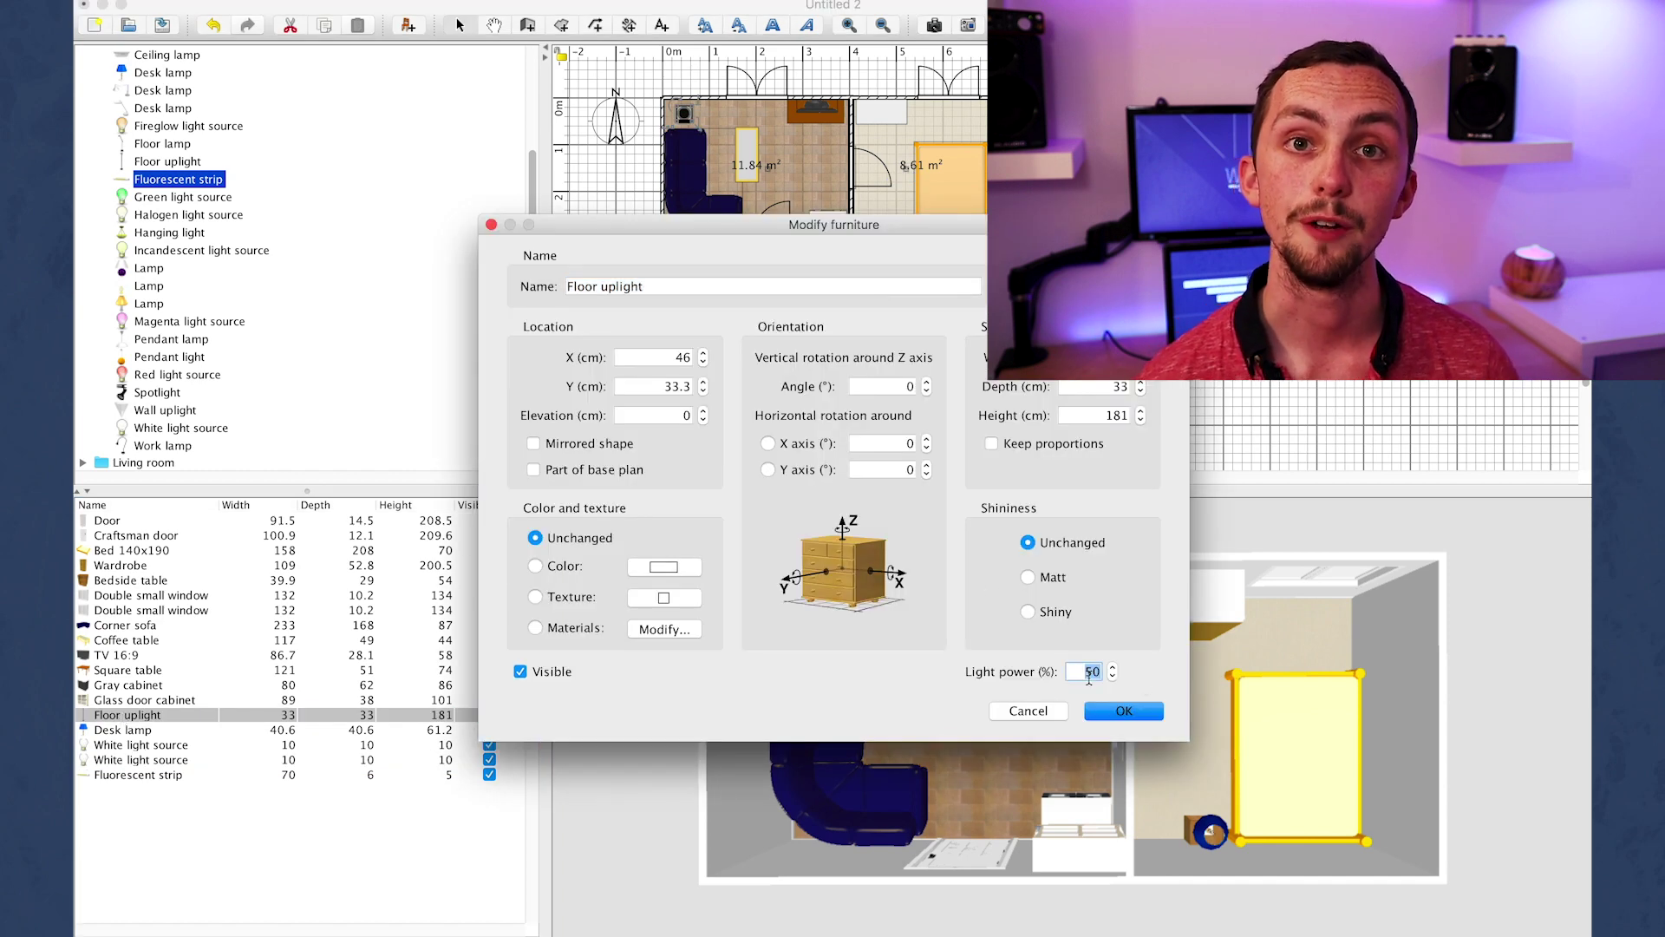
{"action": "key", "text": "Return"}
{"action": "key", "text": "Down"}
{"action": "key", "text": "super+e"}
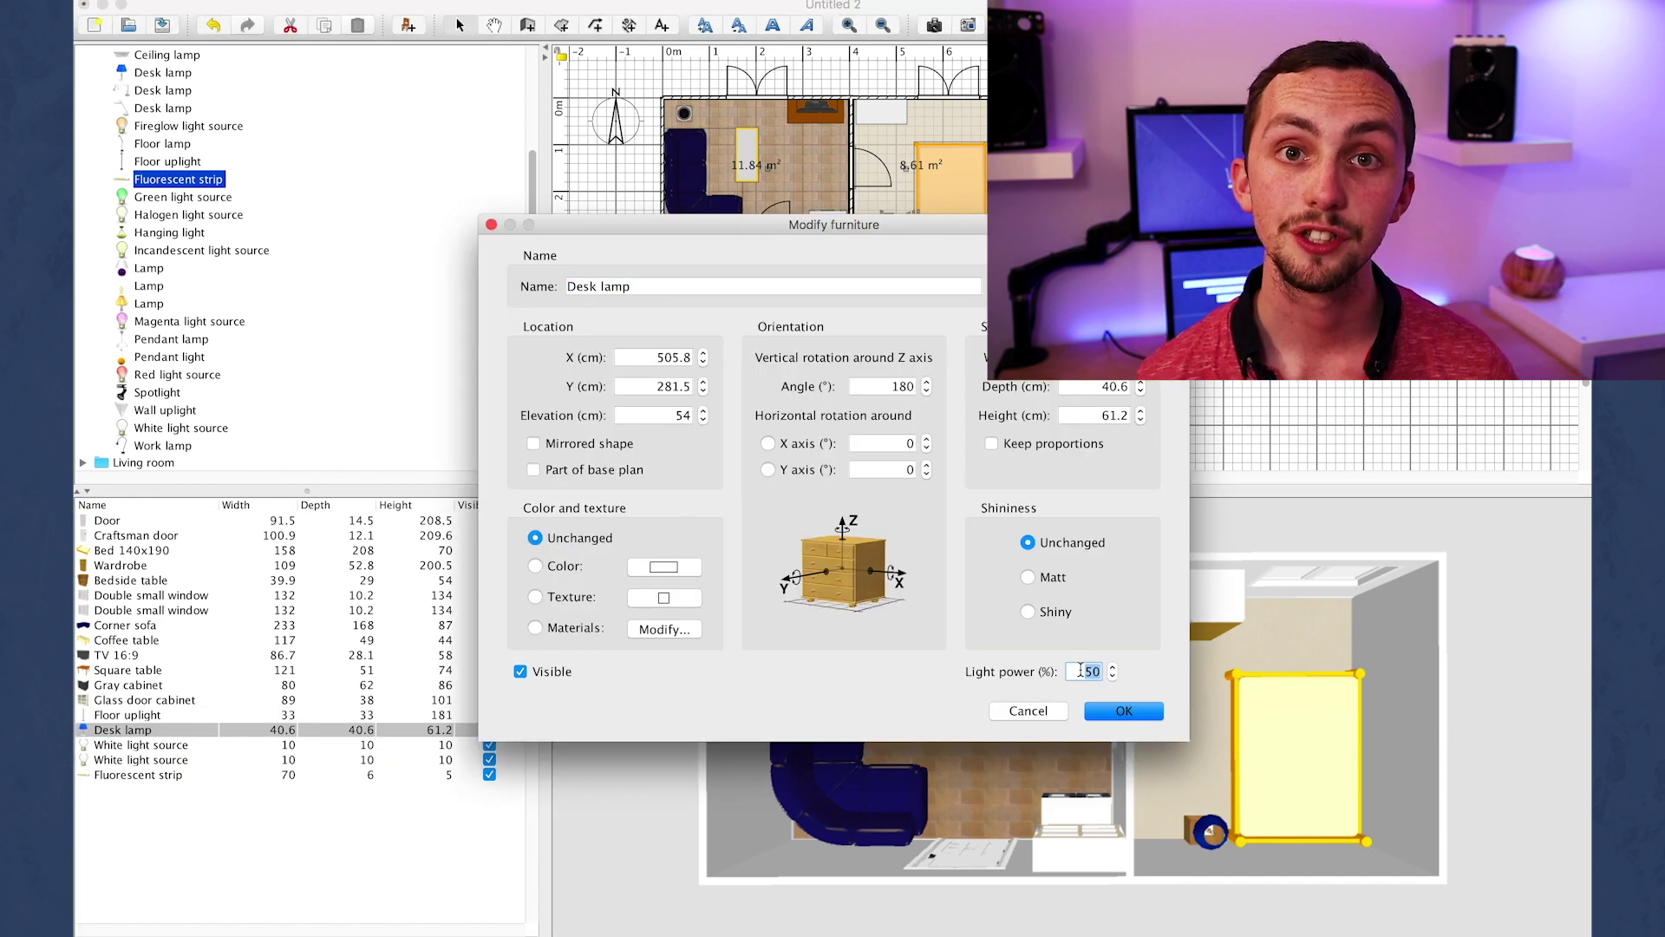
{"action": "key", "text": "Return"}
{"action": "key", "text": "Down"}
{"action": "key", "text": "super+e"}
{"action": "left_click", "coordinate": [979, 603]}
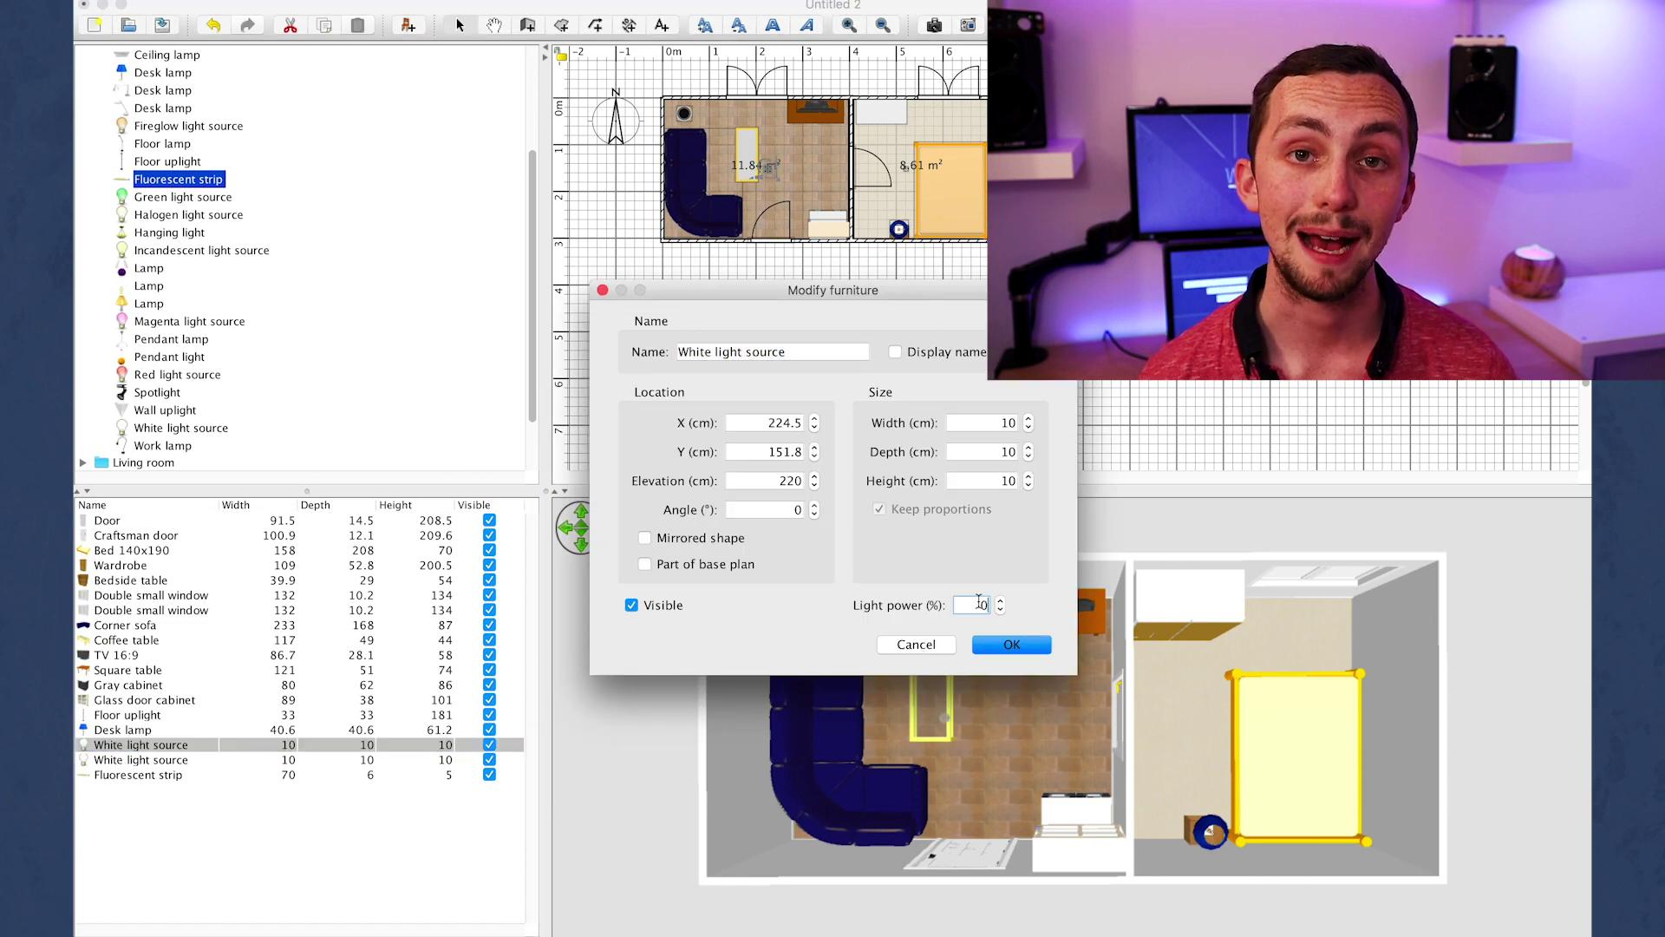
{"action": "key", "text": "Return"}
{"action": "key", "text": "Down"}
{"action": "key", "text": "super+e"}
{"action": "left_click", "coordinate": [983, 602]}
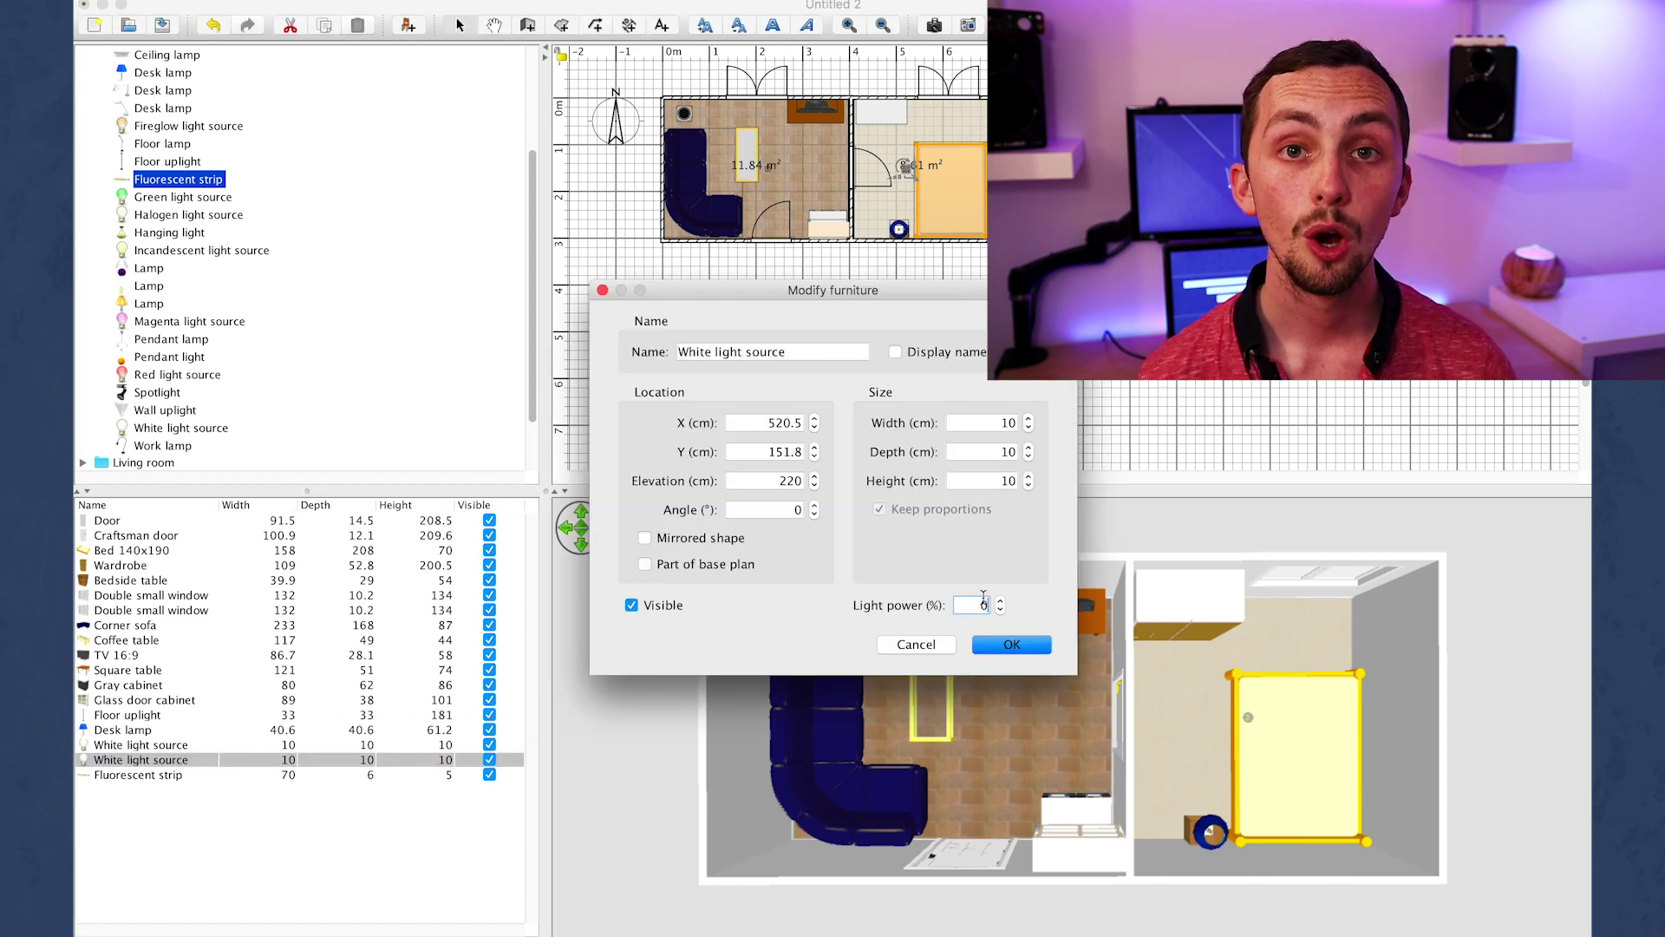
{"action": "type", "text": "0"}
{"action": "key", "text": "Return"}
{"action": "double_click", "coordinate": [137, 773]}
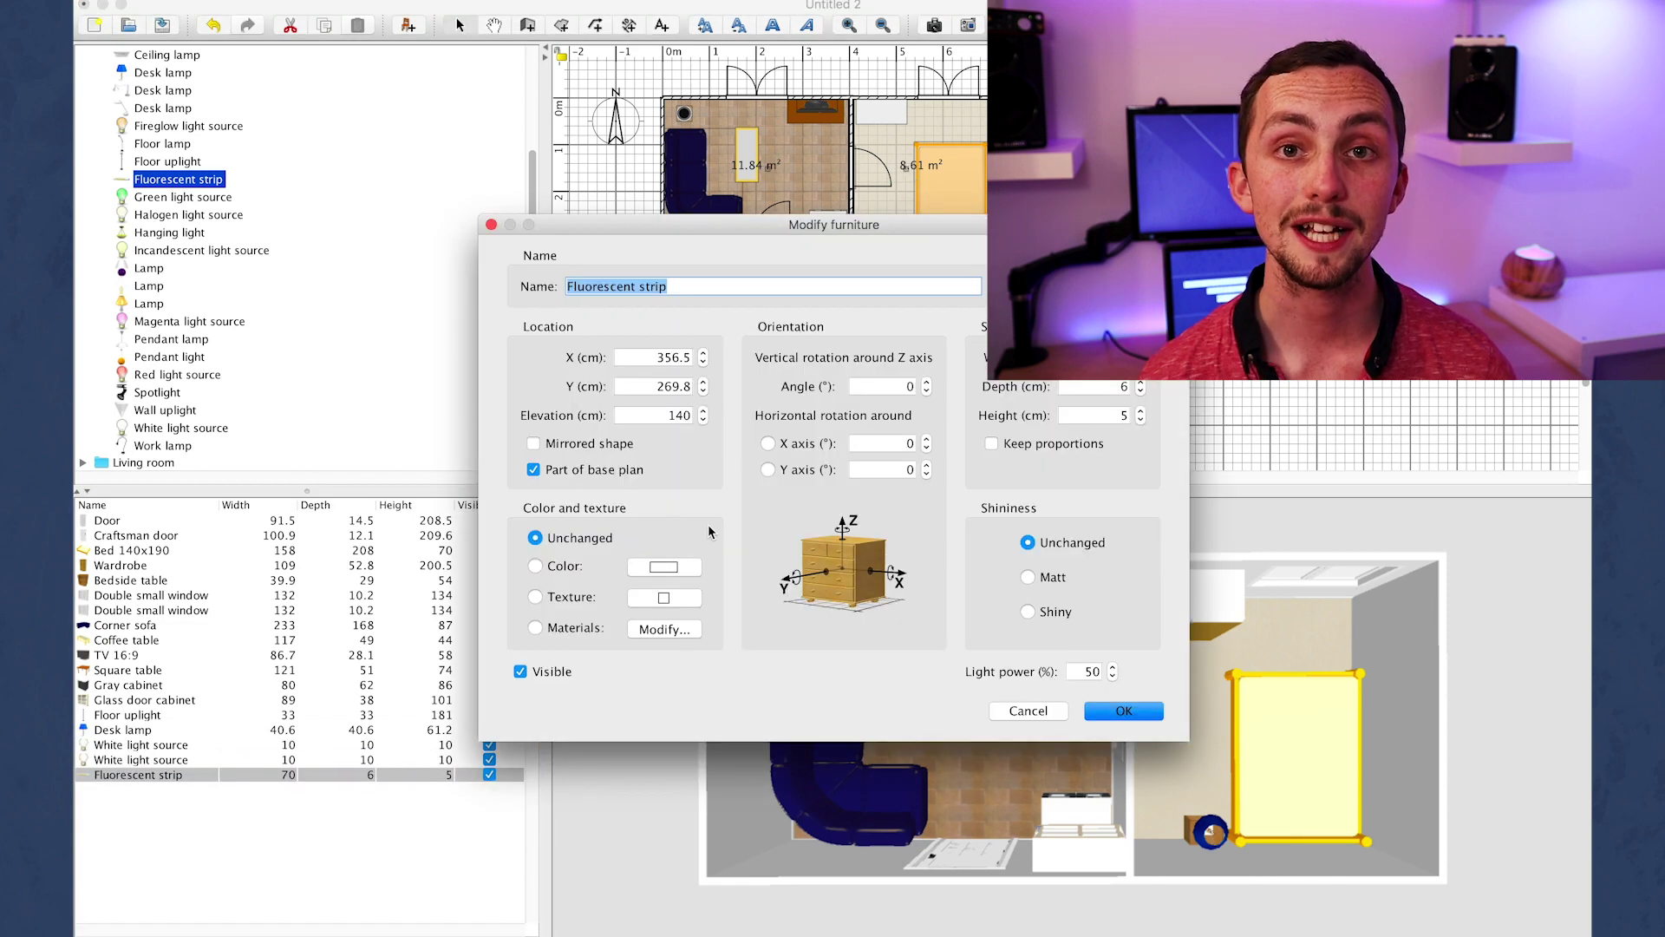
{"action": "left_click", "coordinate": [1076, 661]}
{"action": "key", "text": "Return"}
- Switch the 3D view to the stored TOP viewpoint and open Create photo
{"action": "right_click", "coordinate": [958, 704]}
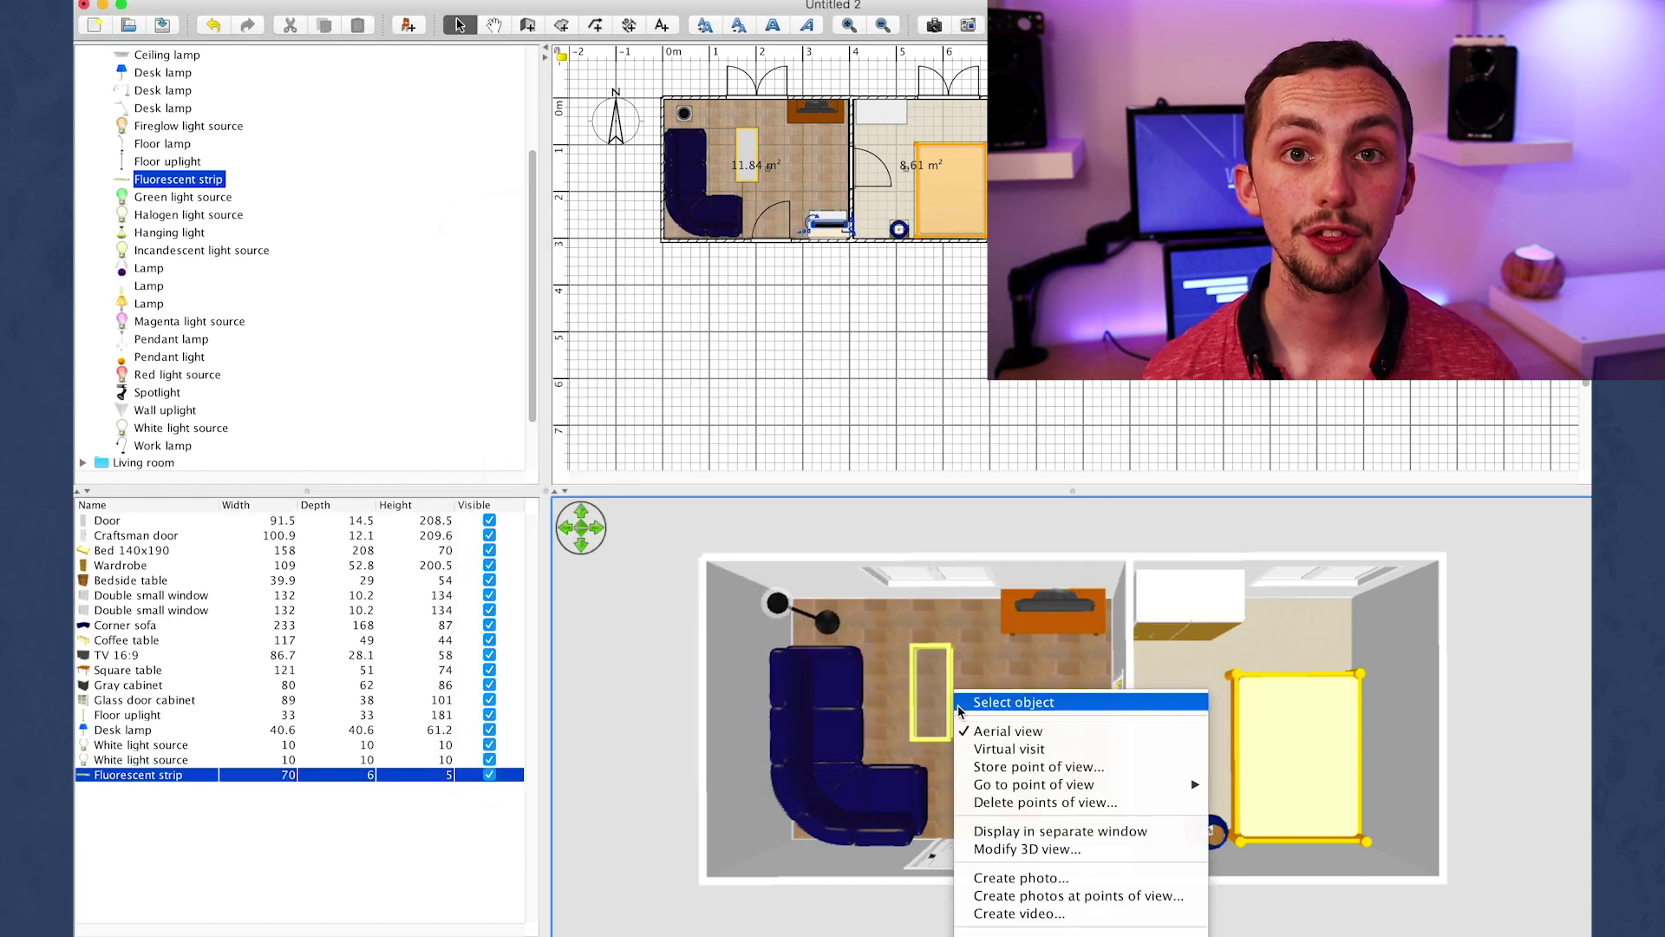
{"action": "mouse_move", "coordinate": [1127, 784]}
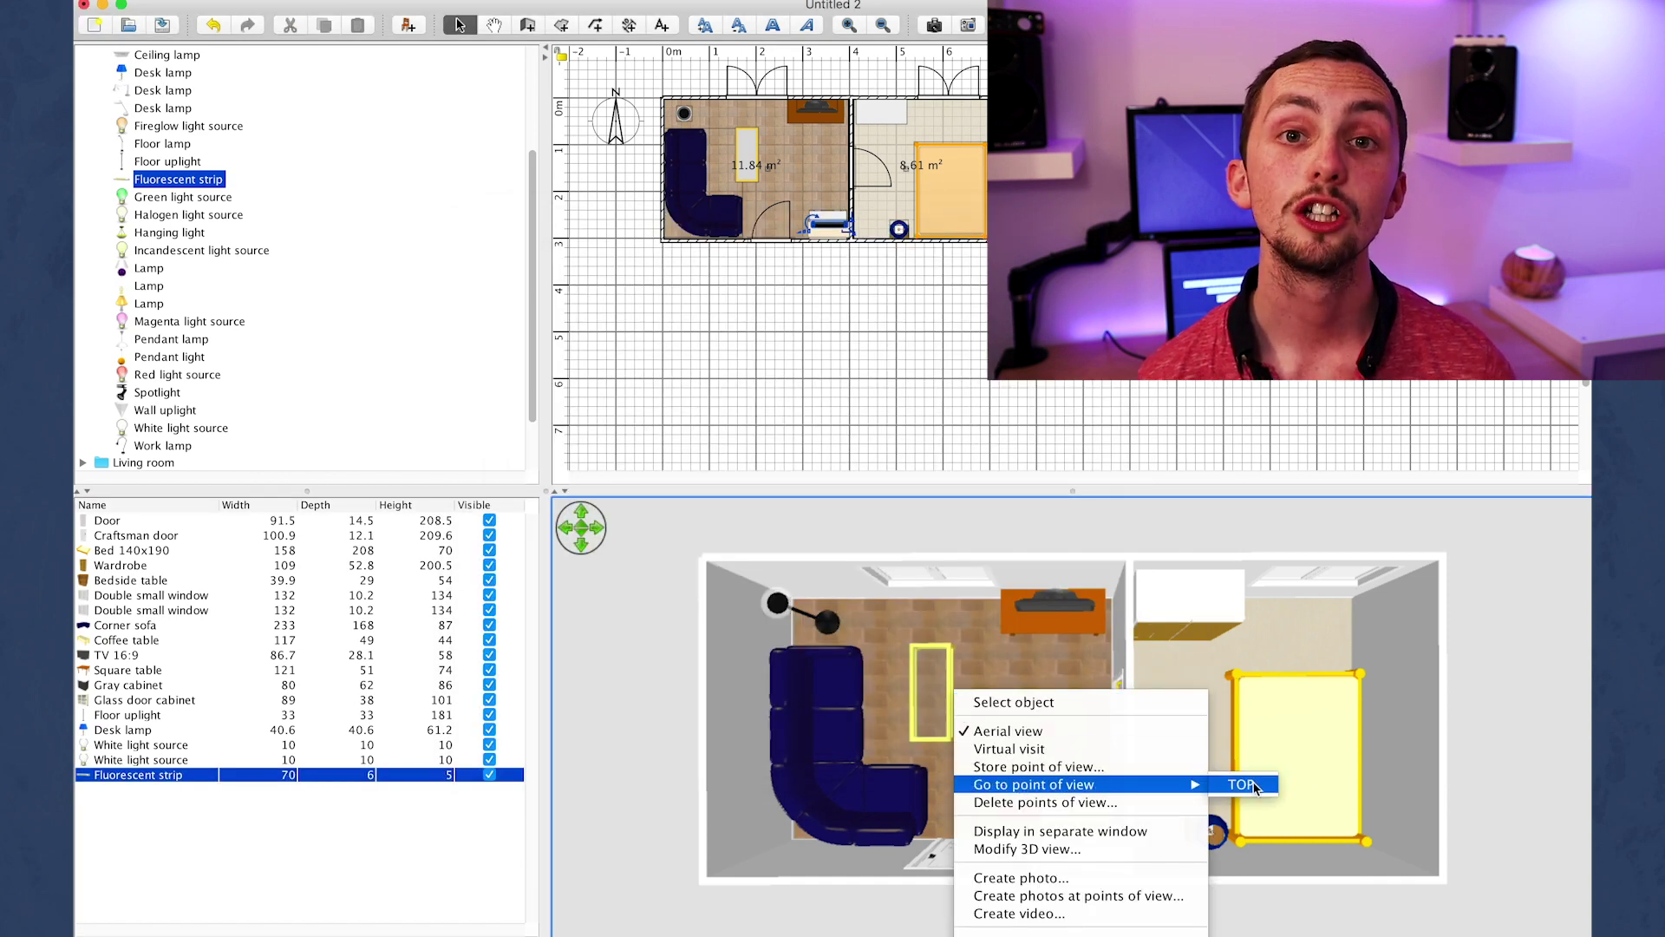
{"action": "left_click", "coordinate": [1252, 780]}
{"action": "right_click", "coordinate": [1065, 702]}
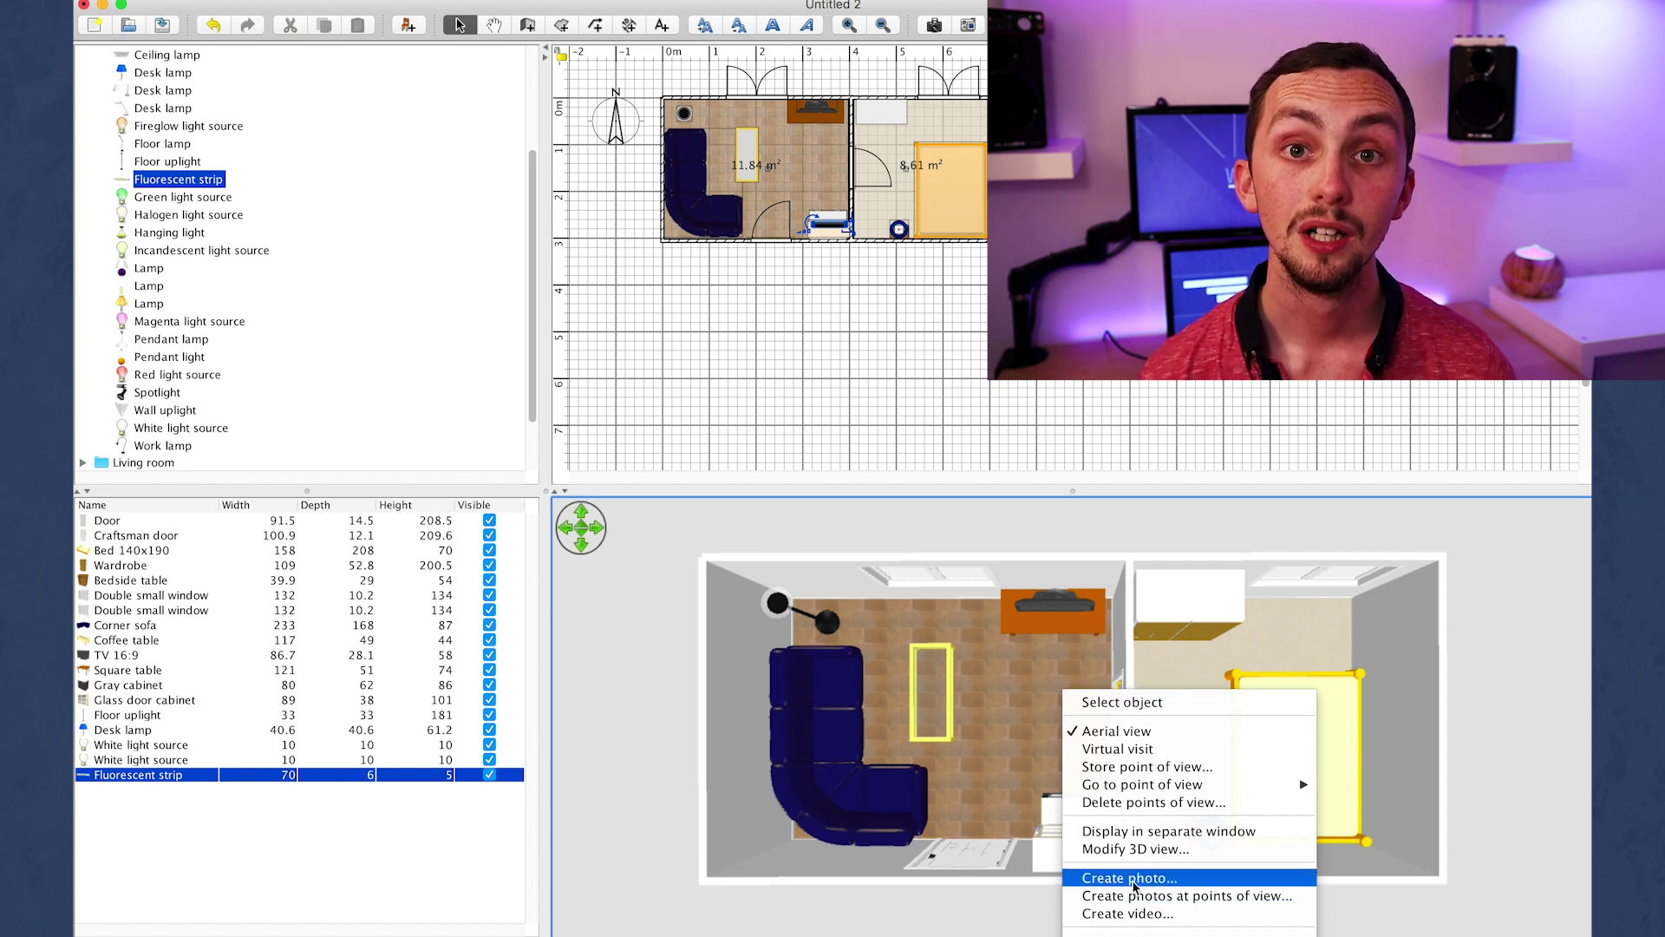
{"action": "left_click", "coordinate": [1128, 878]}
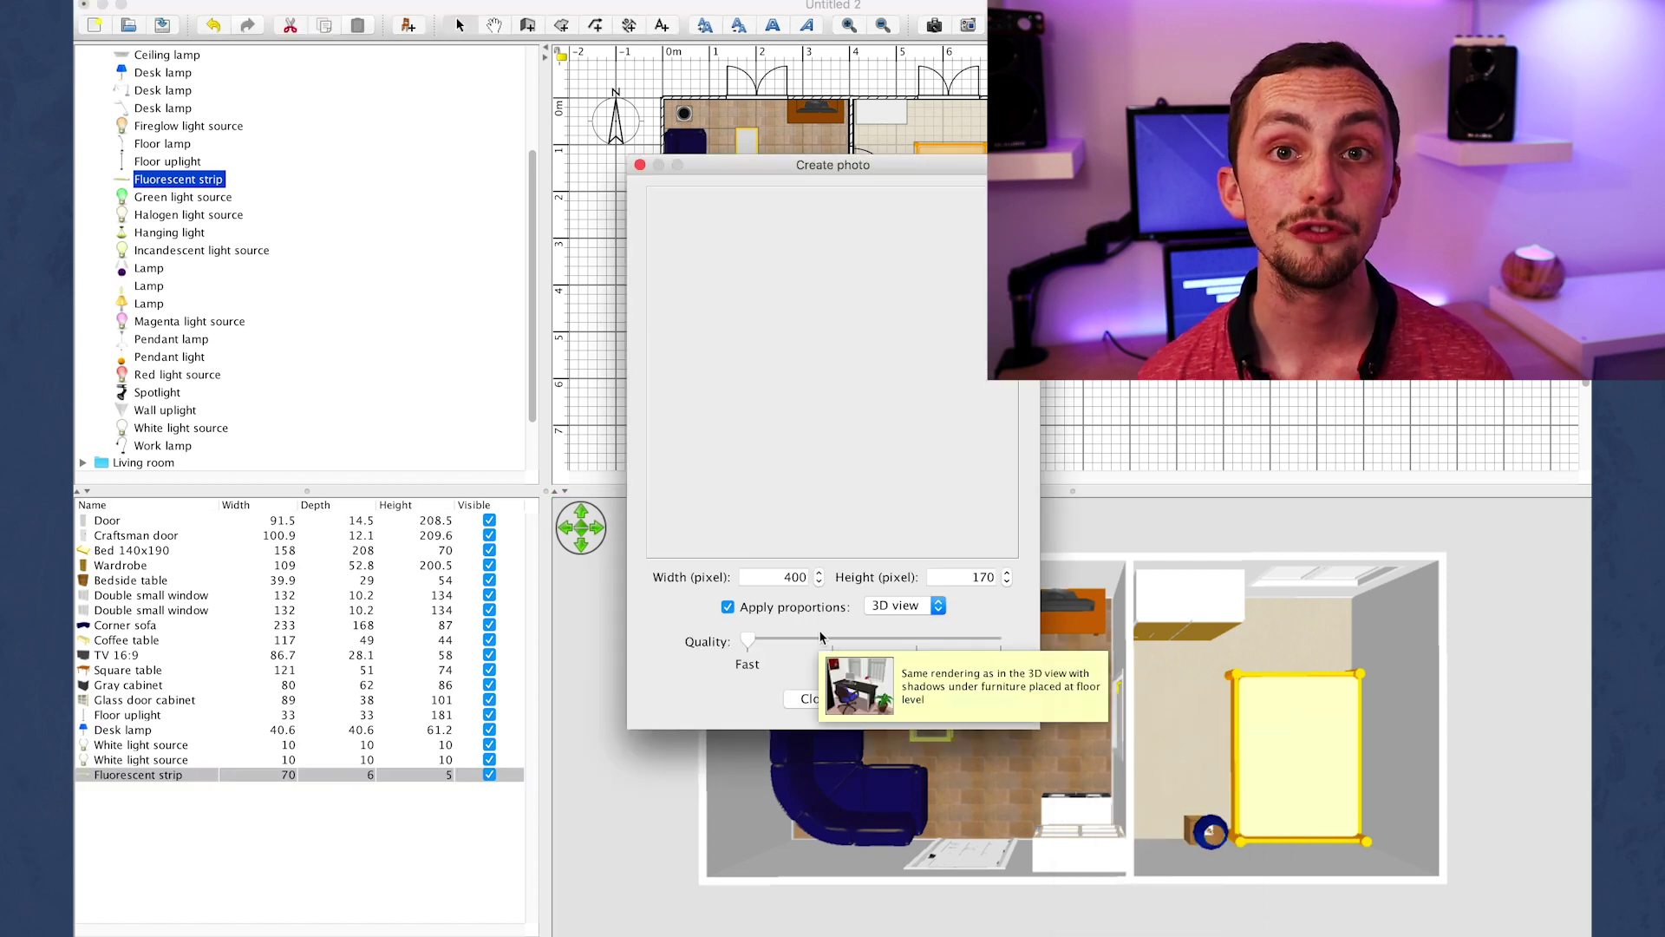
- Render a Best-quality photo 1920 pixels wide
{"action": "left_click_drag", "start_coordinate": [747, 641], "coordinate": [1106, 651]}
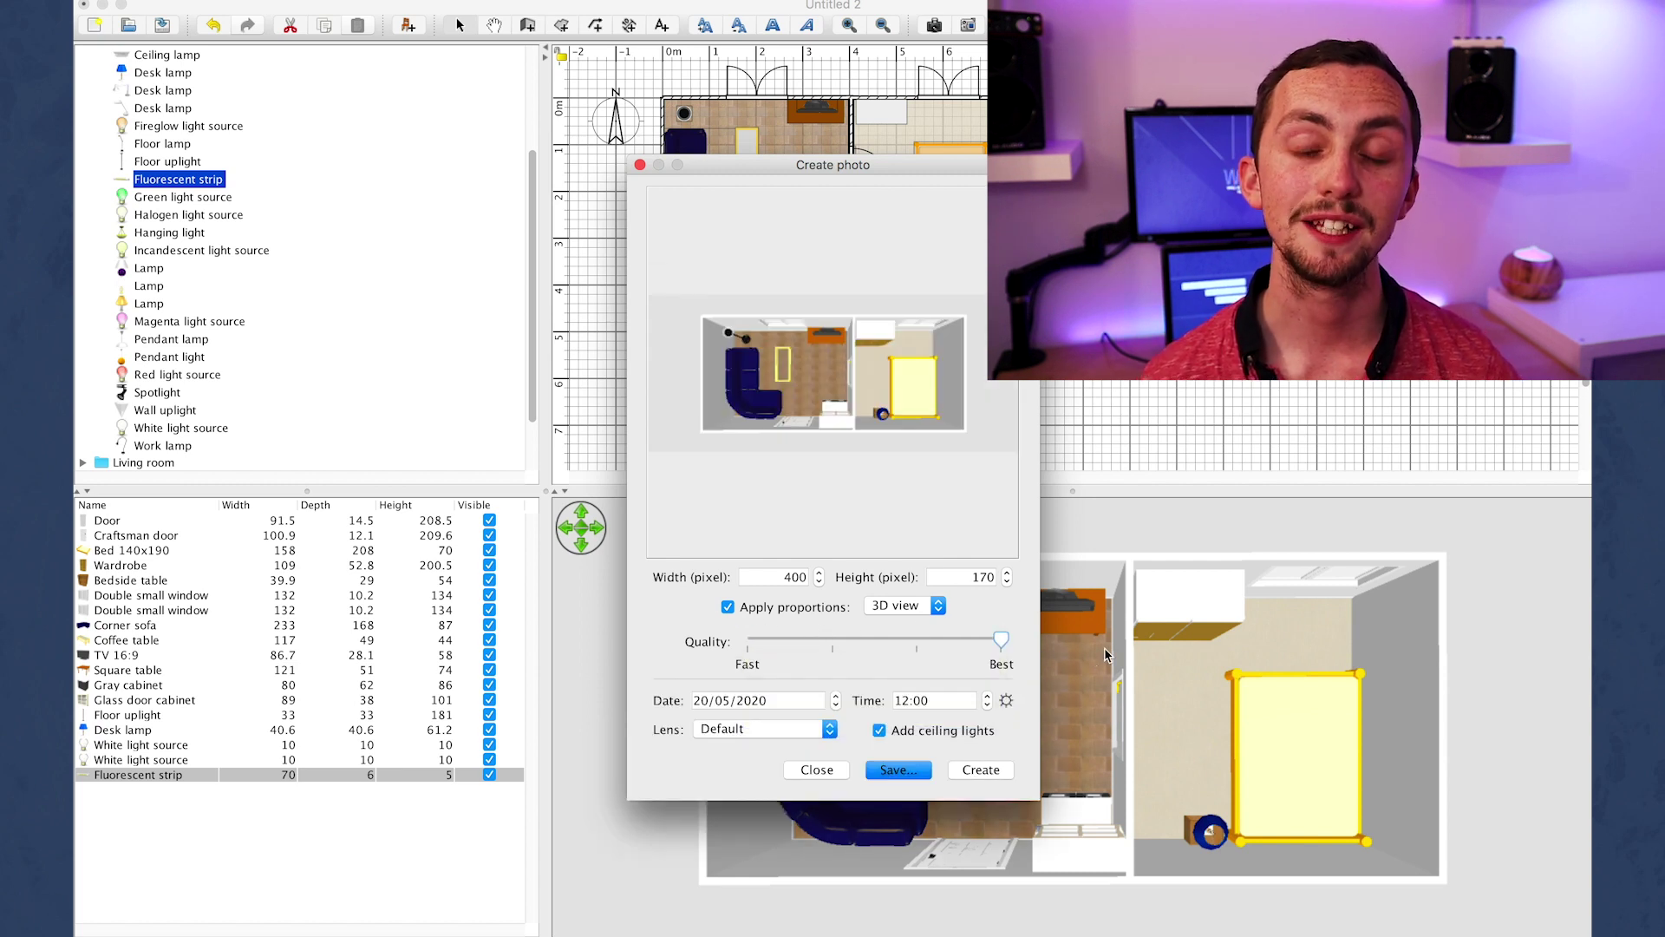
{"action": "double_click", "coordinate": [792, 571]}
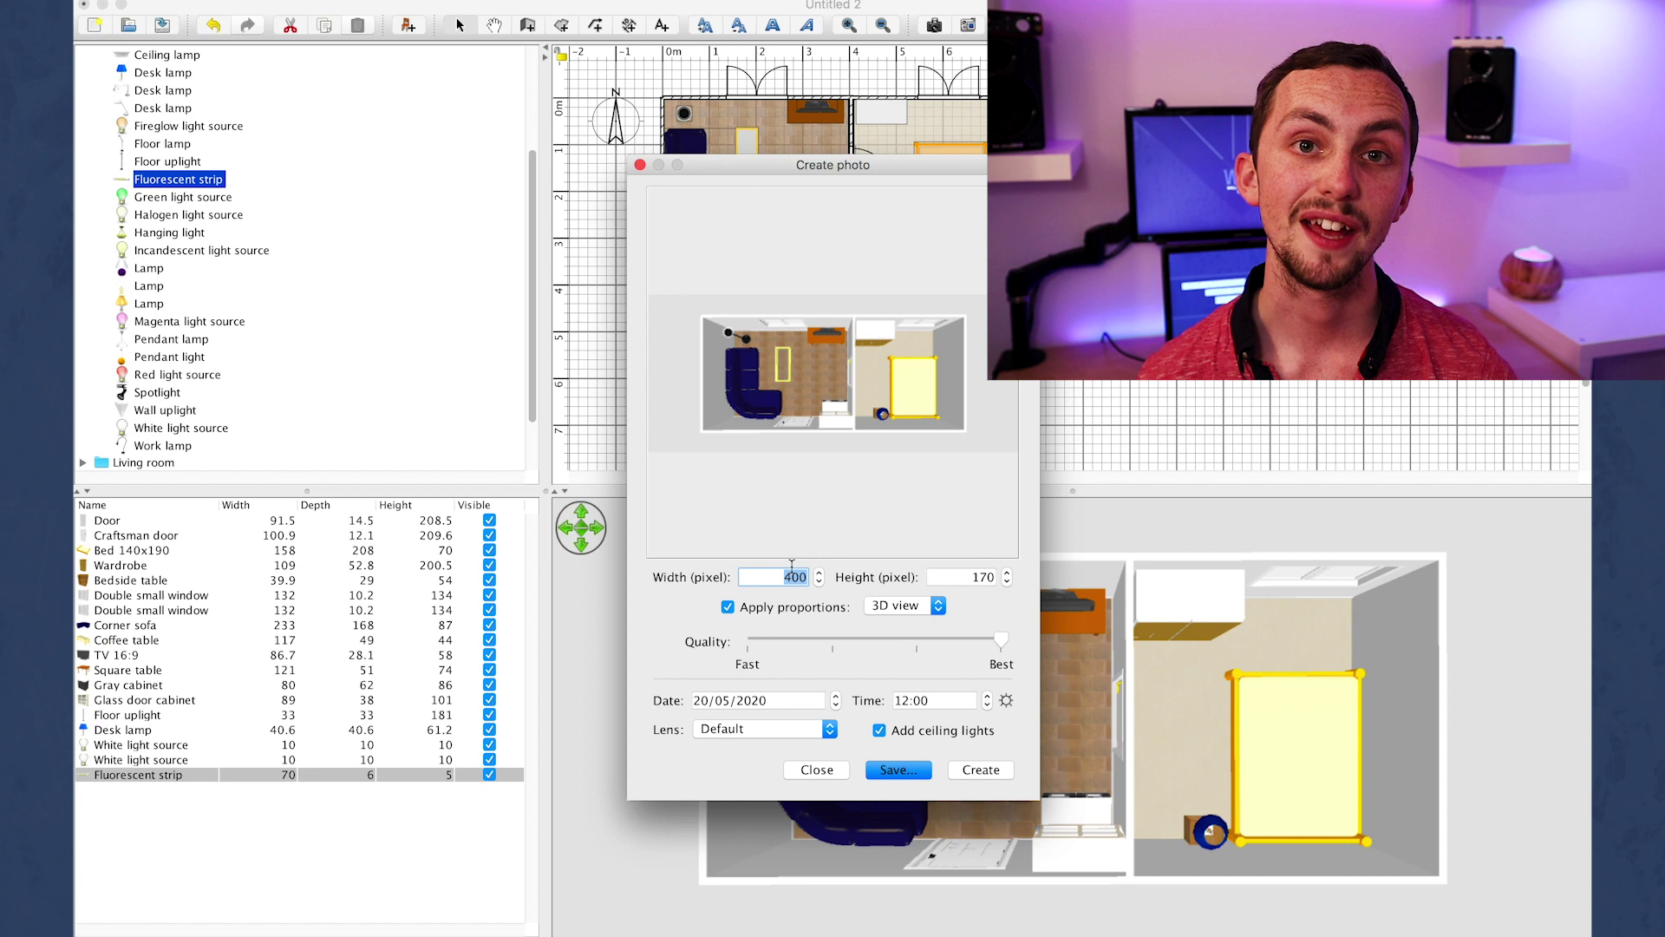
{"action": "type", "text": "1920"}
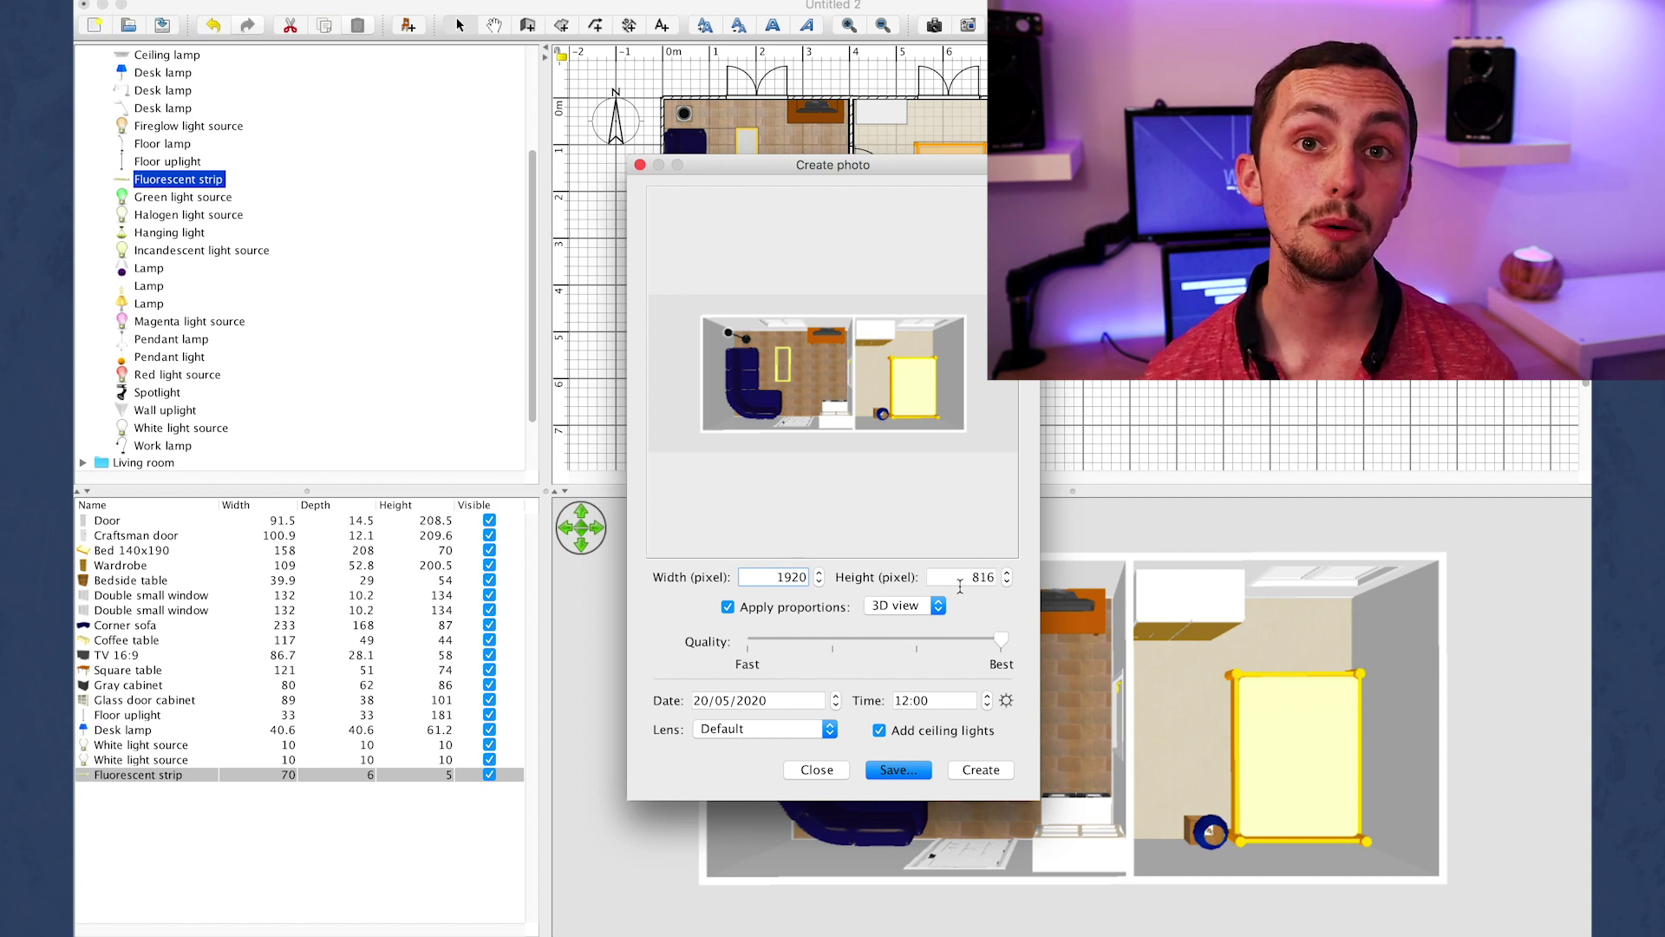
{"action": "left_click", "coordinate": [973, 772]}
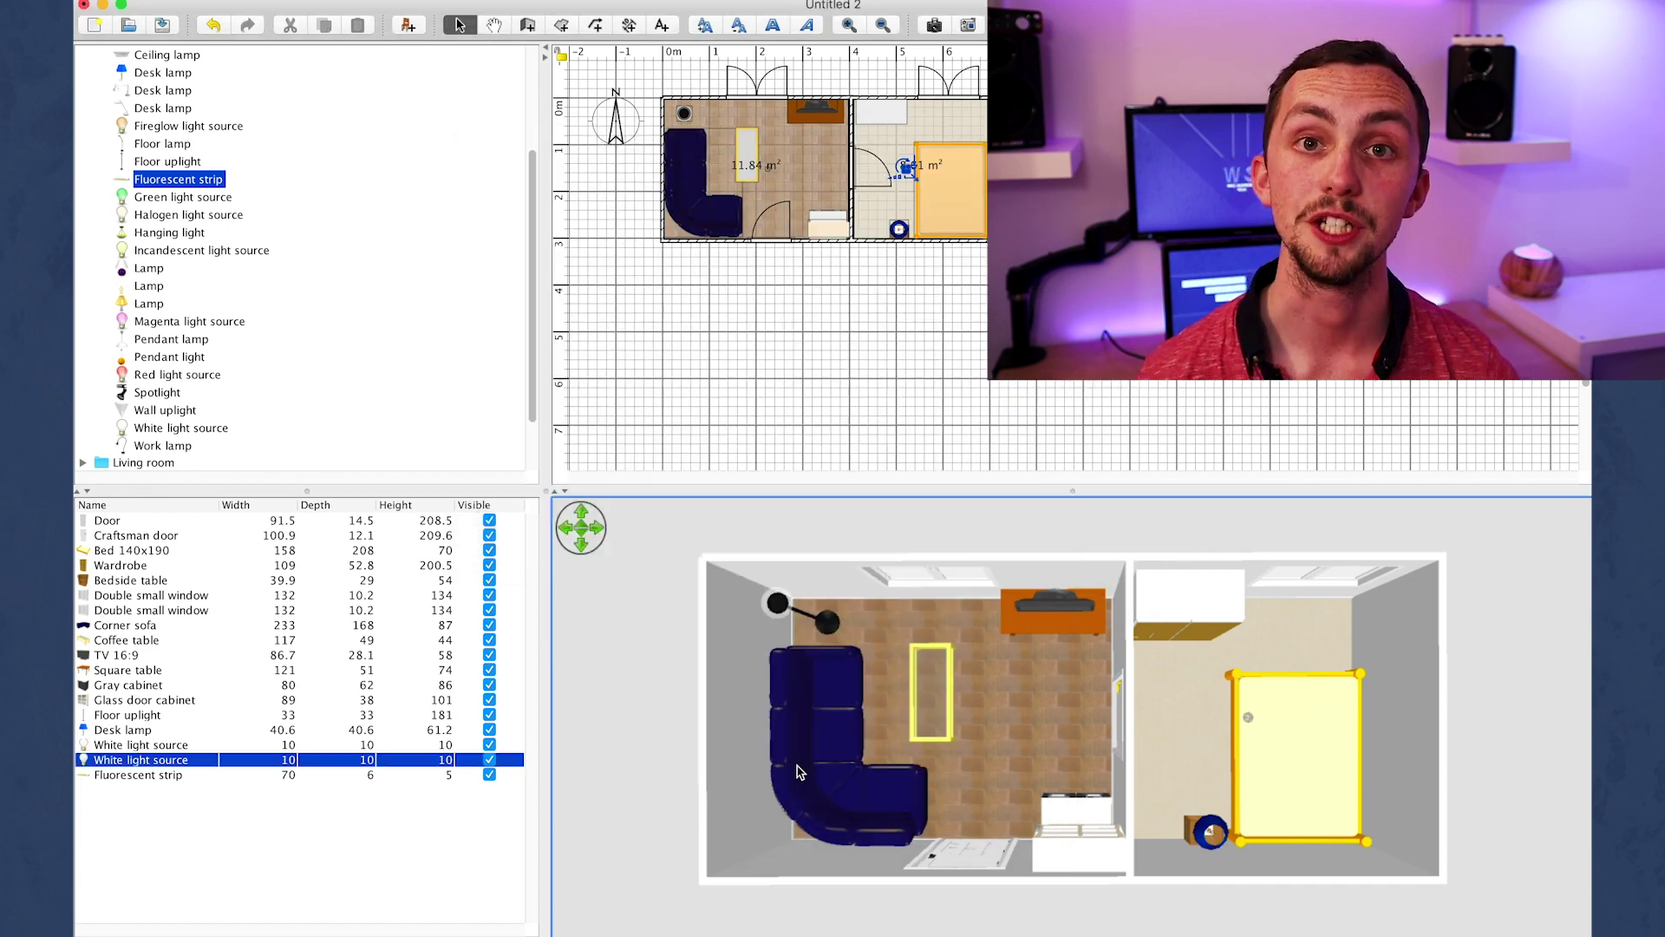
- Set the light power of both white light sources to 10%
{"action": "double_click", "coordinate": [139, 744]}
{"action": "left_click", "coordinate": [970, 601]}
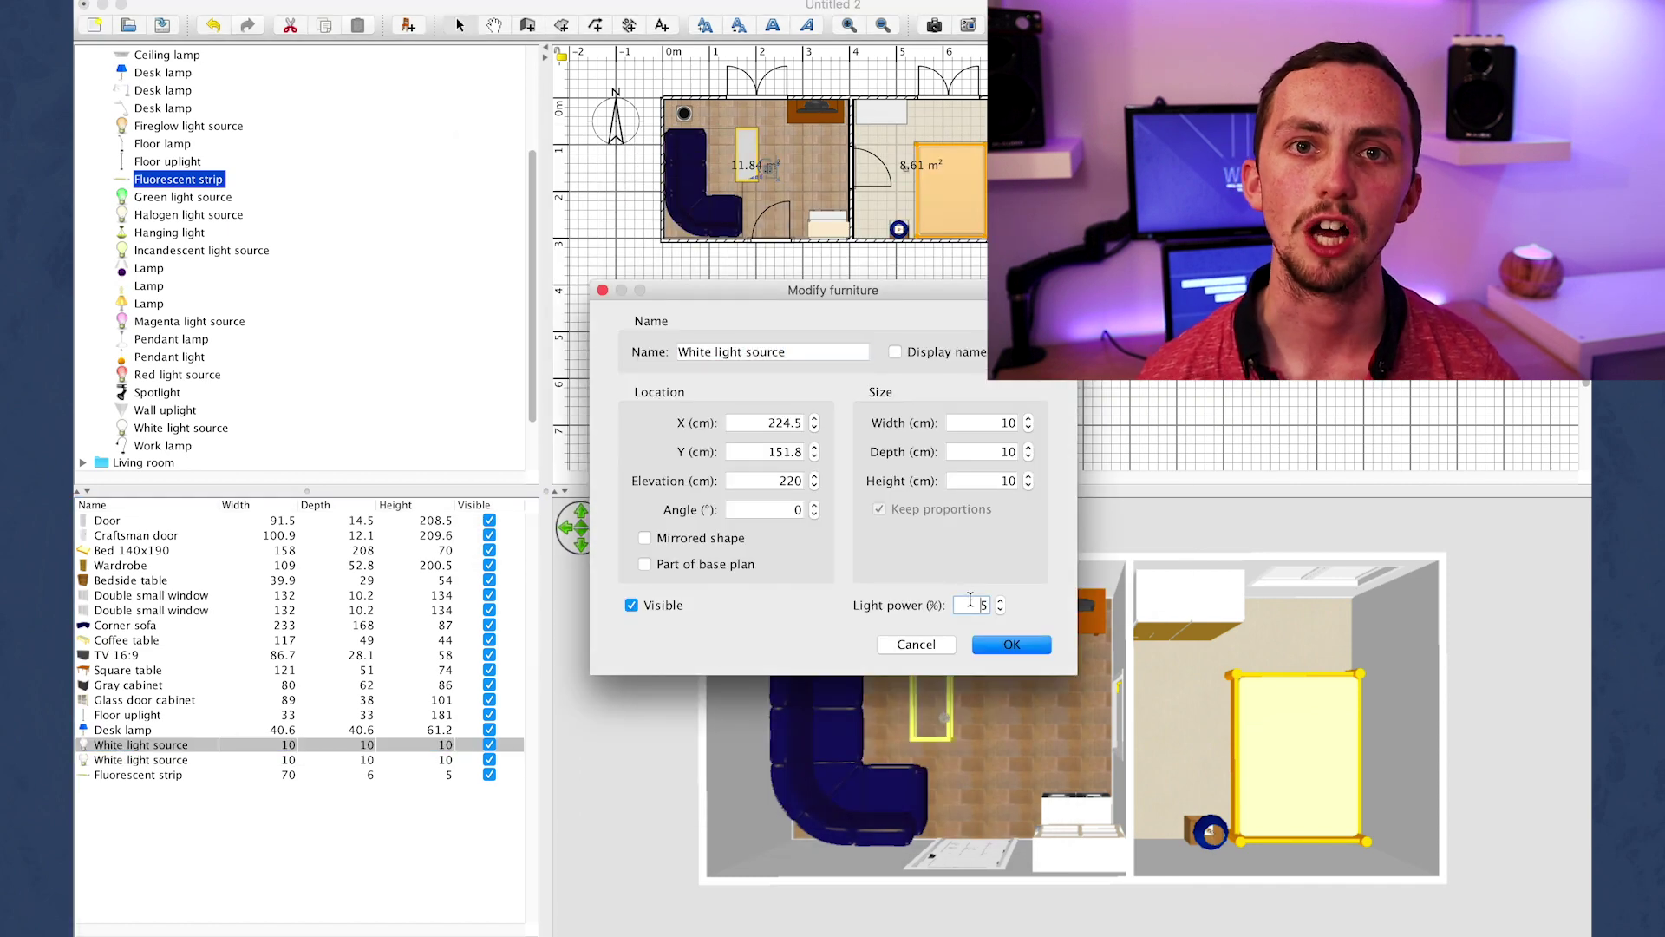
{"action": "key", "text": "Return"}
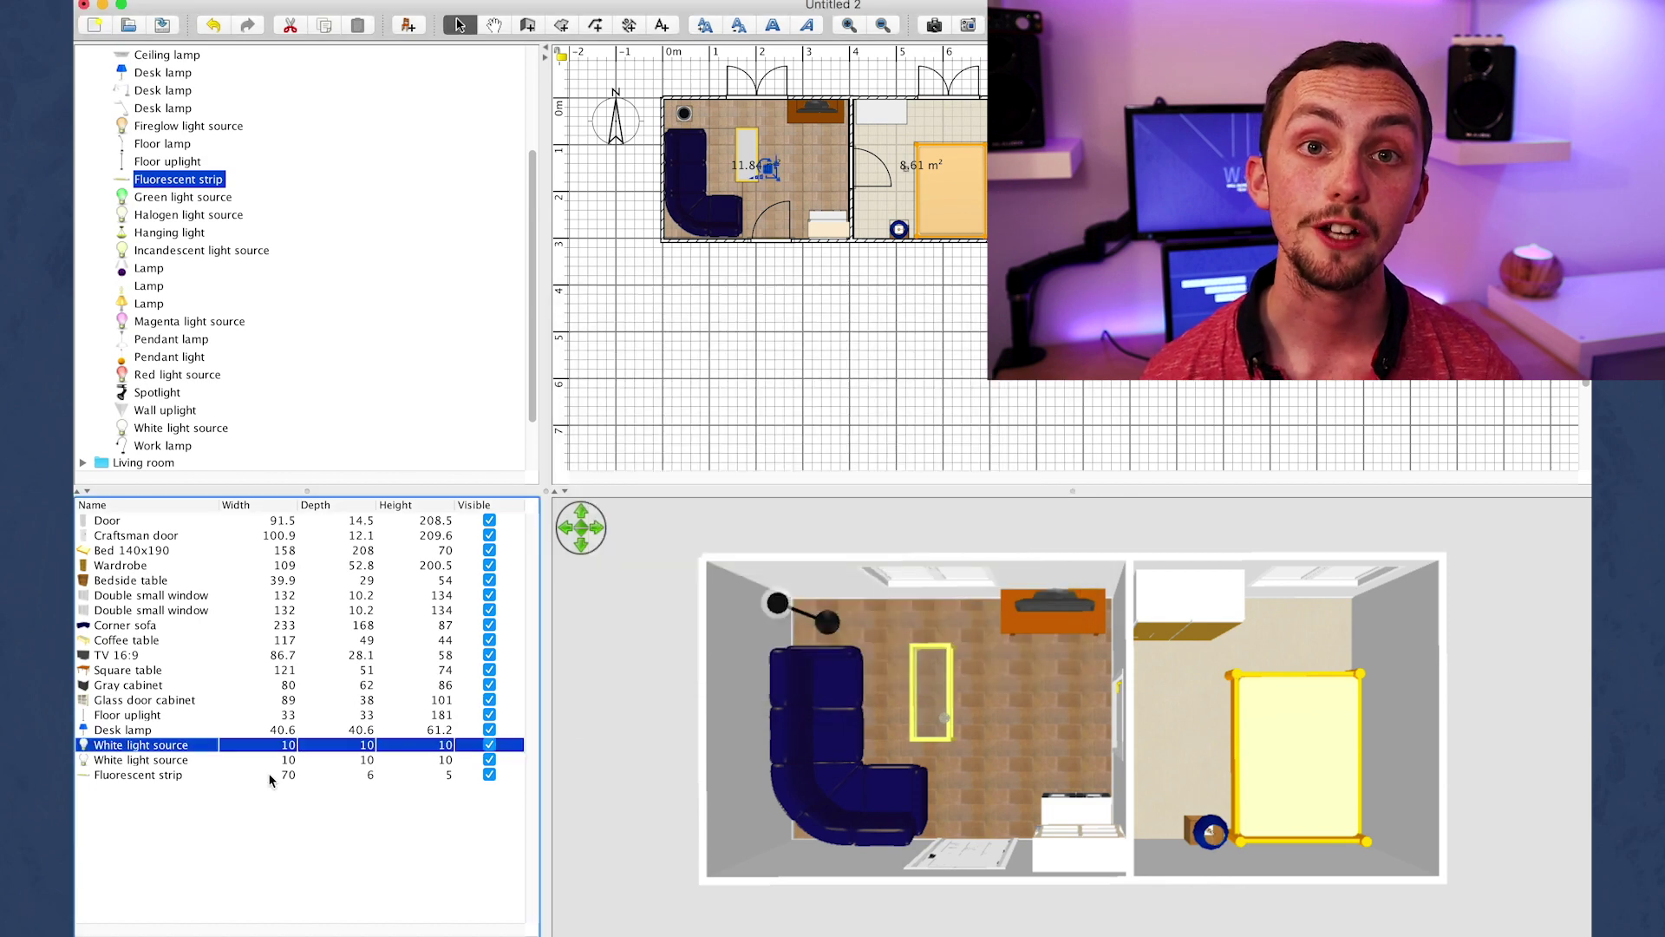
{"action": "double_click", "coordinate": [217, 760]}
{"action": "left_click", "coordinate": [964, 603]}
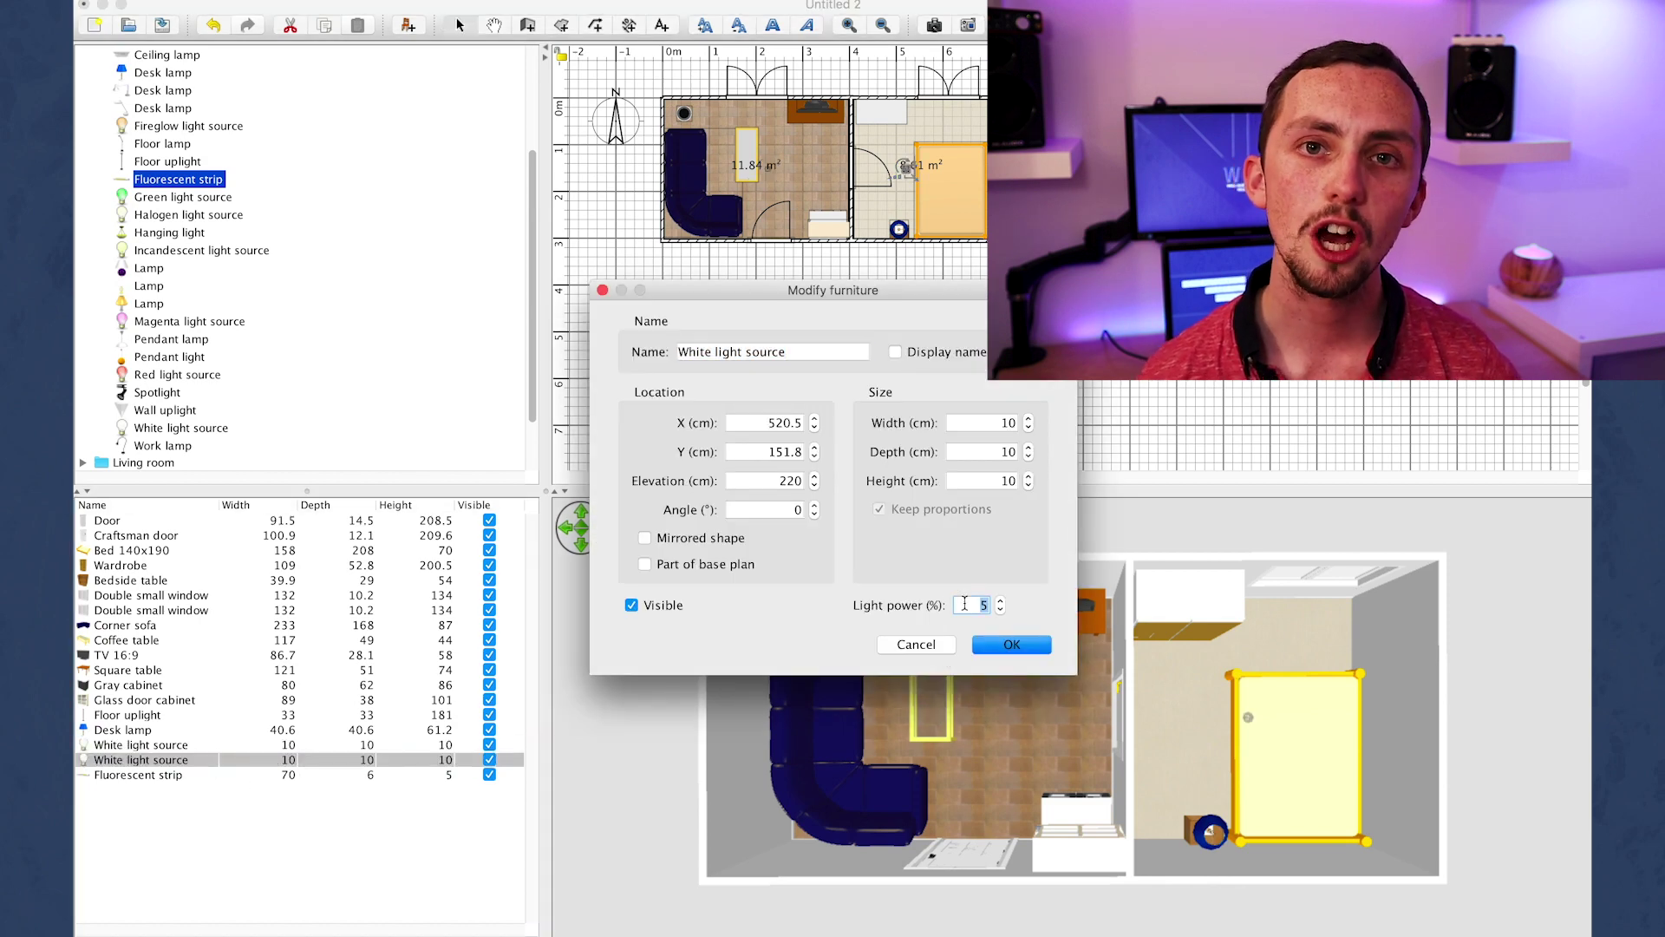
{"action": "key", "text": "Delete"}
{"action": "type", "text": "10"}
{"action": "key", "text": "Return"}
{"action": "left_click", "coordinate": [683, 781]}
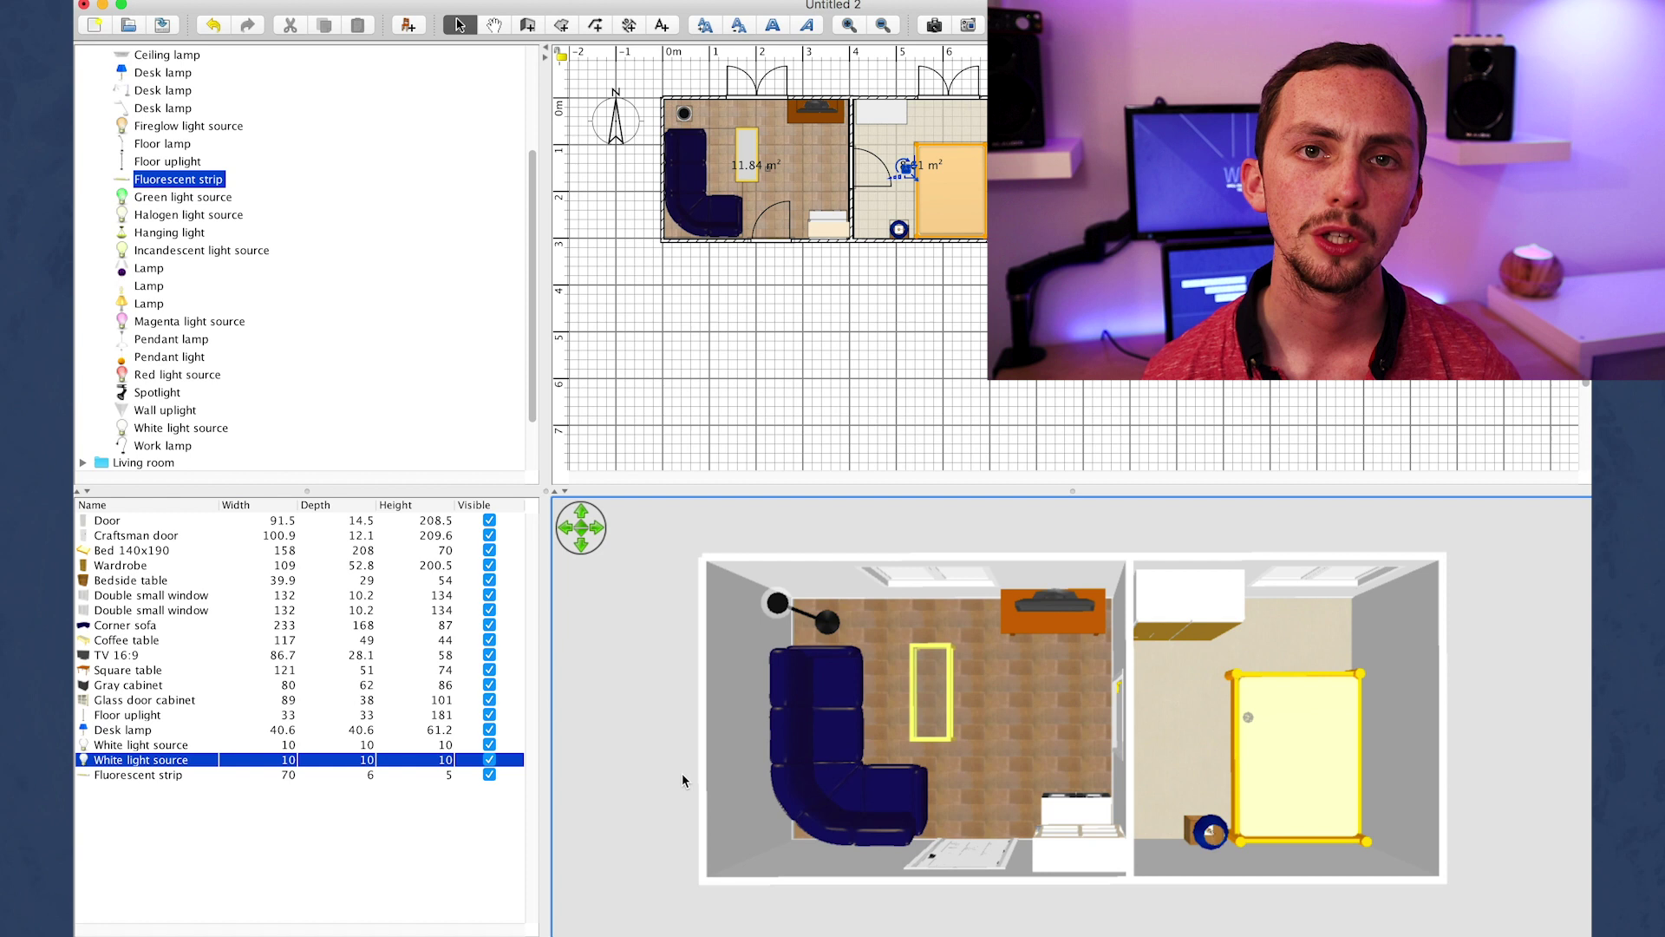
- Render a night photo at 01:00, stop it, and reopen the first white light's settings
{"action": "right_click", "coordinate": [655, 718]}
{"action": "left_click", "coordinate": [716, 883]}
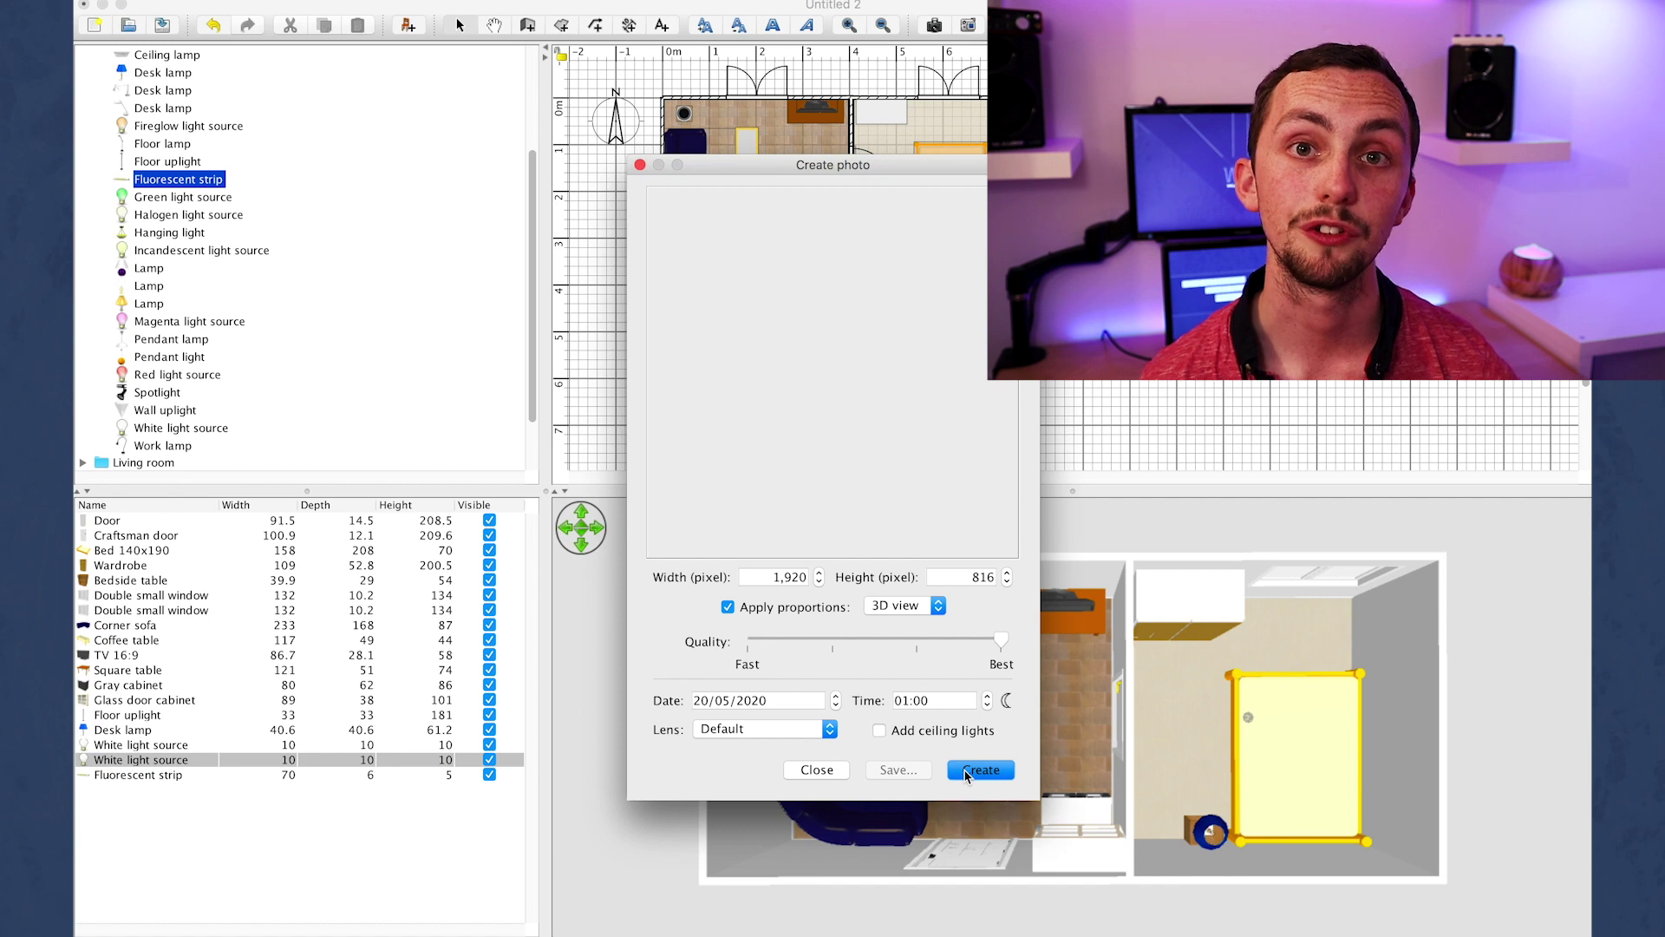
{"action": "left_click", "coordinate": [965, 772]}
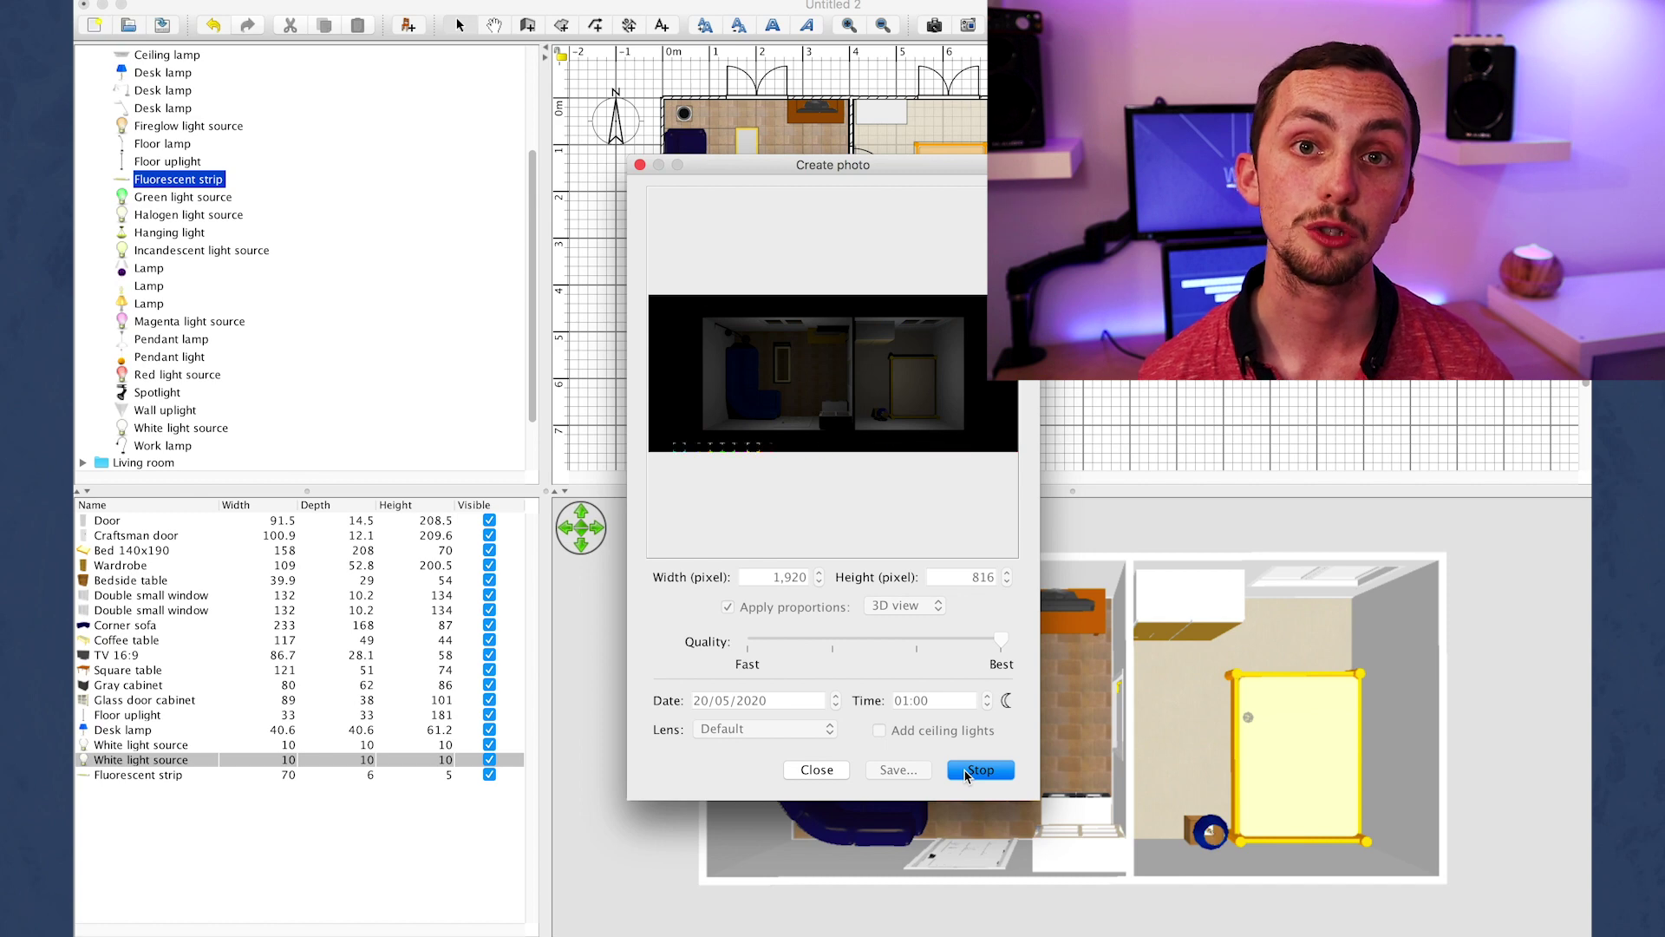
{"action": "left_click", "coordinate": [967, 771]}
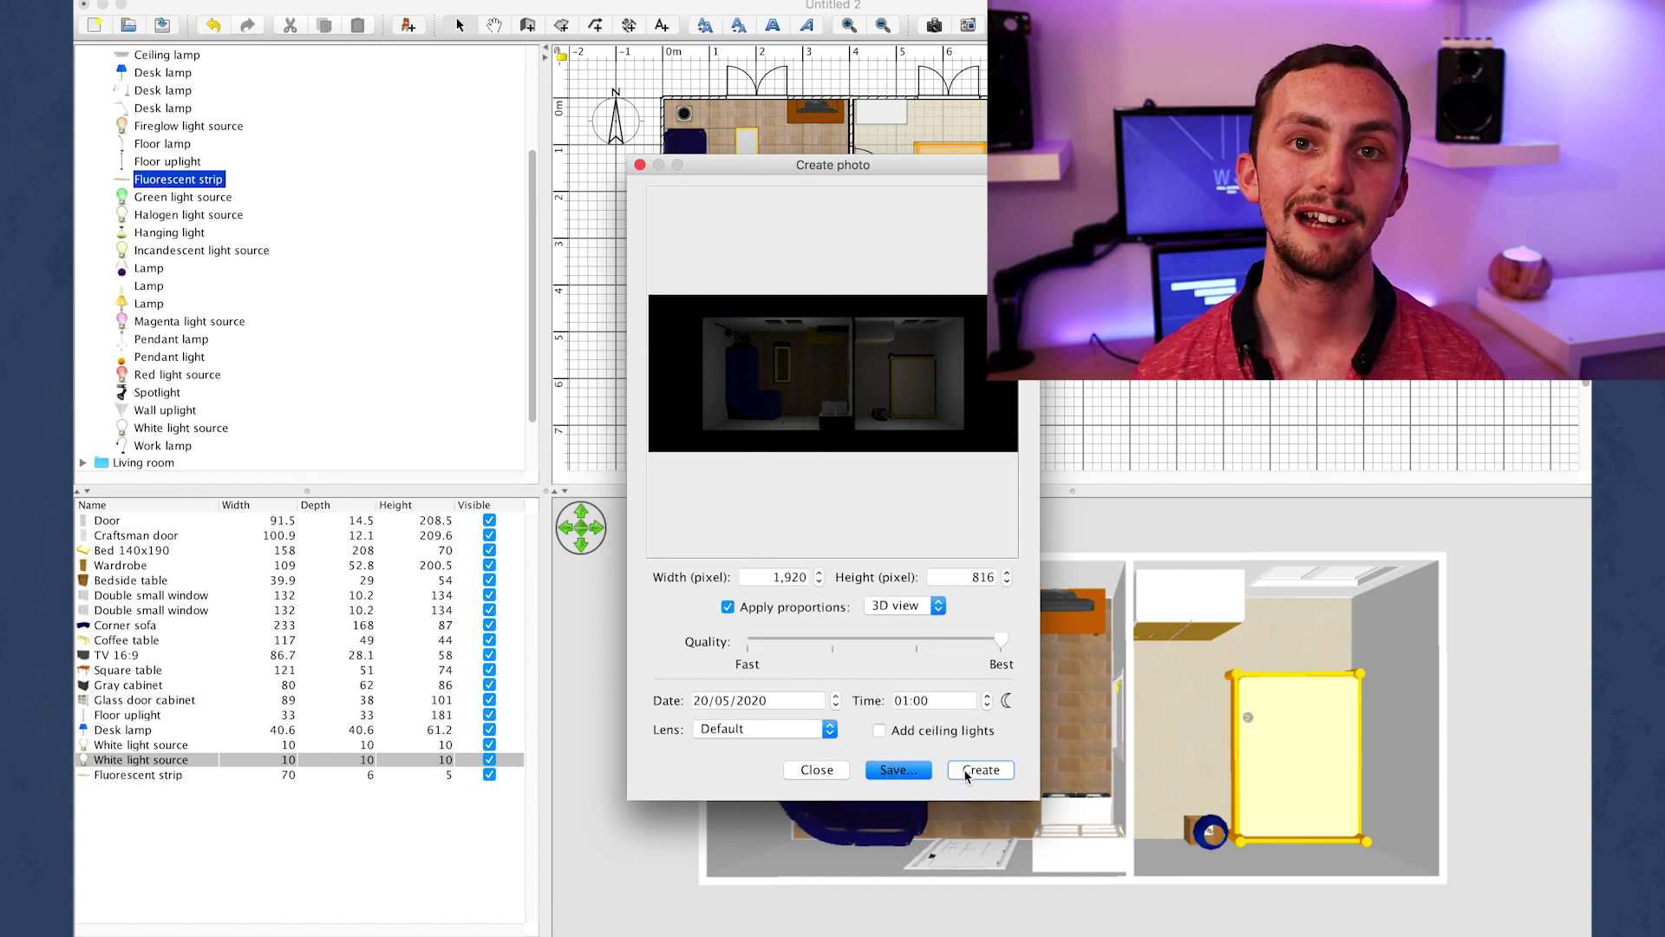
{"action": "key", "text": "Return"}
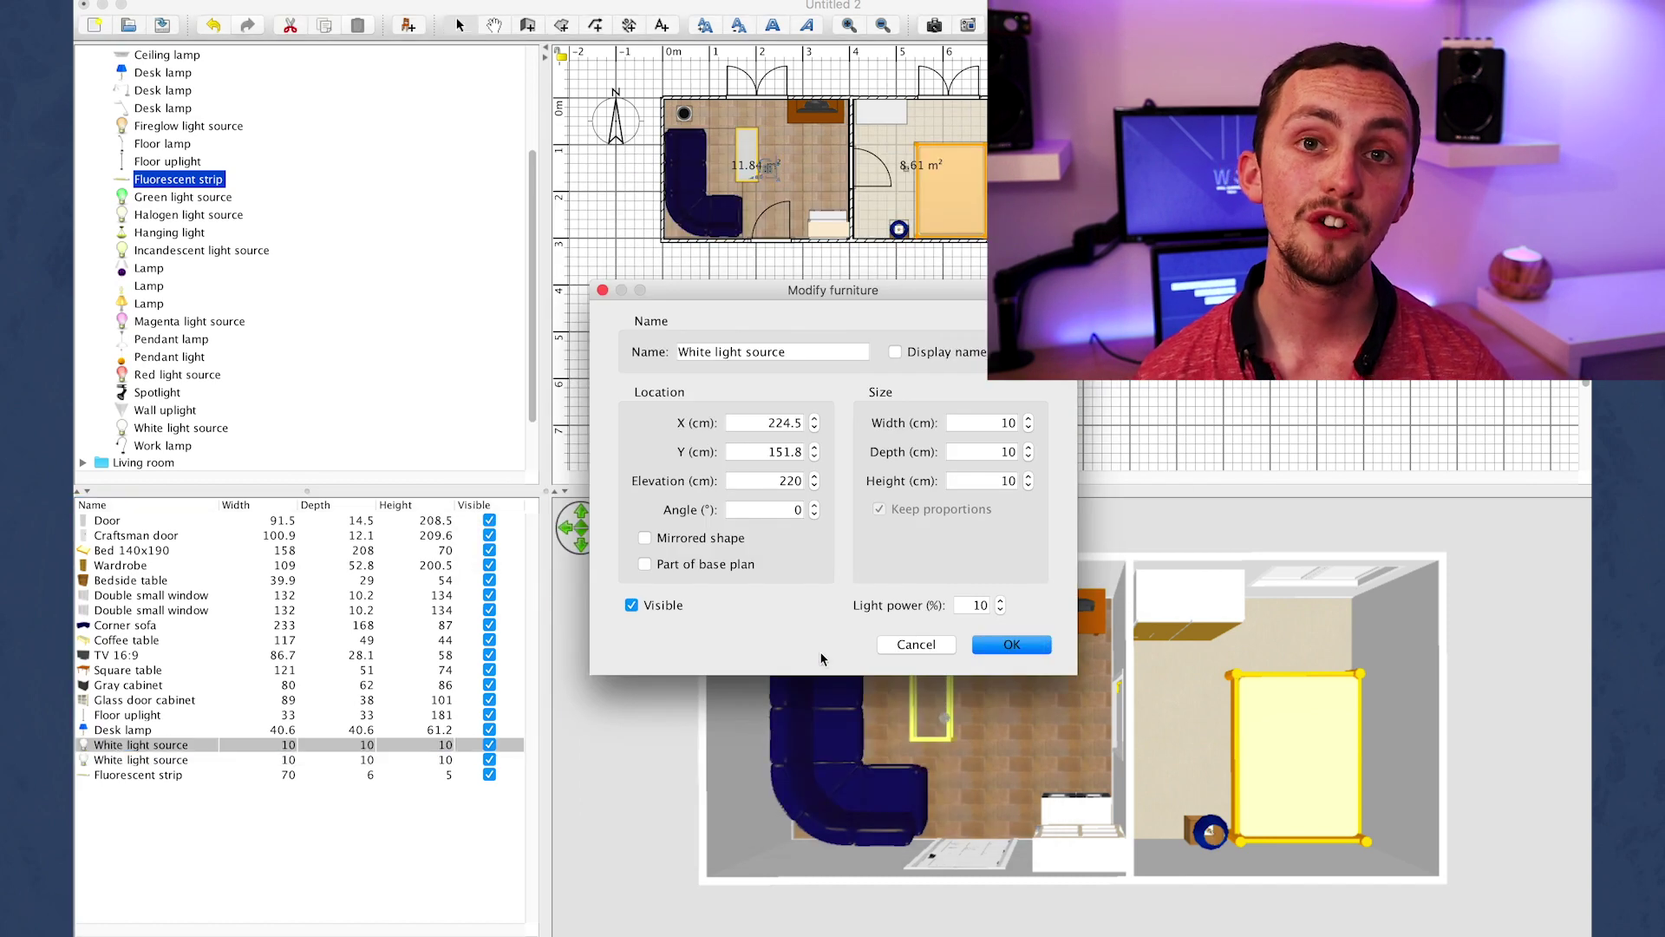
- Set both white light sources to zero light power
{"action": "double_click", "coordinate": [988, 609]}
{"action": "key", "text": "Return"}
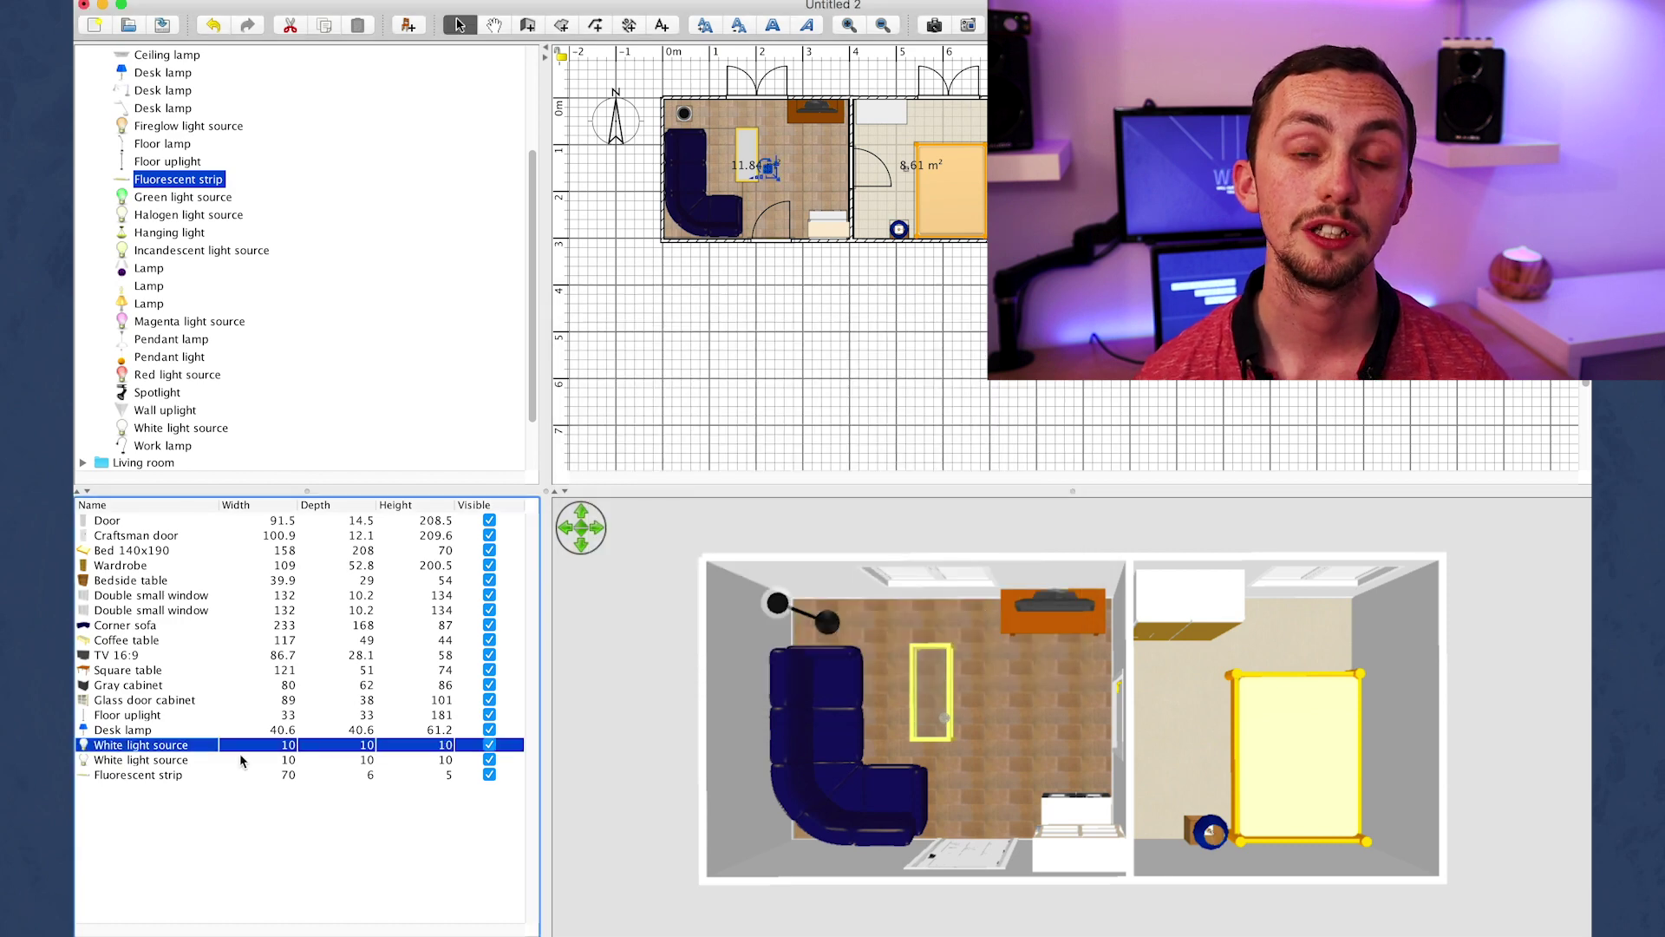
{"action": "double_click", "coordinate": [178, 759]}
{"action": "double_click", "coordinate": [979, 604]}
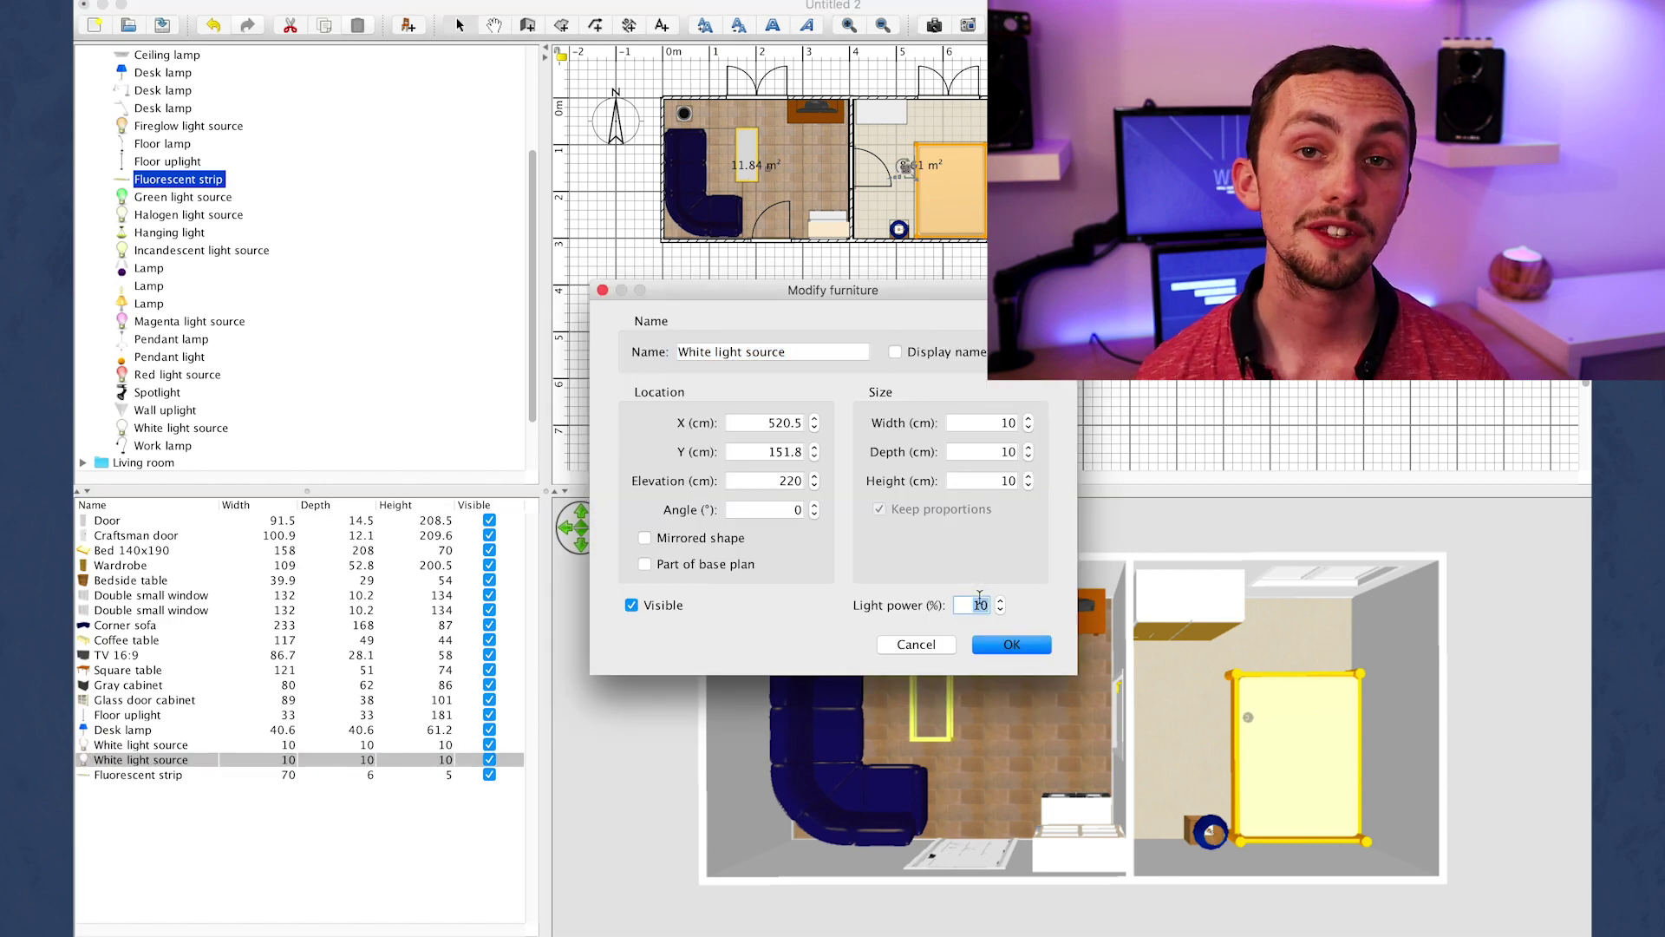
{"action": "key", "text": "Return"}
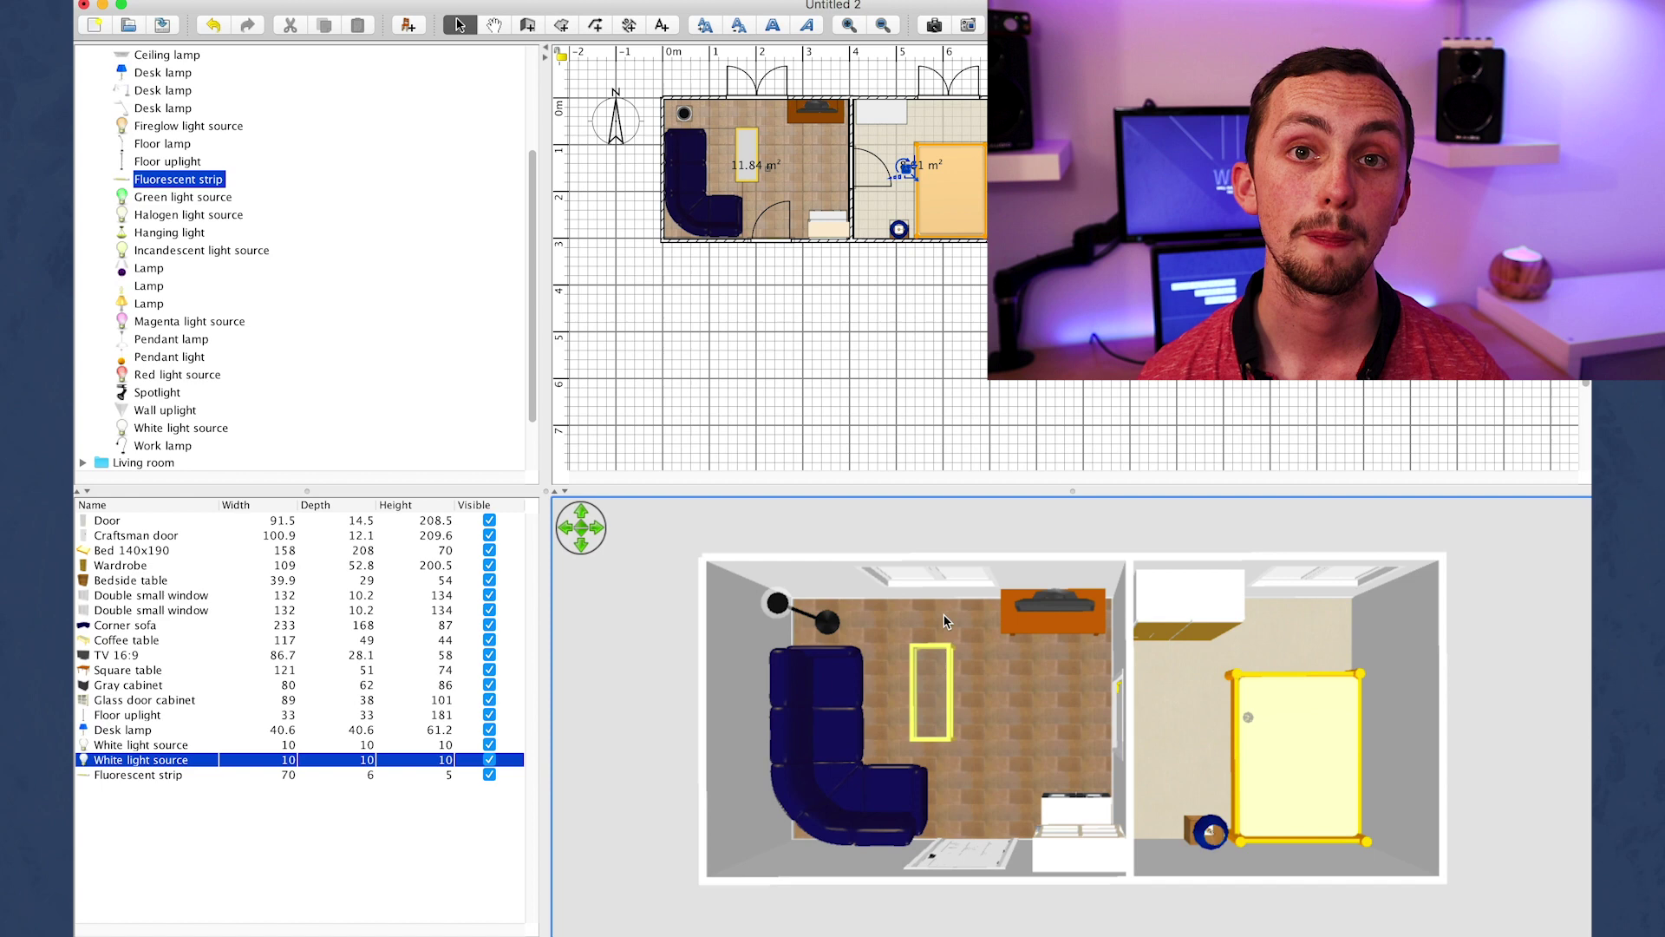
- Set the floor uplight's light power to 0
{"action": "double_click", "coordinate": [132, 718]}
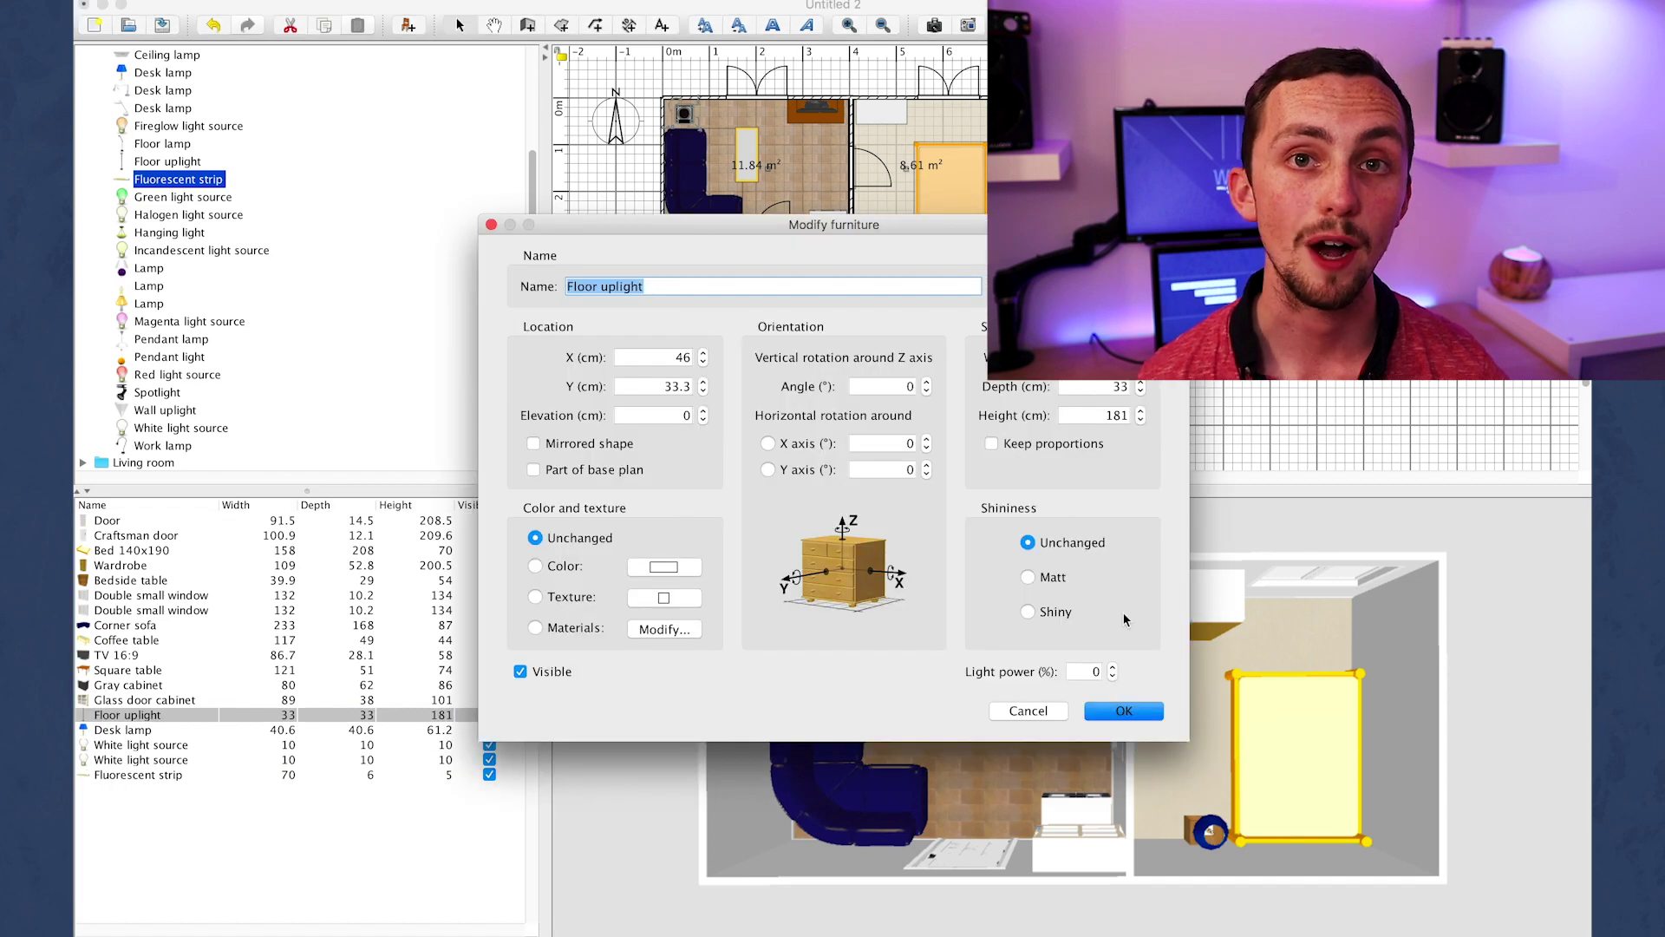
{"action": "left_click", "coordinate": [1080, 672]}
{"action": "left_click", "coordinate": [1124, 710]}
{"action": "left_click", "coordinate": [174, 759]}
- Render a night photo of the 3D view with the time set to 00:00
{"action": "right_click", "coordinate": [647, 715]}
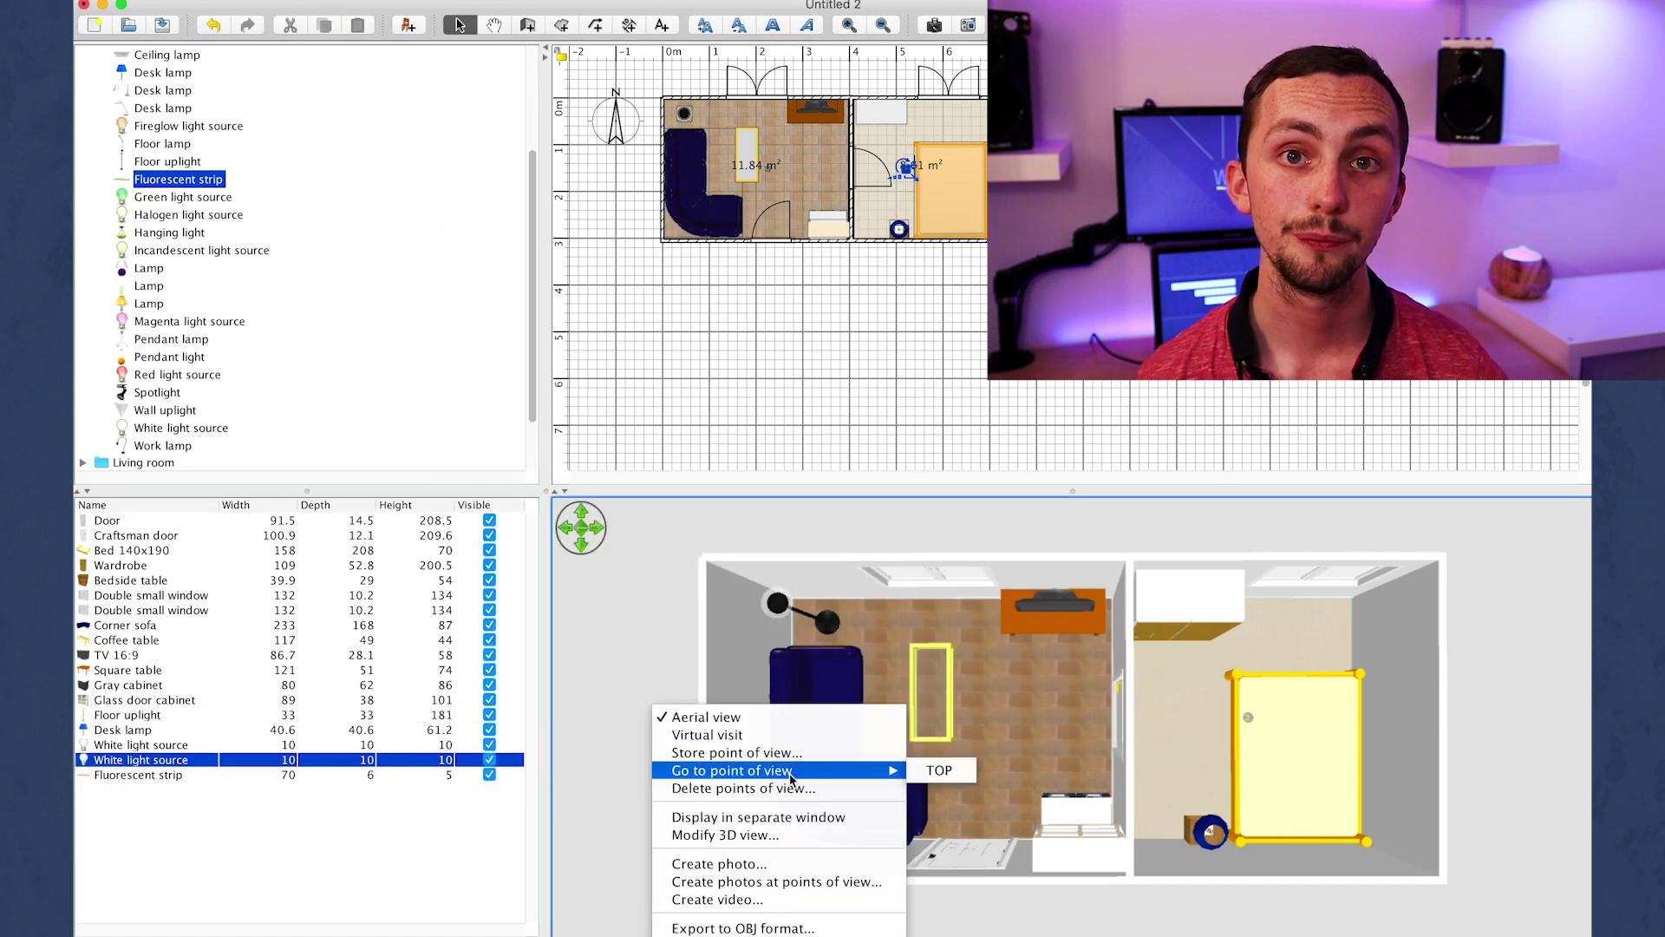
{"action": "left_click", "coordinate": [766, 872]}
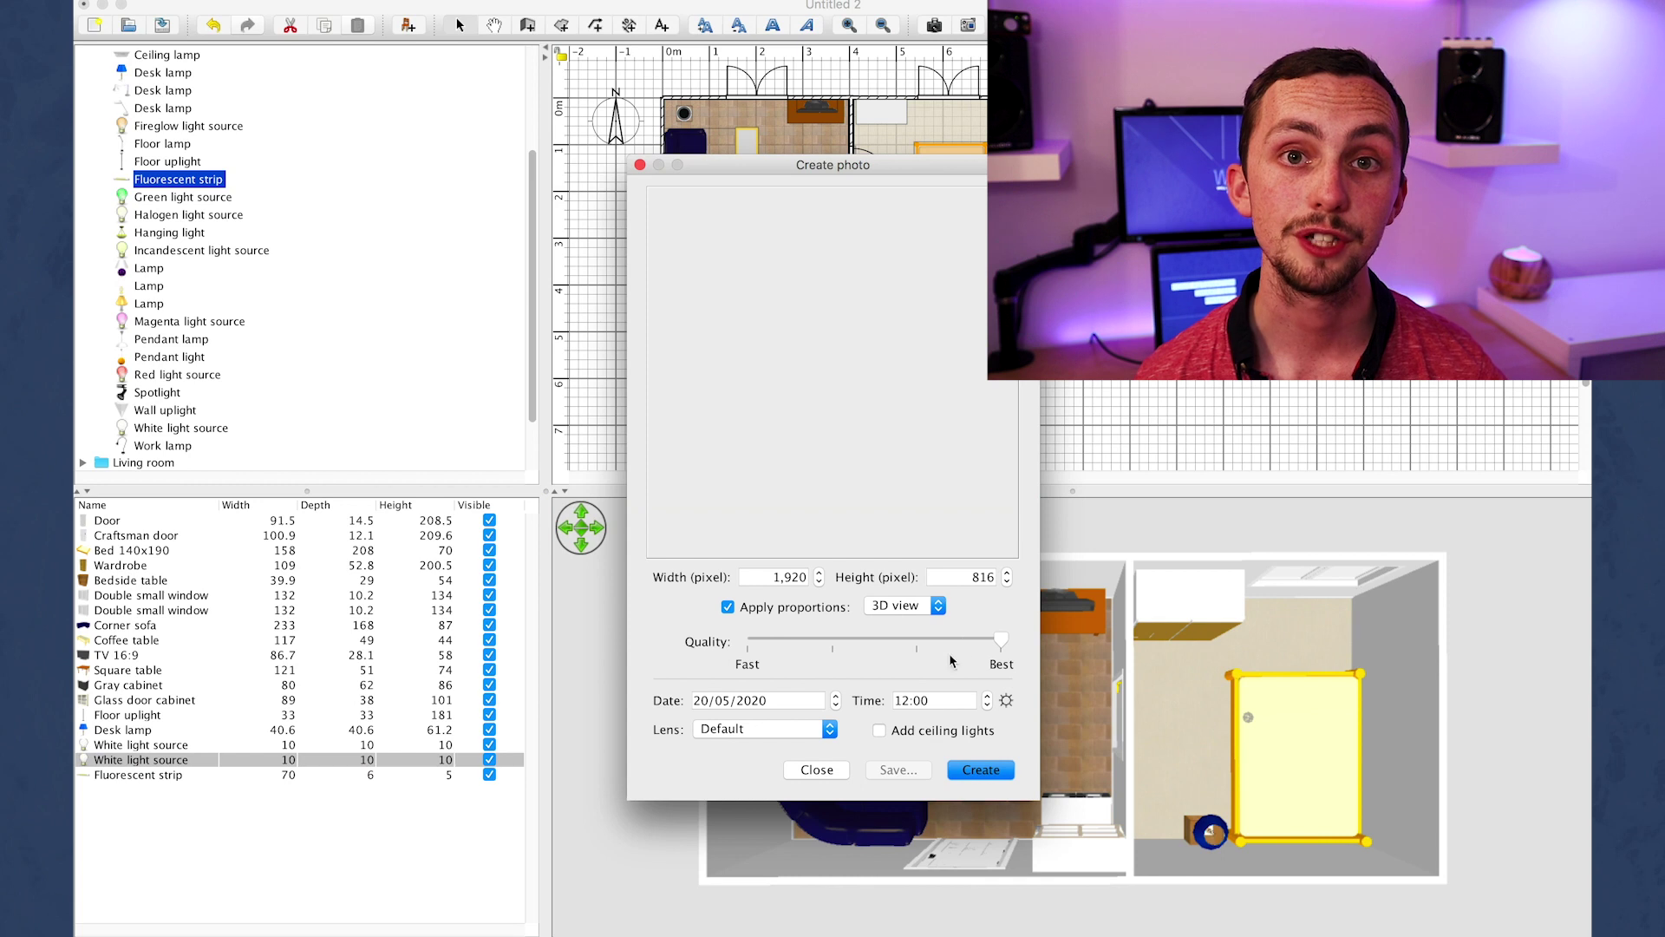
{"action": "double_click", "coordinate": [904, 700]}
{"action": "type", "text": "00"}
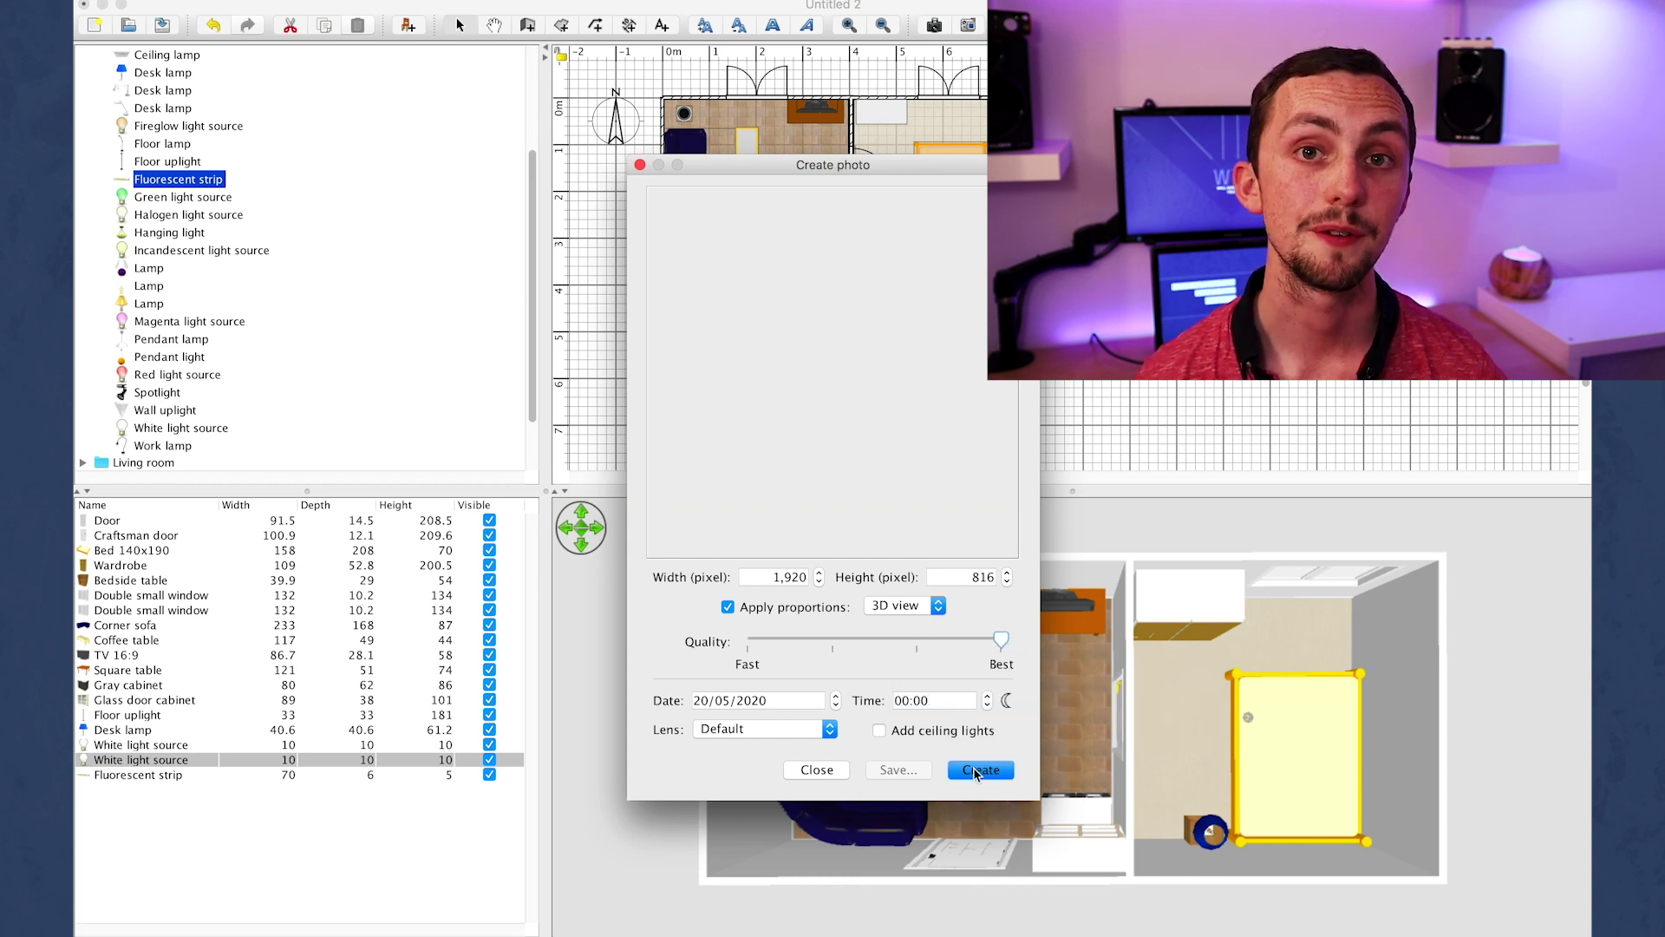
{"action": "left_click", "coordinate": [977, 770]}
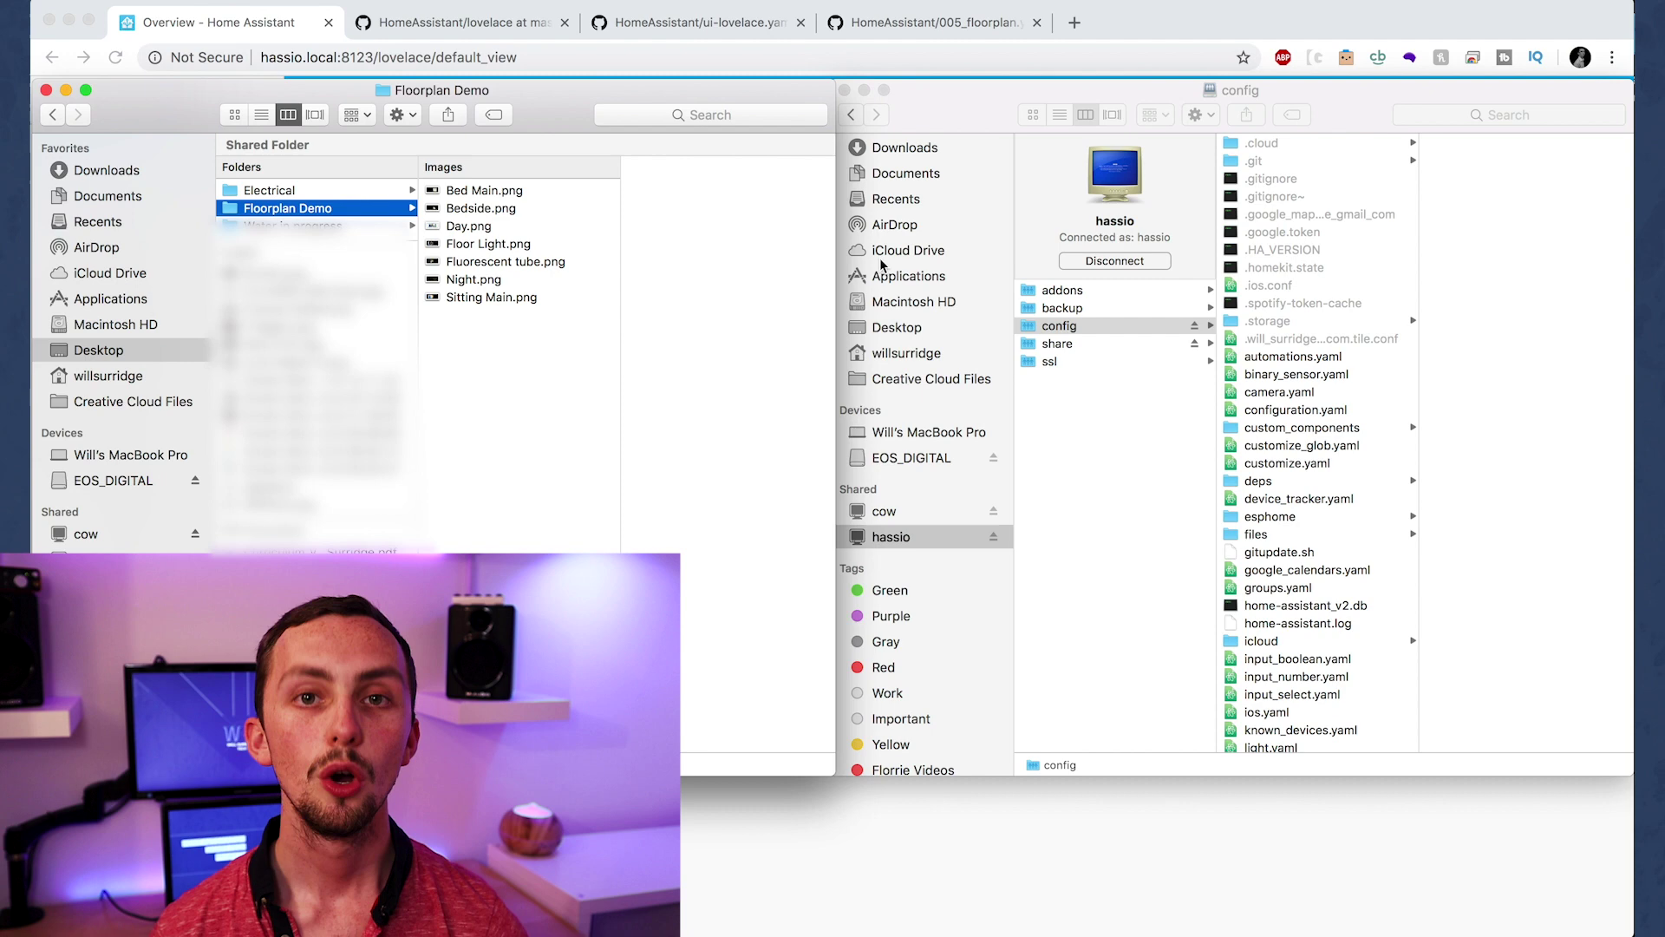
- Open config/www in the hassio share and drag the Floorplan Demo folder into it
{"action": "scroll", "coordinate": [1285, 595], "scroll_direction": "down", "scroll_amount": 5}
{"action": "left_click", "coordinate": [1259, 726]}
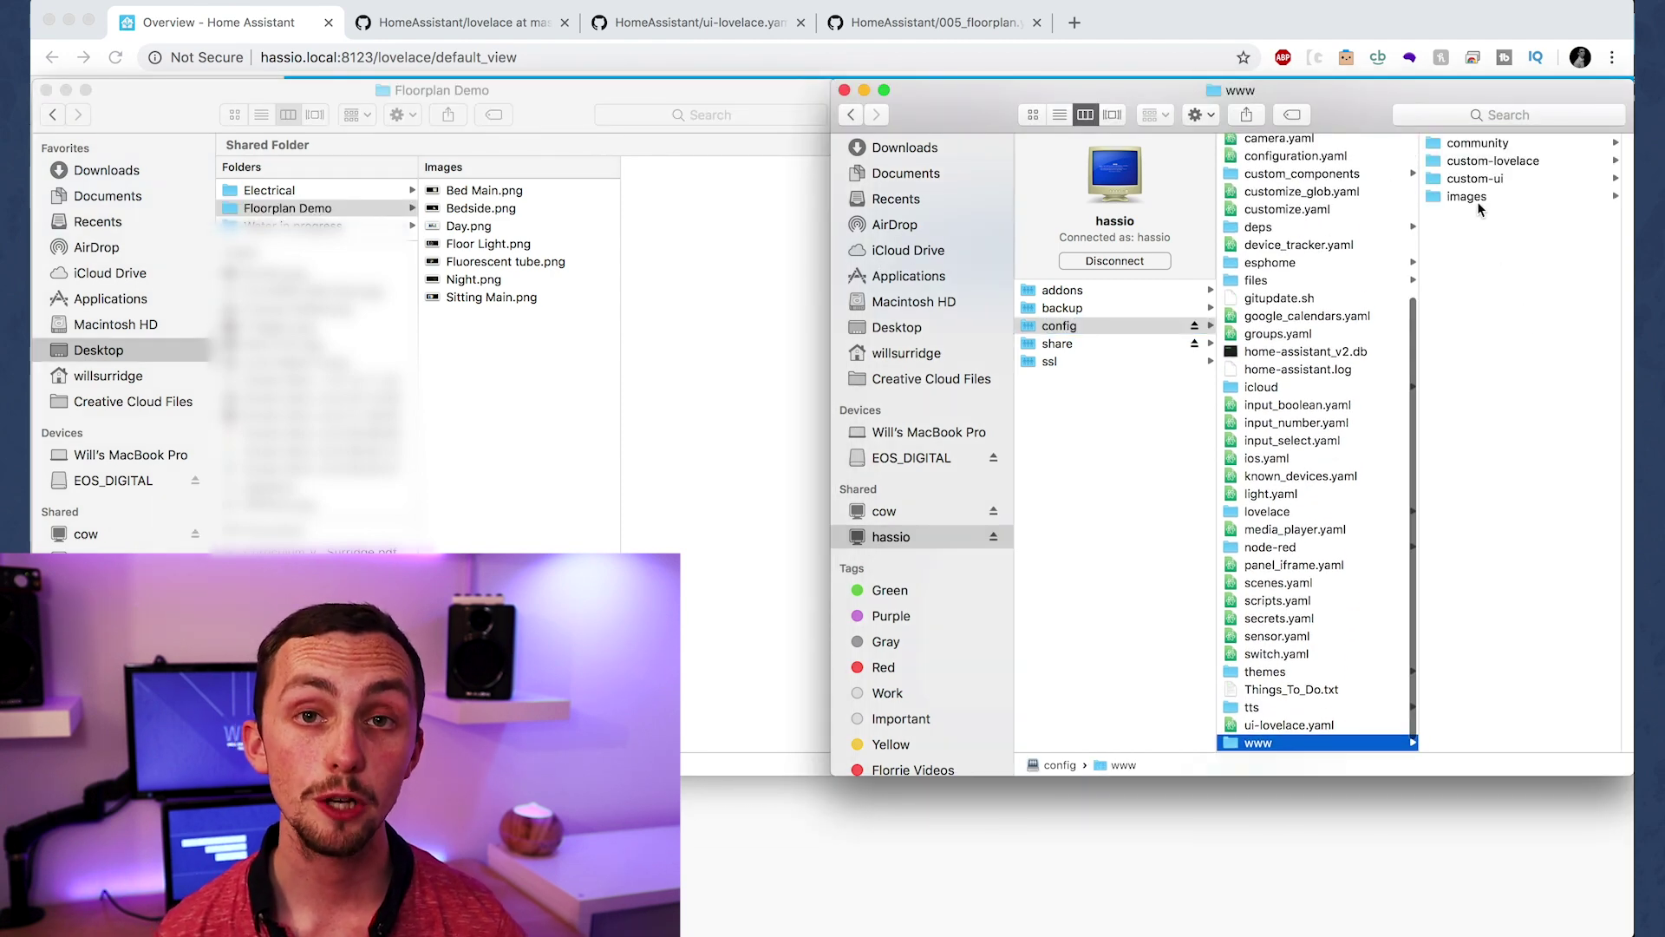
{"action": "left_click_drag", "start_coordinate": [328, 208], "coordinate": [1498, 322]}
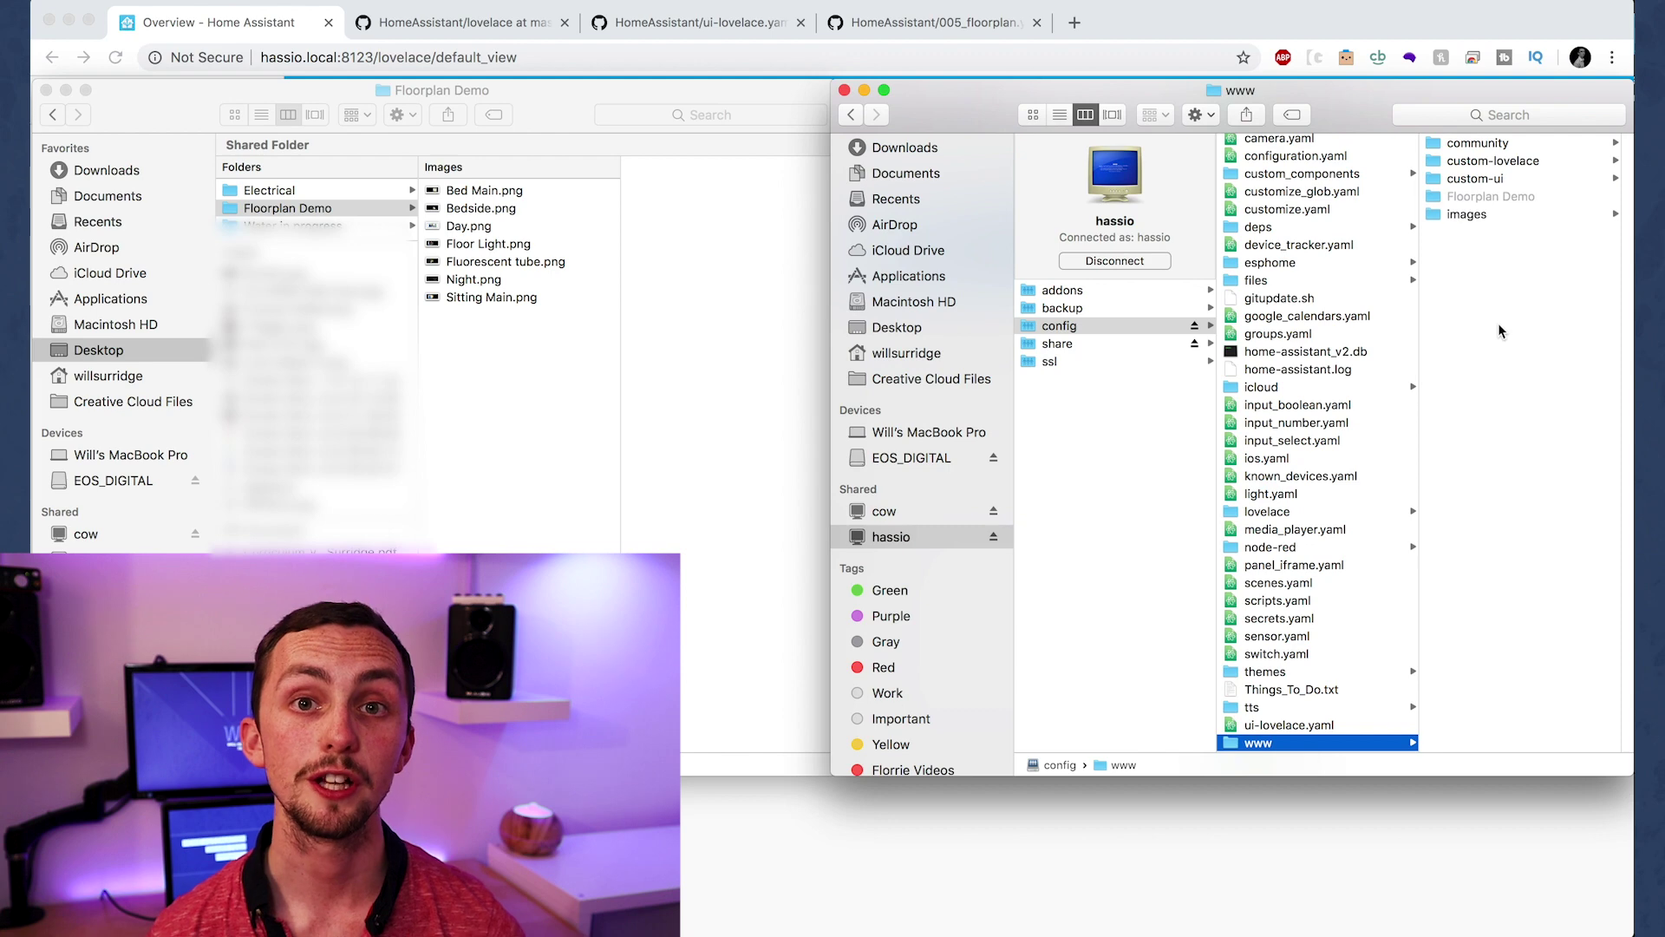
- Rename the copied folder to FloorplanDemo by removing the space
{"action": "left_click", "coordinate": [1492, 196]}
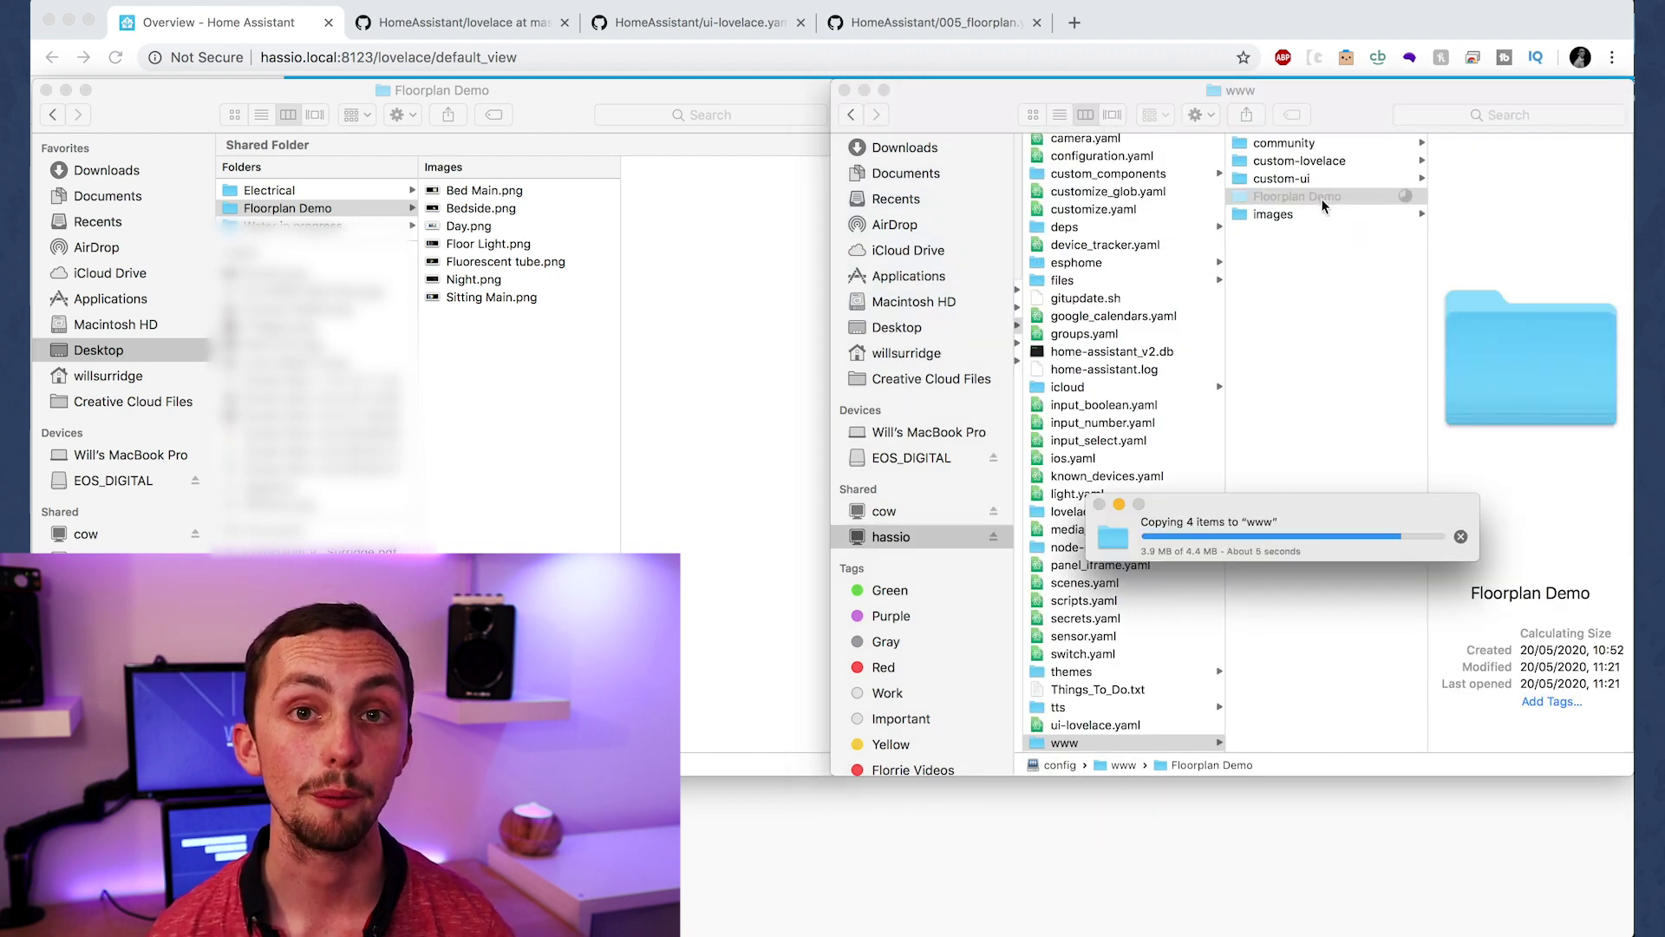
{"action": "left_click", "coordinate": [1325, 200]}
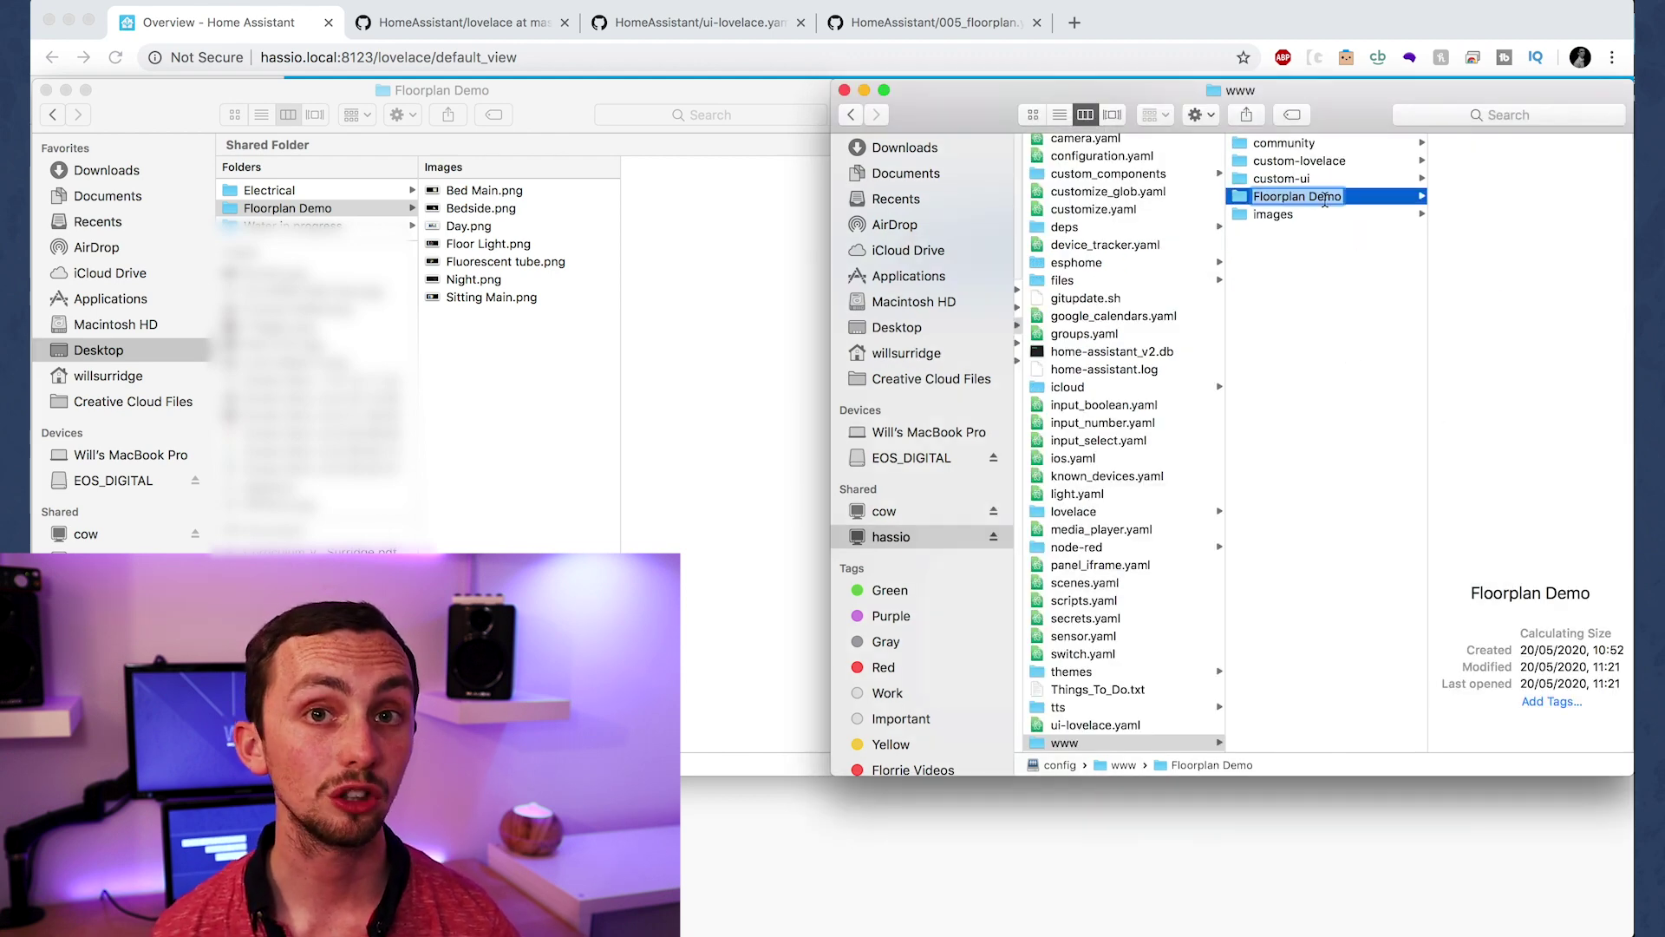
{"action": "key", "text": "Right"}
{"action": "key", "text": "Left"}
{"action": "key", "text": "Left"}
{"action": "key", "text": "Left"}
{"action": "key", "text": "Left"}
{"action": "key", "text": "BackSpace"}
{"action": "key", "text": "Return"}
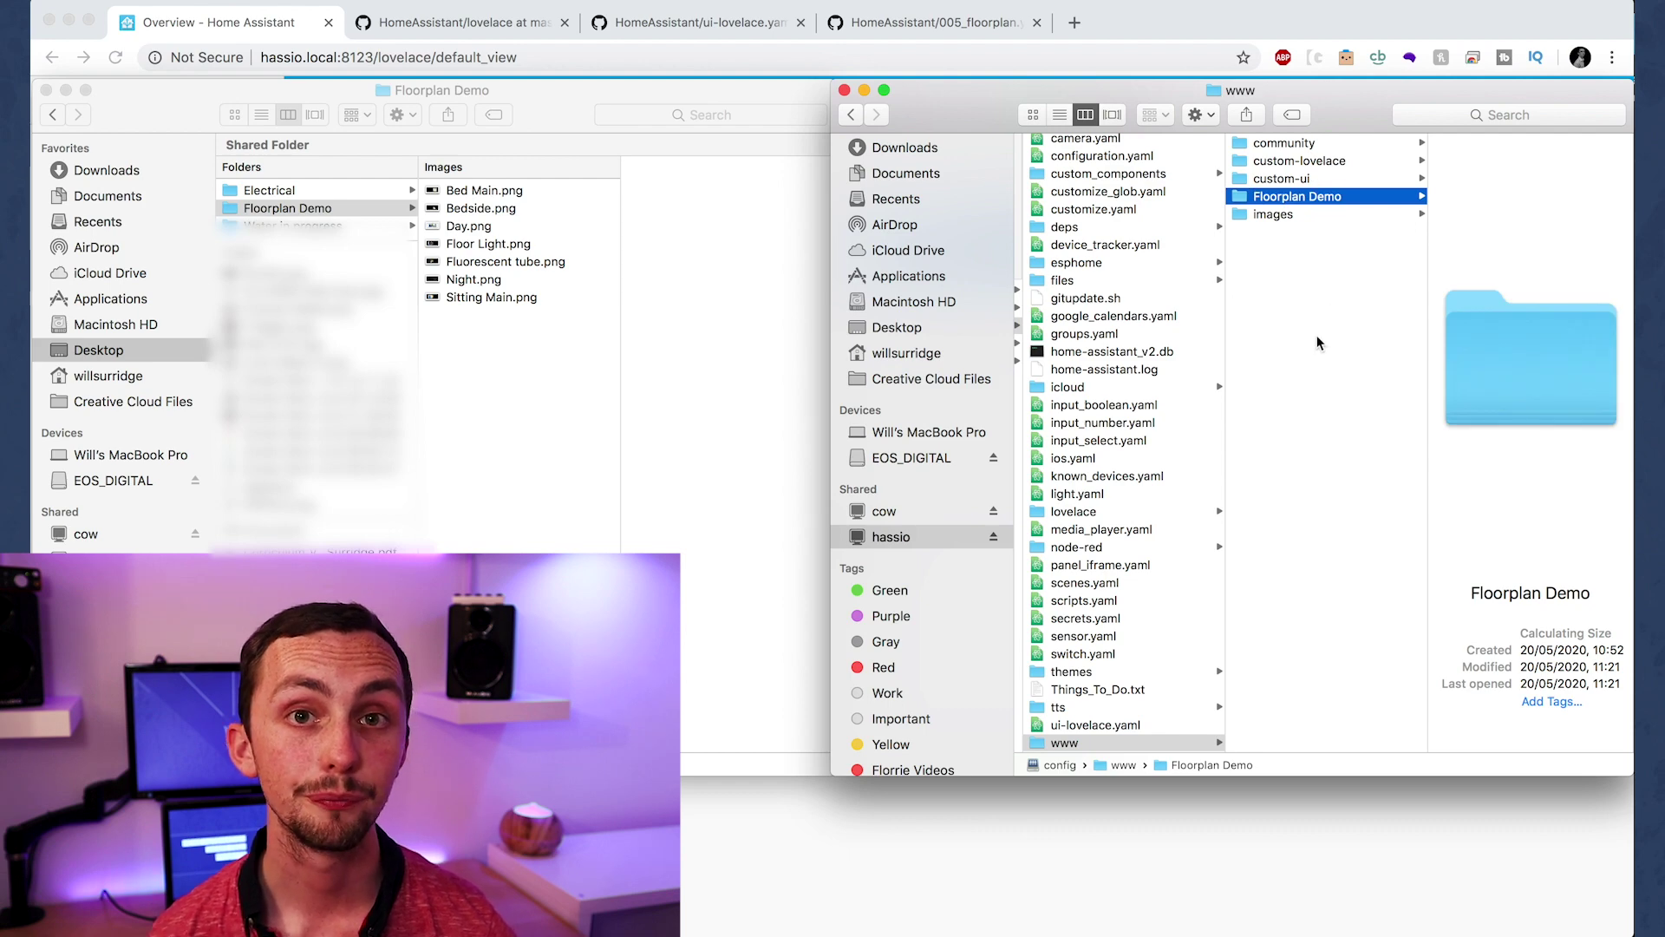
- Append '- !include lovelace/Floorplan_Demo.yaml' after the last include in ui-lovelace.yaml and save
{"action": "left_click", "coordinate": [1325, 307]}
{"action": "left_click", "coordinate": [1317, 197]}
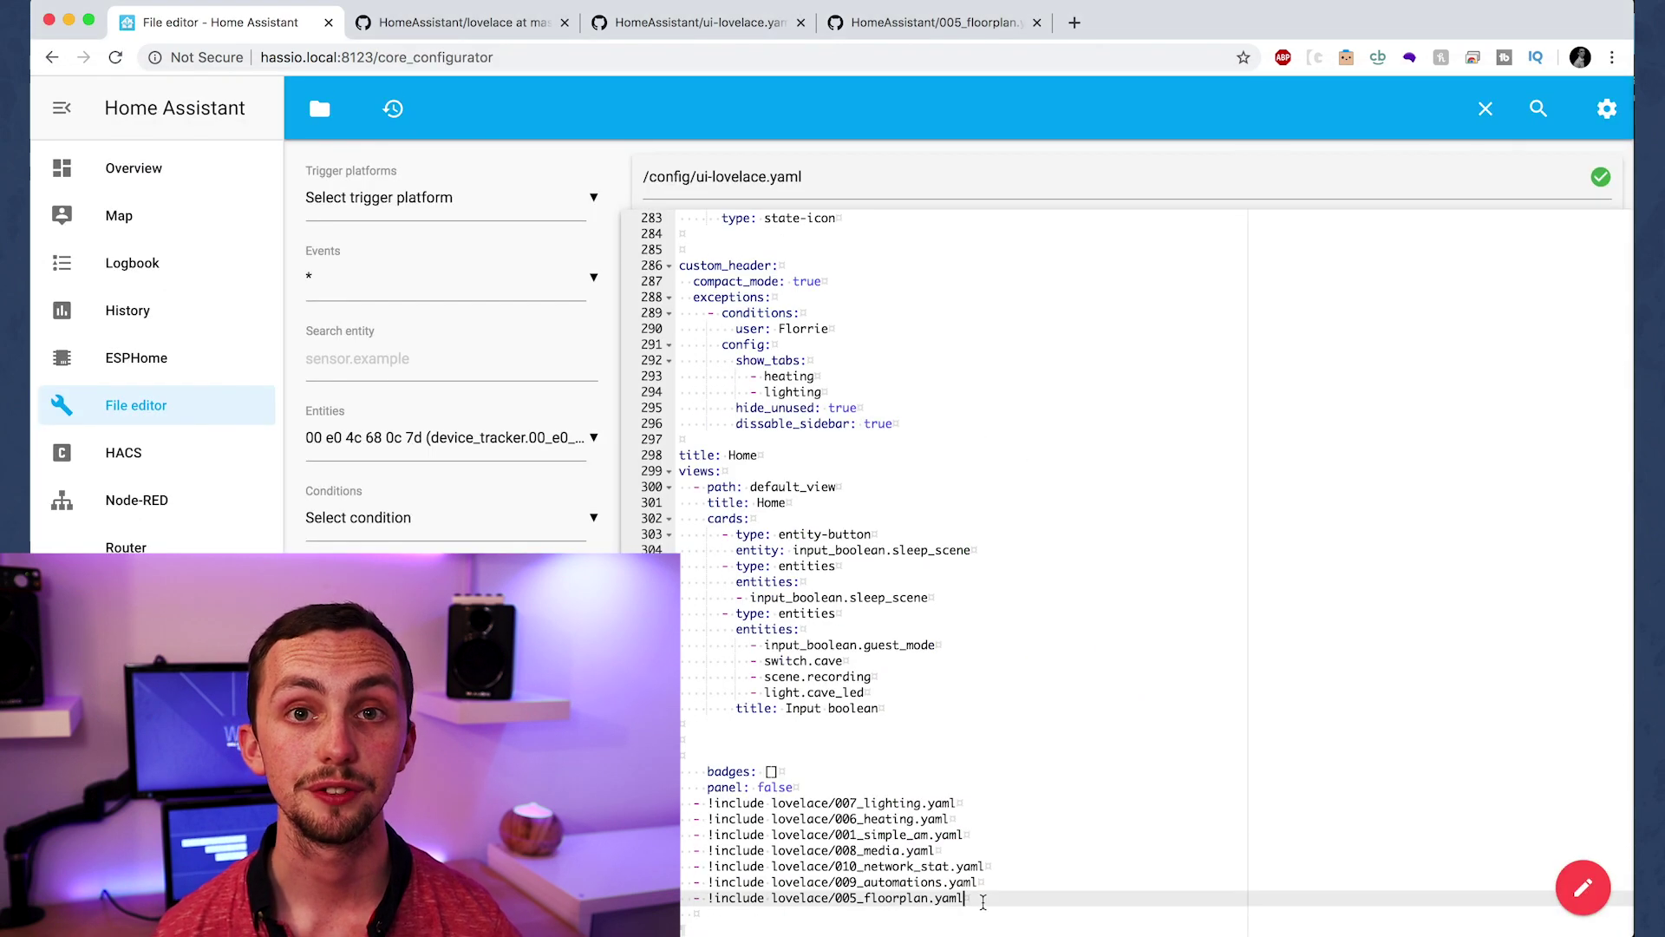
{"action": "key", "text": "Return"}
{"action": "type", "text": "- !include lovelace/Fl"}
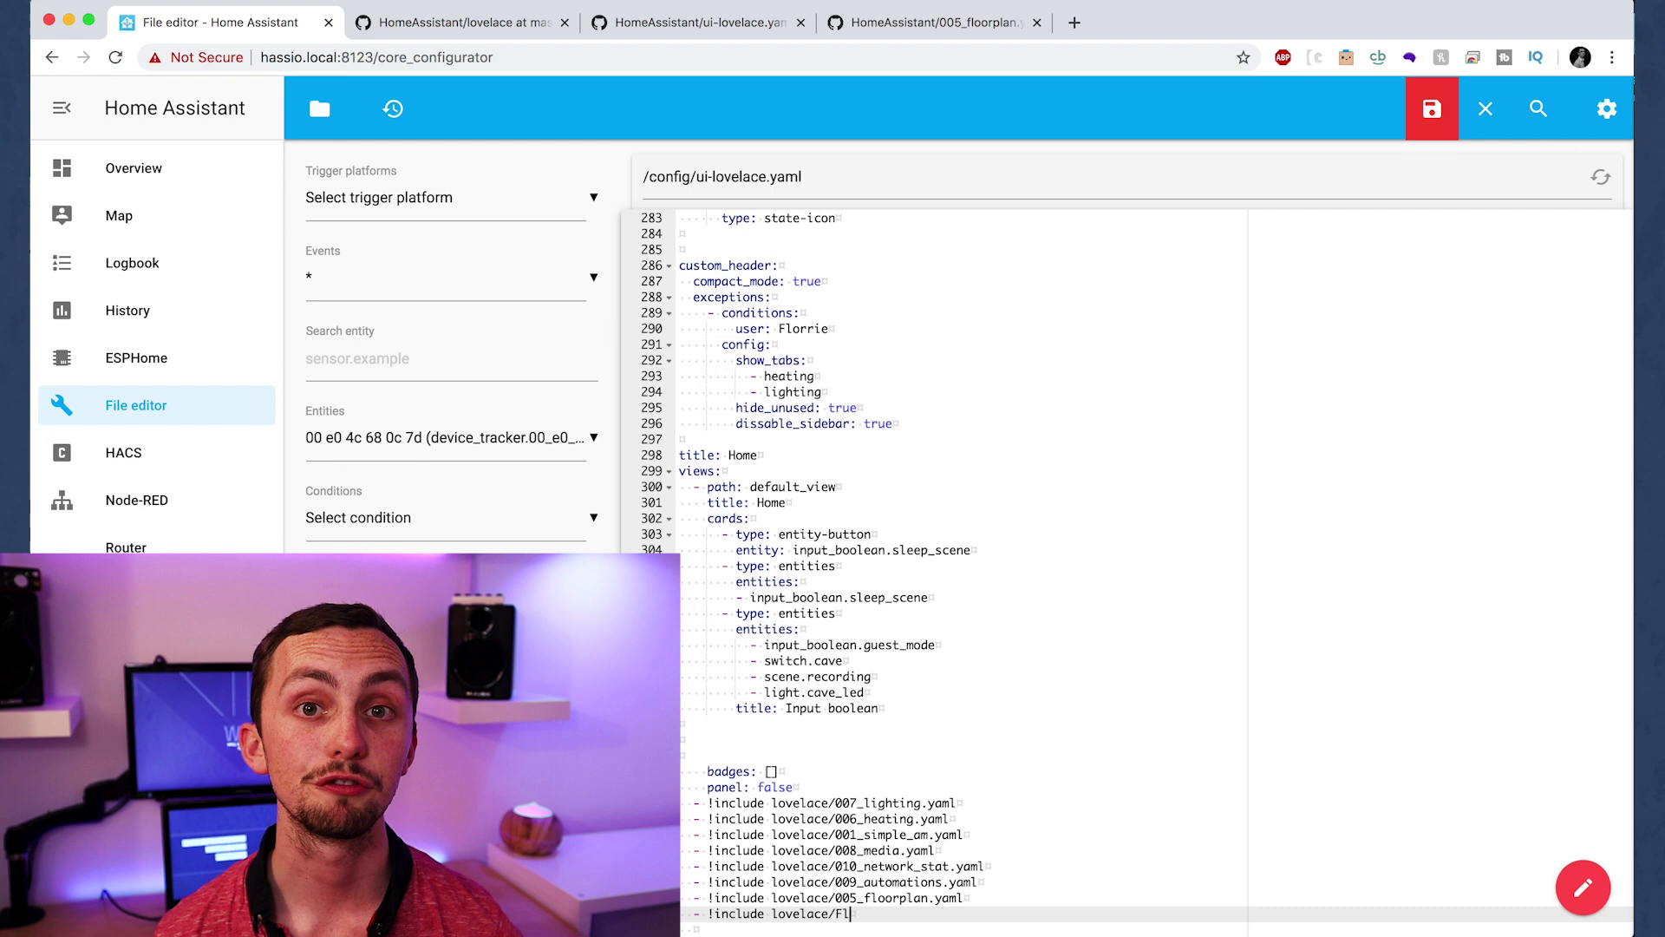
{"action": "type", "text": "oorplan_Demo.yaml"}
{"action": "key", "text": "super+s"}
- Create FloorplanDemo.yaml in the lovelace folder and paste the Floorplan view header into it
{"action": "left_click", "coordinate": [320, 109]}
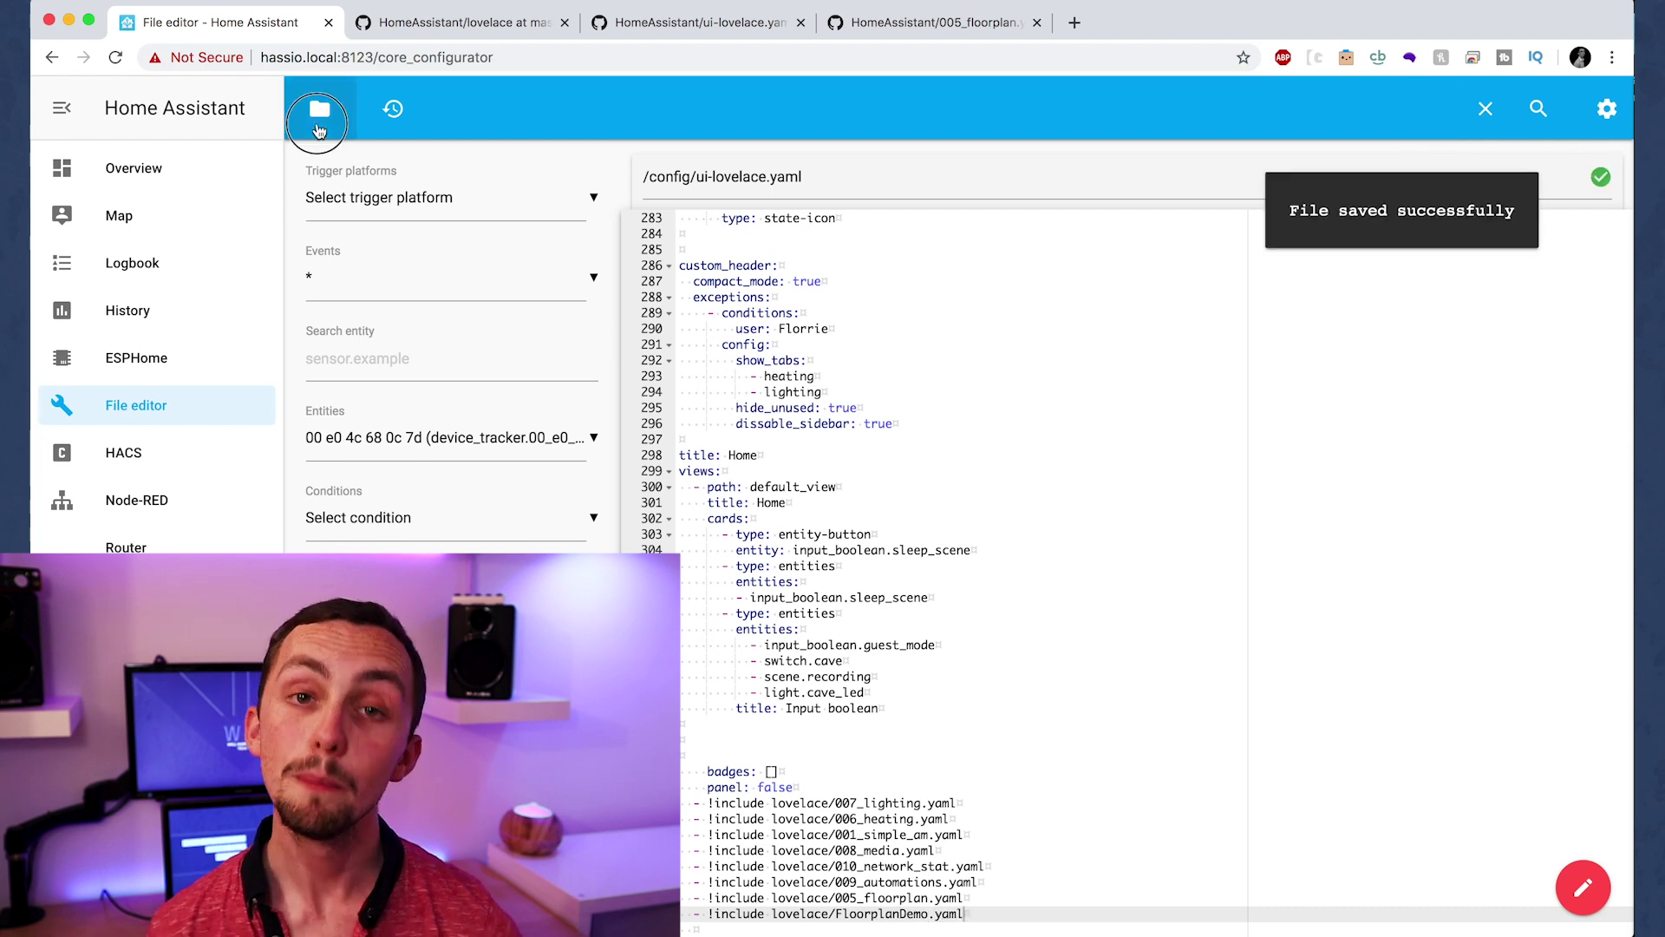
{"action": "left_click", "coordinate": [361, 280]}
{"action": "left_click", "coordinate": [324, 108]}
{"action": "type", "text": "FloorplanDemo.yaml"}
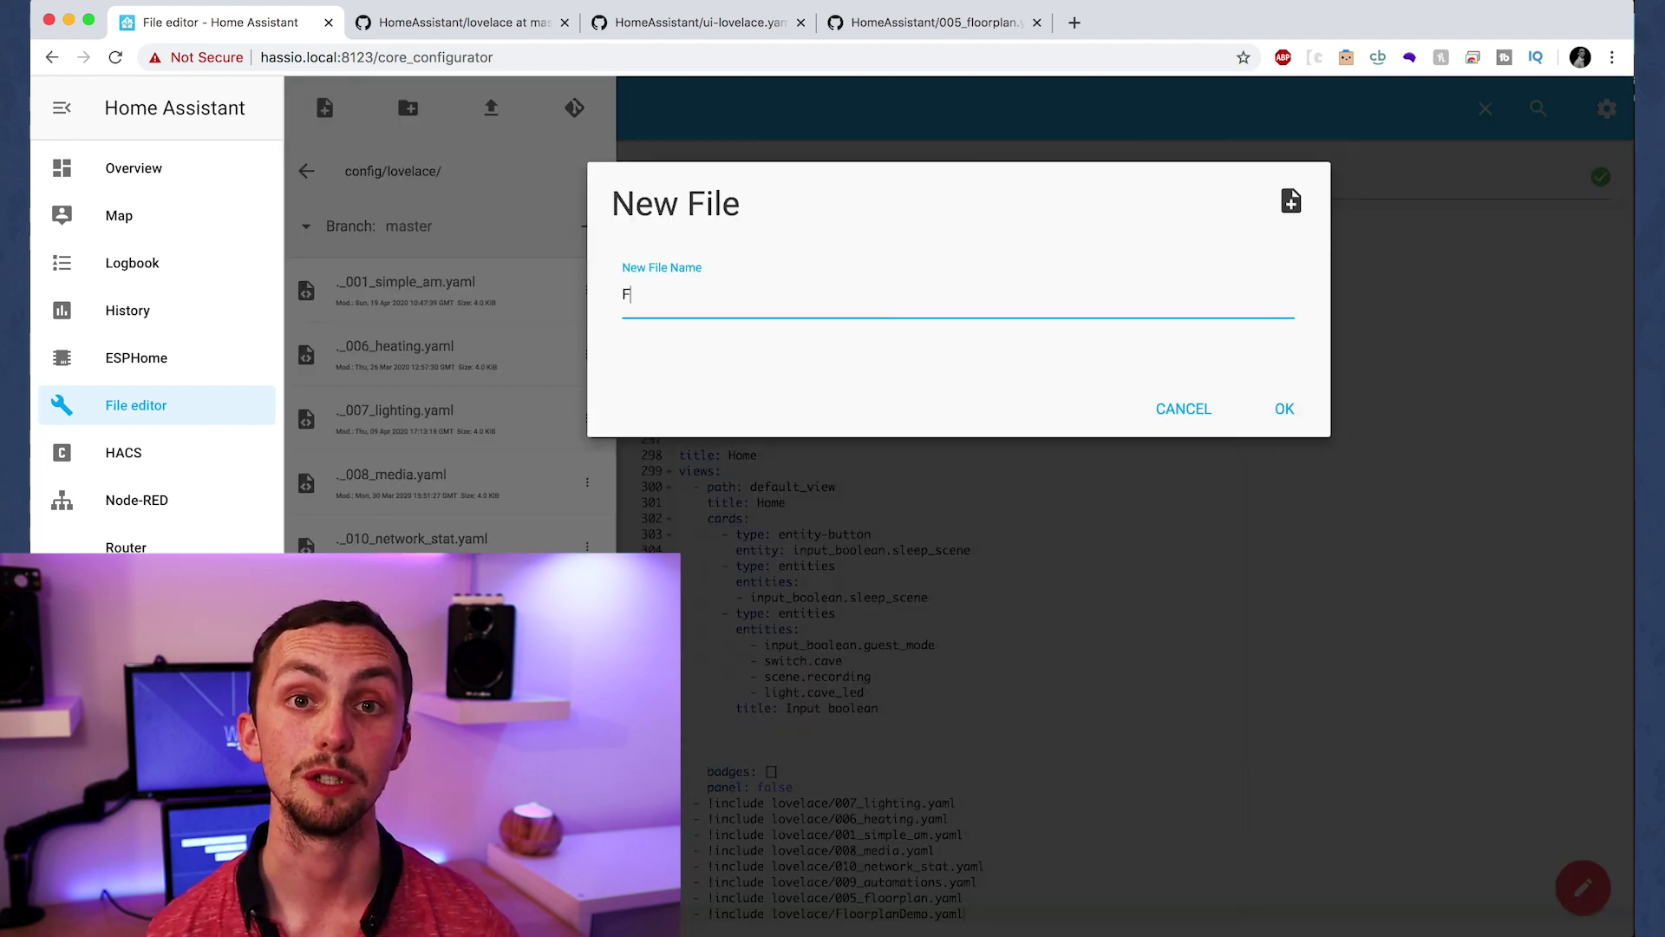
{"action": "left_click", "coordinate": [1269, 411]}
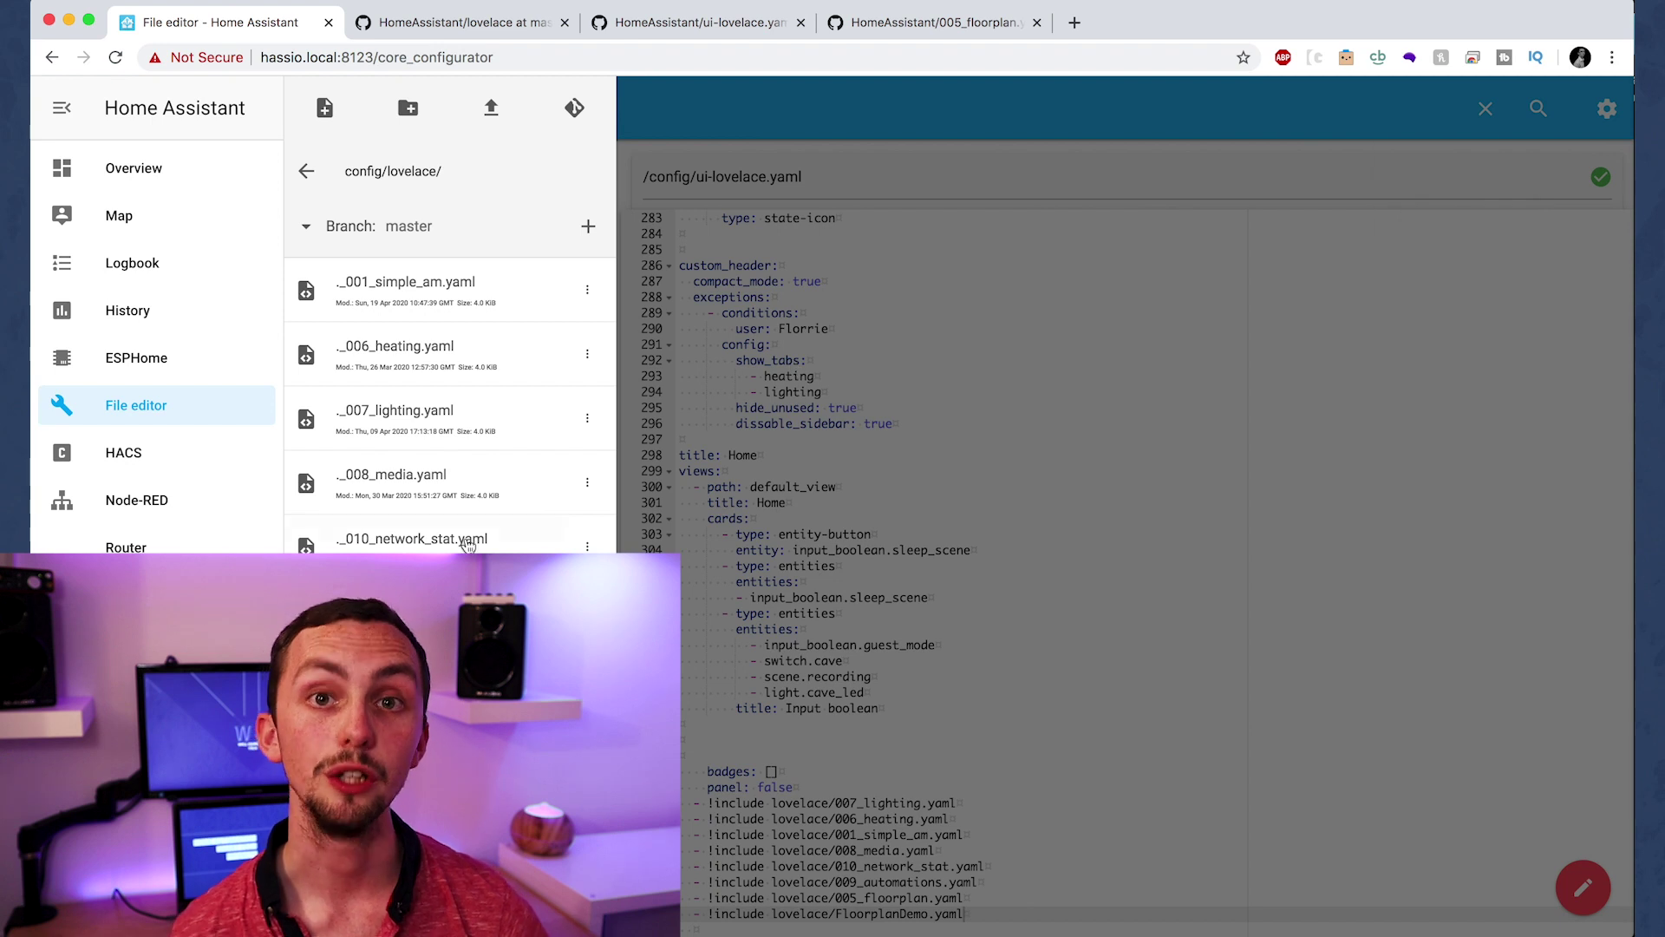
{"action": "scroll", "coordinate": [468, 520], "scroll_direction": "down", "scroll_amount": 3}
{"action": "left_click", "coordinate": [408, 521]}
{"action": "type", "text": "title: Floorplan icon: mdi:floor-plan path: floorplan panel: true cards:"}
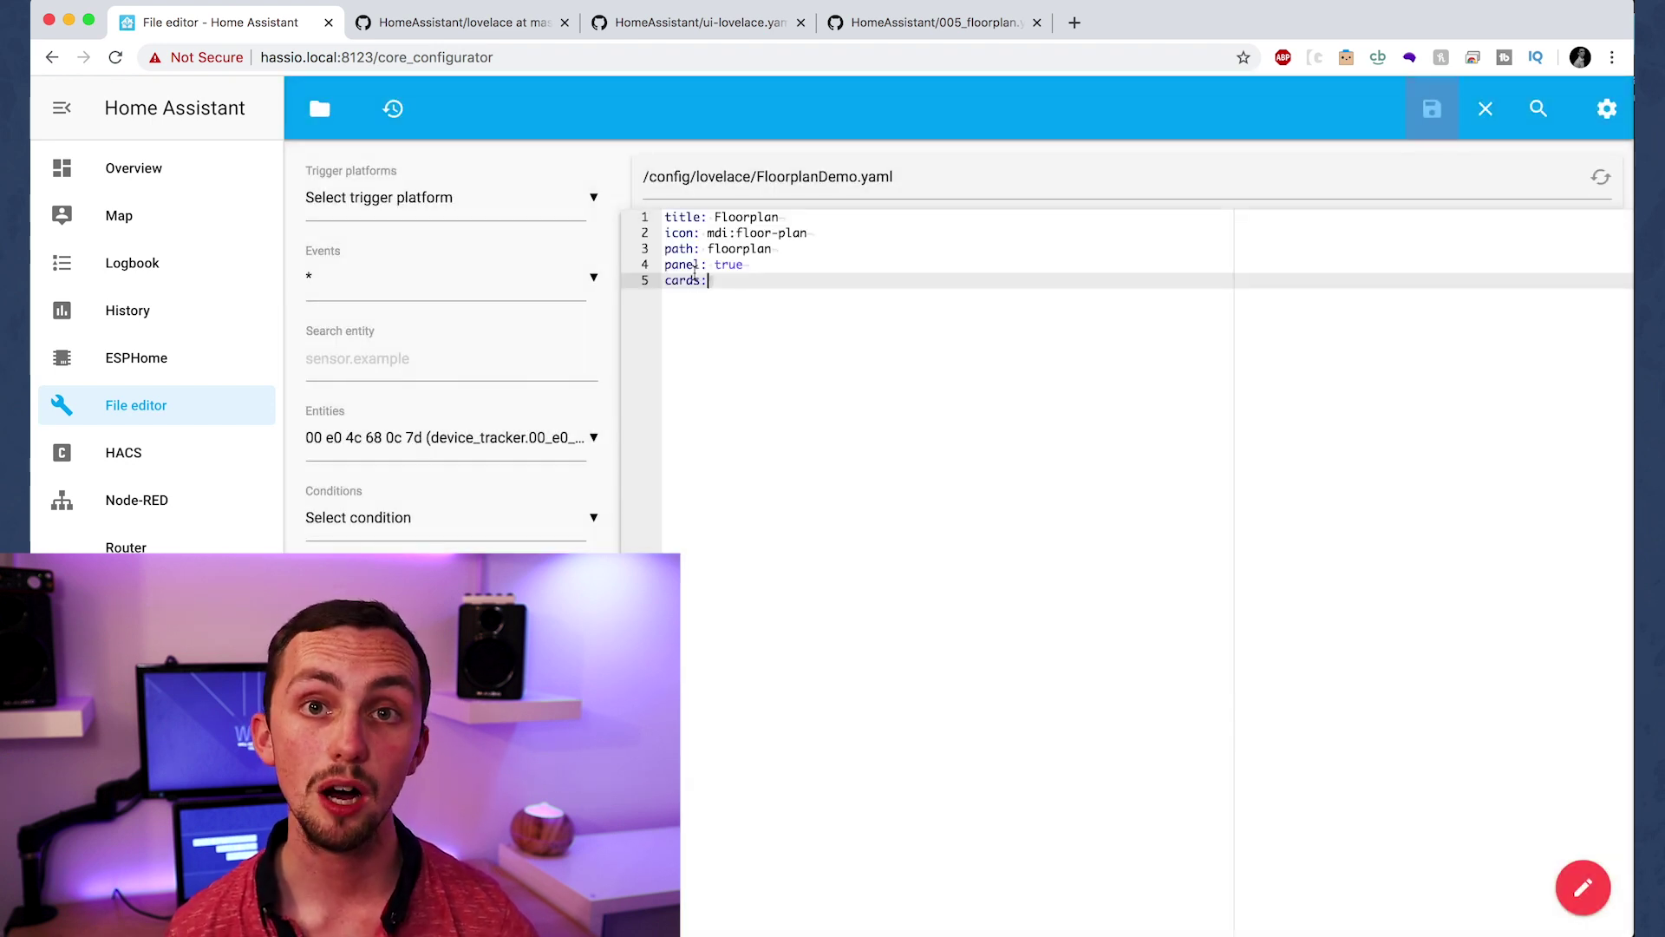
{"action": "left_click", "coordinate": [811, 260]}
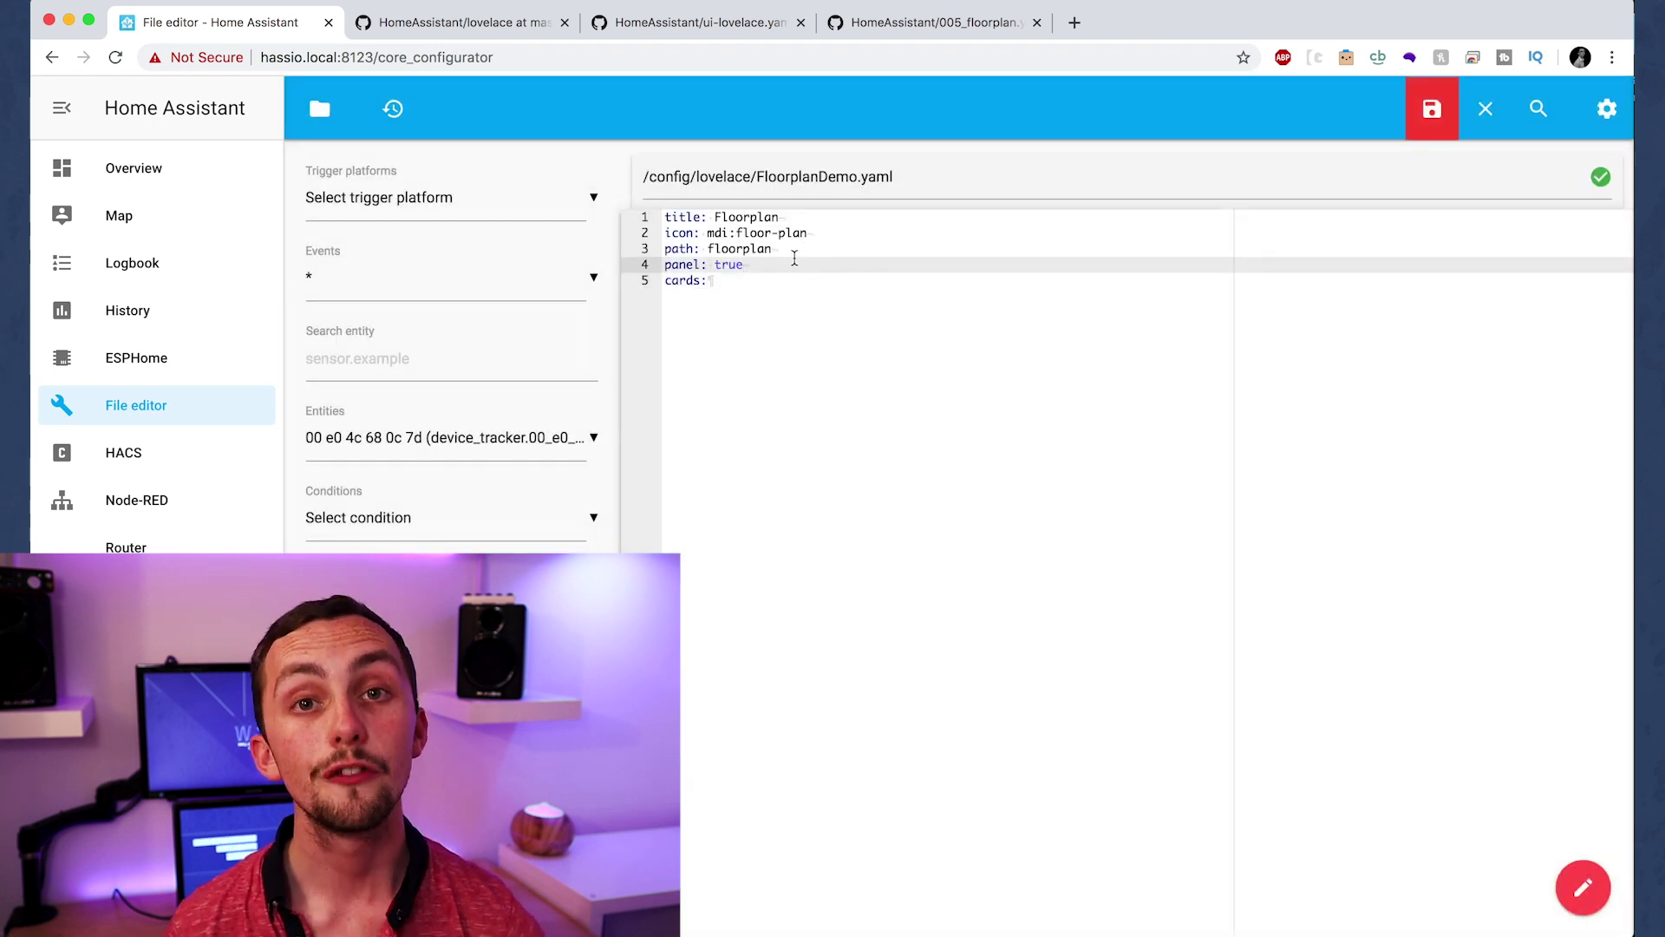
- Paste the config-template-card lines and list sitting_left_orb, sitting right orb and sitting room main lights as entities
{"action": "key", "text": "Down"}
{"action": "key", "text": "Return"}
{"action": "type", "text": "- type: \"custom:config-template-card\"     entities:"}
{"action": "key", "text": "Return"}
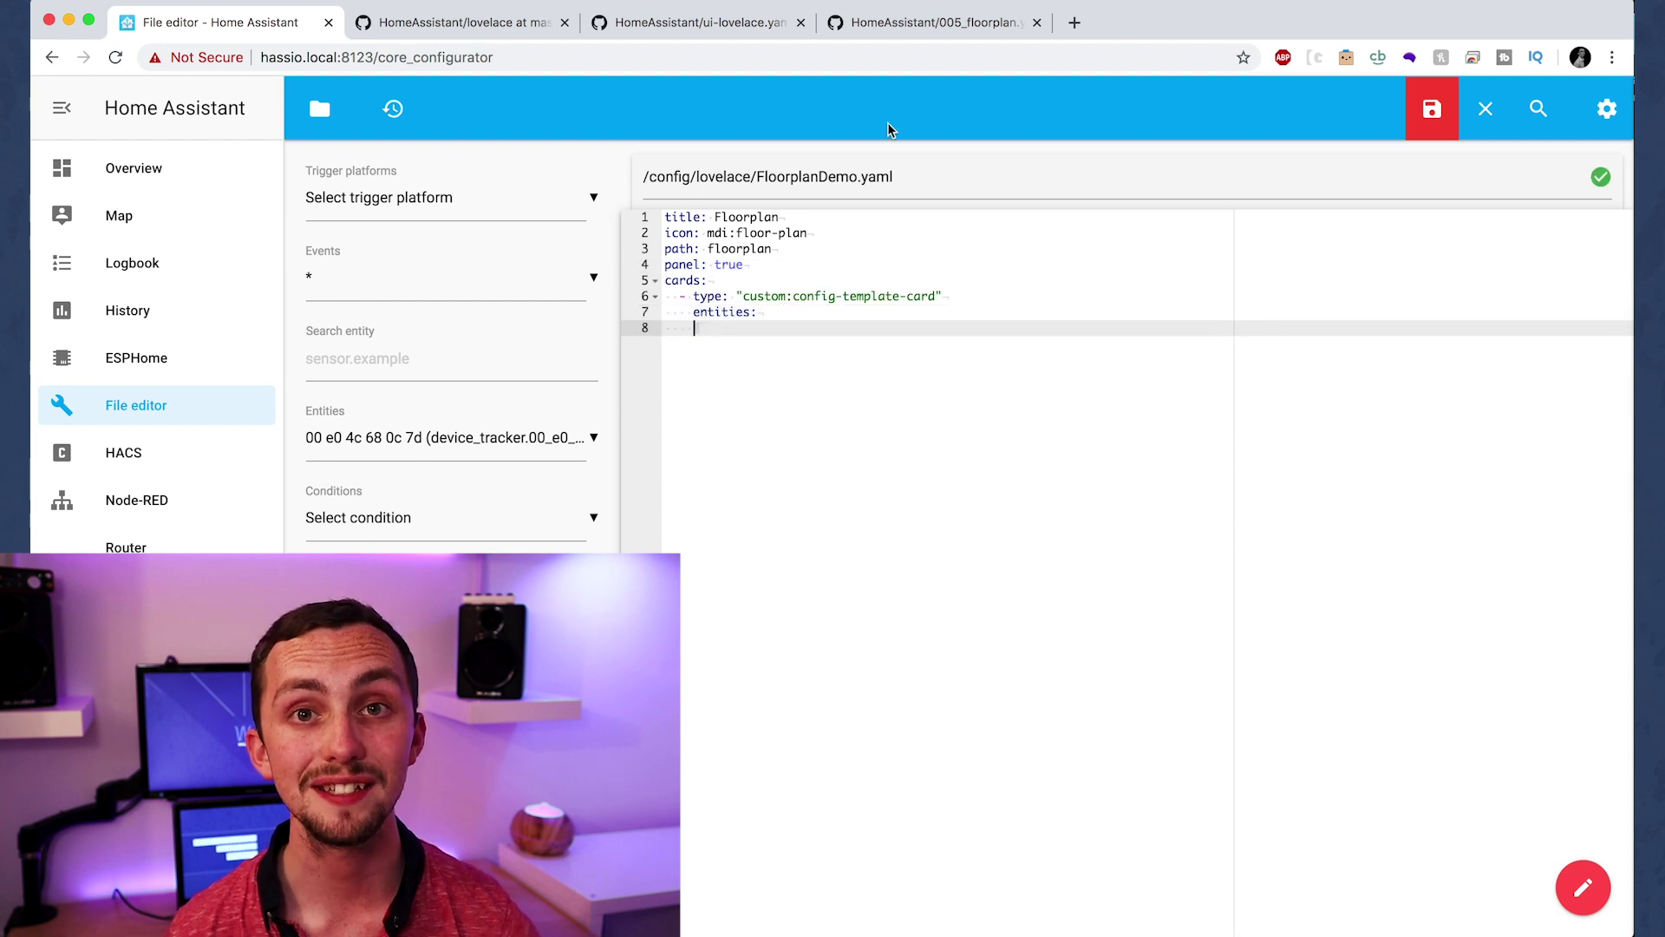
{"action": "type", "text": "- l"}
{"action": "left_click", "coordinate": [391, 358]}
{"action": "type", "text": "light."}
{"action": "left_click", "coordinate": [399, 453]}
{"action": "key", "text": "Return"}
{"action": "type", "text": "- "}
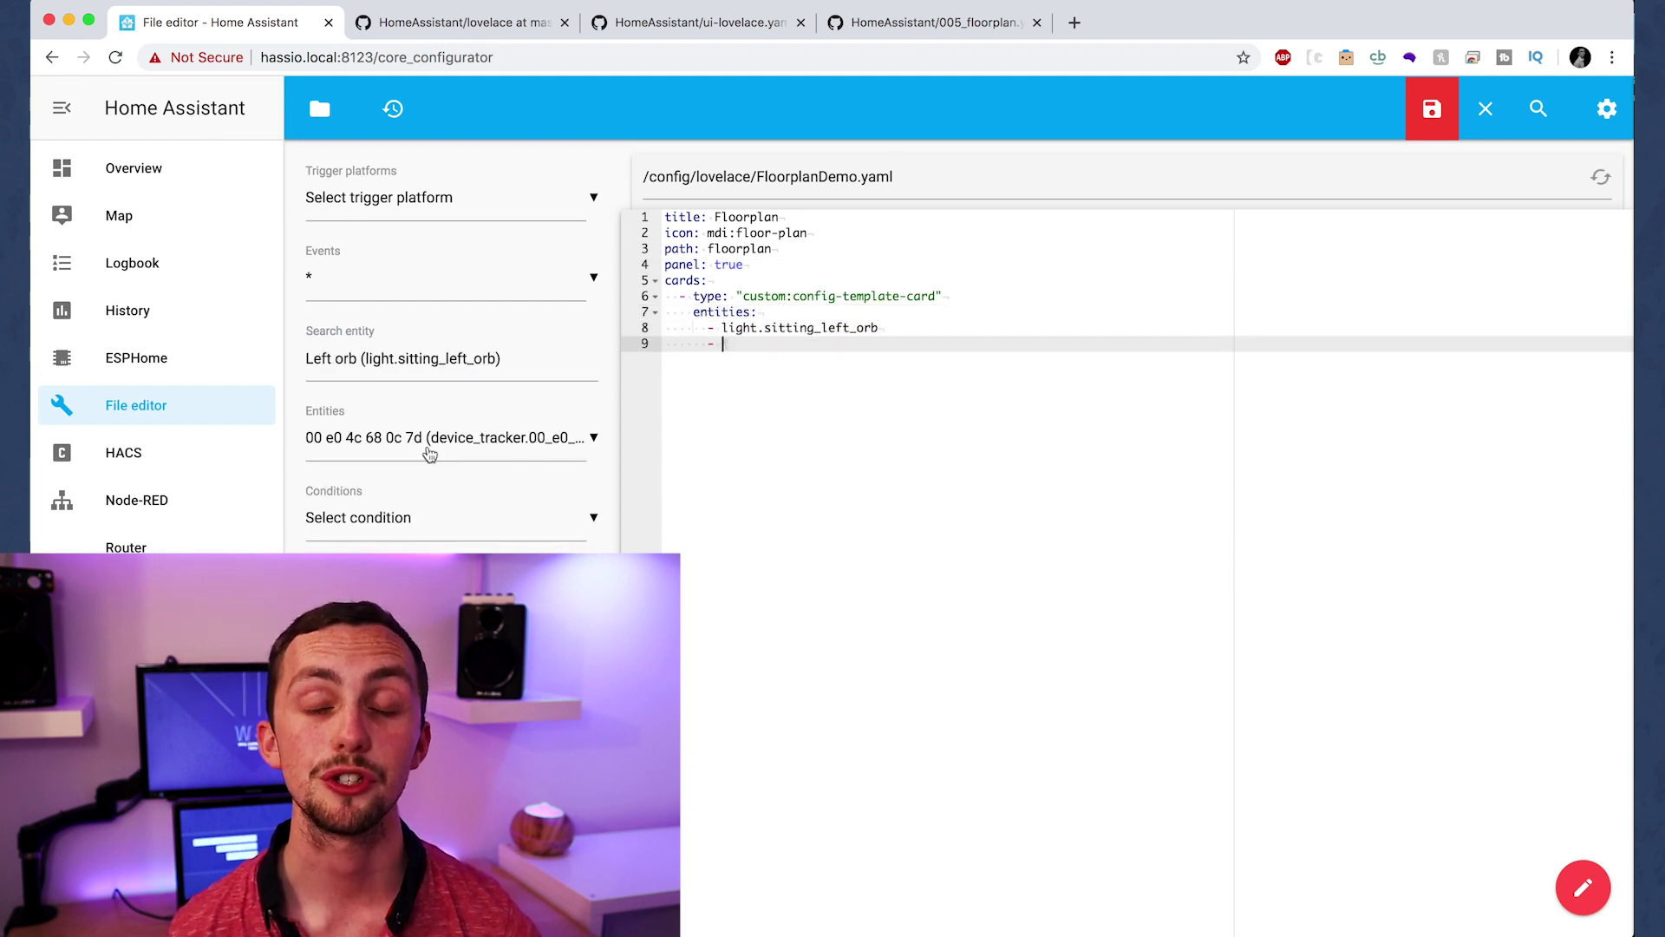
{"action": "type", "text": "right orb"}
{"action": "left_click", "coordinate": [408, 406]}
{"action": "key", "text": "Return"}
{"action": "type", "text": "- light.sitting"}
{"action": "key", "text": "super+z"}
{"action": "left_click", "coordinate": [576, 358]}
{"action": "type", "text": "sitting"}
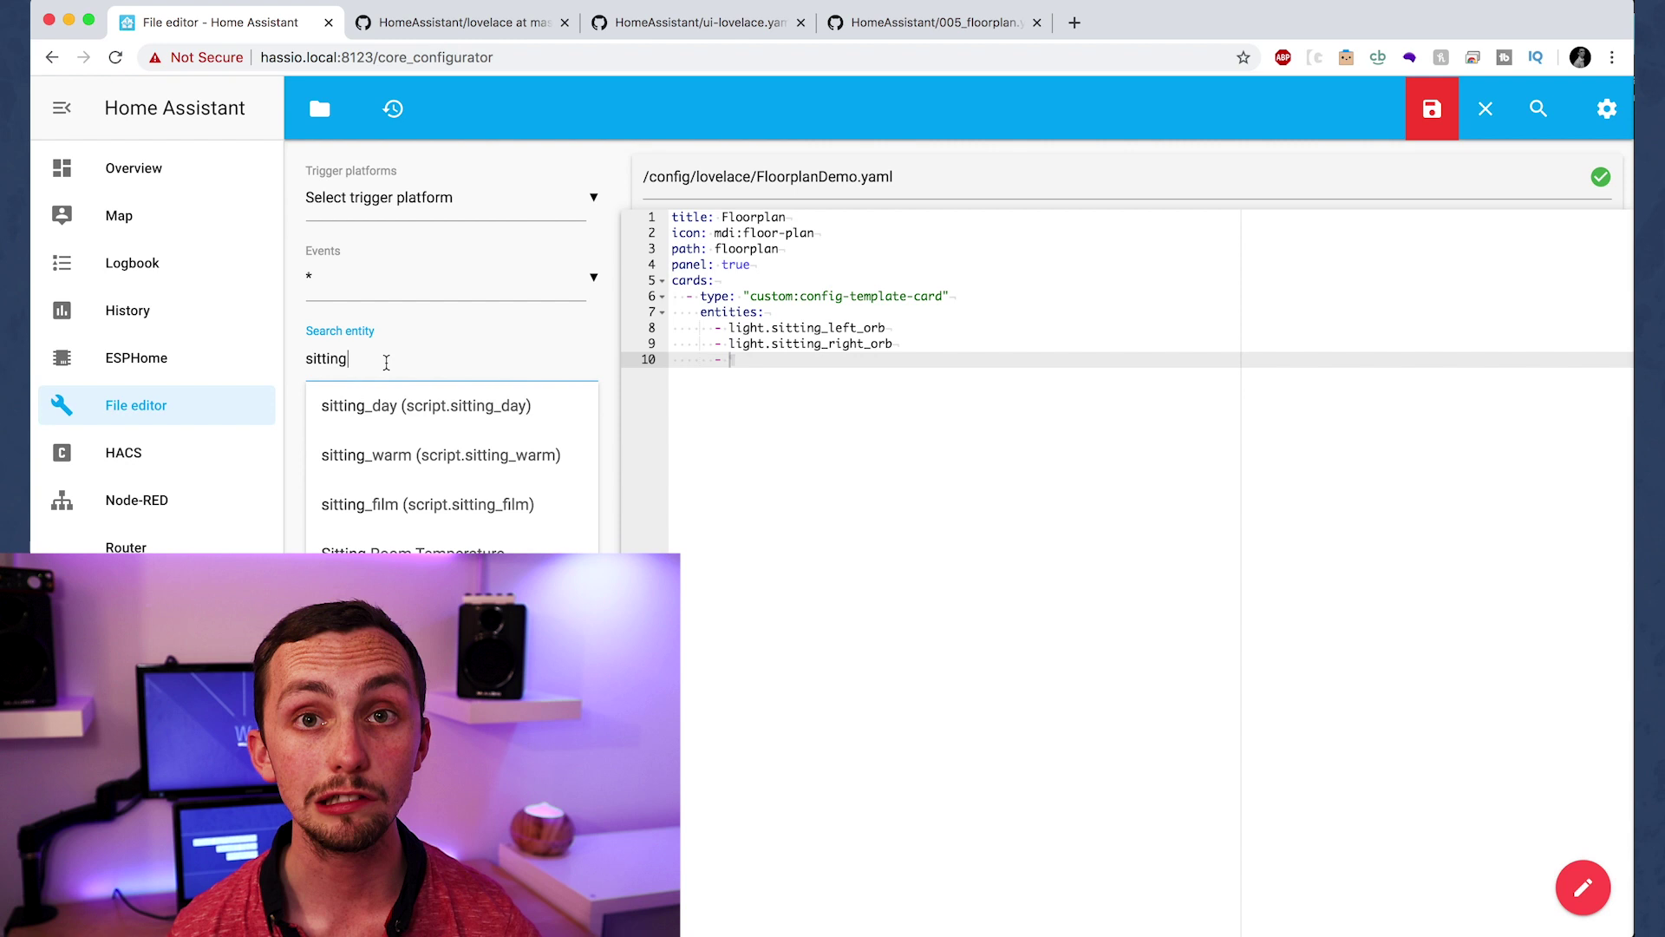
{"action": "left_click", "coordinate": [407, 405]}
- Add the bedroom light, bedside right light and a kitchen light to the entities list
{"action": "key", "text": "Return"}
{"action": "type", "text": "-"}
{"action": "left_click", "coordinate": [407, 405]}
{"action": "key", "text": "Return"}
{"action": "type", "text": "- light.bedroom_light"}
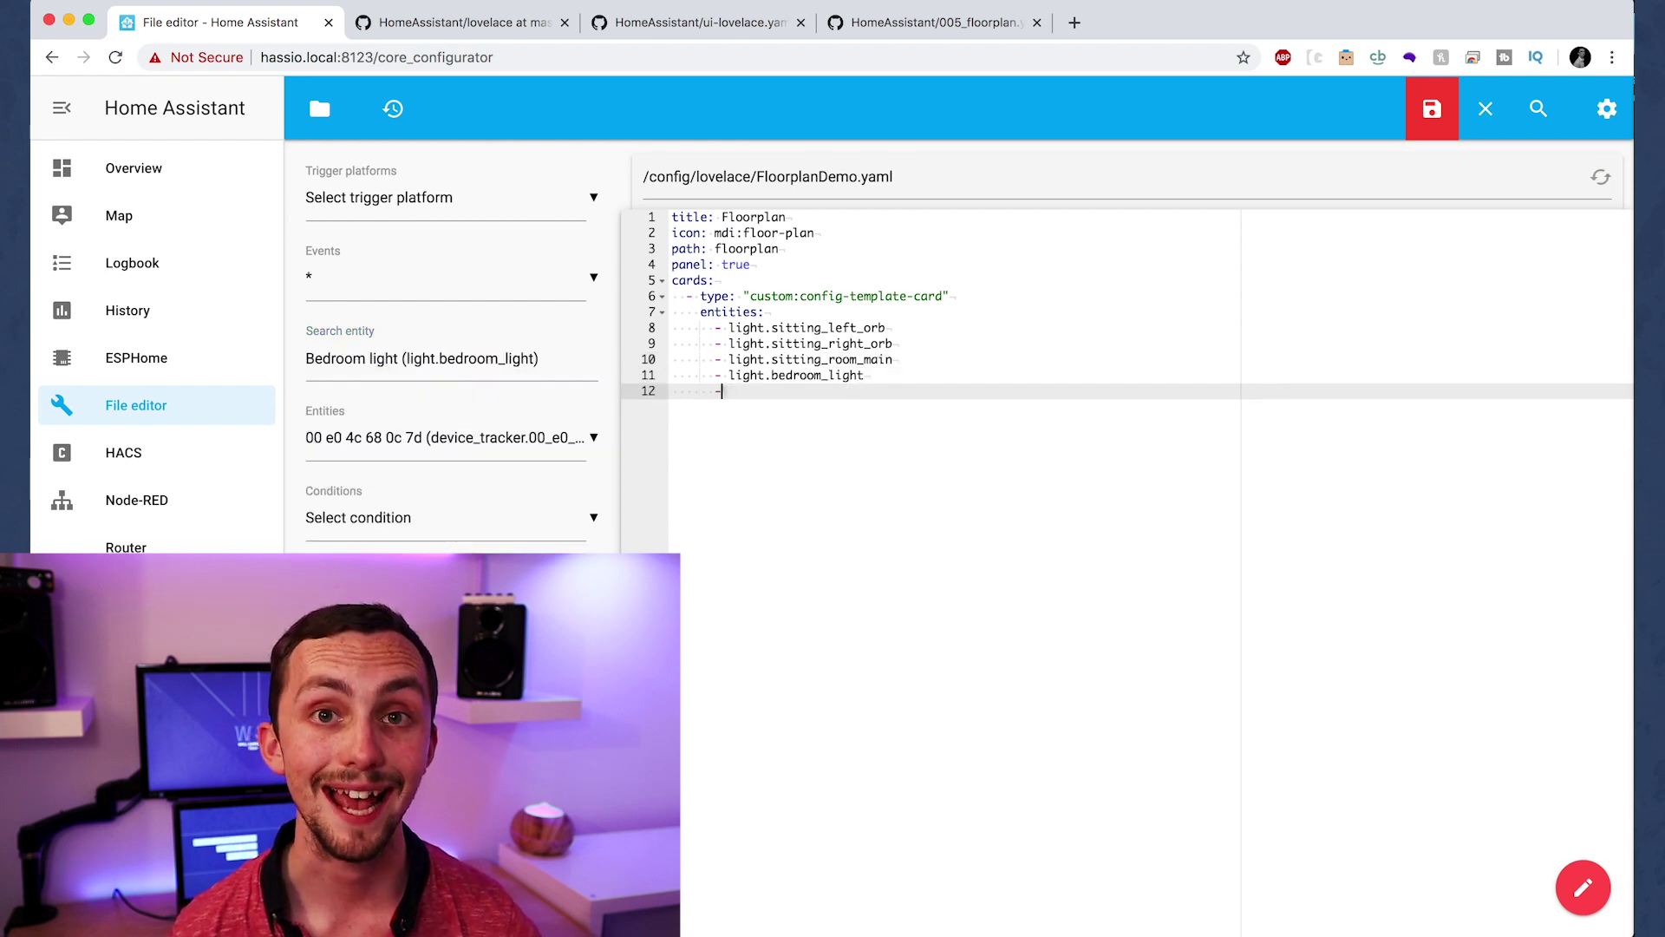
{"action": "left_click", "coordinate": [575, 369]}
{"action": "type", "text": "beds"}
{"action": "left_click", "coordinate": [408, 405]}
{"action": "key", "text": "BackSpace"}
{"action": "key", "text": "BackSpace"}
{"action": "key", "text": "BackSpace"}
{"action": "key", "text": "BackSpace"}
{"action": "type", "text": "right"}
{"action": "key", "text": "super+z"}
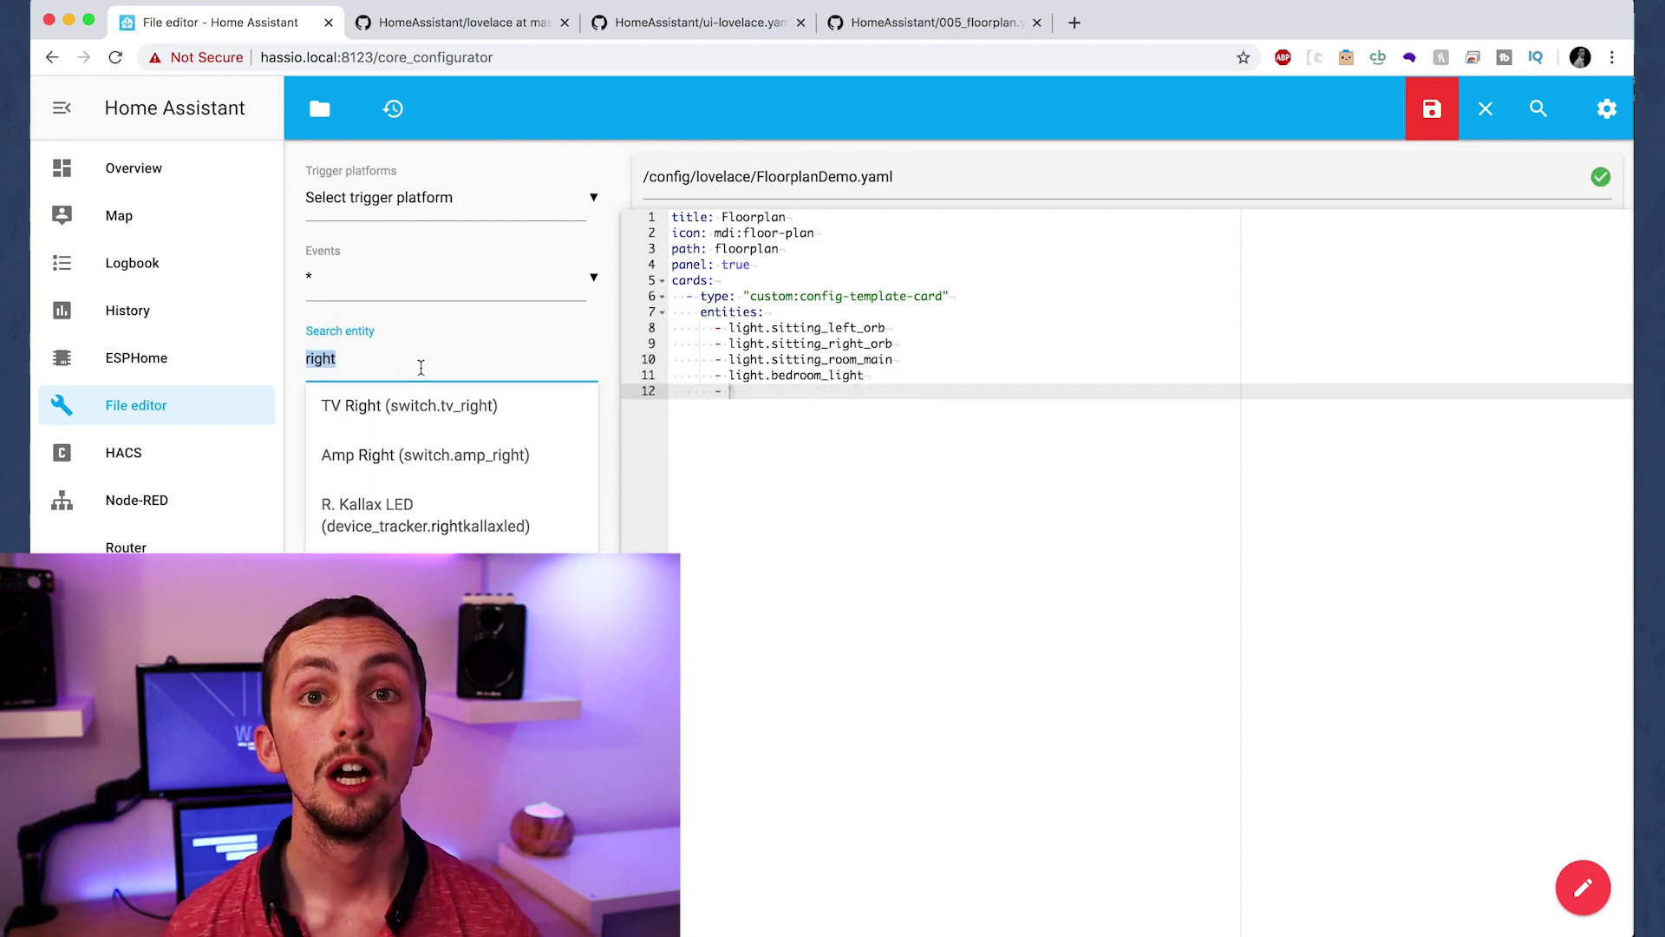
{"action": "left_click", "coordinate": [408, 405]}
{"action": "key", "text": "Return"}
{"action": "type", "text": "-"}
{"action": "left_click", "coordinate": [574, 358]}
{"action": "type", "text": "kitchen"}
{"action": "left_click", "coordinate": [408, 405]}
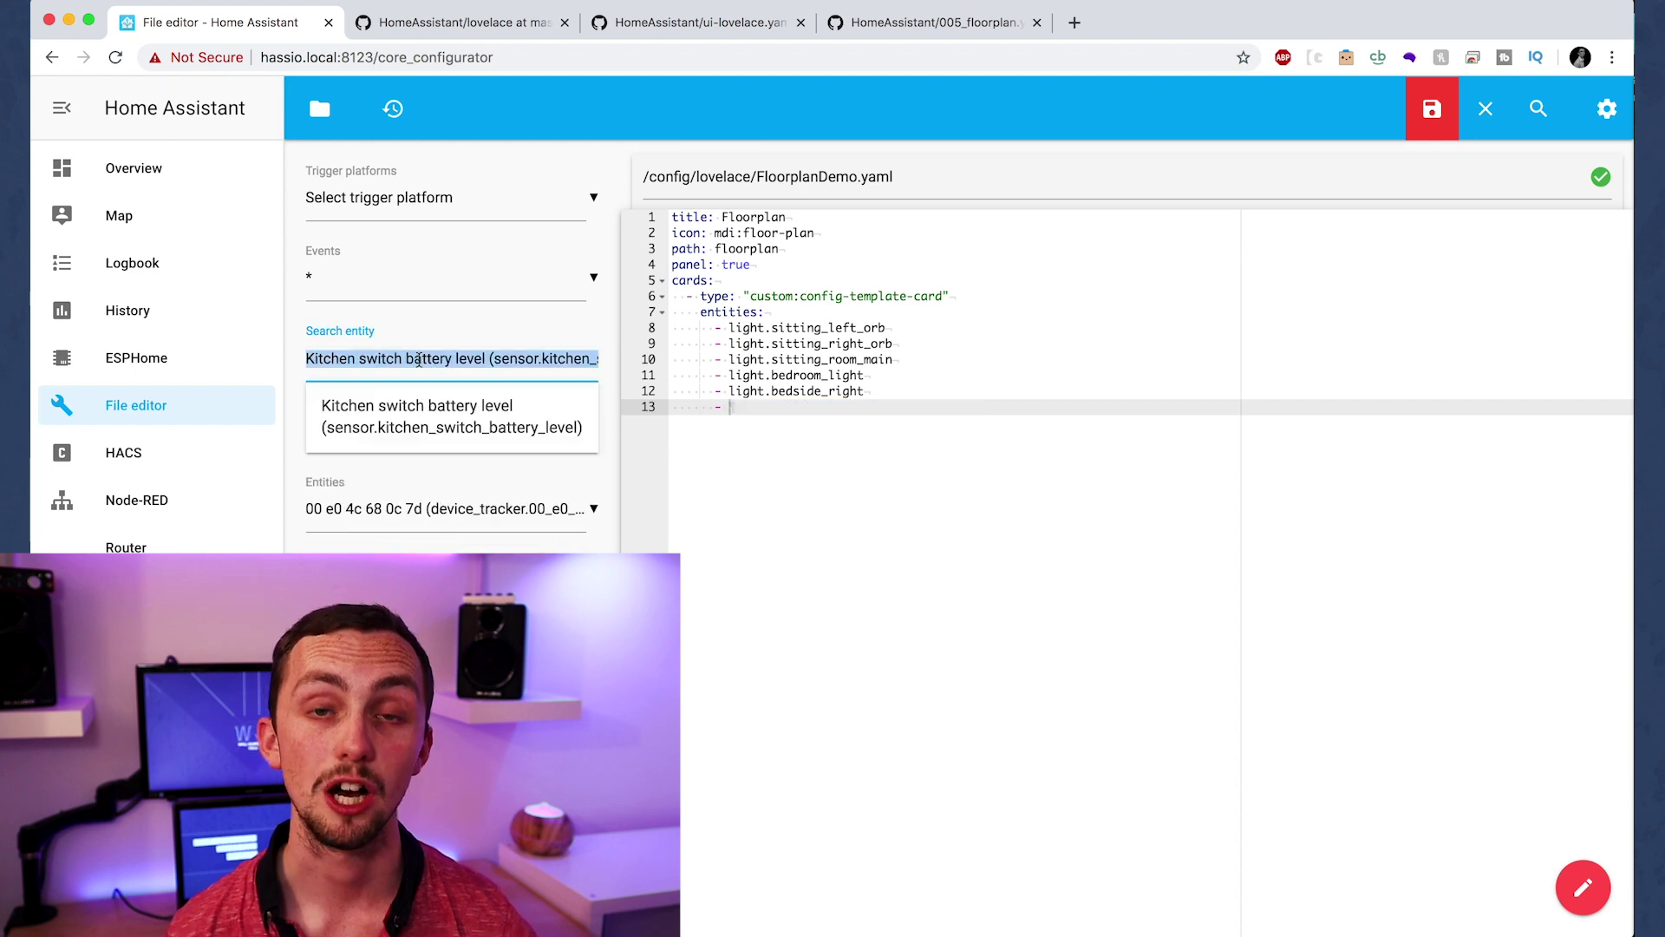
{"action": "left_click", "coordinate": [574, 359]}
{"action": "type", "text": "kitchen"}
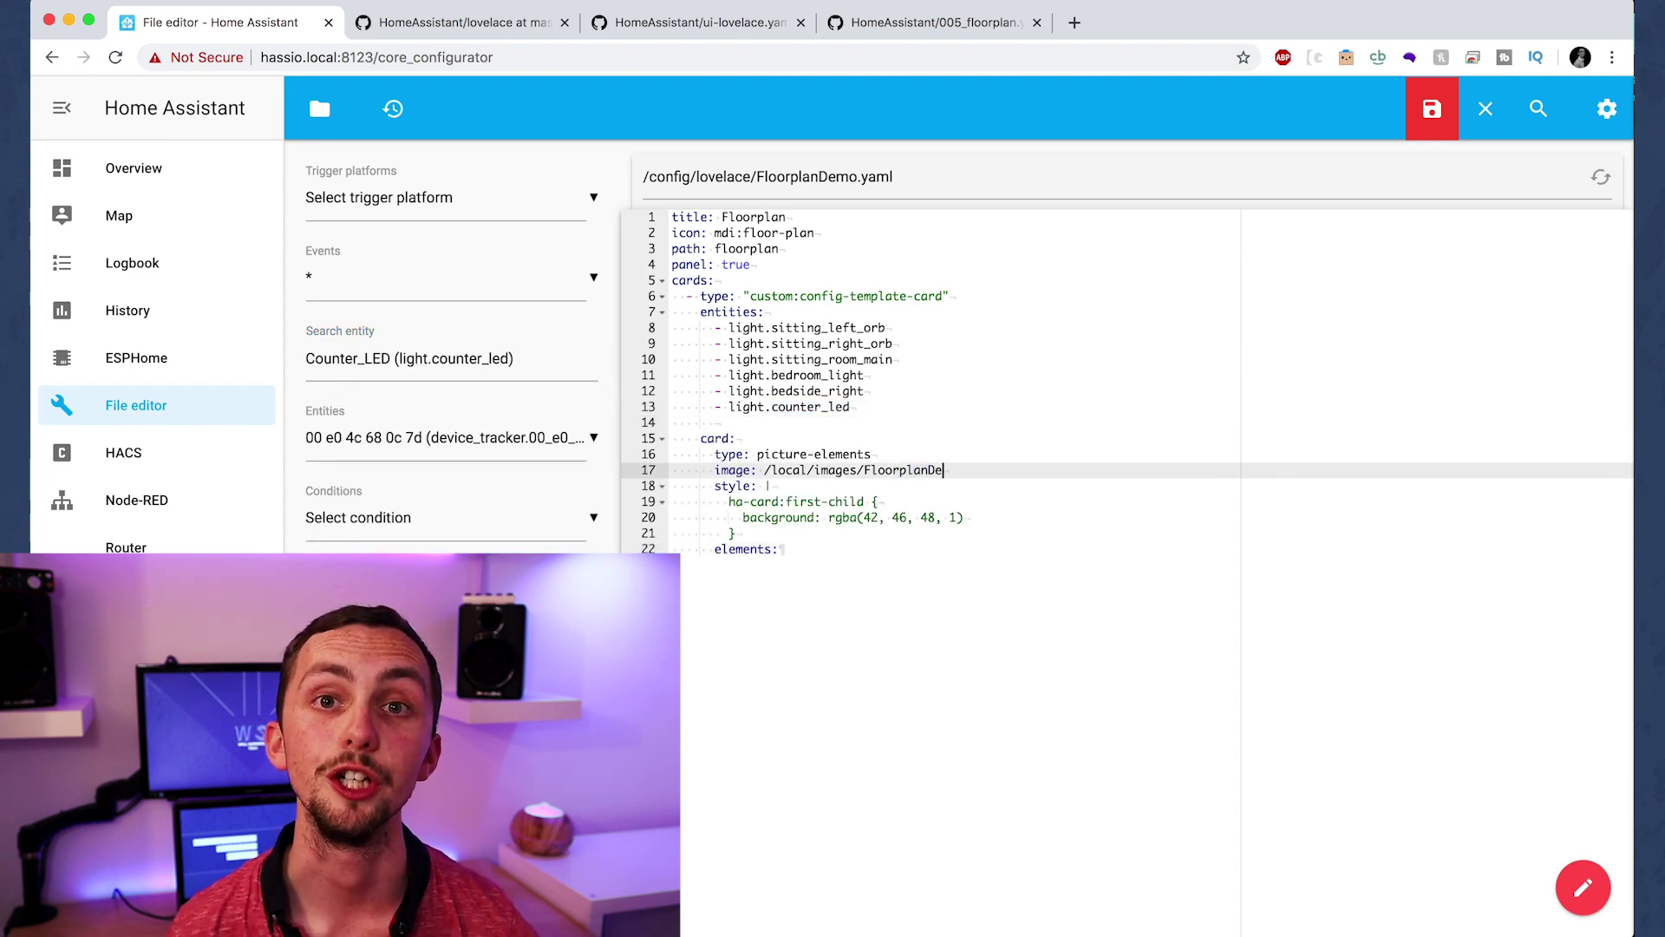
{"action": "type", "text": "/"}
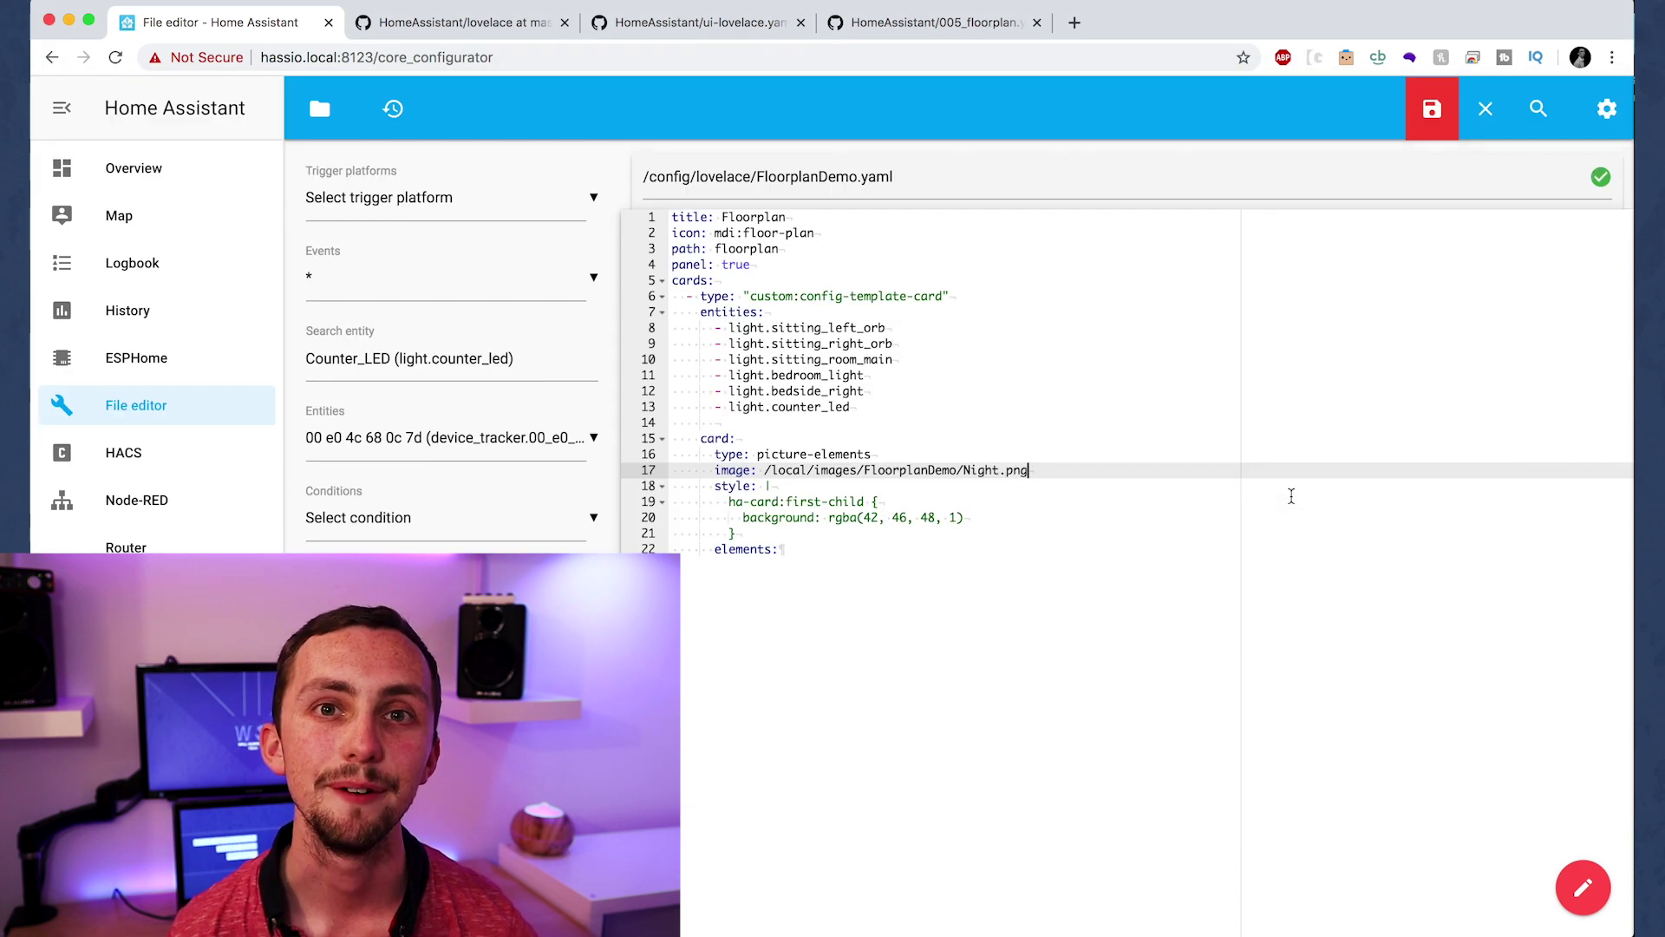
- Paste the daytime overlay block and point its image path to FloorplanDemo/Day
{"action": "type", "text": "### Overlay day time image when the sun is up ###   - type: image     action: none     entity: sun.sun     state_image:       above_horizon: /local/images/floorplan/floorplan_day.png       below_horizon: /local/images/transparent.png     style:       height: 100%       left: 50%       mix-blend-mode: lighten       opacity: '${ states[''sensor.sunlight_opacity''].state }'       top: 50%       width: 100%     tap_action:       action: none     hold_action:       action: none"}
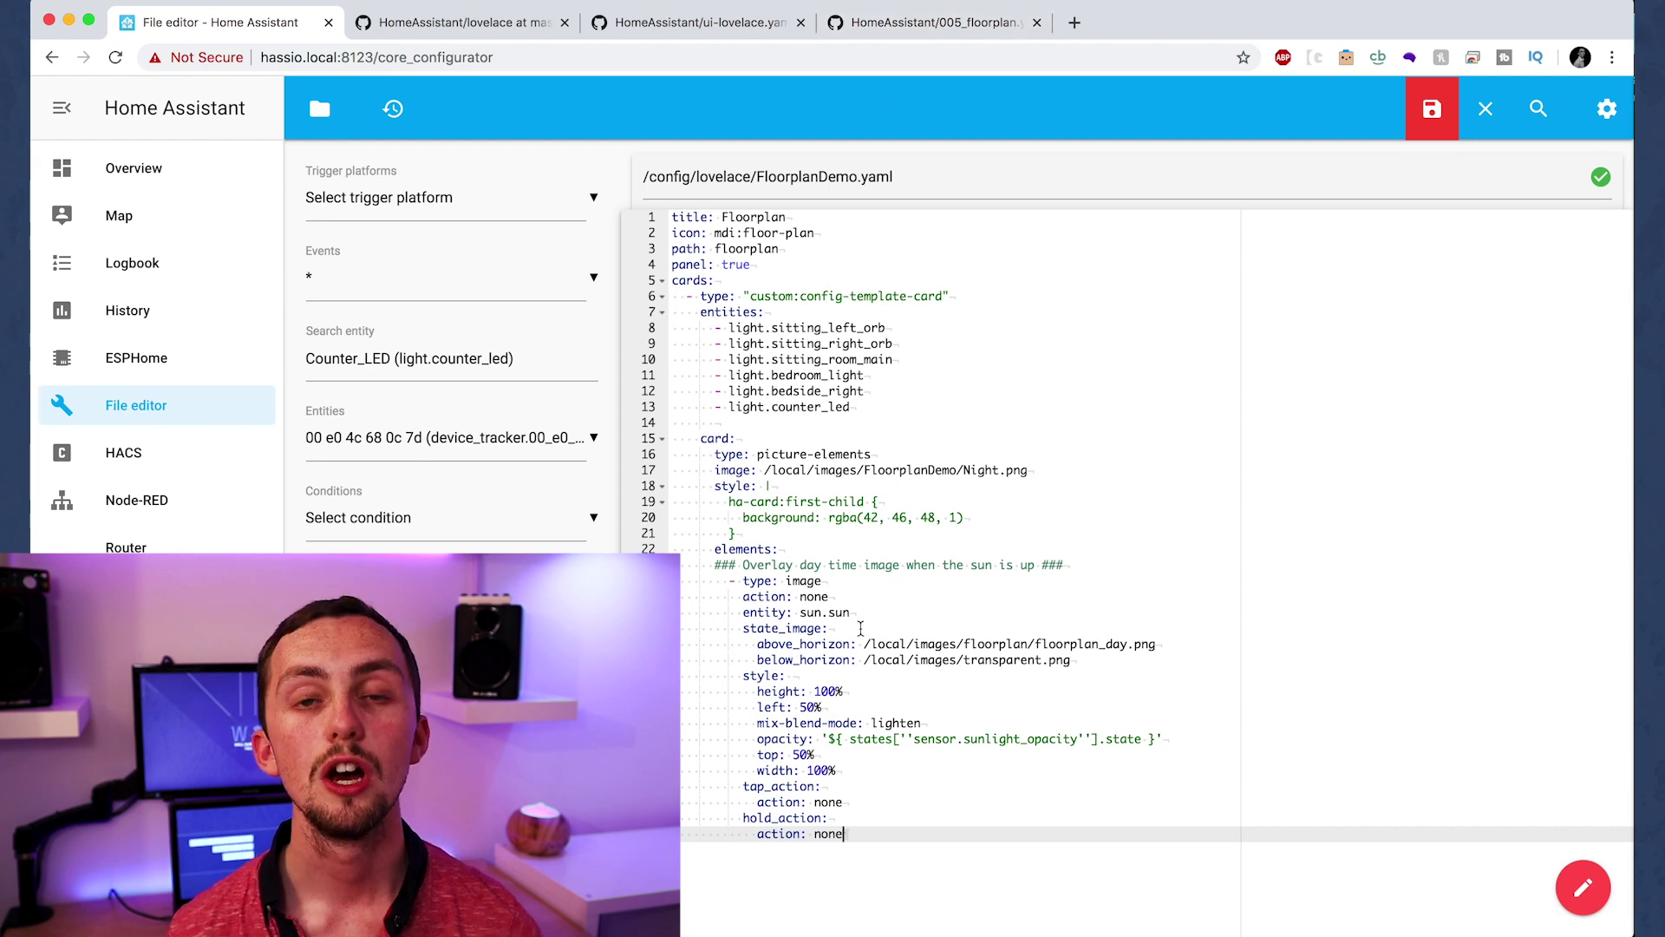
{"action": "left_click", "coordinate": [860, 628]}
{"action": "left_click_drag", "start_coordinate": [1027, 644], "coordinate": [970, 646]}
{"action": "key", "text": "BackSpace"}
{"action": "key", "text": "BackSpace"}
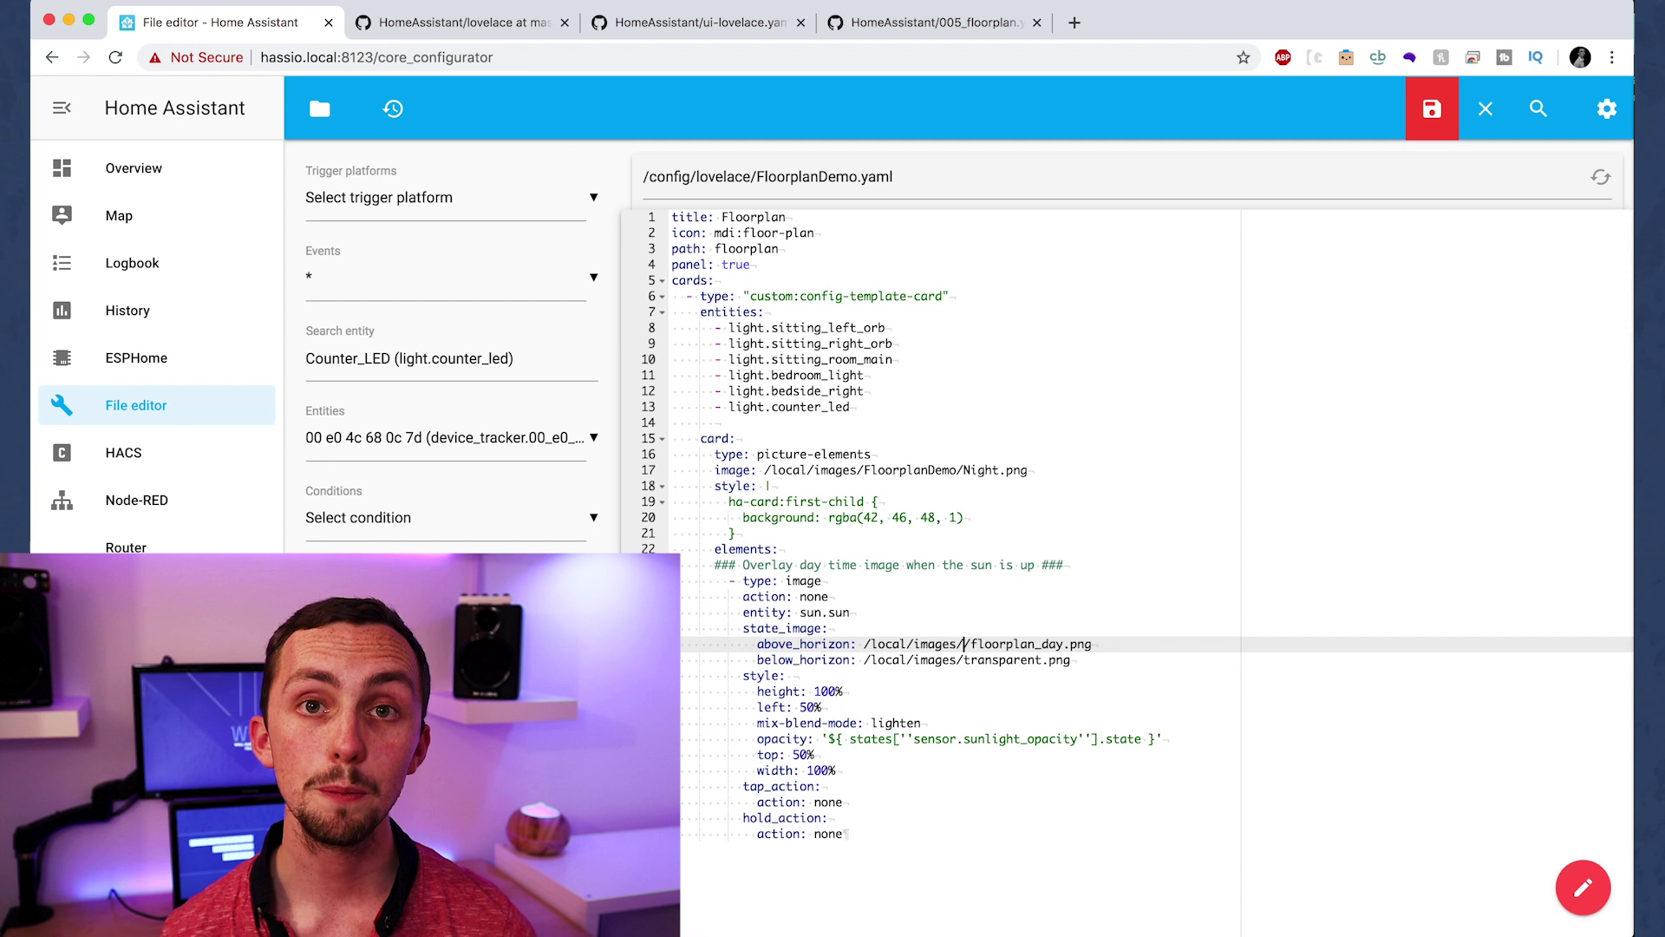
{"action": "type", "text": "FloorplanDem"}
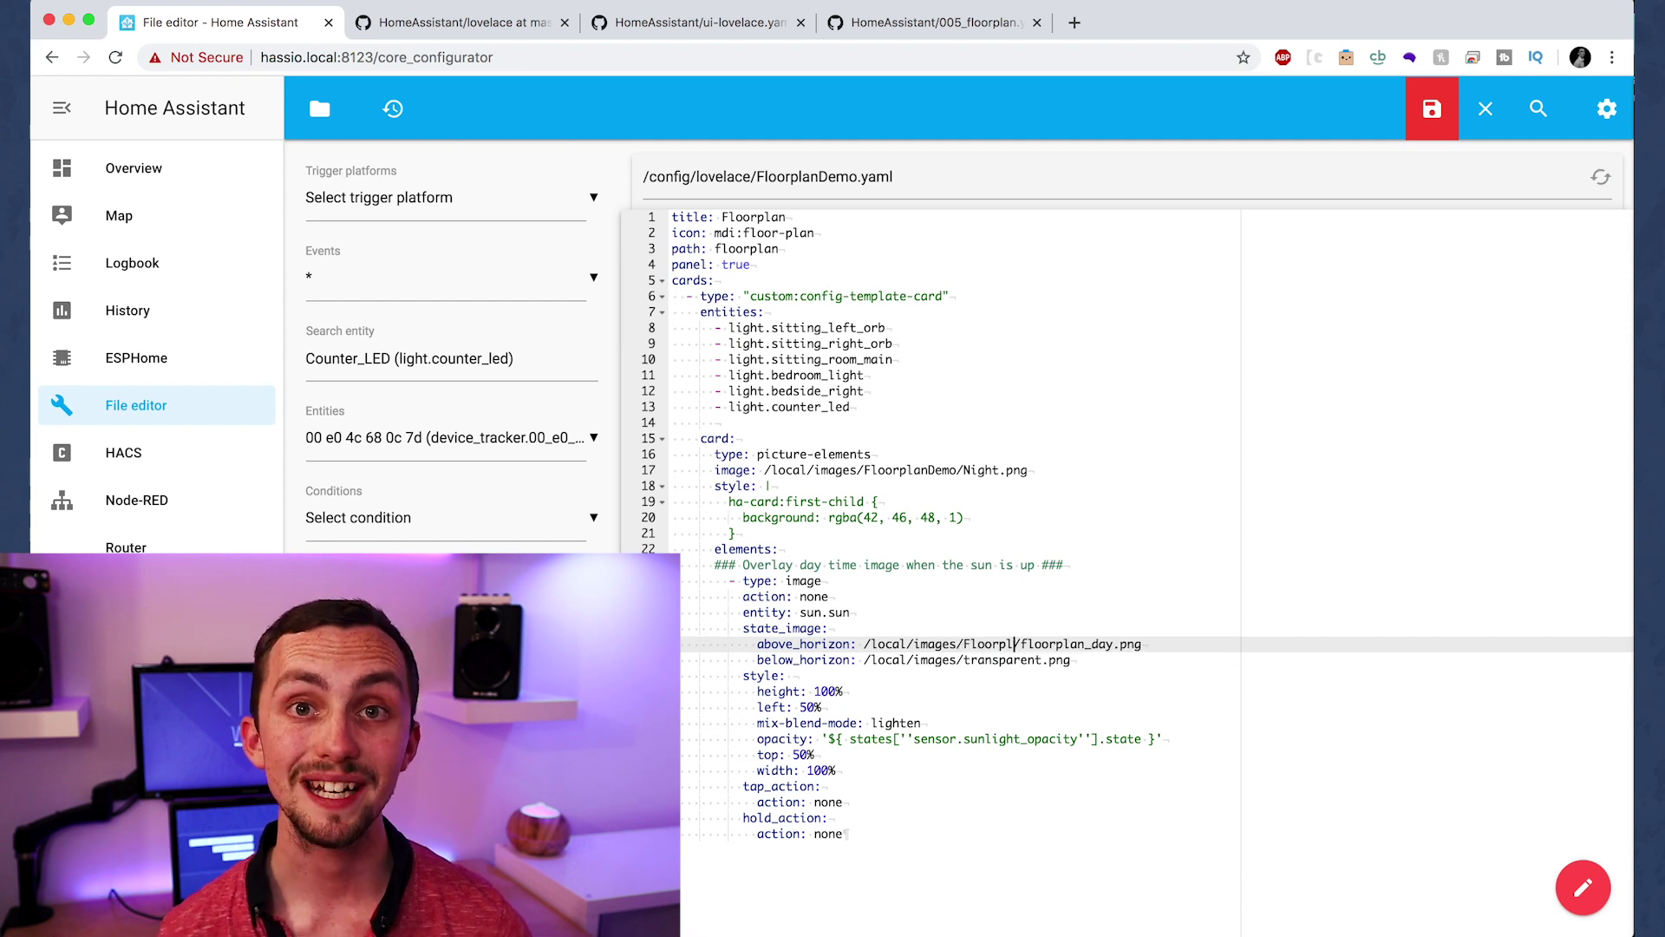
{"action": "type", "text": "o"}
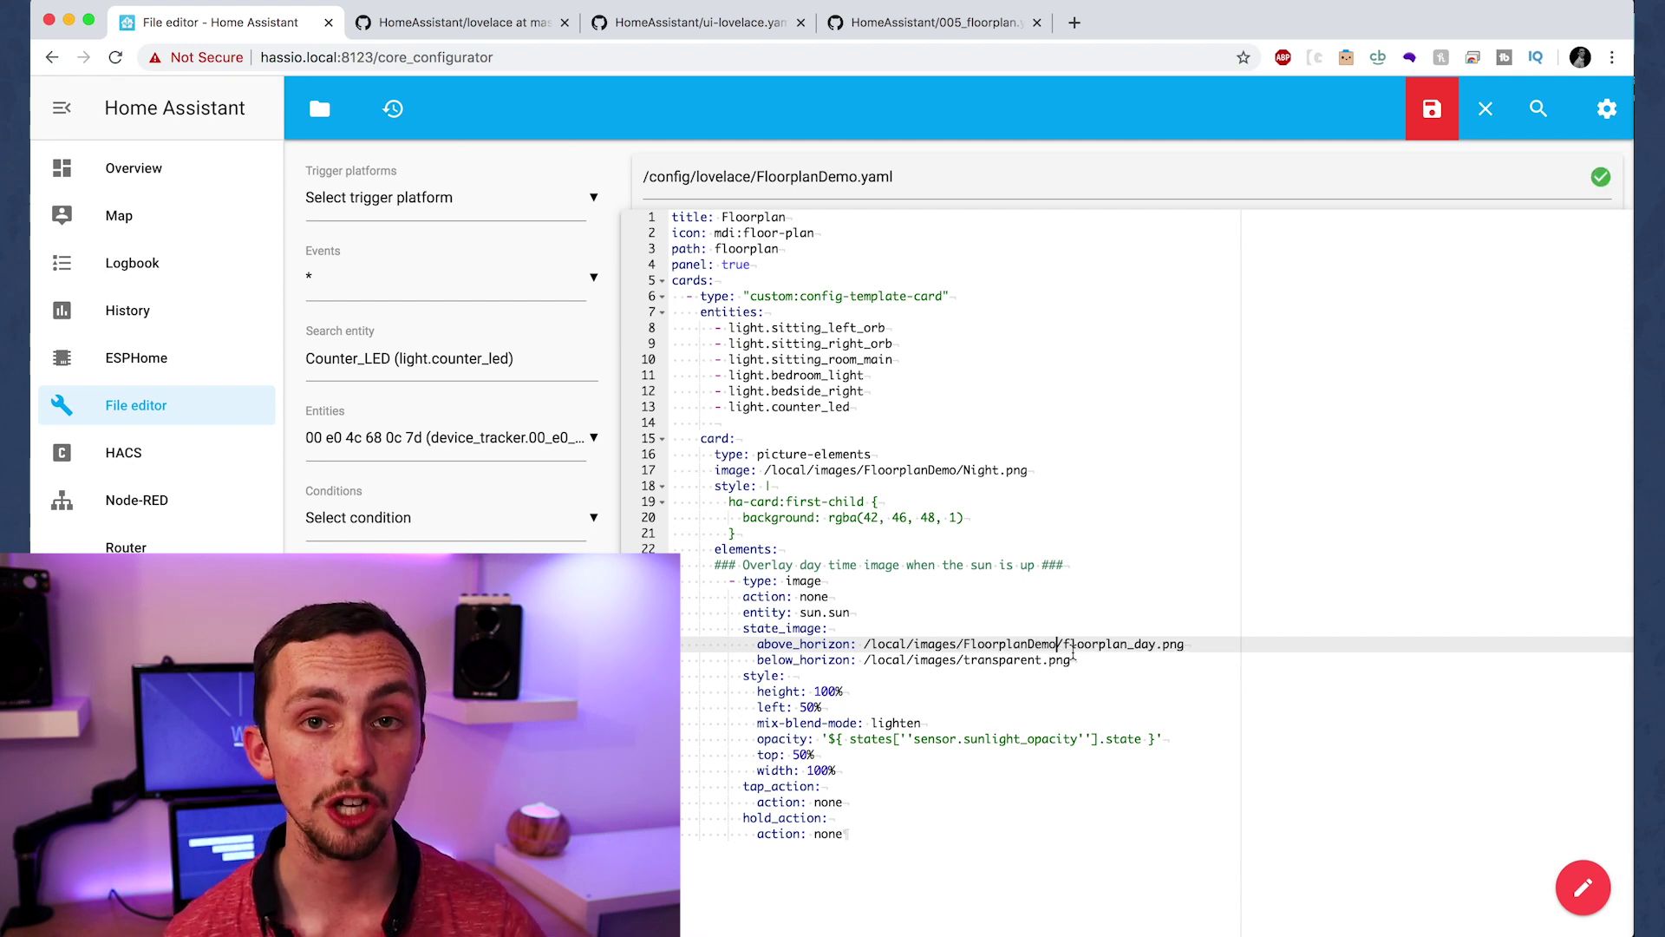
{"action": "left_click_drag", "start_coordinate": [1157, 643], "coordinate": [1065, 643]}
{"action": "type", "text": "Day"}
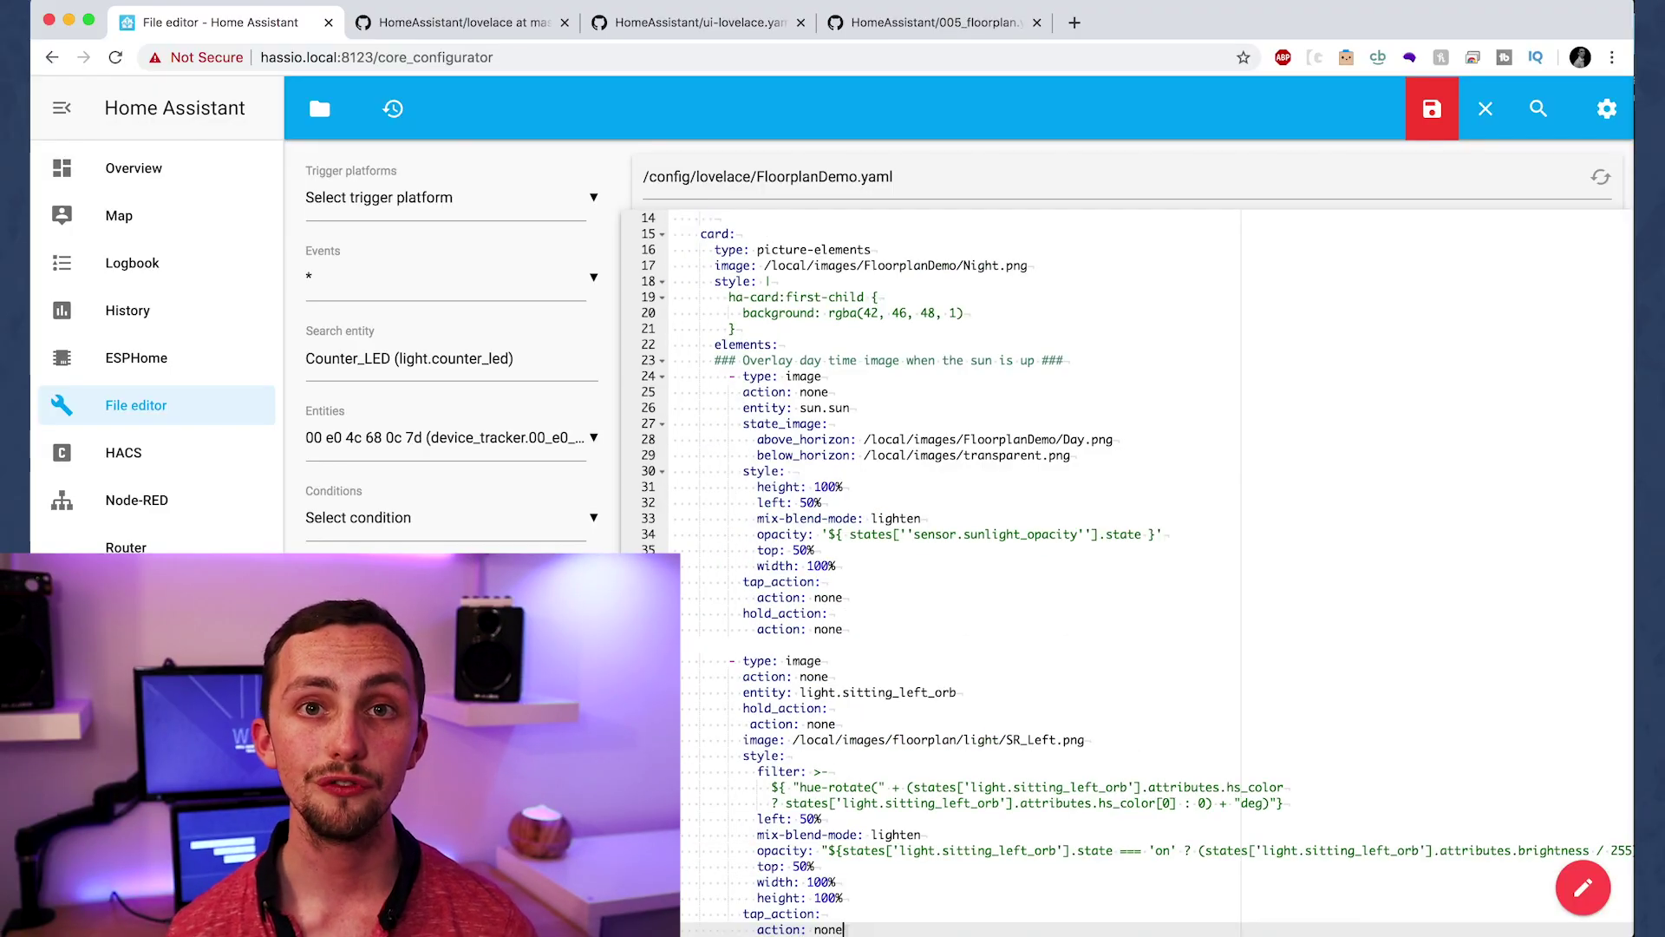
- Save, then copy the day-overlay comment line above the new sitting_left_orb element
{"action": "key", "text": "ctrl+s"}
{"action": "left_click", "coordinate": [746, 646]}
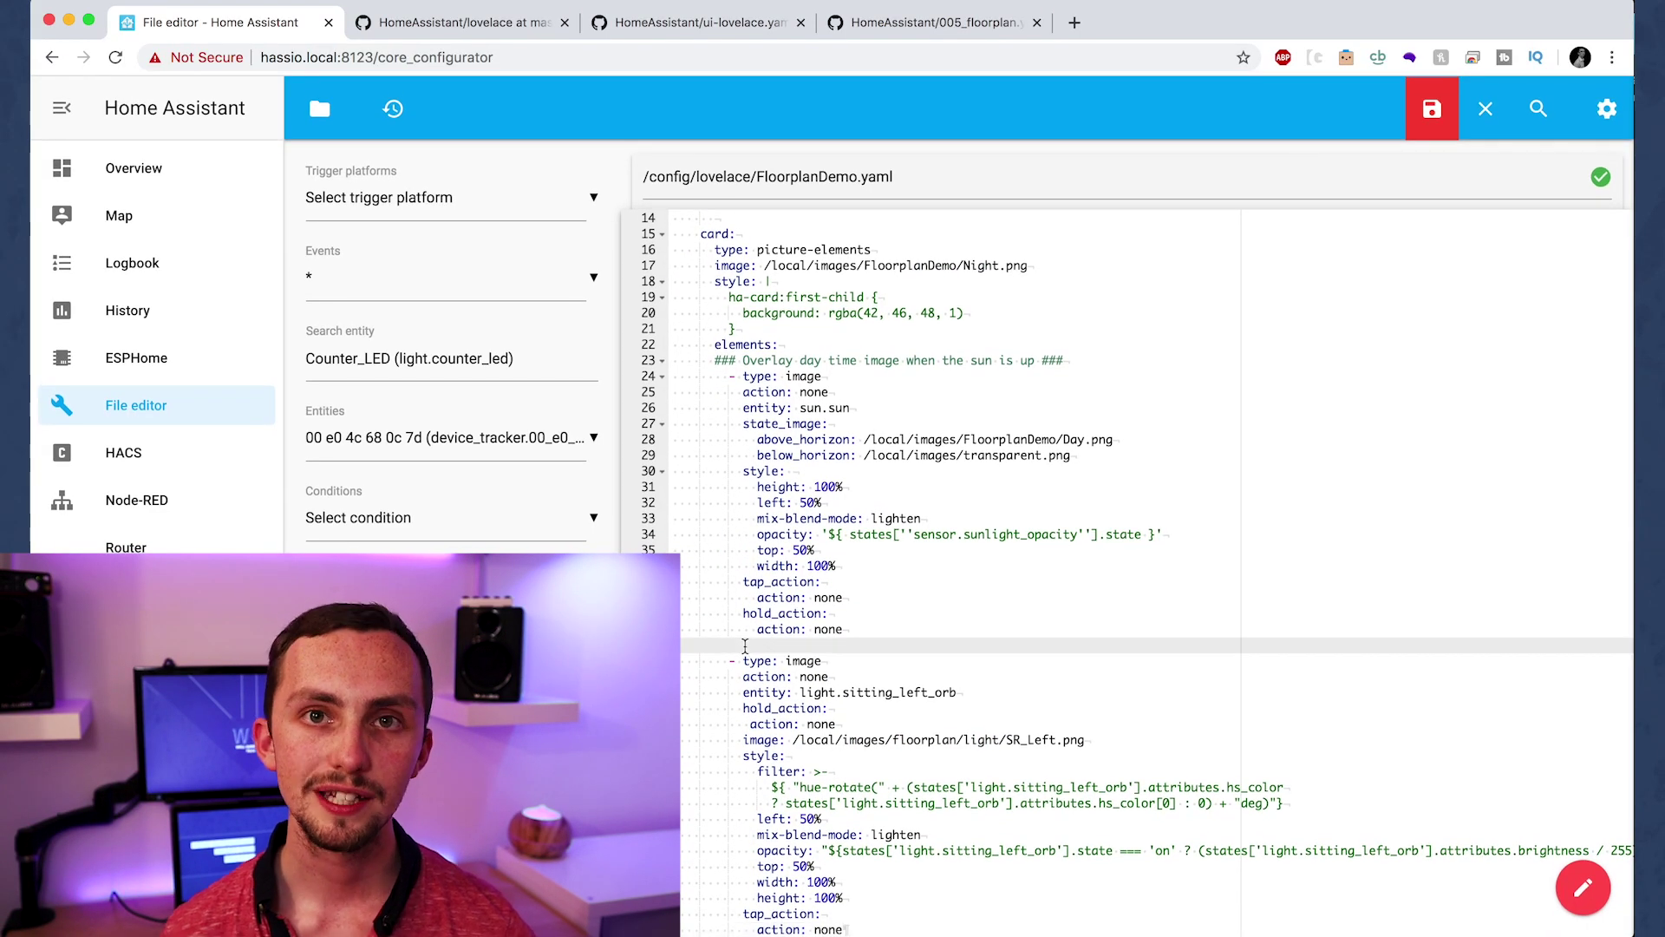
{"action": "left_click_drag", "start_coordinate": [1065, 360], "coordinate": [714, 360]}
{"action": "key", "text": "super+c"}
{"action": "left_click", "coordinate": [724, 646]}
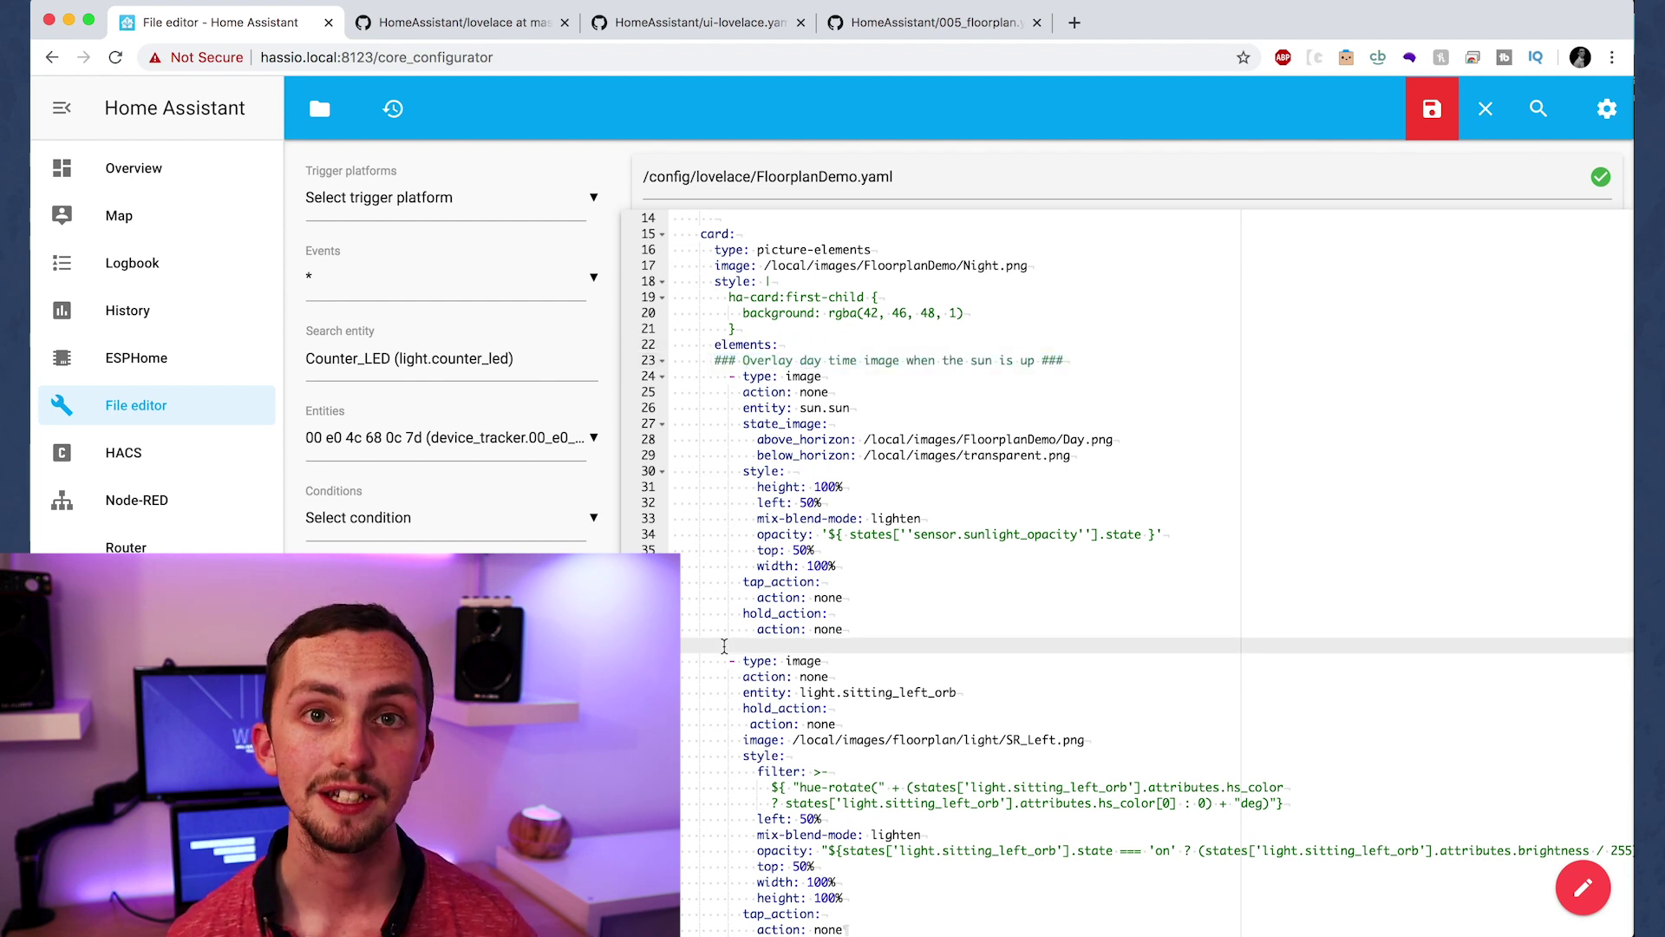
{"action": "key", "text": "super+v"}
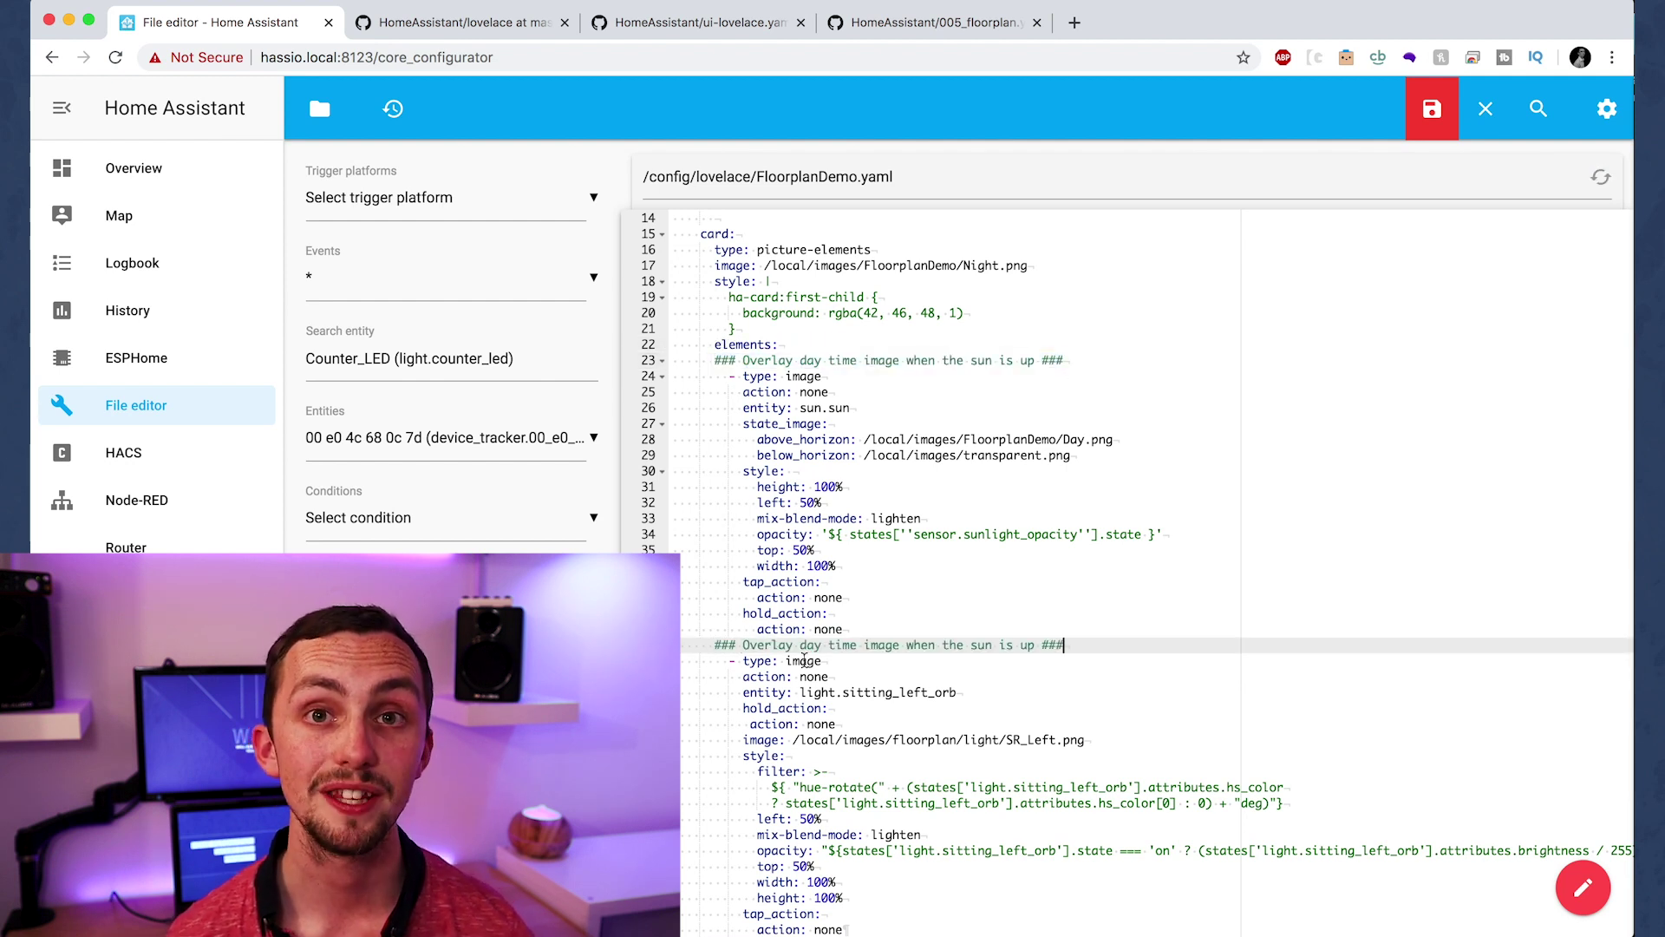
{"action": "left_click", "coordinate": [881, 632]}
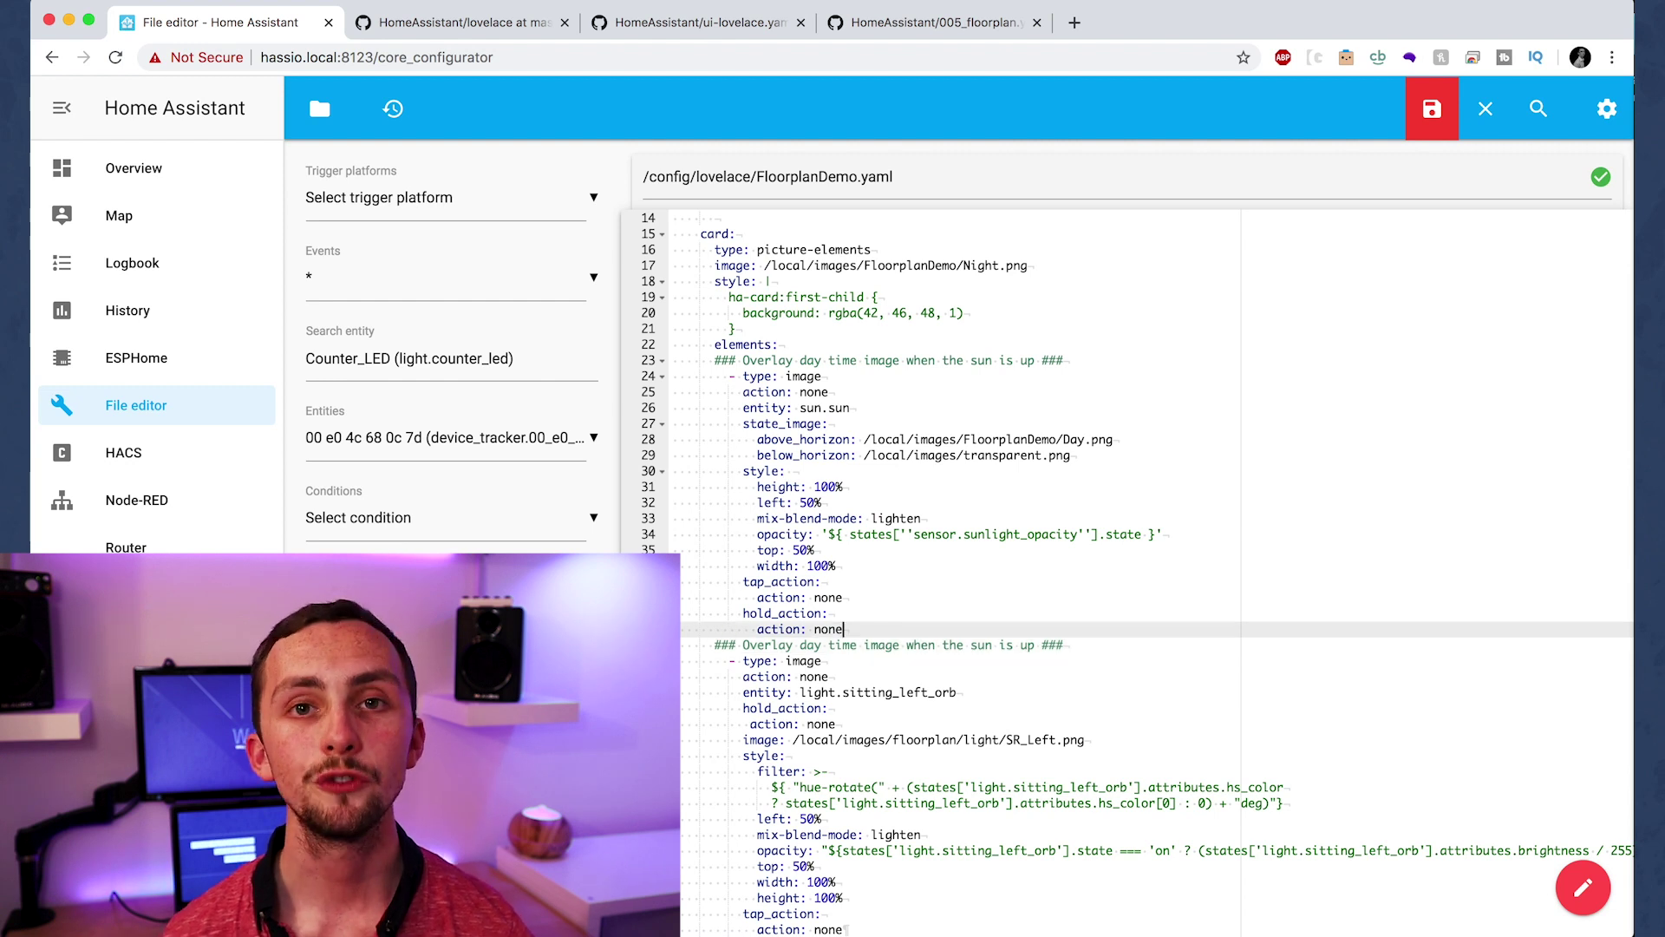
{"action": "key", "text": "Return"}
- Reword the copied comment to 'Overlay light image when the light is on'
{"action": "left_click", "coordinate": [948, 669]}
{"action": "left_click_drag", "start_coordinate": [801, 662], "coordinate": [858, 662]}
{"action": "type", "text": "light"}
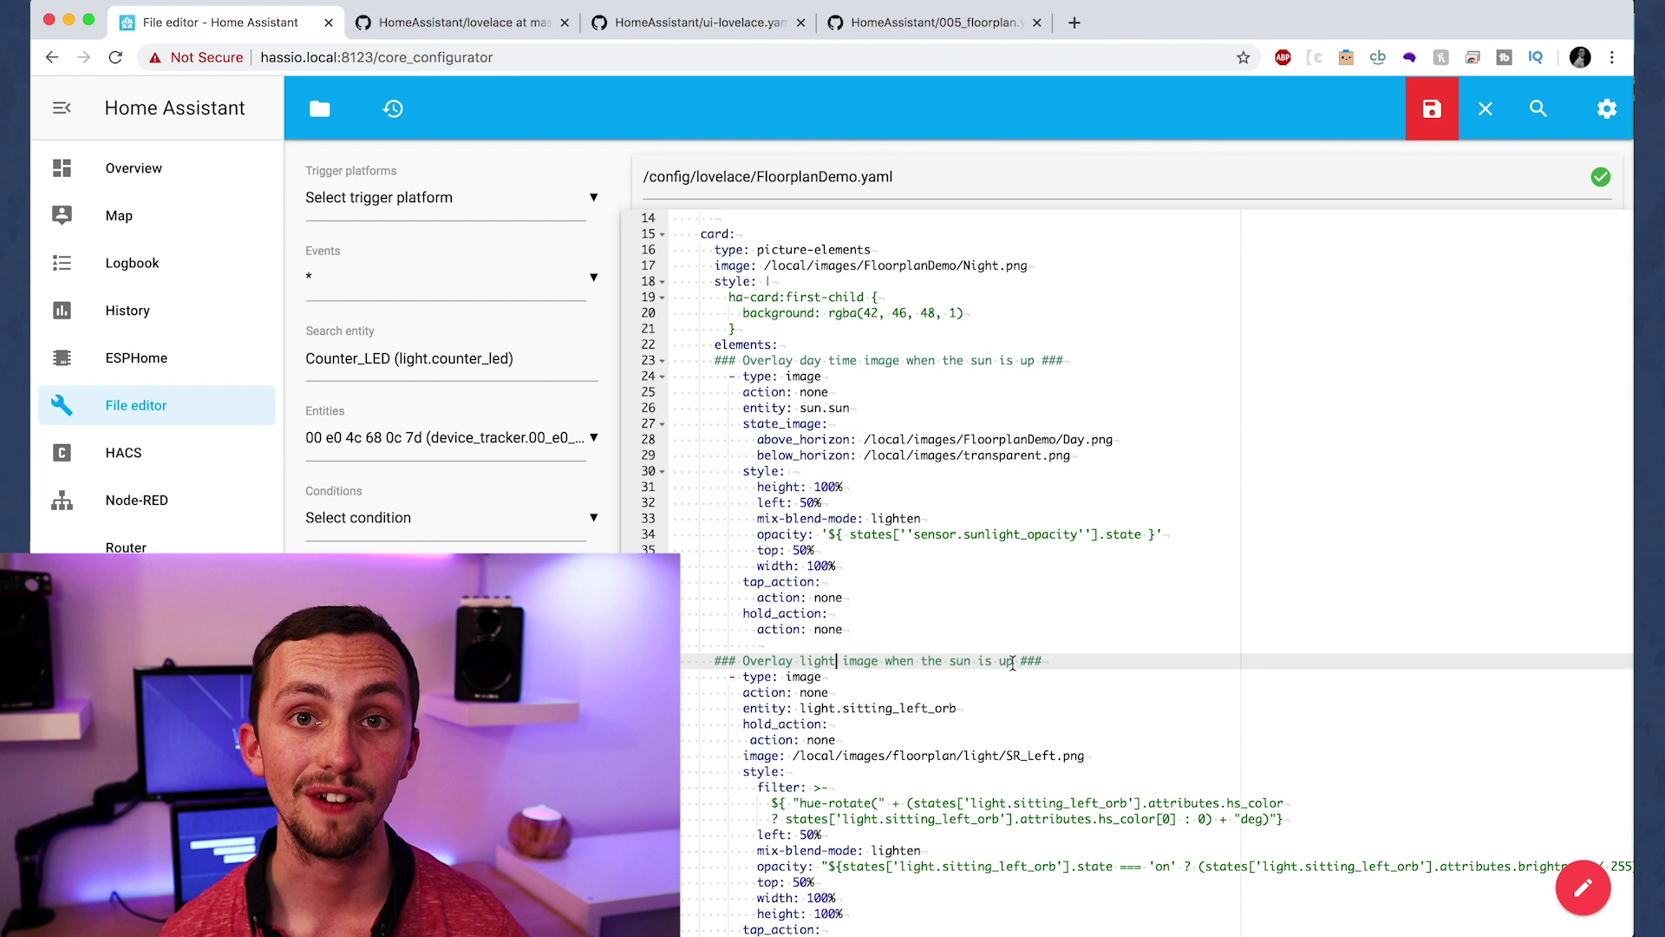
{"action": "left_click_drag", "start_coordinate": [1013, 663], "coordinate": [951, 662]}
{"action": "type", "text": "ligh"}
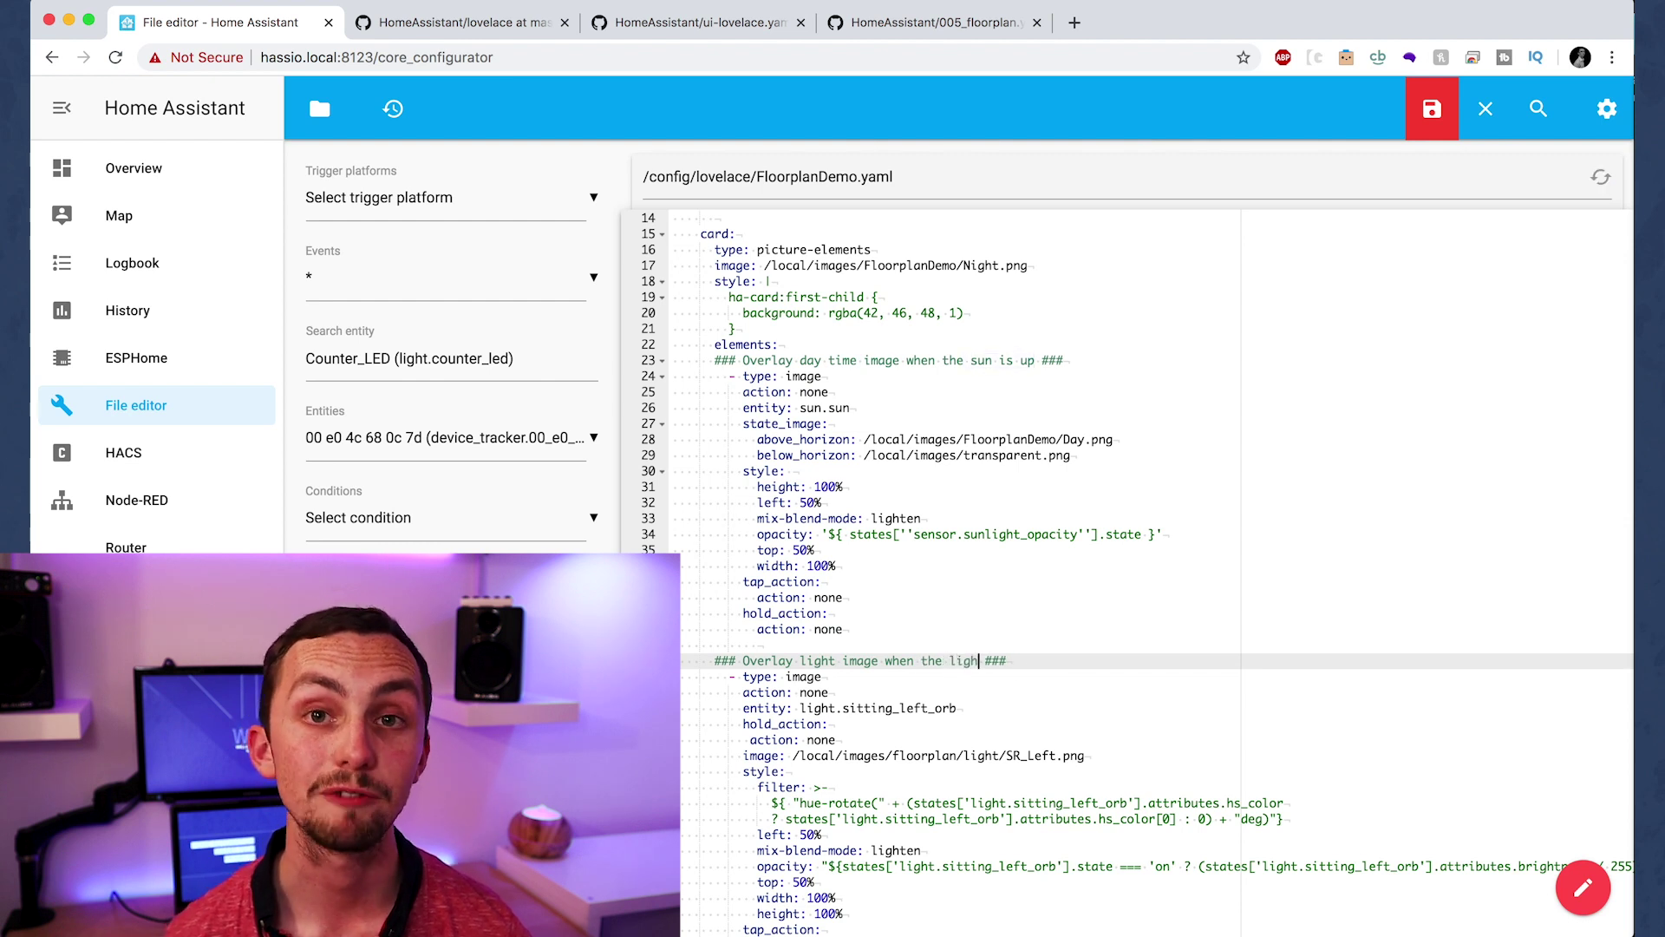
{"action": "type", "text": "t is on"}
{"action": "left_click", "coordinate": [973, 693]}
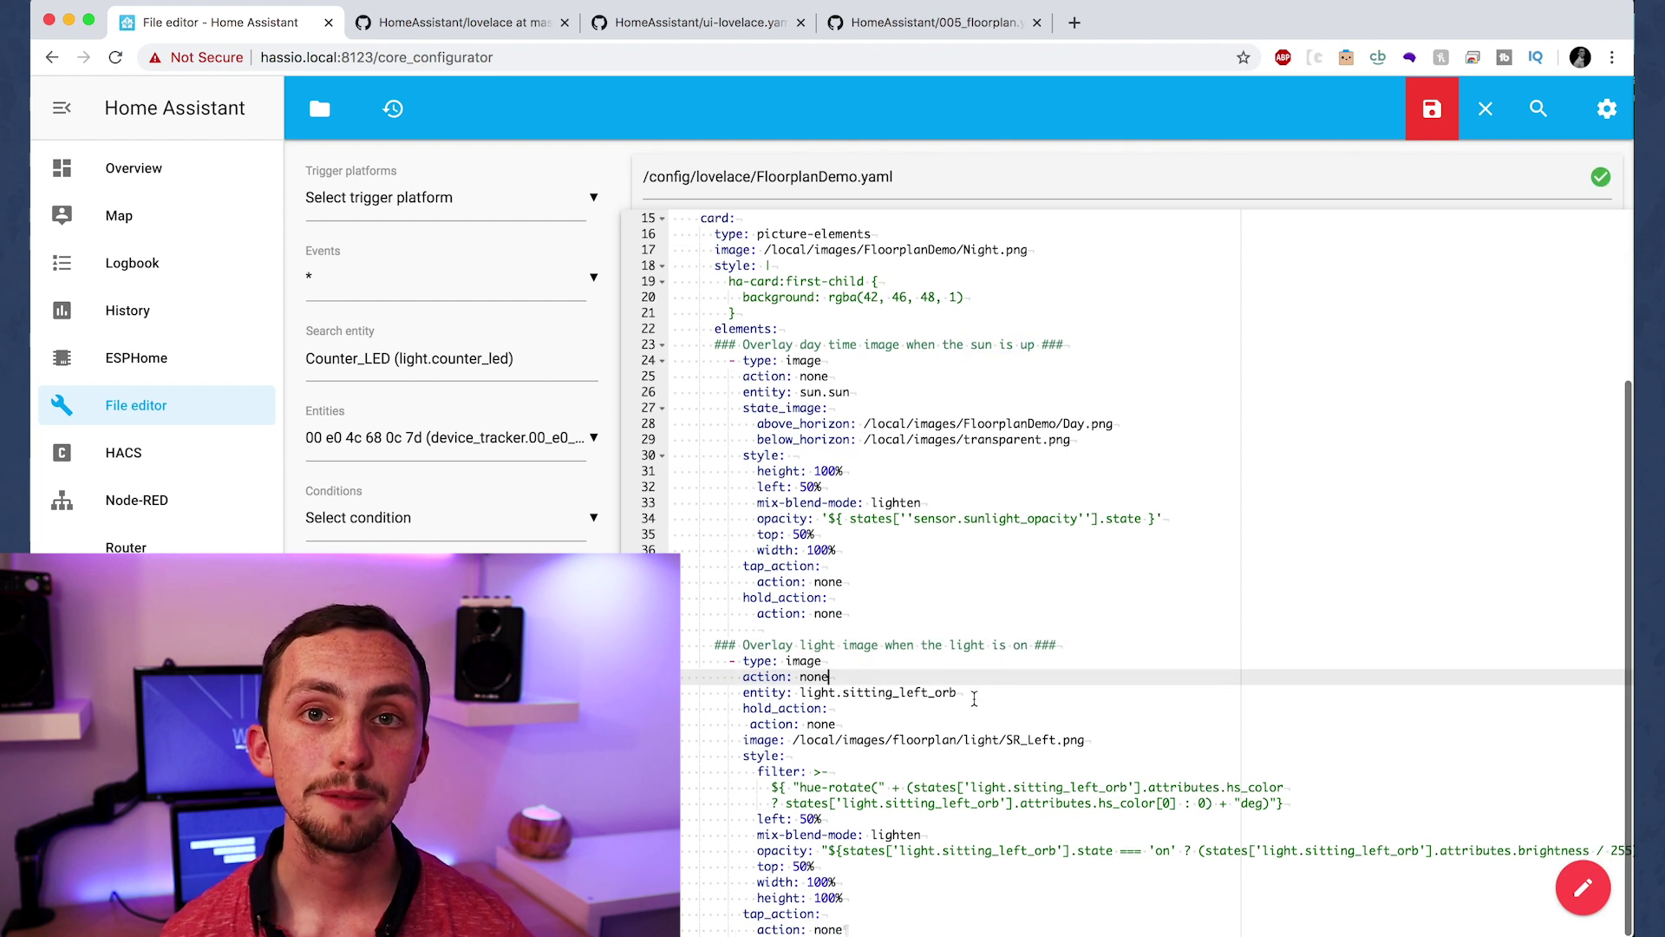
- Change the element's image path to /local/images/FloorplanDemo/FloorLight.png
{"action": "scroll", "coordinate": [976, 698], "scroll_direction": "down", "scroll_amount": 1}
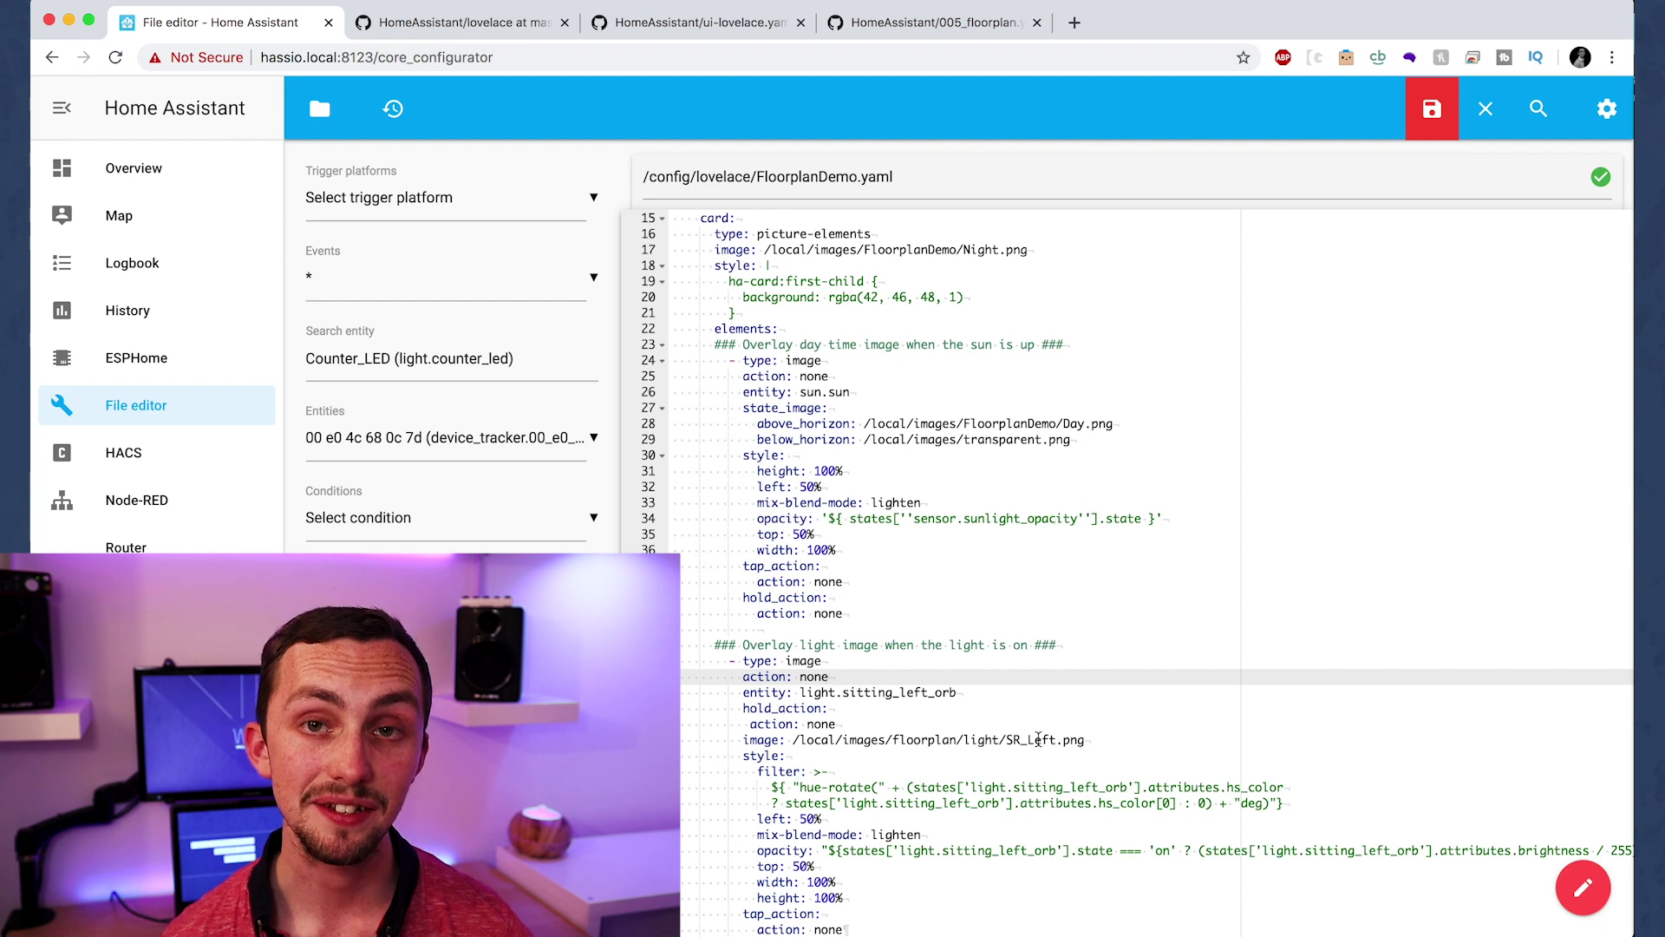
{"action": "left_click_drag", "start_coordinate": [1102, 742], "coordinate": [892, 740]}
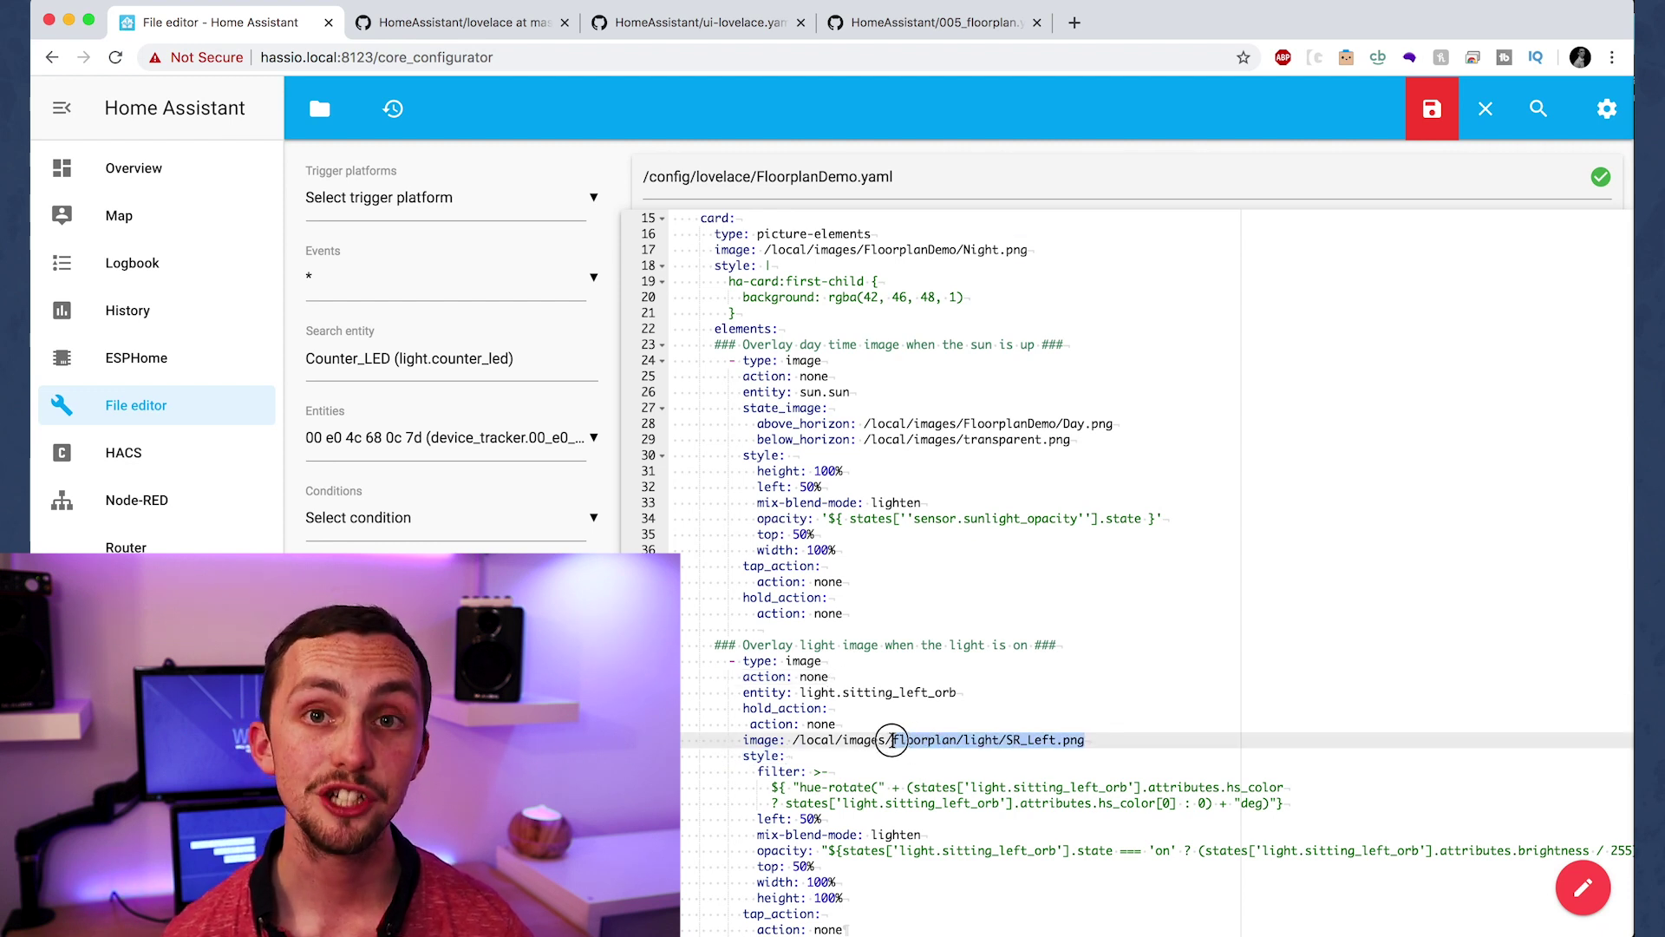
{"action": "type", "text": "Fl"}
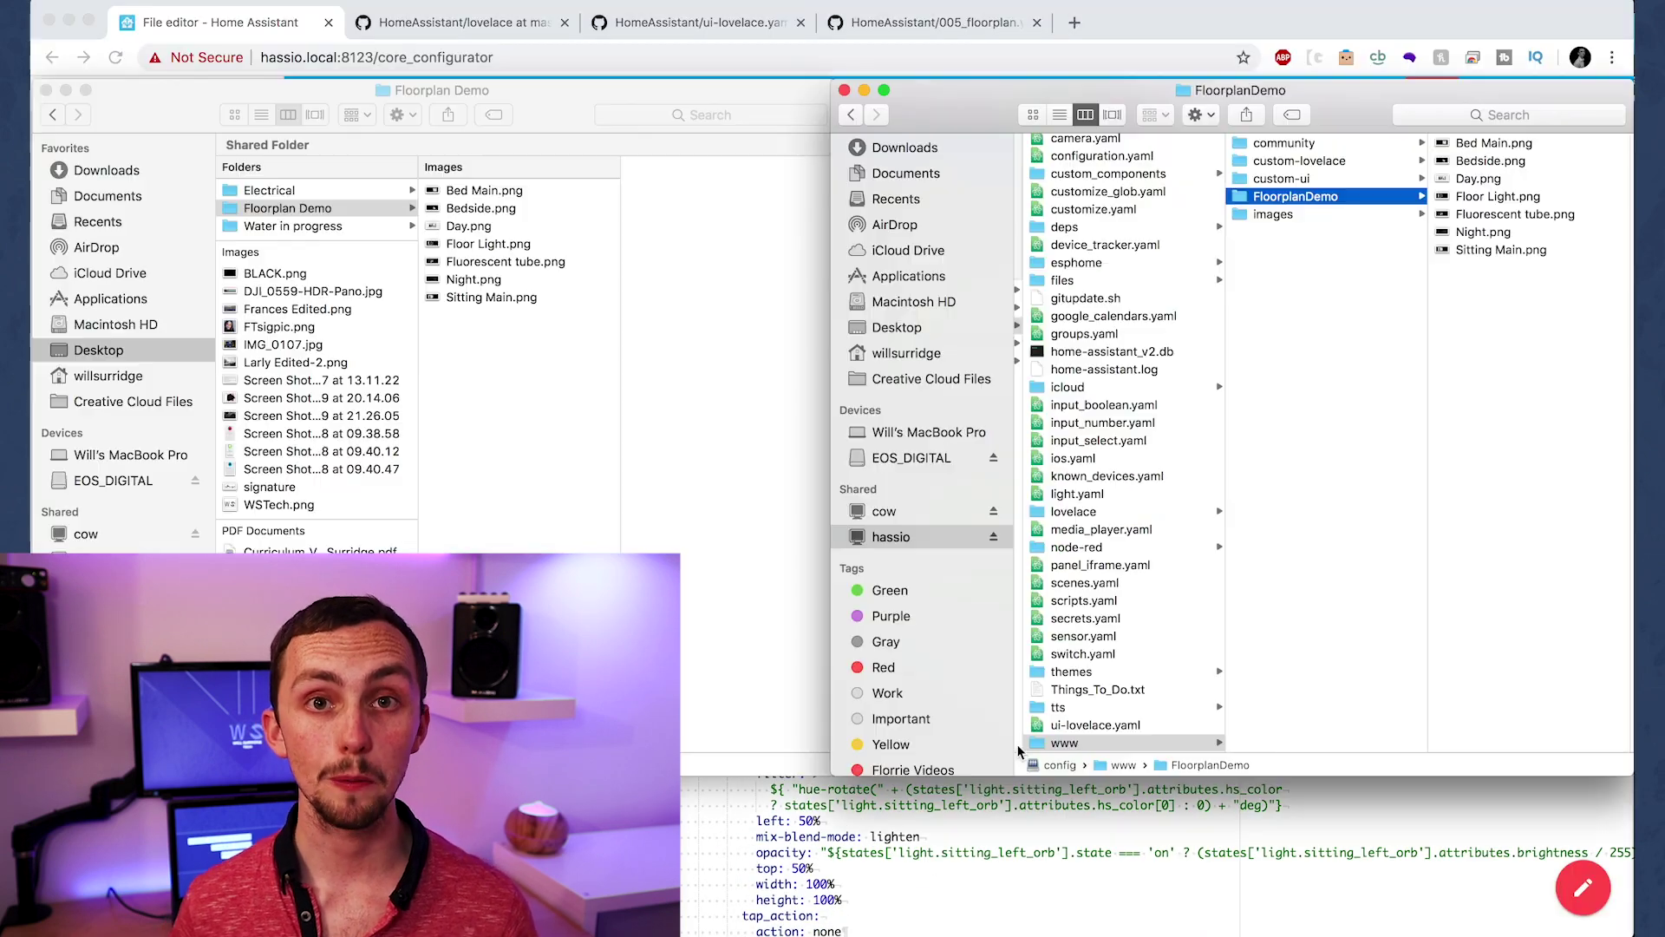
{"action": "left_click", "coordinate": [1474, 143]}
{"action": "left_click", "coordinate": [1301, 196]}
{"action": "left_click", "coordinate": [1301, 249]}
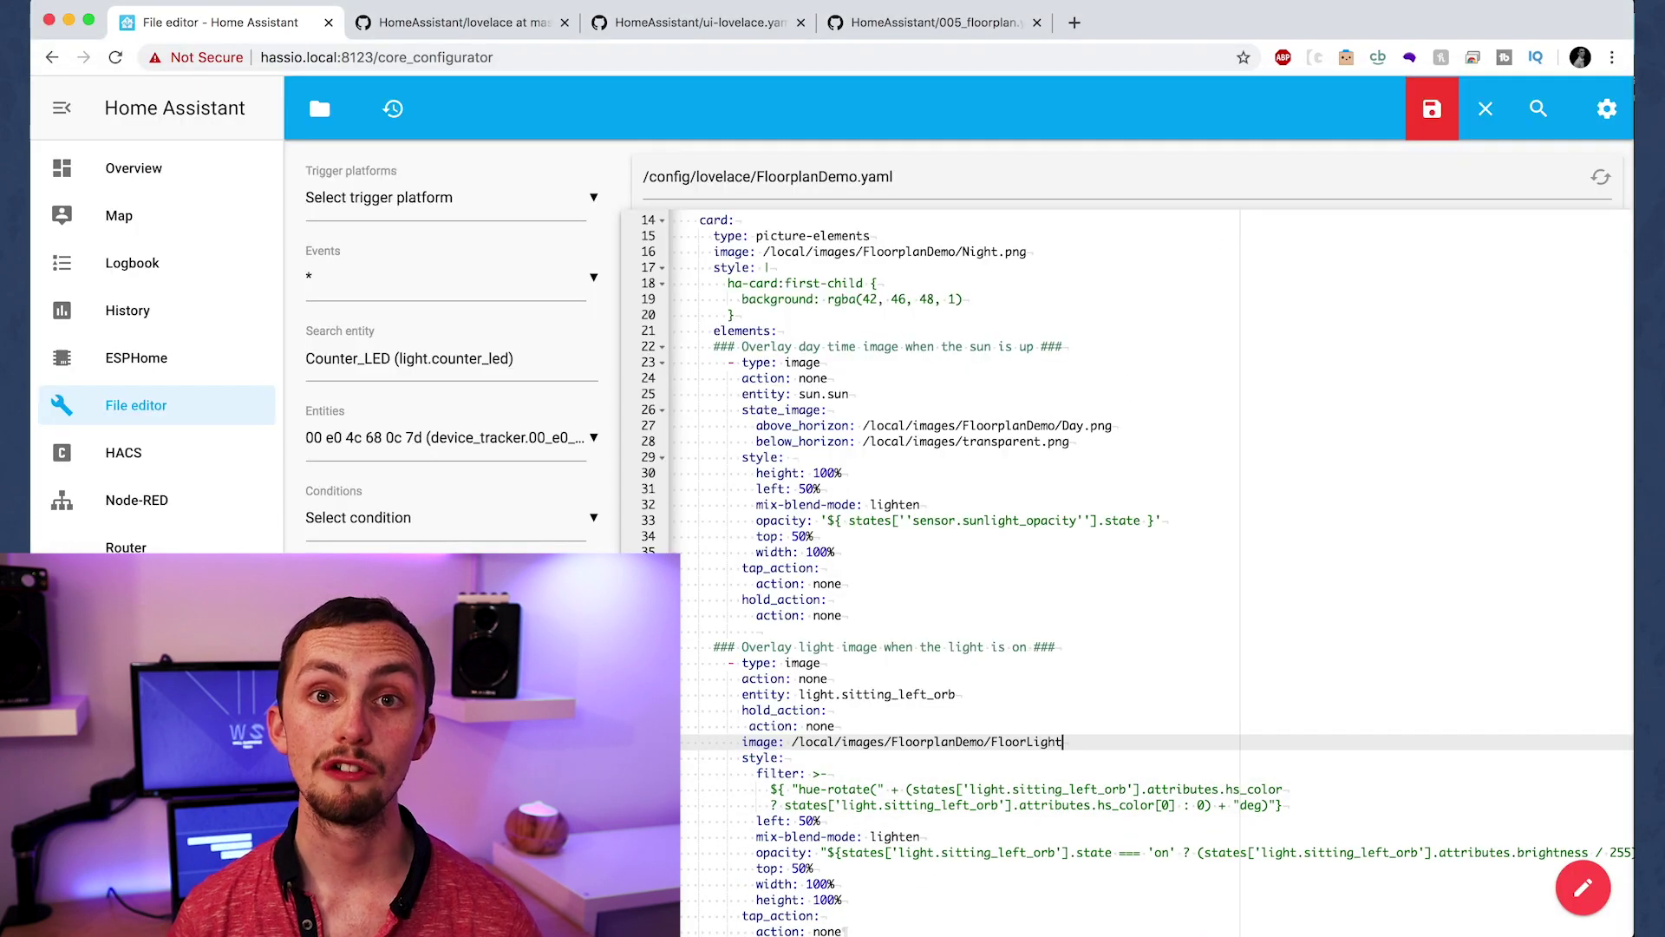
{"action": "type", "text": ".png"}
{"action": "key", "text": "Down"}
{"action": "key", "text": "Down"}
{"action": "key", "text": "Down"}
{"action": "key", "text": "Down"}
{"action": "key", "text": "Down"}
{"action": "key", "text": "Down"}
{"action": "key", "text": "Down"}
{"action": "key", "text": "Down"}
{"action": "key", "text": "Down"}
{"action": "key", "text": "Down"}
{"action": "key", "text": "Down"}
{"action": "key", "text": "Down"}
{"action": "key", "text": "Down"}
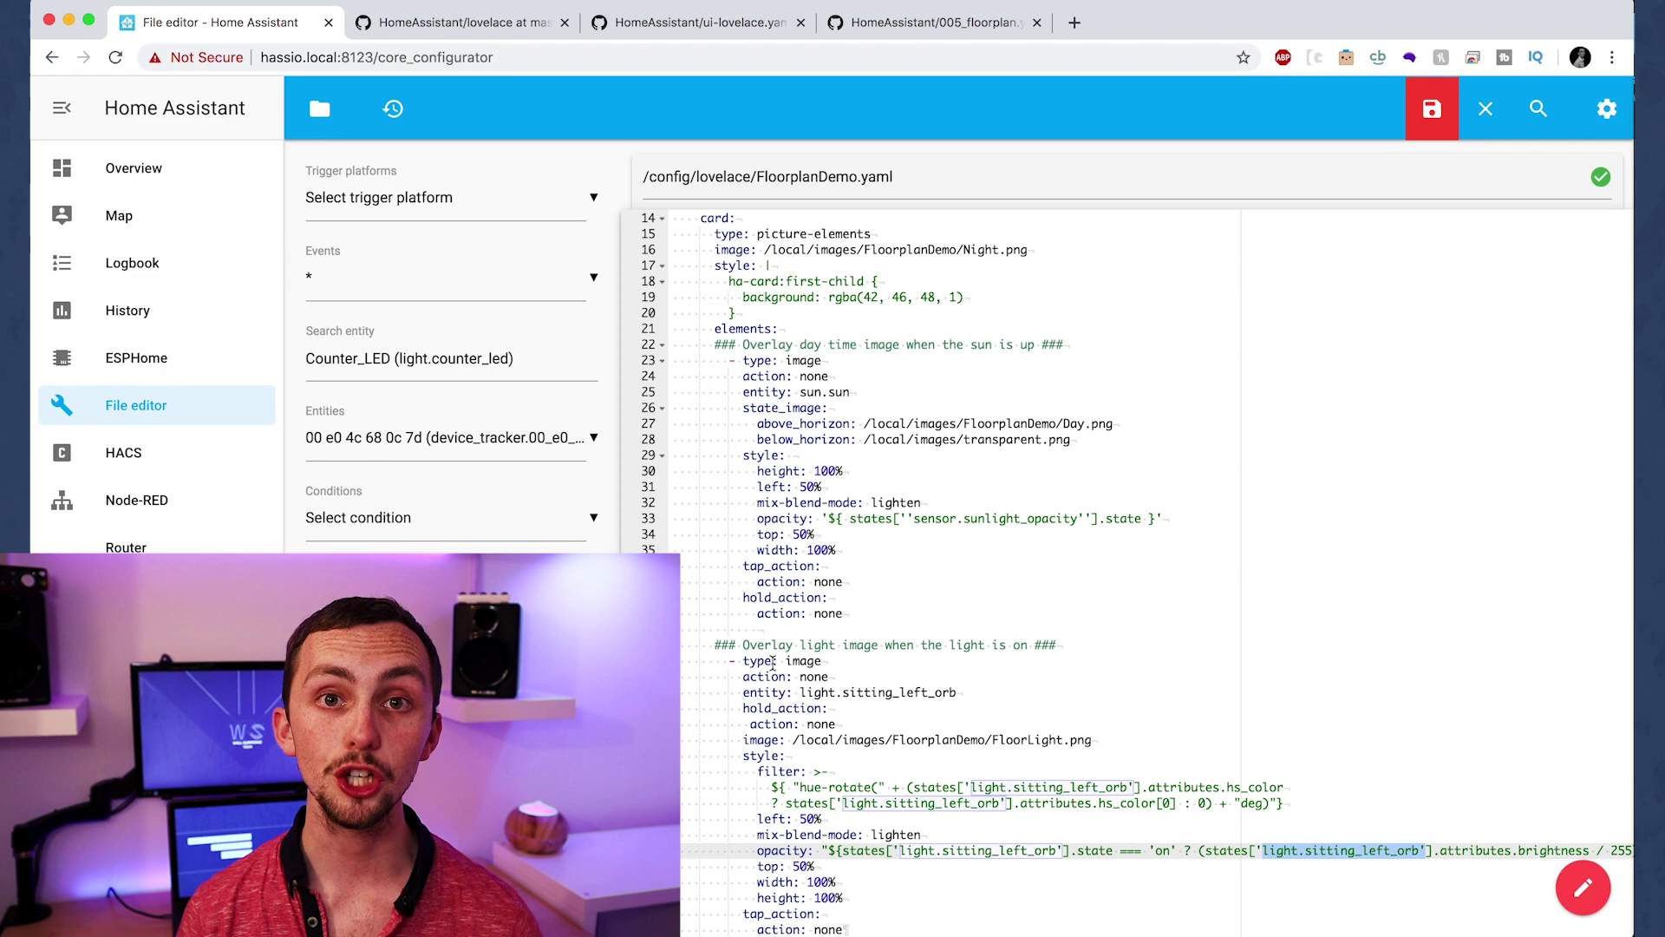
- Duplicate the light block and change the first copy's sitting_left_orb references to sitting_room_main
{"action": "key", "text": "shift+Up"}
{"action": "key", "text": "shift+Up"}
{"action": "key", "text": "shift+Up"}
{"action": "key", "text": "shift+Up"}
{"action": "key", "text": "shift+Up"}
{"action": "key", "text": "shift+Up"}
{"action": "key", "text": "shift+Up"}
{"action": "key", "text": "shift+Up"}
{"action": "key", "text": "shift+Up"}
{"action": "key", "text": "shift+Up"}
{"action": "key", "text": "shift+Up"}
{"action": "key", "text": "shift+Up"}
{"action": "key", "text": "shift+Up"}
{"action": "key", "text": "shift+Up"}
{"action": "key", "text": "shift+Up"}
{"action": "key", "text": "shift+Up"}
{"action": "key", "text": "shift+Up"}
{"action": "key", "text": "shift+Up"}
{"action": "key", "text": "shift+Up"}
{"action": "key", "text": "super+c"}
{"action": "key", "text": "Right"}
{"action": "key", "text": "super+v"}
{"action": "double_click", "coordinate": [902, 684]}
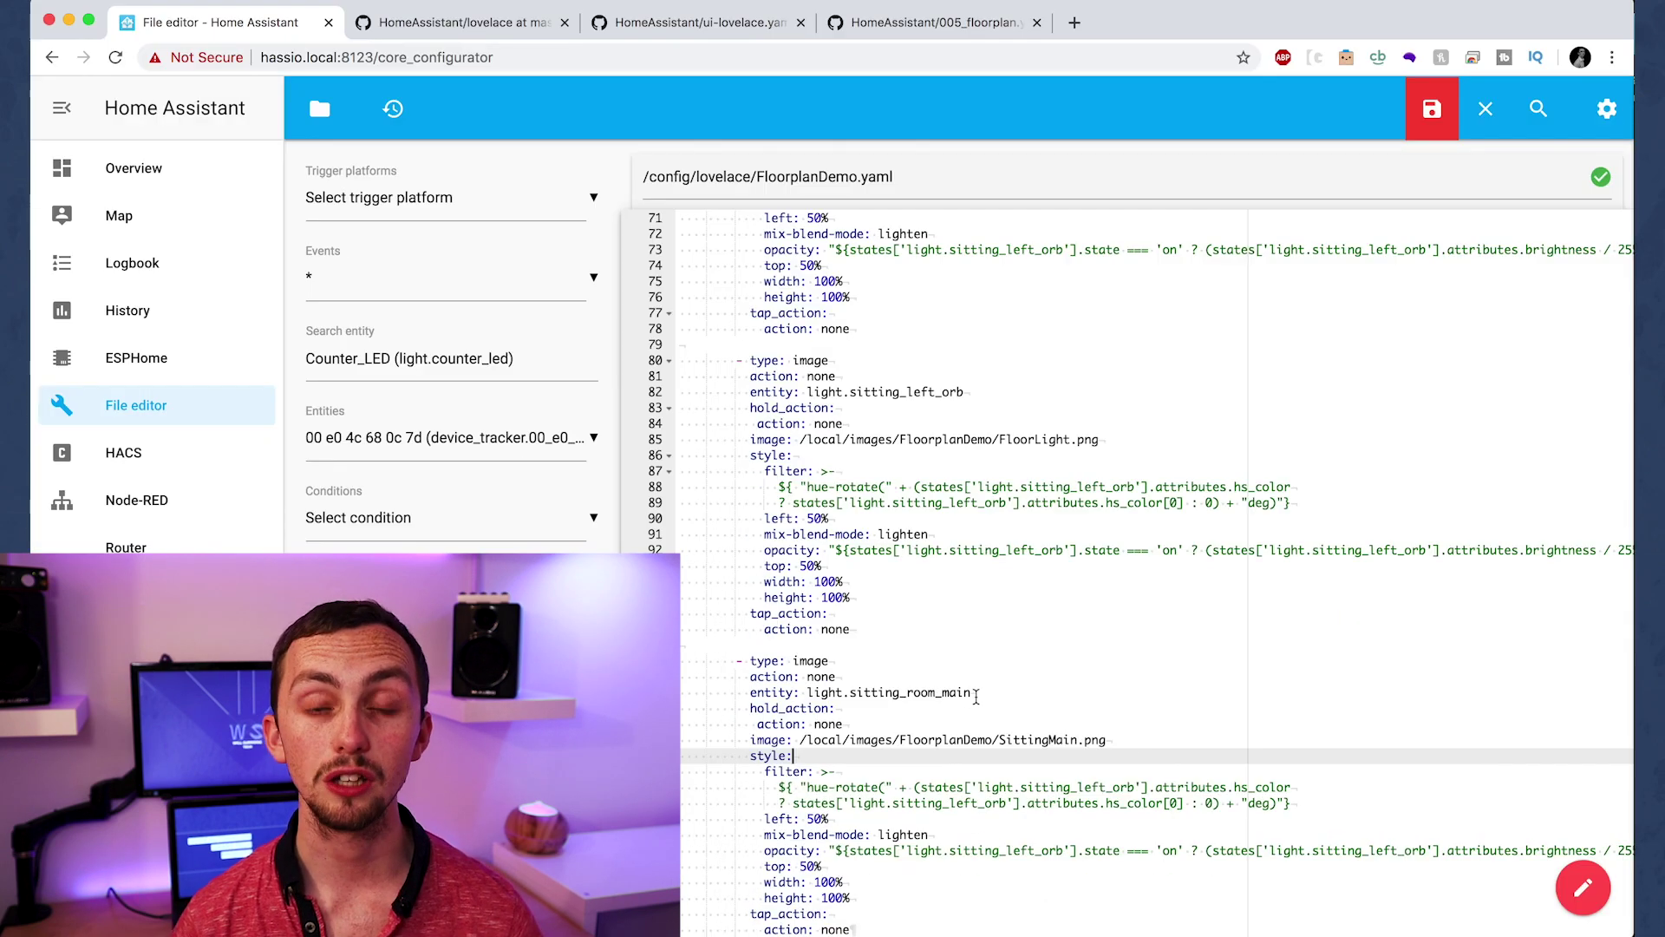
{"action": "double_click", "coordinate": [1033, 786]}
{"action": "key", "text": "super+v"}
{"action": "double_click", "coordinate": [920, 803]}
{"action": "key", "text": "super+v"}
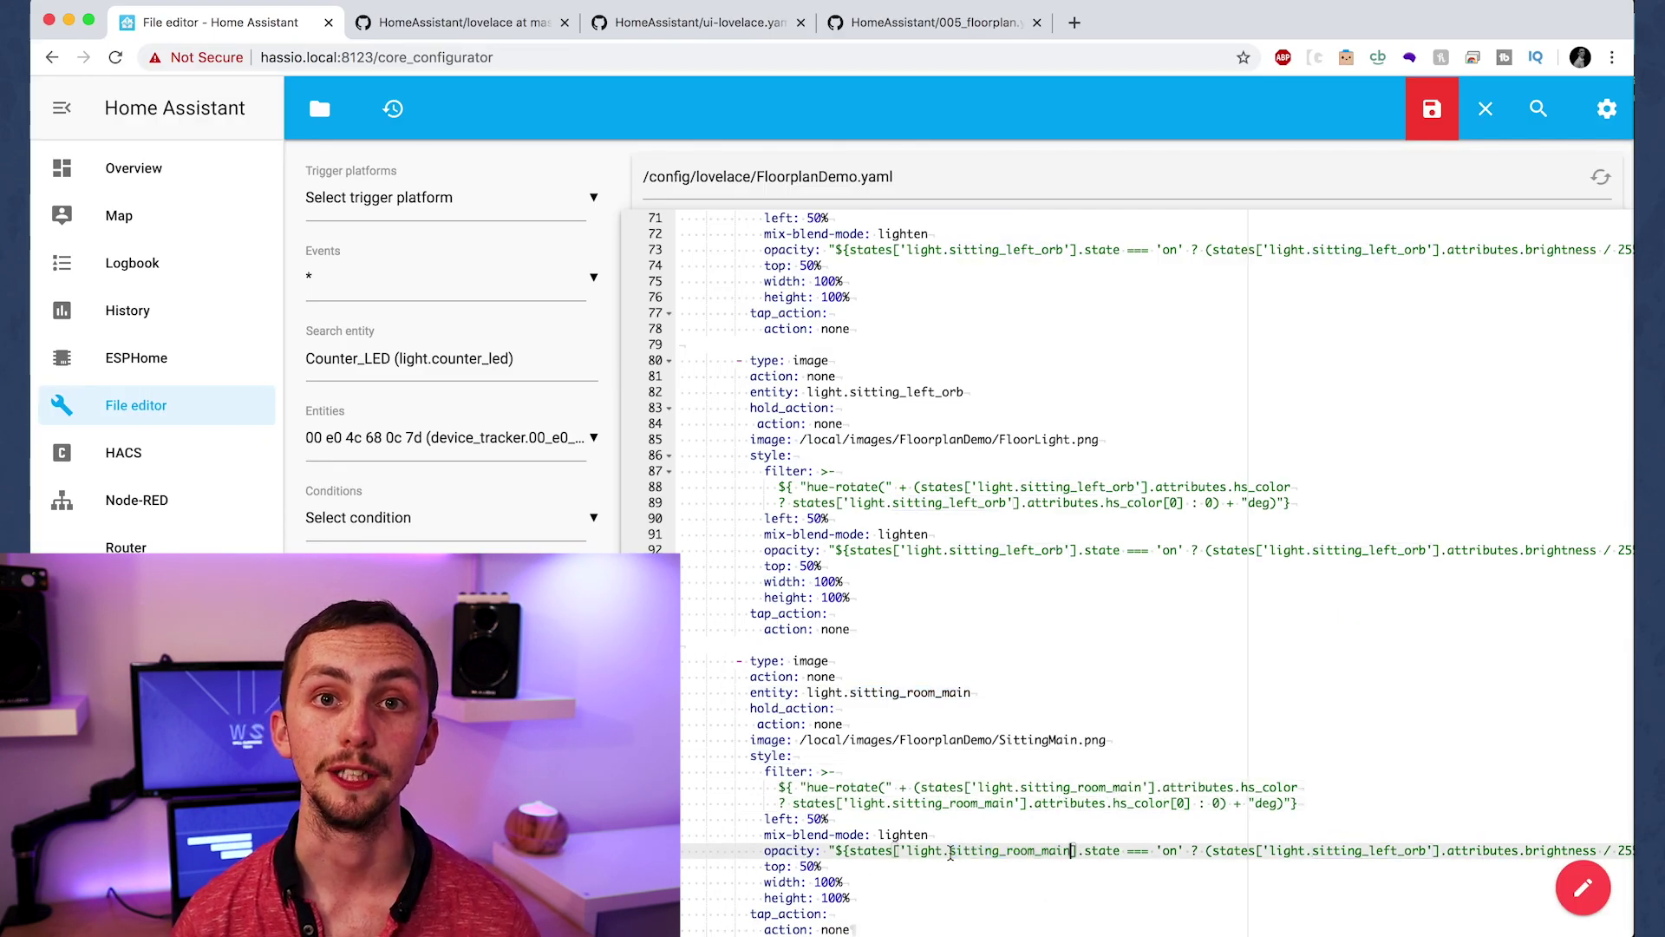
{"action": "double_click", "coordinate": [997, 850]}
{"action": "key", "text": "super+v"}
{"action": "double_click", "coordinate": [1388, 850]}
{"action": "key", "text": "super+v"}
{"action": "scroll", "coordinate": [1131, 877], "scroll_direction": "up", "scroll_amount": 20}
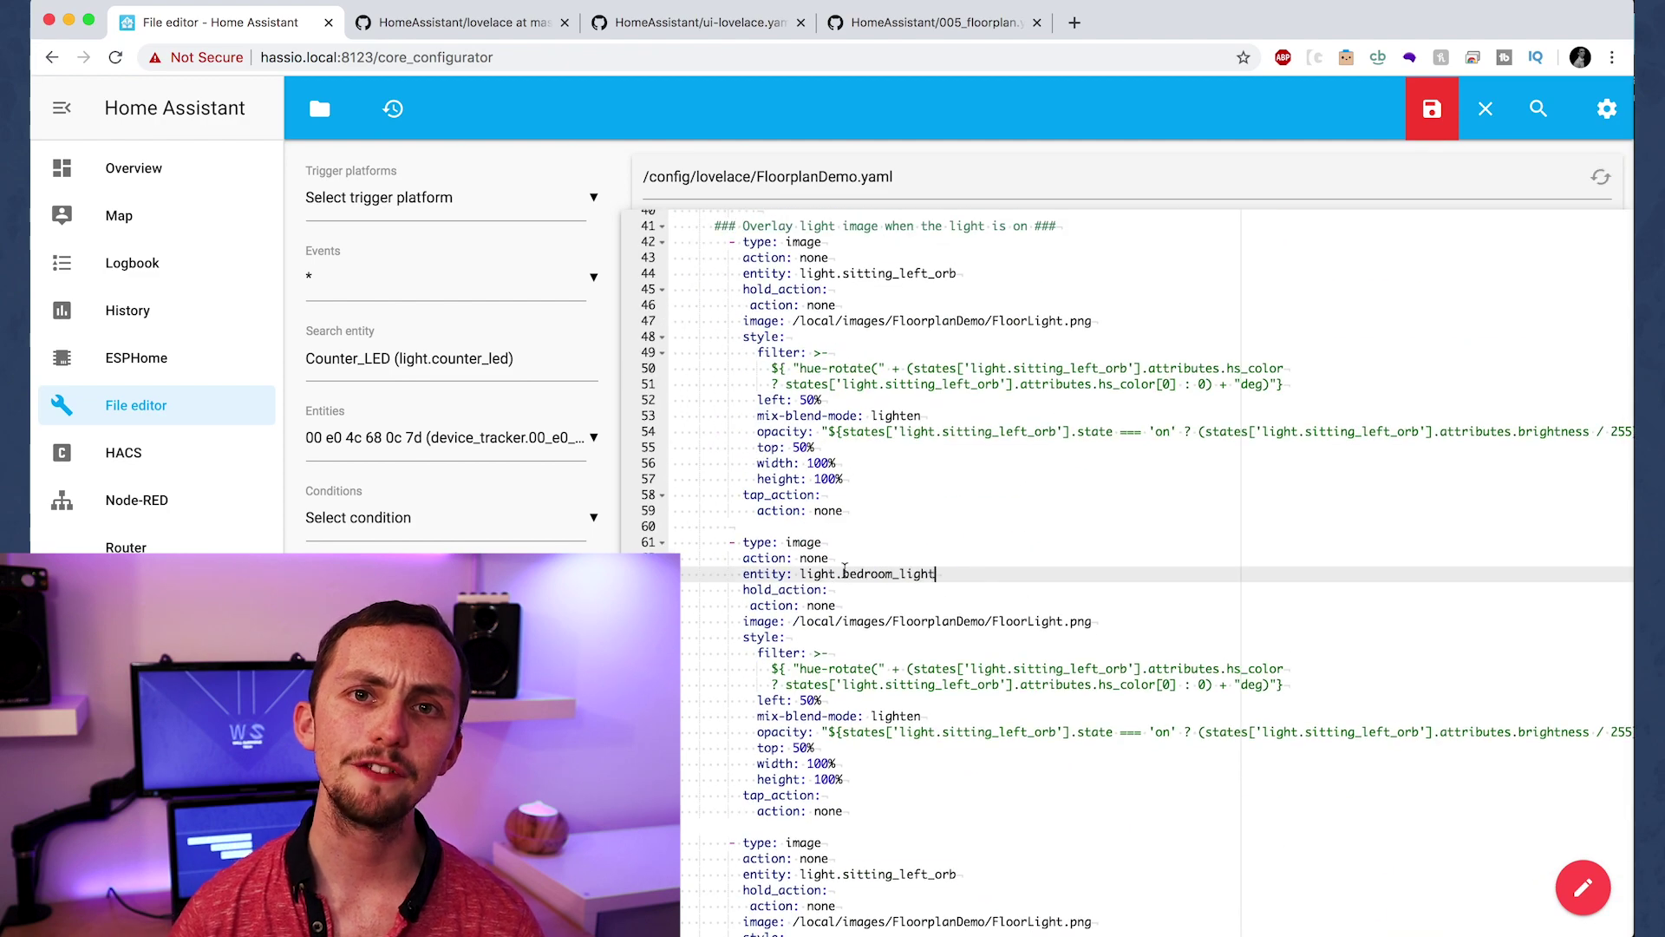
{"action": "double_click", "coordinate": [998, 668]}
- Switch the next copies to bedroom_light and bedside_right, and begin replacing the SittingMain image name
{"action": "key", "text": "super+v"}
{"action": "left_click", "coordinate": [881, 684]}
{"action": "double_click", "coordinate": [945, 684]}
{"action": "key", "text": "super+v"}
{"action": "double_click", "coordinate": [963, 731]}
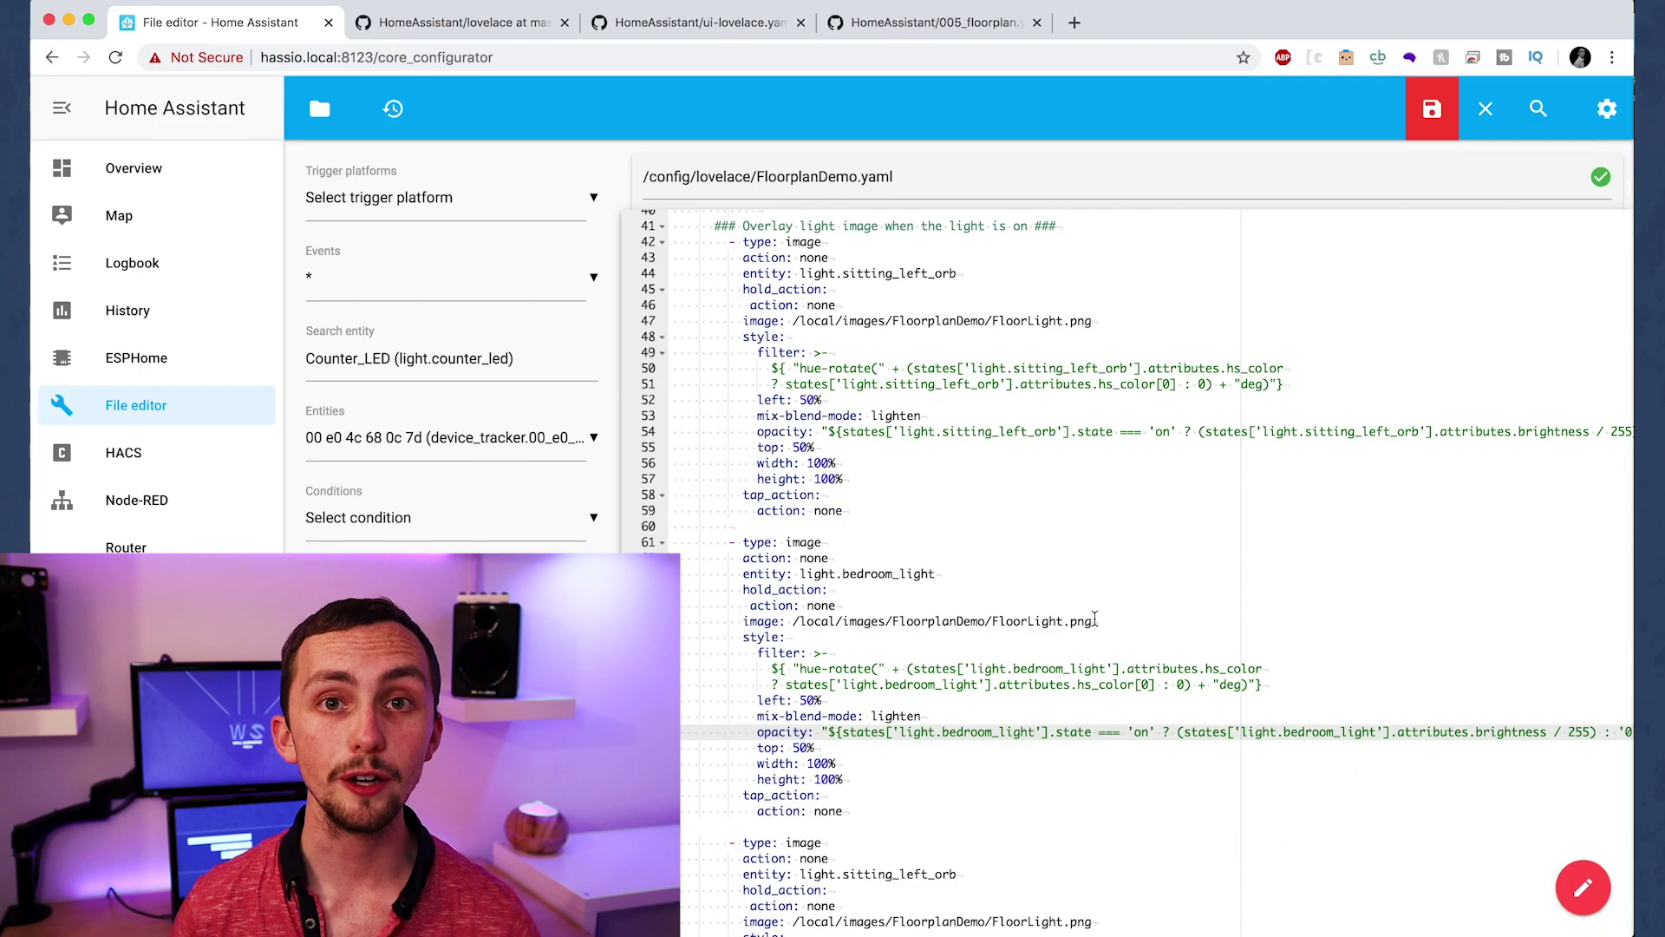
{"action": "left_click", "coordinate": [978, 701]}
{"action": "scroll", "coordinate": [979, 703], "scroll_direction": "down", "scroll_amount": 5}
{"action": "scroll", "coordinate": [978, 702], "scroll_direction": "up", "scroll_amount": 20}
{"action": "double_click", "coordinate": [792, 268]}
{"action": "key", "text": "super+c"}
{"action": "scroll", "coordinate": [792, 268], "scroll_direction": "down", "scroll_amount": 20}
{"action": "double_click", "coordinate": [1012, 490]}
{"action": "key", "text": "super+v"}
{"action": "double_click", "coordinate": [1282, 550]}
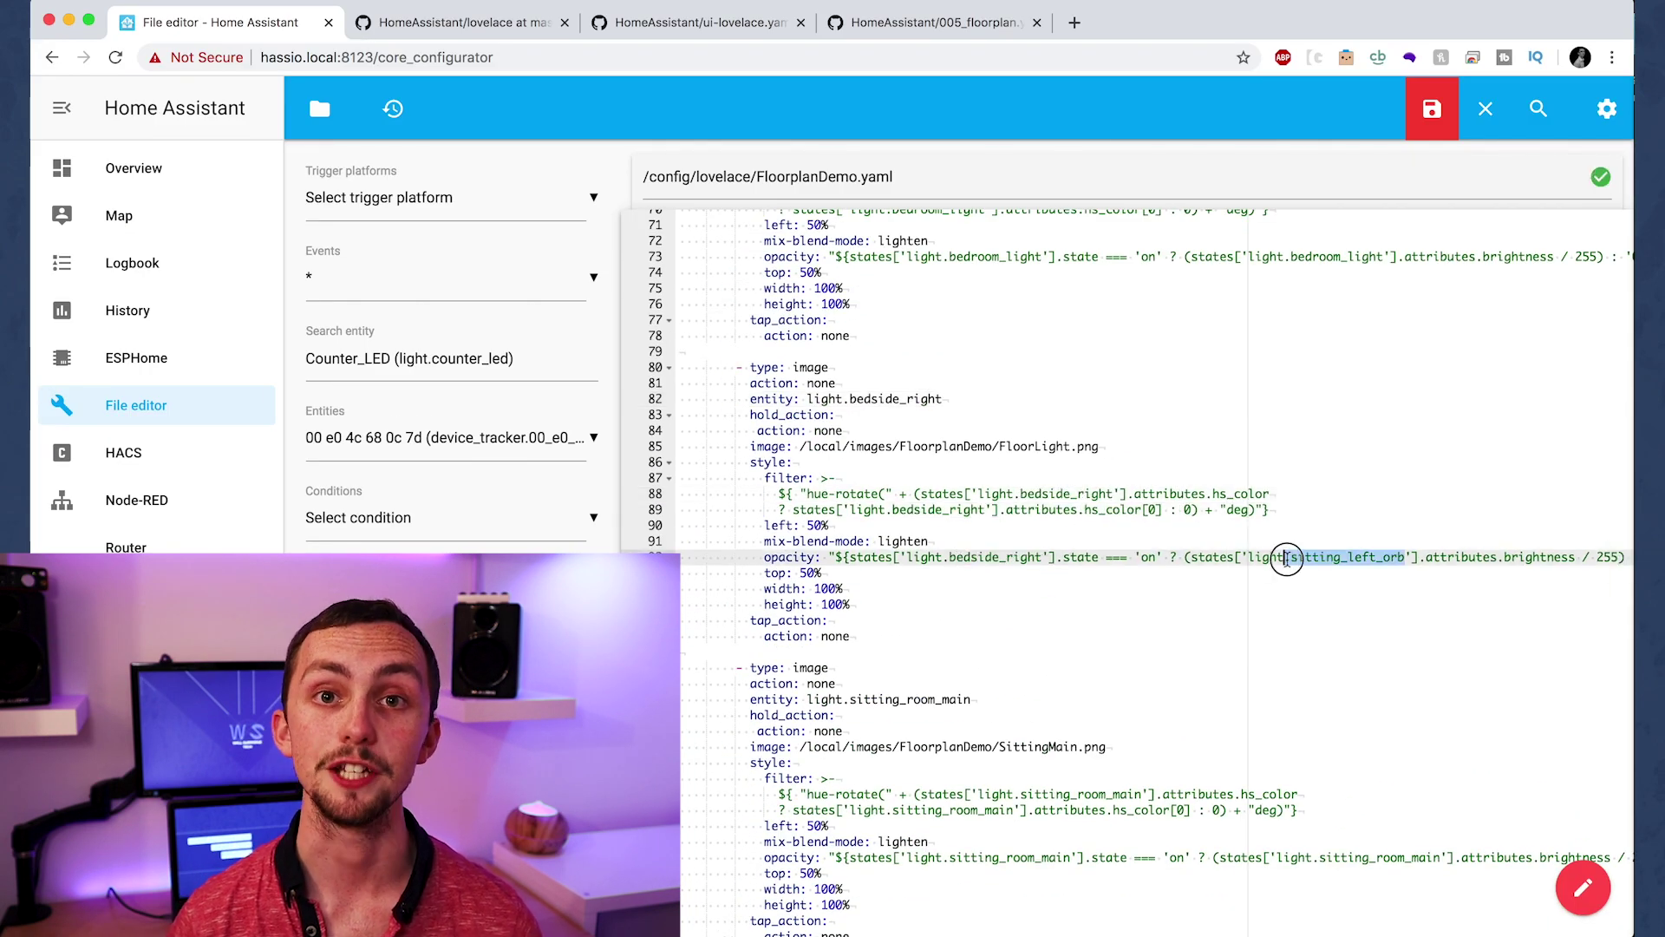
{"action": "key", "text": "super+v"}
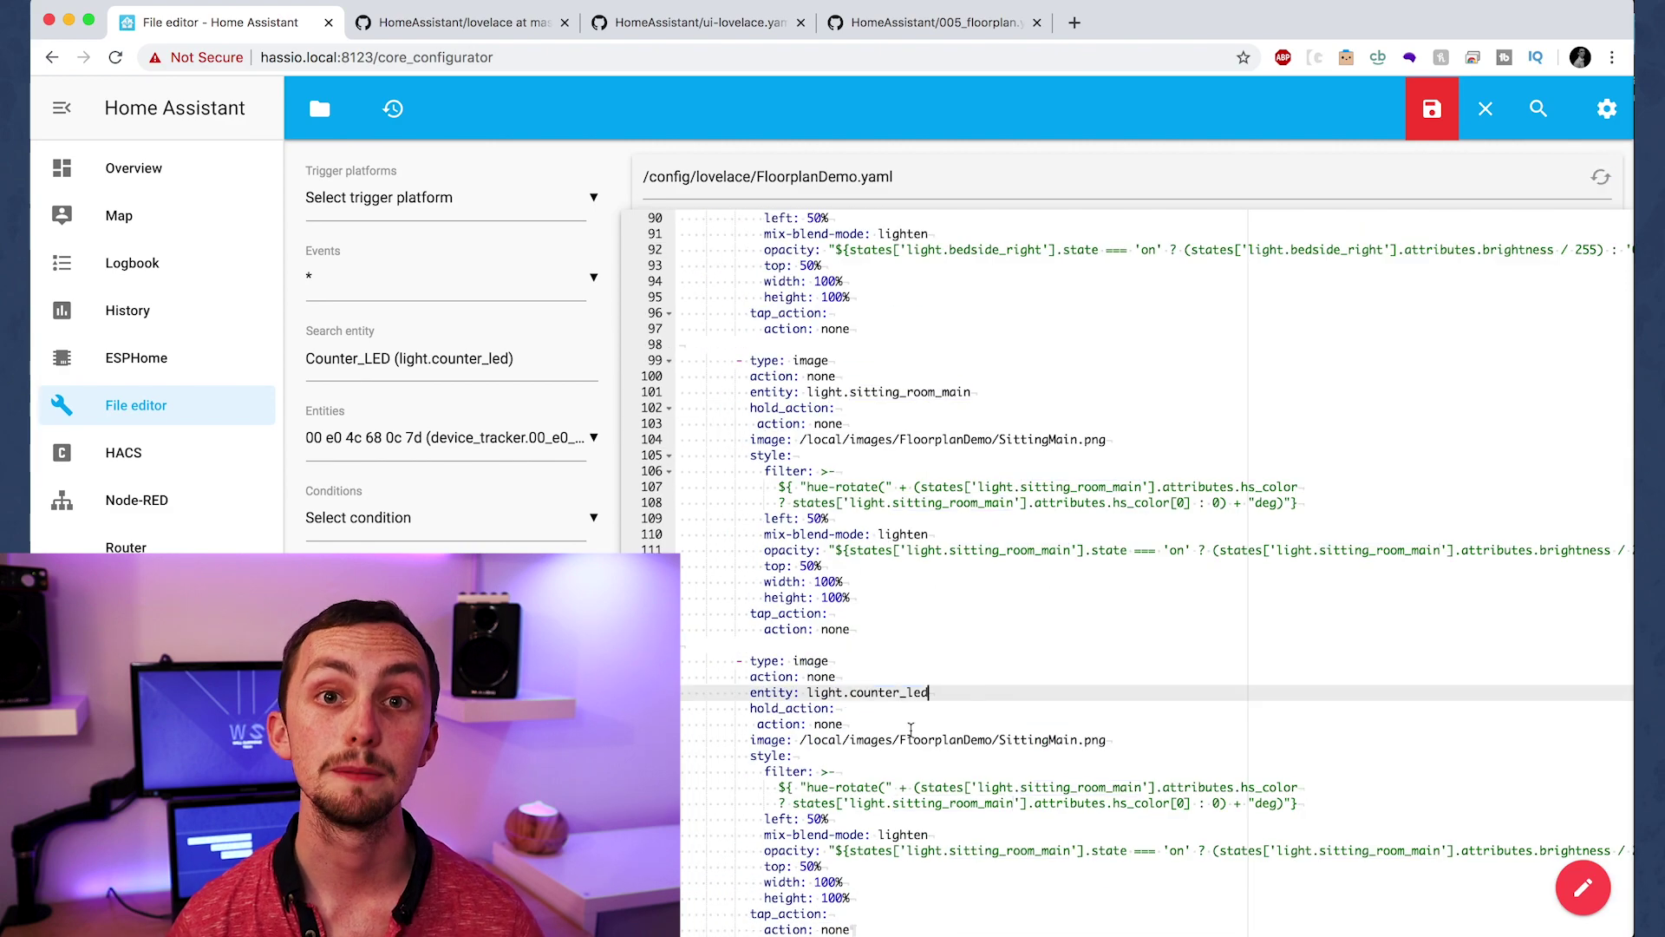
{"action": "left_click_drag", "start_coordinate": [1071, 850], "coordinate": [1010, 850]}
{"action": "key", "text": "super+v"}
{"action": "double_click", "coordinate": [1033, 740]}
{"action": "type", "text": "Floure"}
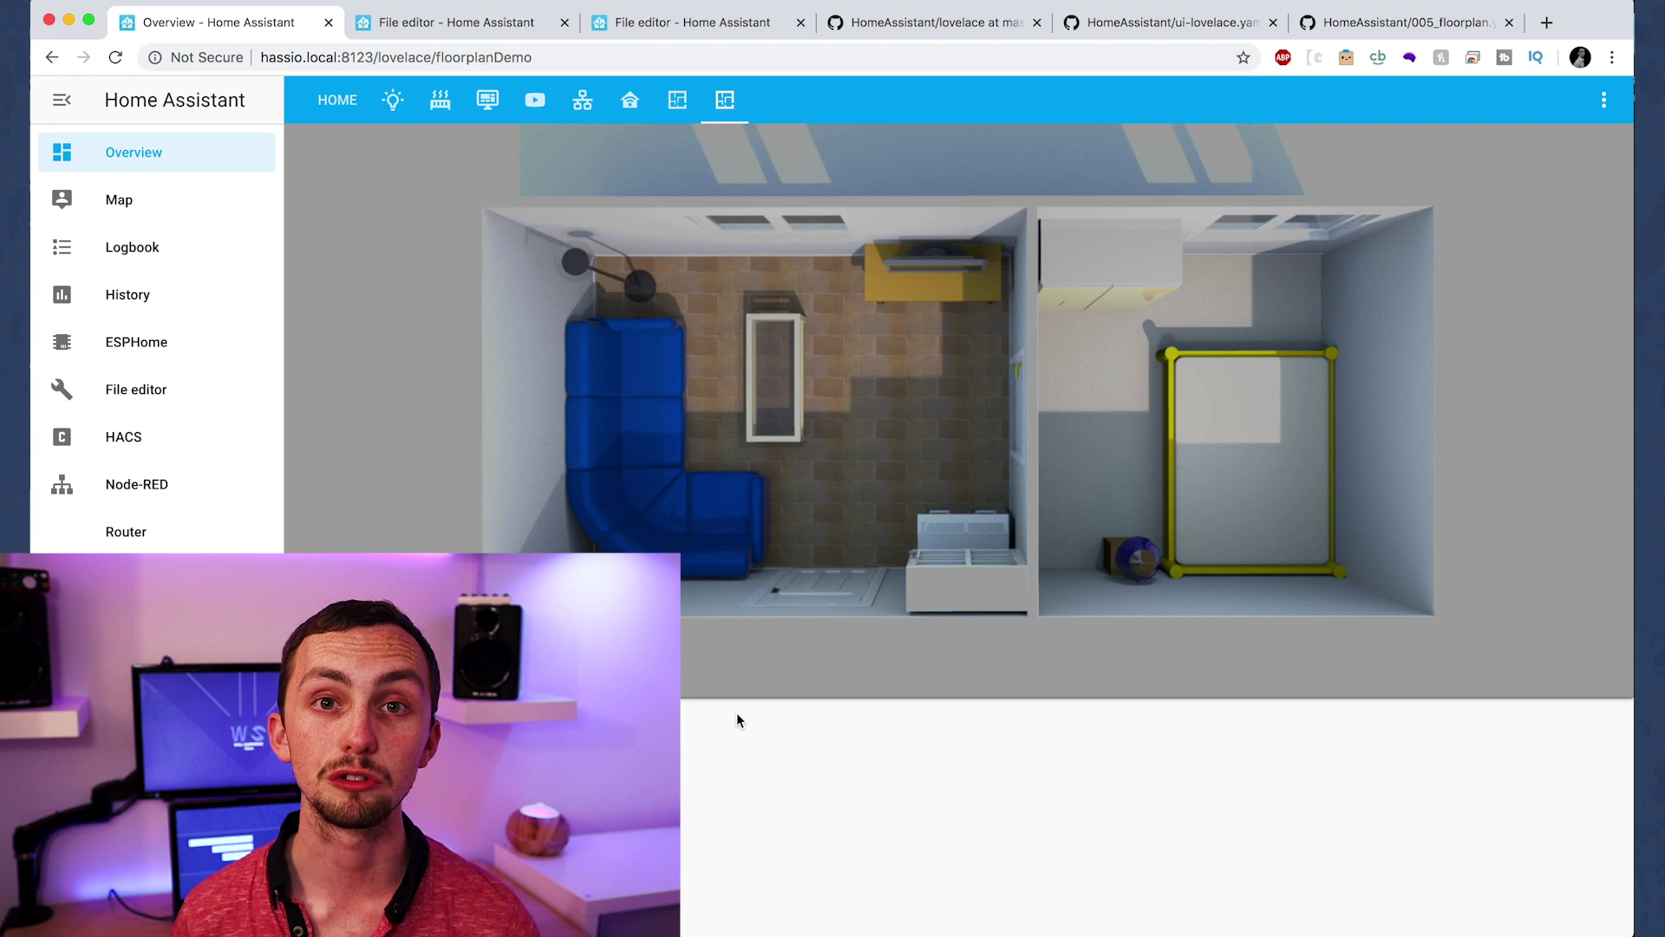
- Paste light.sitting_left_orb into the button, popup and color wheel card entities
{"action": "left_click", "coordinate": [457, 20]}
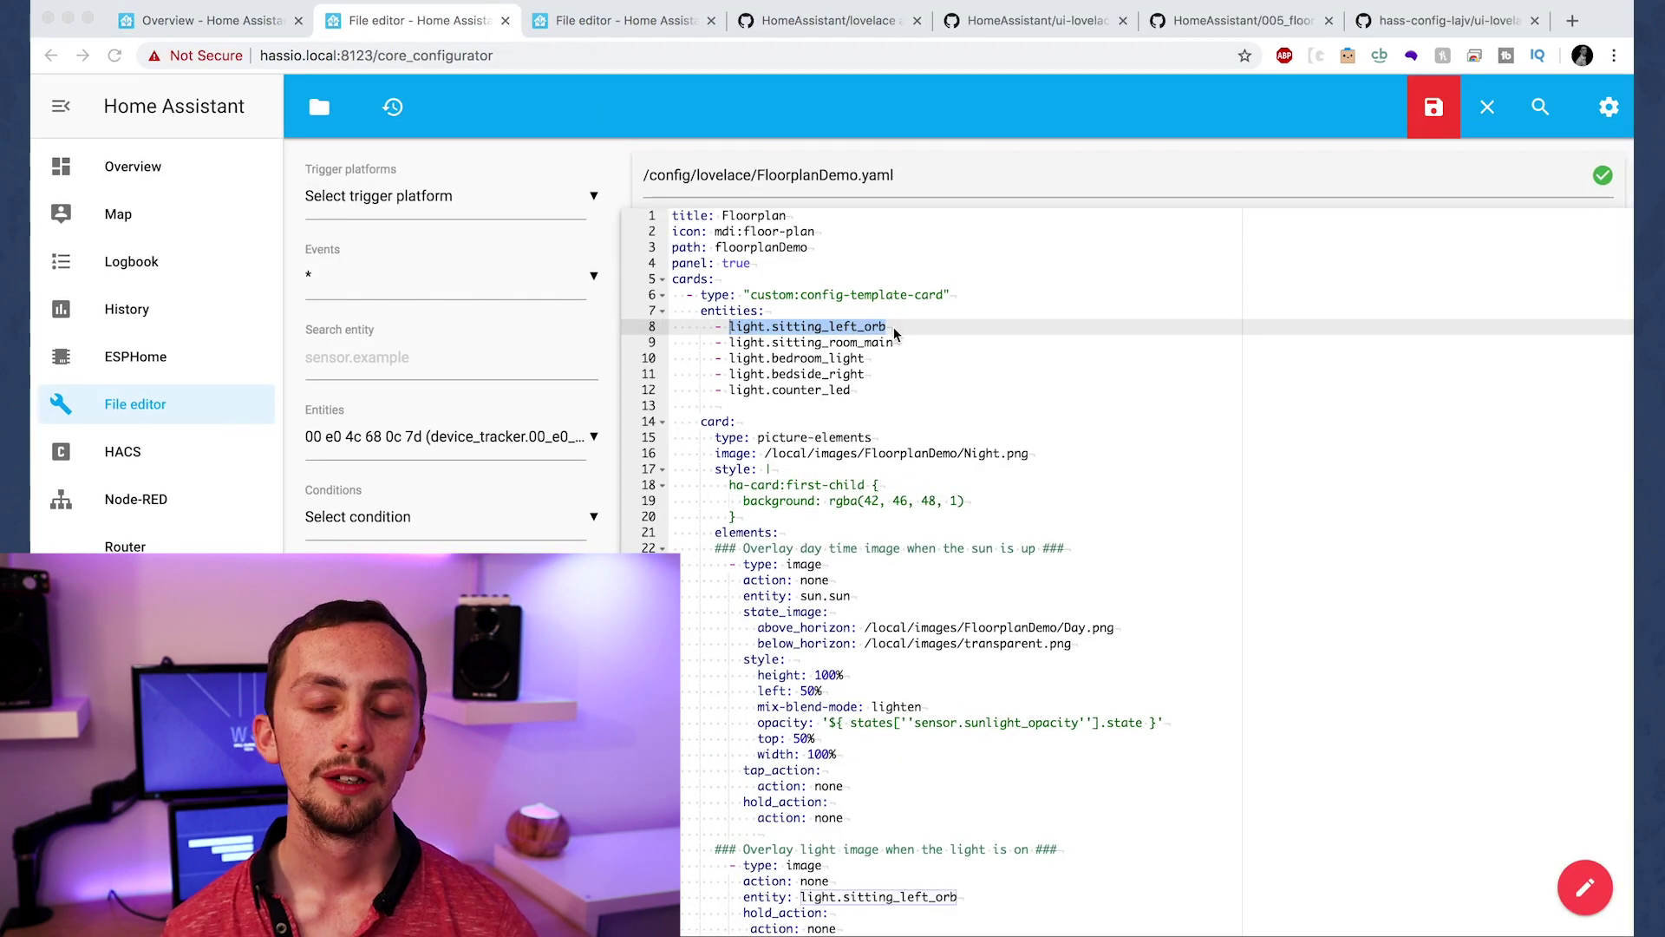
{"action": "left_click_drag", "start_coordinate": [892, 328], "coordinate": [725, 328]}
{"action": "key", "text": "super+c"}
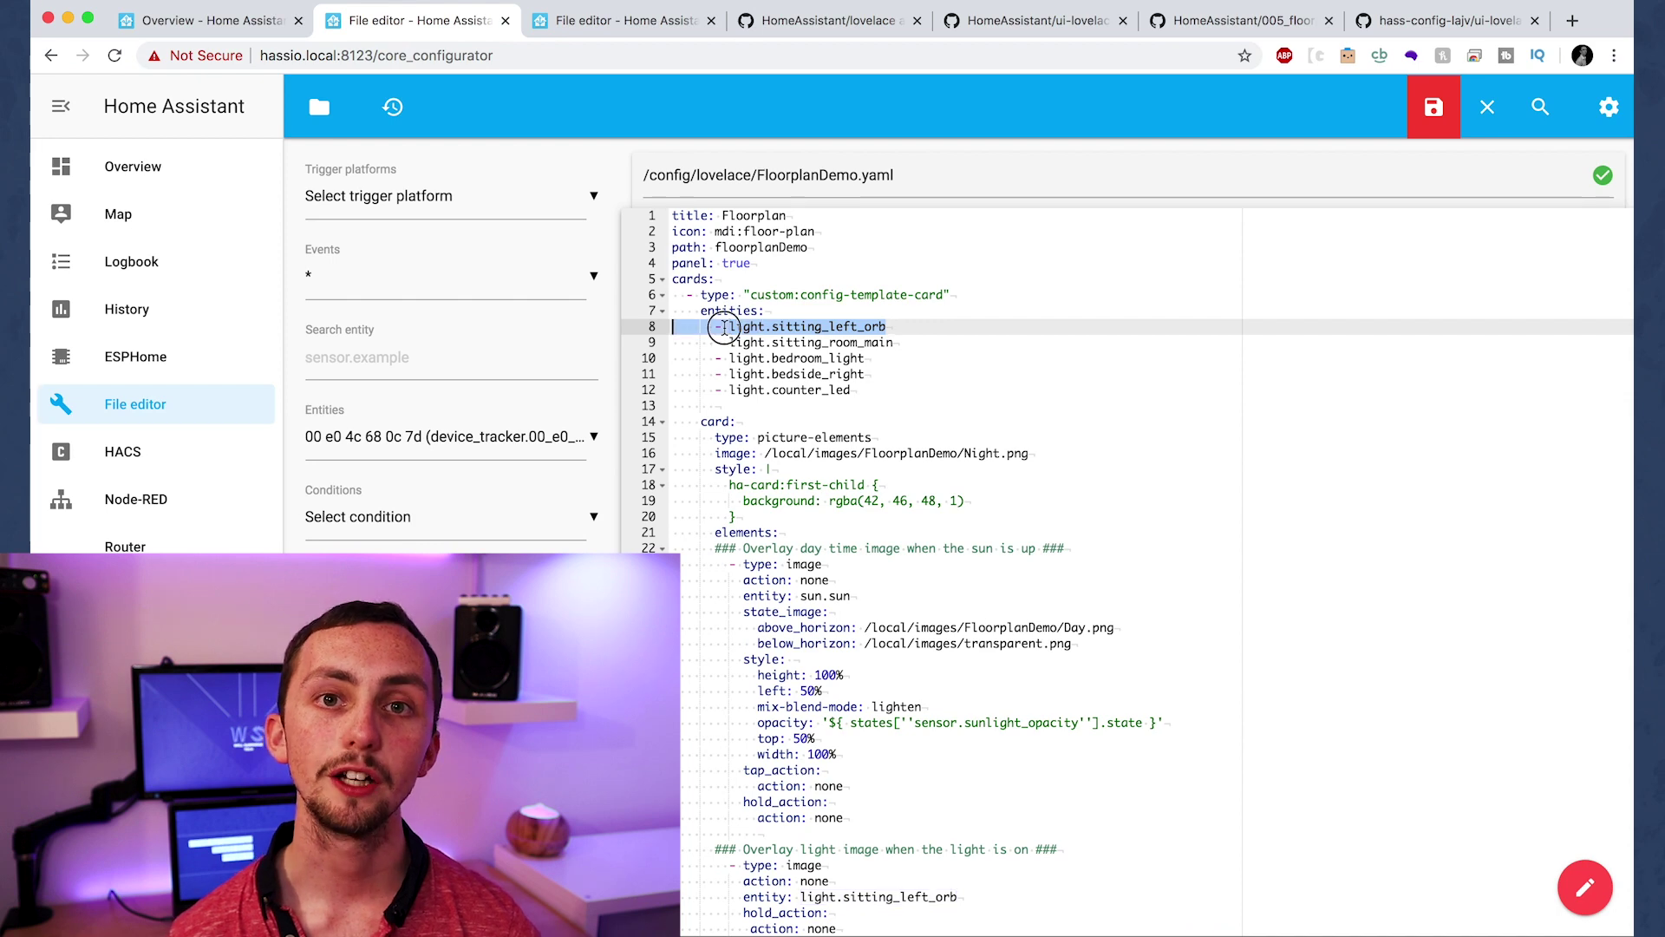
{"action": "scroll", "coordinate": [836, 555], "scroll_direction": "down", "scroll_amount": 20}
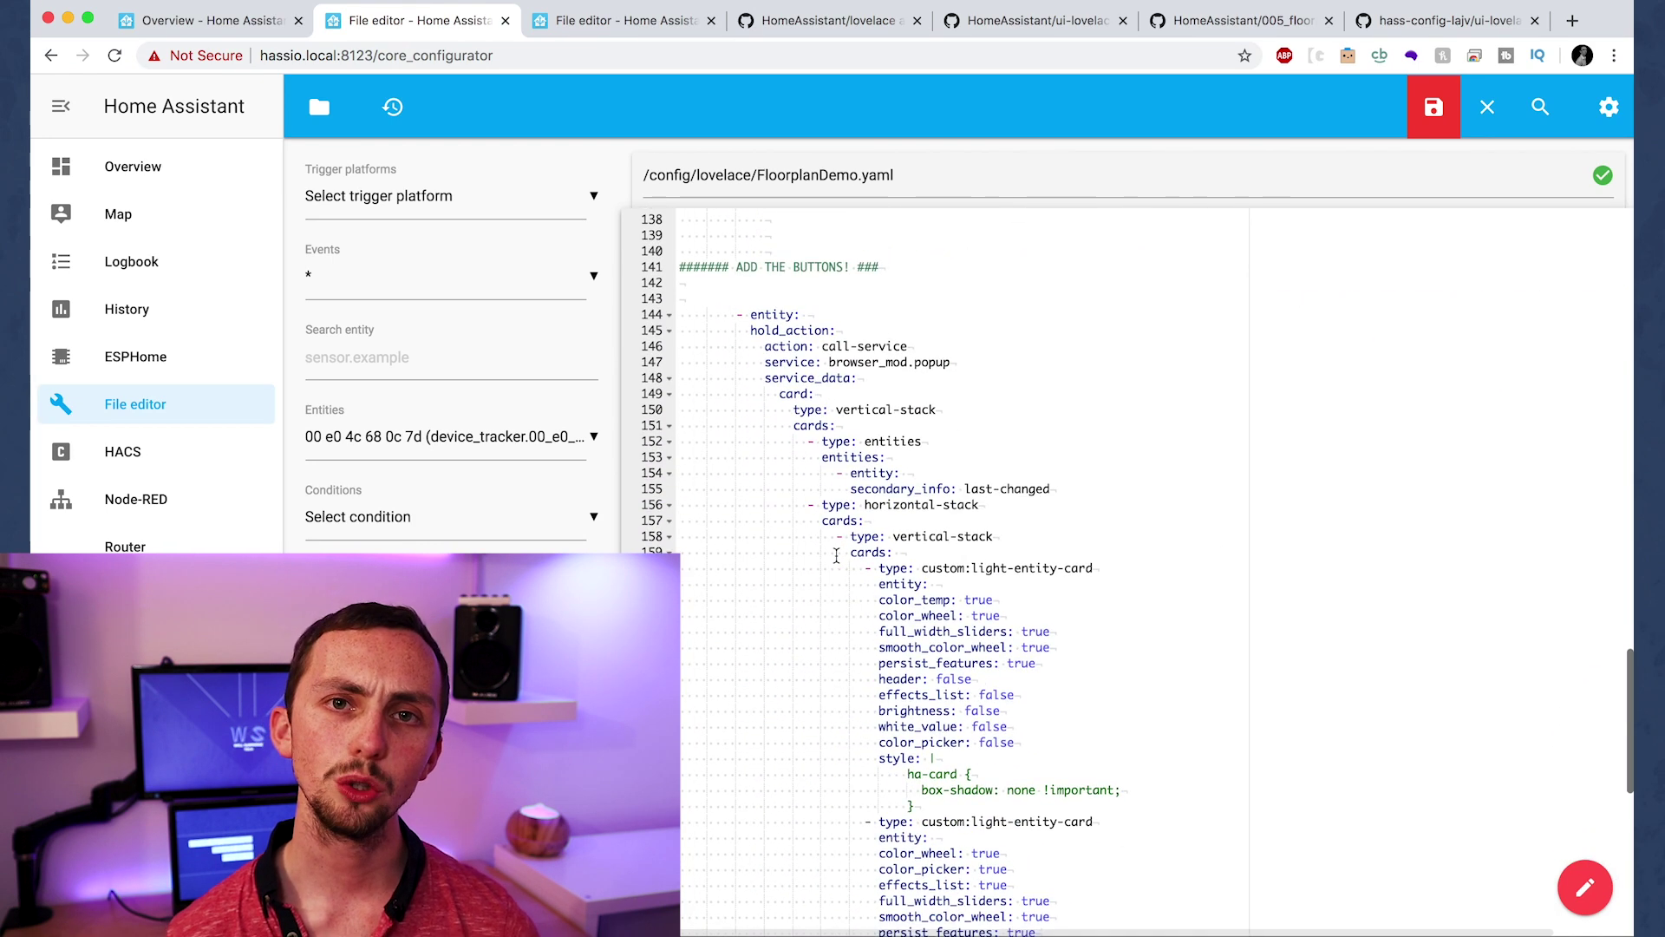
{"action": "left_click", "coordinate": [850, 297]}
{"action": "key", "text": "super+v"}
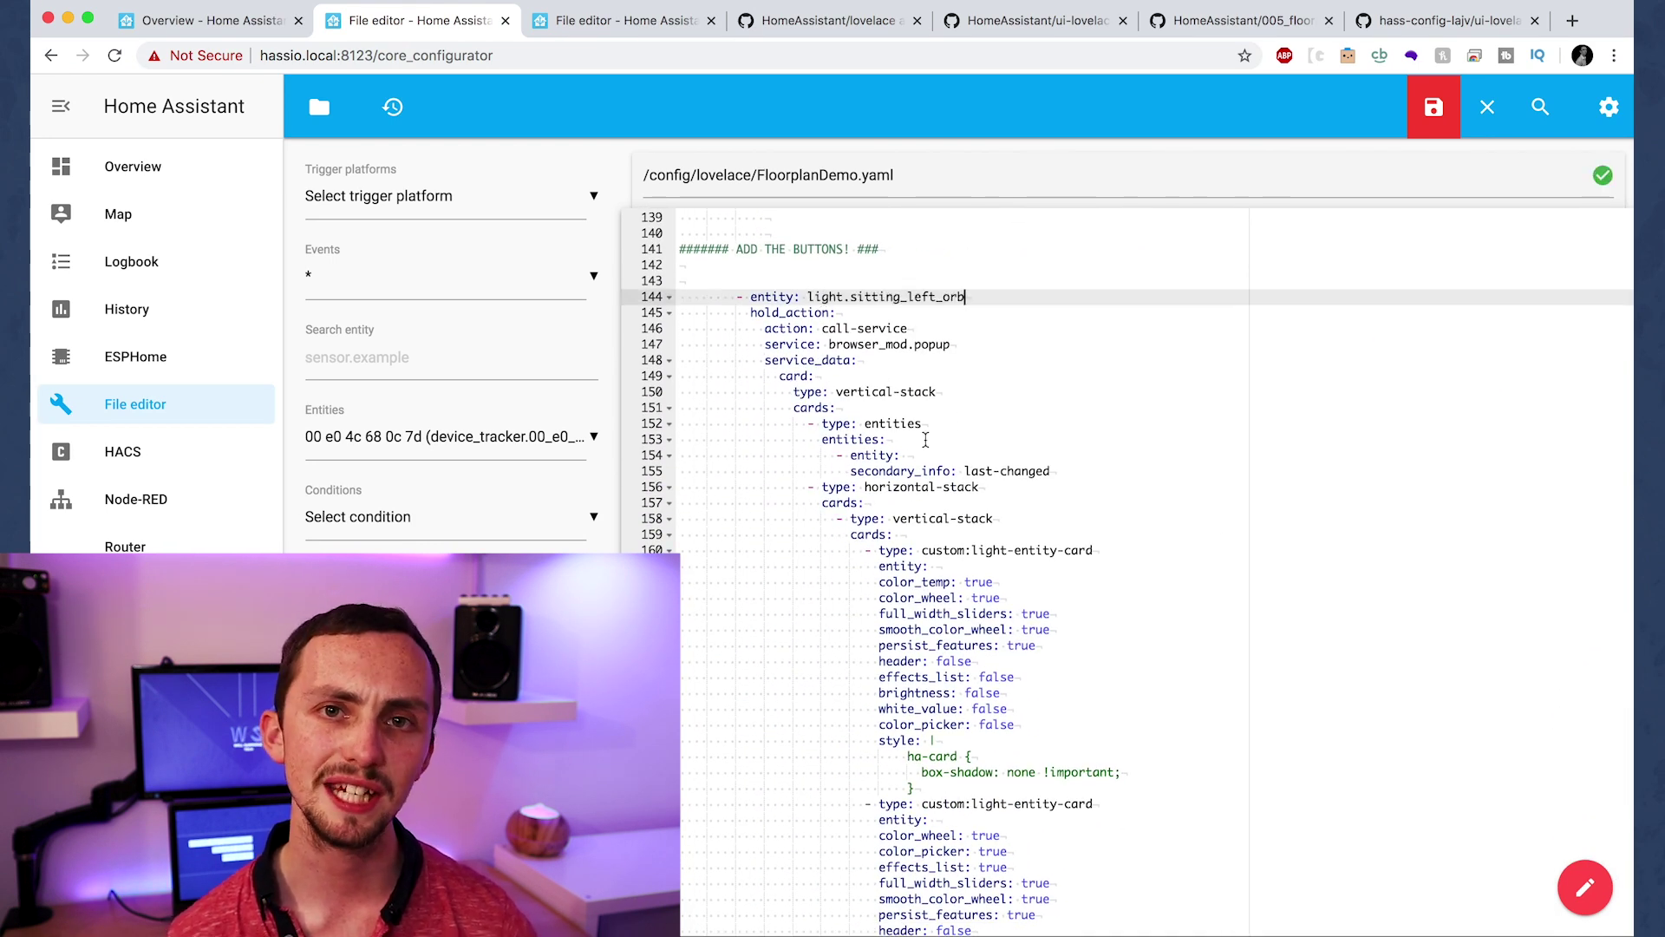
{"action": "left_click", "coordinate": [926, 440]}
{"action": "left_click", "coordinate": [920, 458]}
{"action": "key", "text": "super+v"}
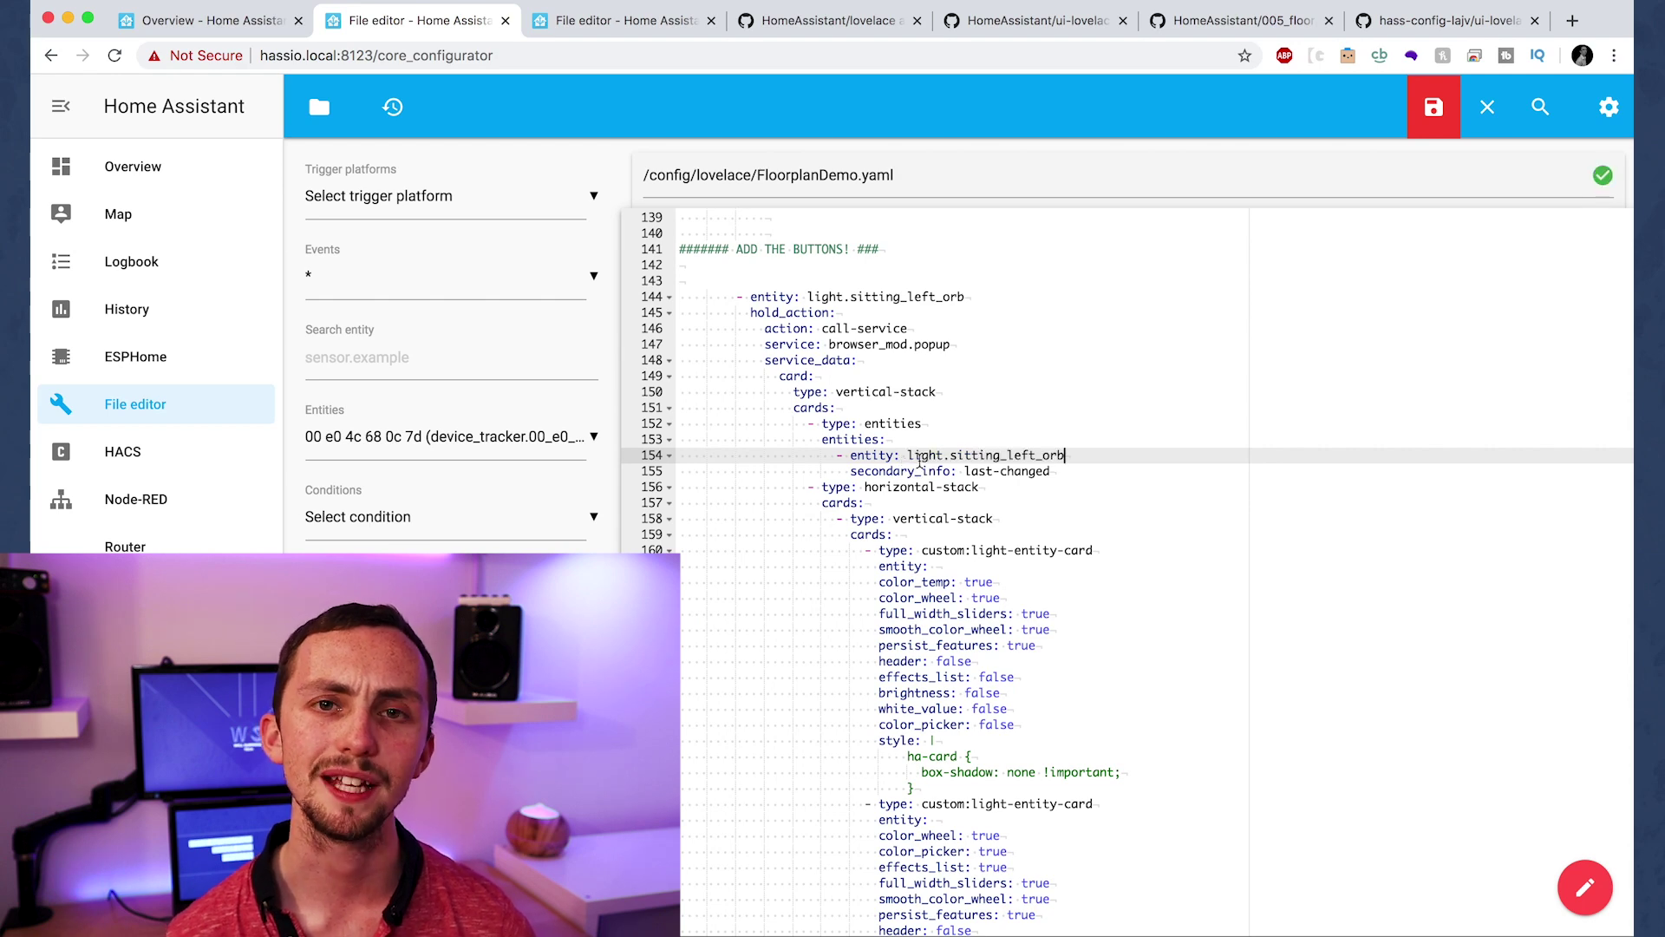
{"action": "scroll", "coordinate": [920, 461], "scroll_direction": "down", "scroll_amount": 2}
{"action": "left_click", "coordinate": [962, 414]}
{"action": "key", "text": "super+v"}
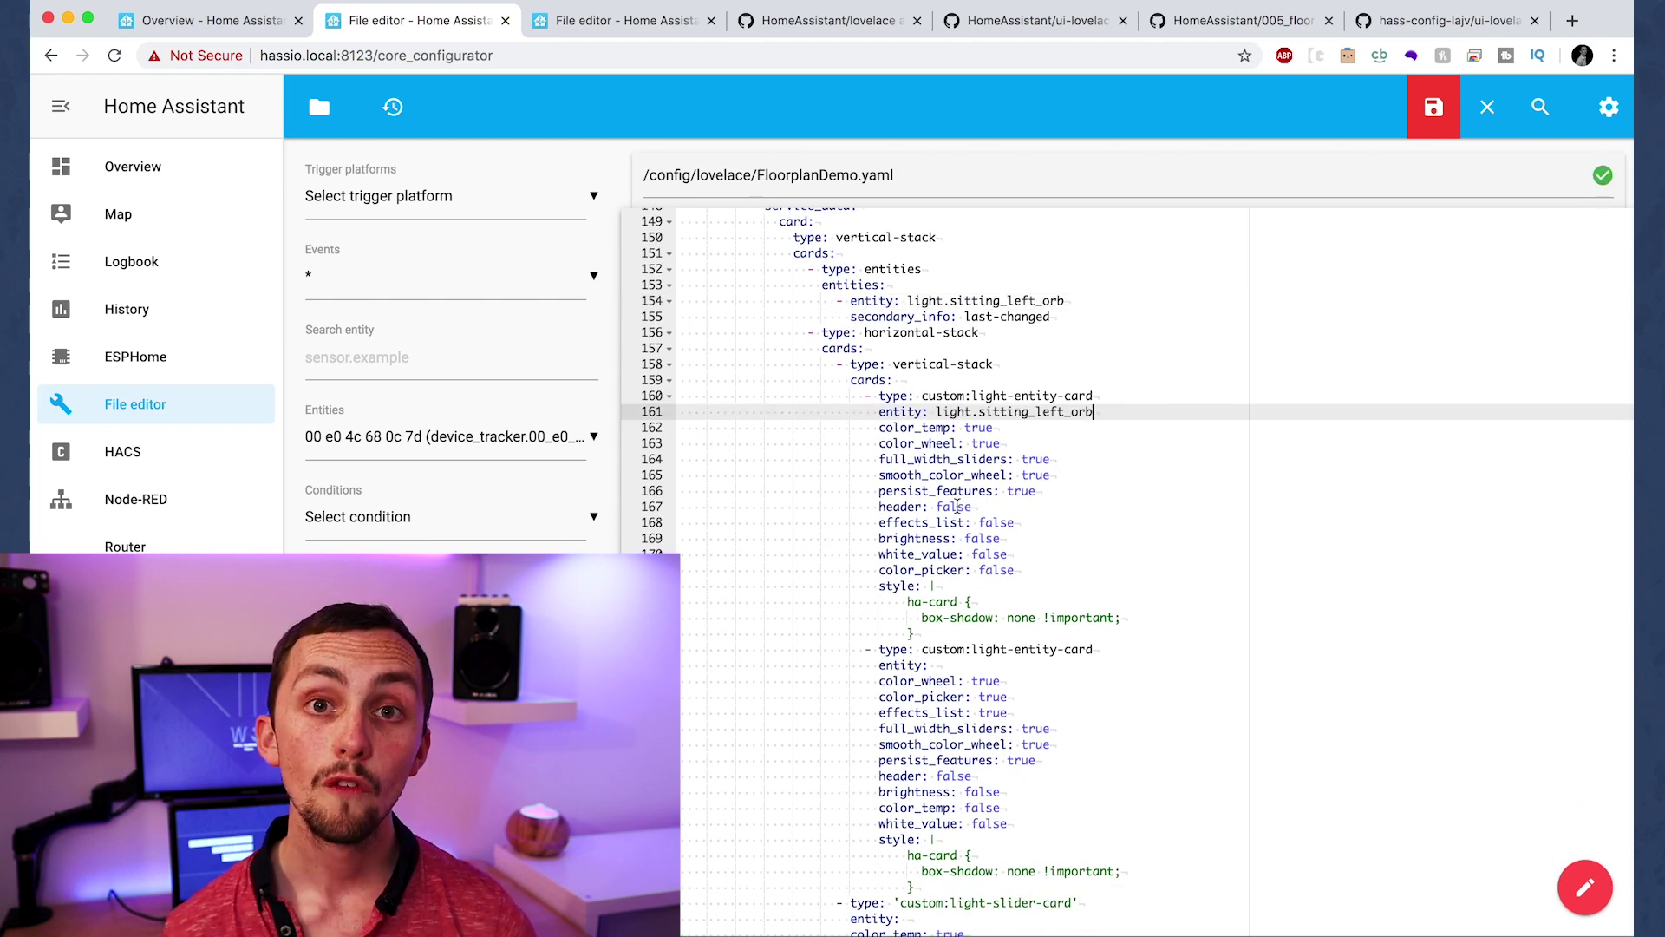
- Fill light.sitting_left_orb into the second light card and the slider card entities
{"action": "scroll", "coordinate": [958, 505], "scroll_direction": "down", "scroll_amount": 2}
{"action": "left_click", "coordinate": [943, 532]}
{"action": "key", "text": "super+v"}
{"action": "scroll", "coordinate": [943, 535], "scroll_direction": "down", "scroll_amount": 3}
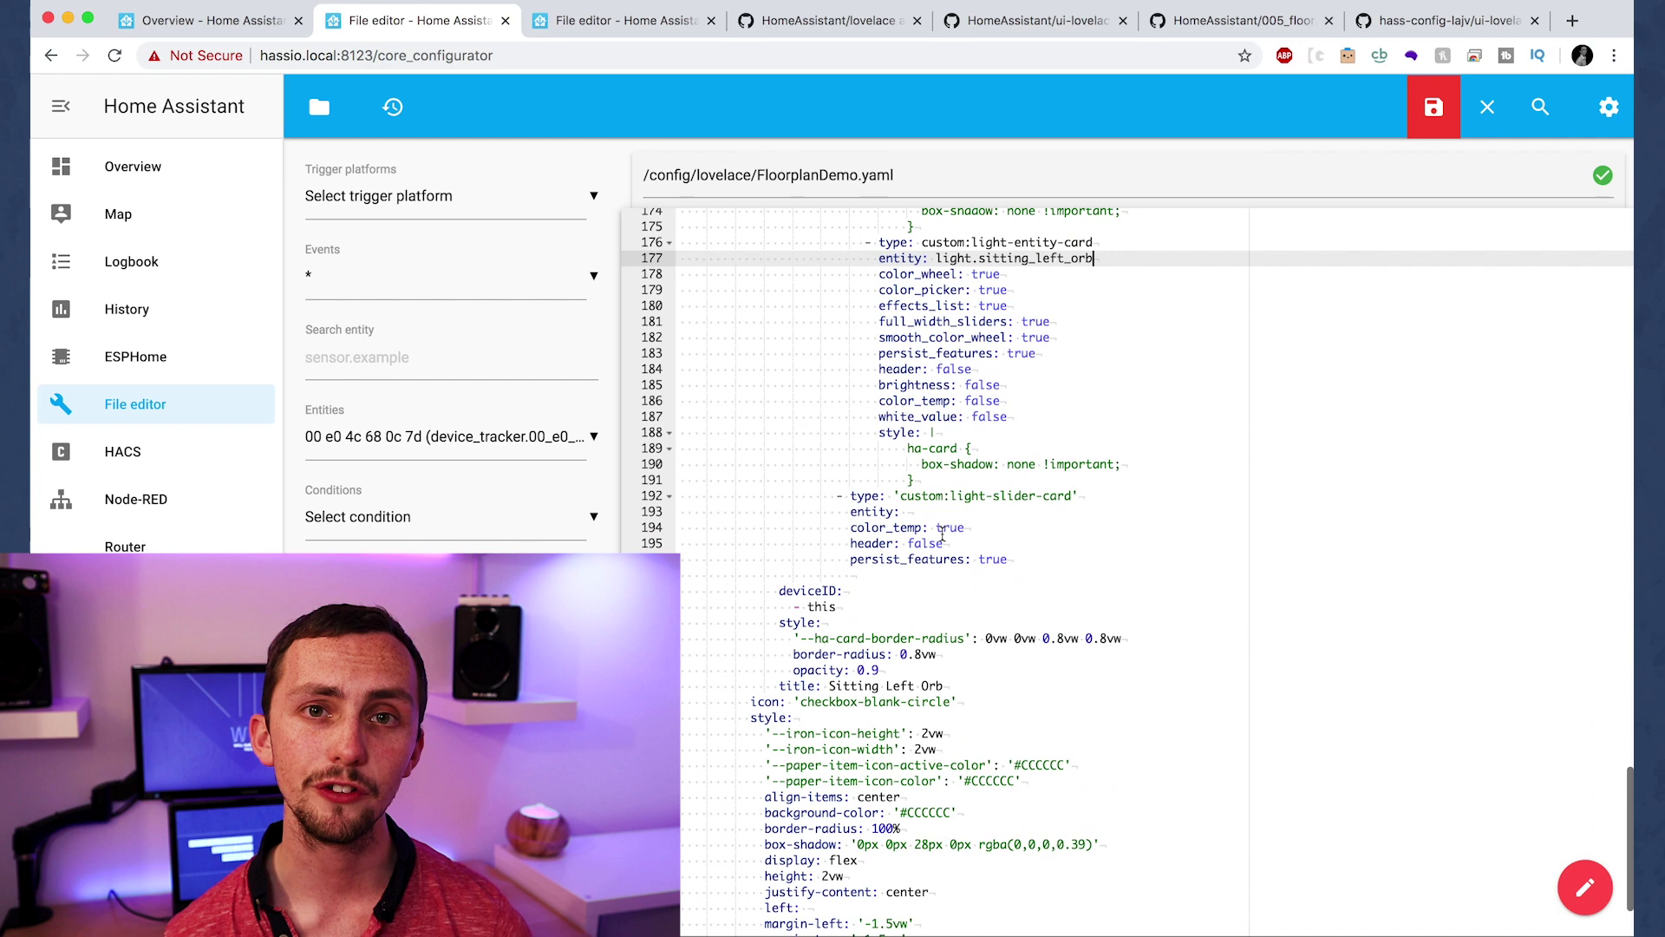
{"action": "scroll", "coordinate": [922, 473], "scroll_direction": "down", "scroll_amount": 1}
{"action": "left_click", "coordinate": [922, 469]}
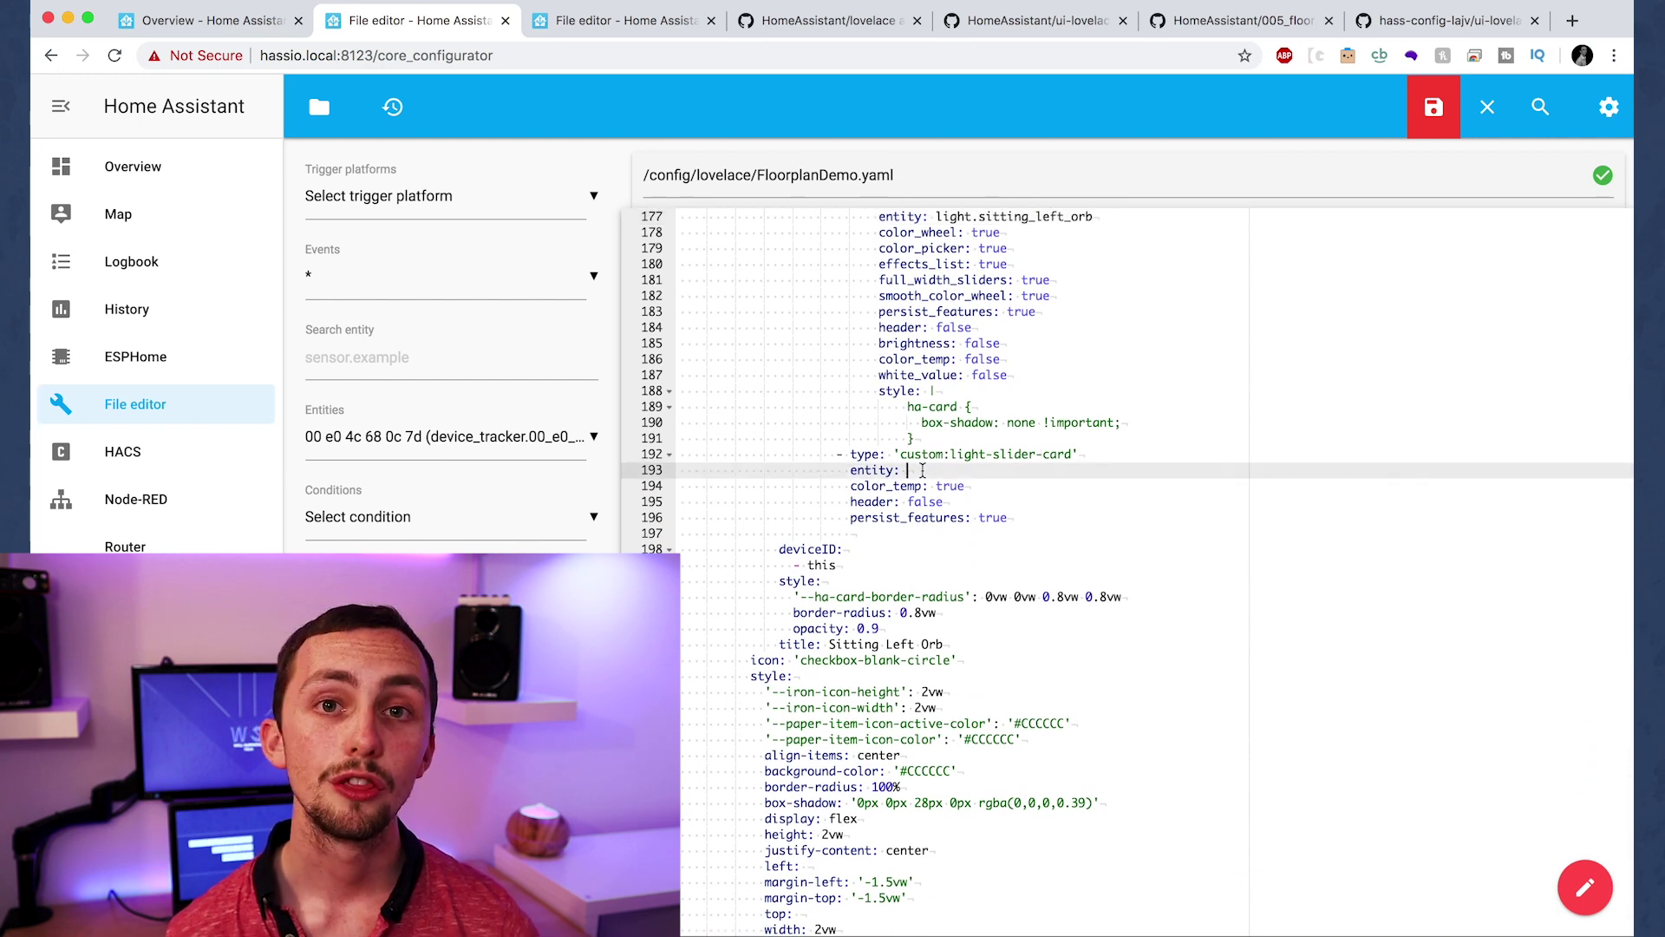
{"action": "type", "text": "light.sitting_left_orb"}
{"action": "scroll", "coordinate": [922, 521], "scroll_direction": "down", "scroll_amount": 2}
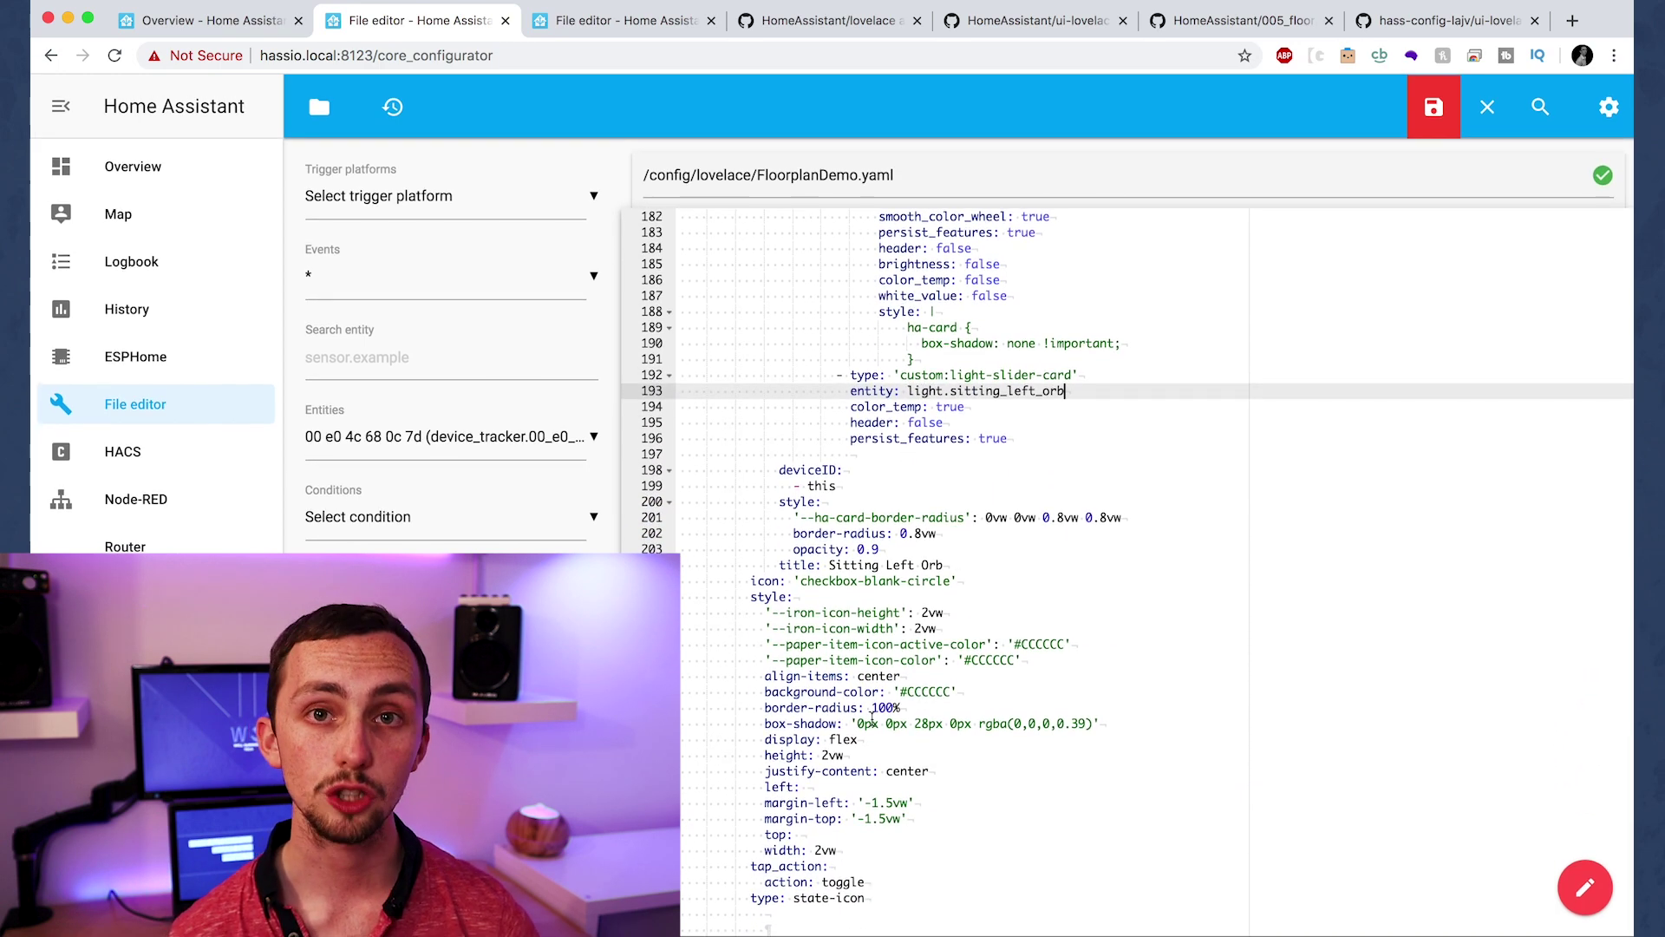
- Position the orb overlay at left 15% and top 10, then view the floorplan dashboard
{"action": "left_click", "coordinate": [831, 789]}
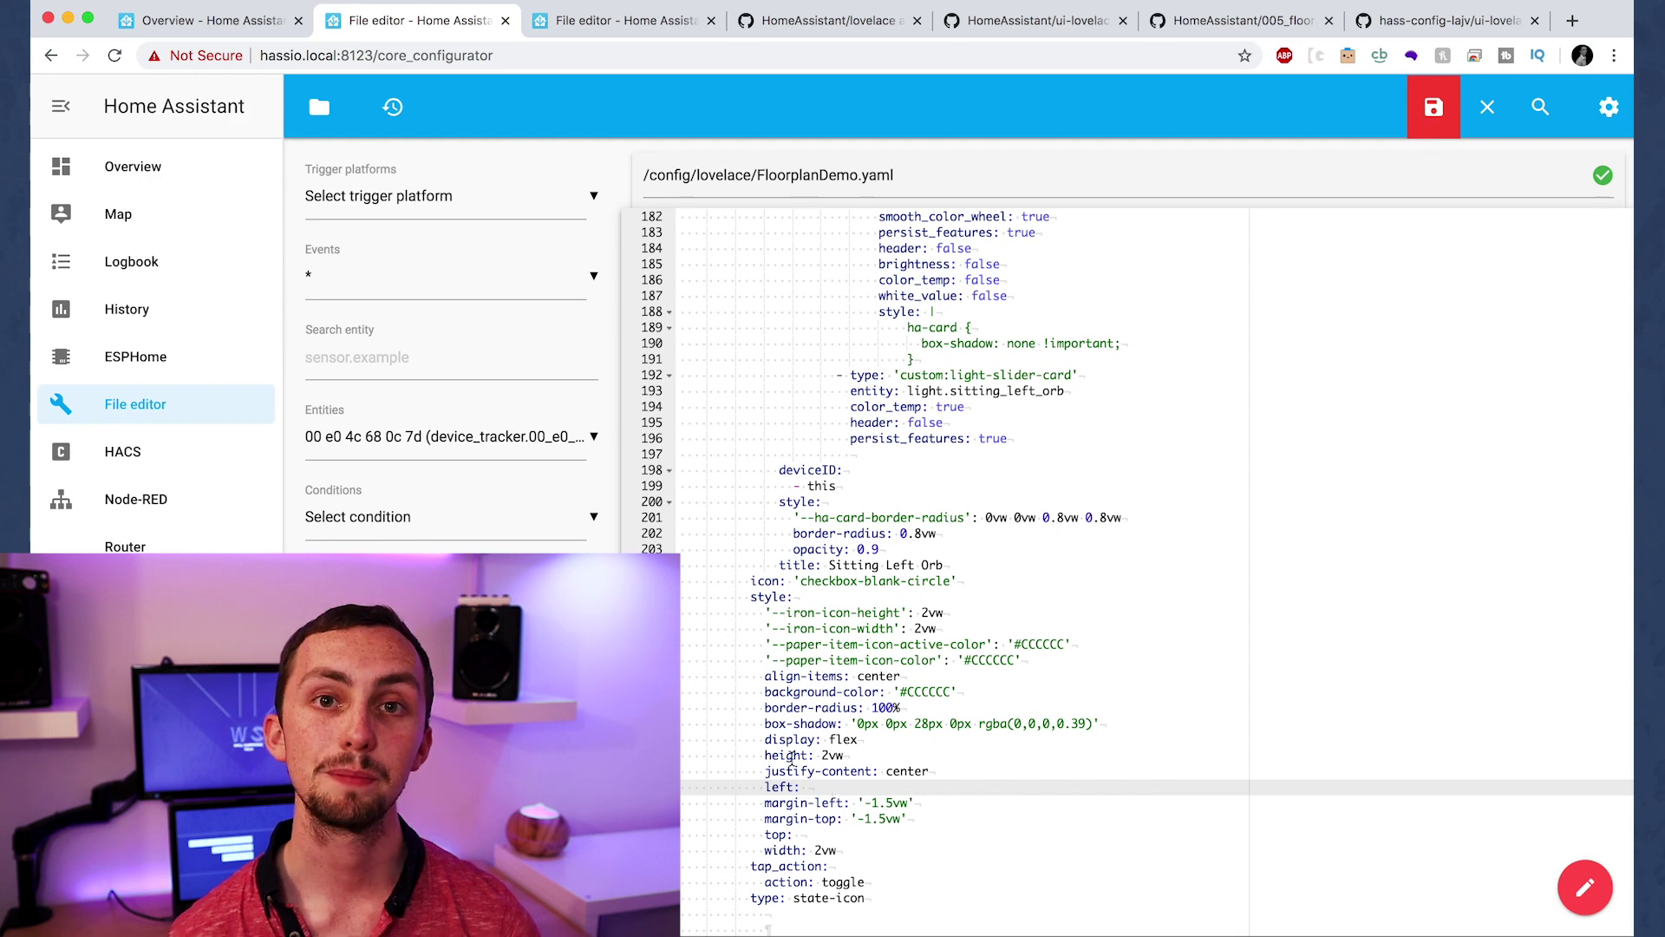
{"action": "left_click", "coordinate": [182, 19]}
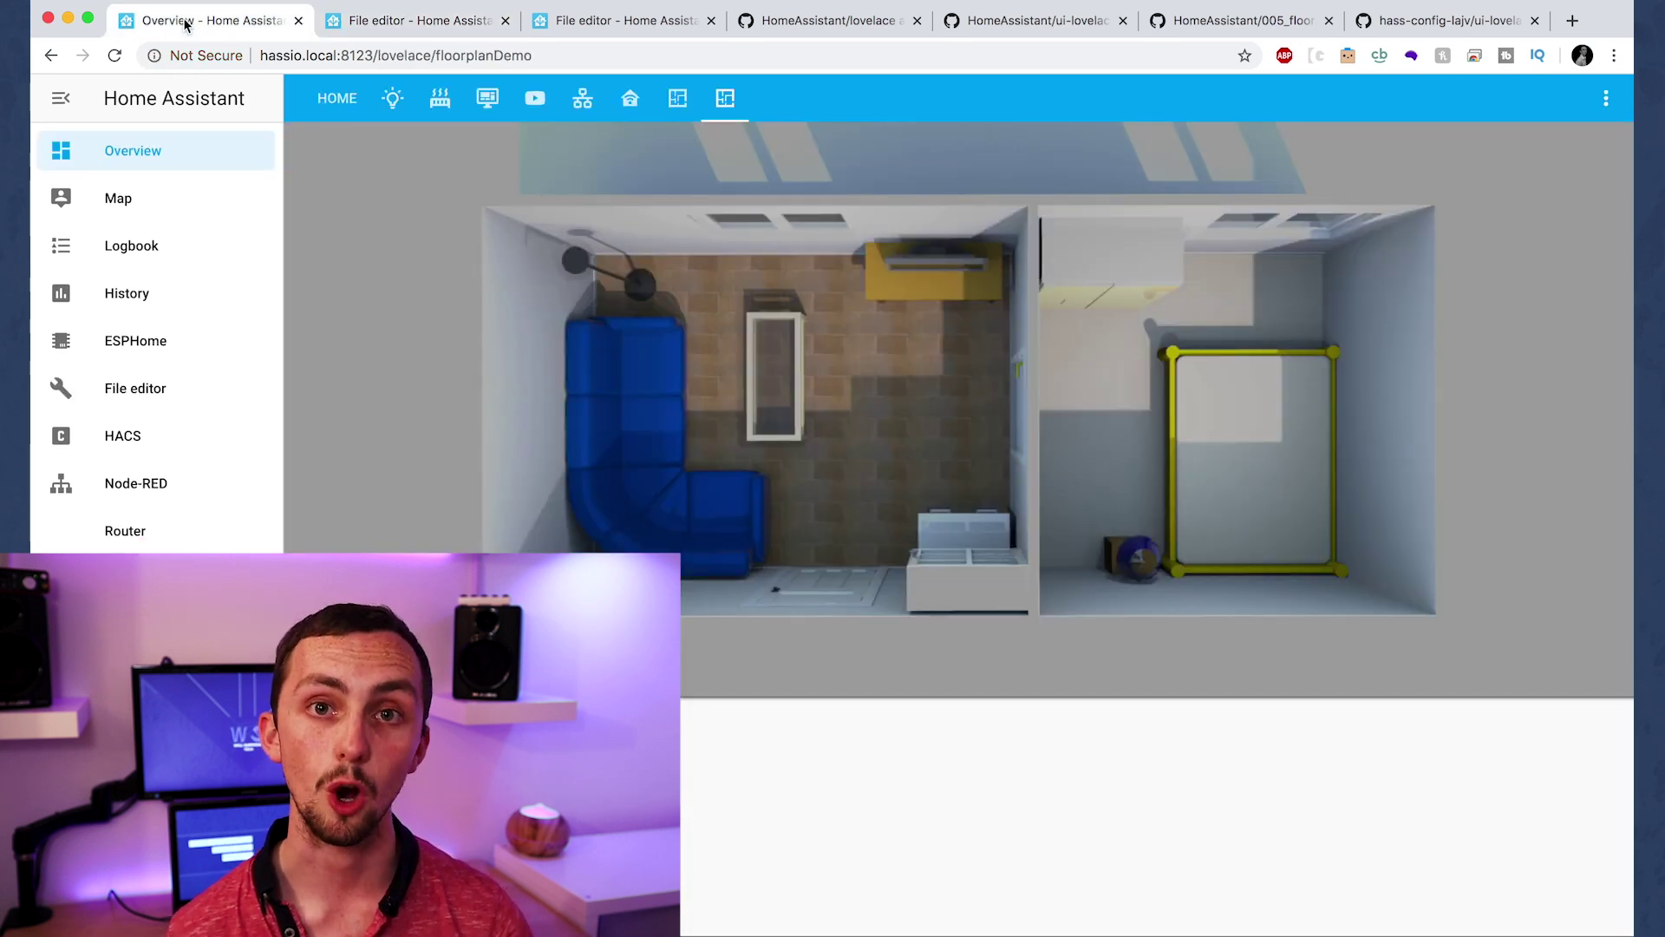
{"action": "left_click", "coordinate": [382, 22]}
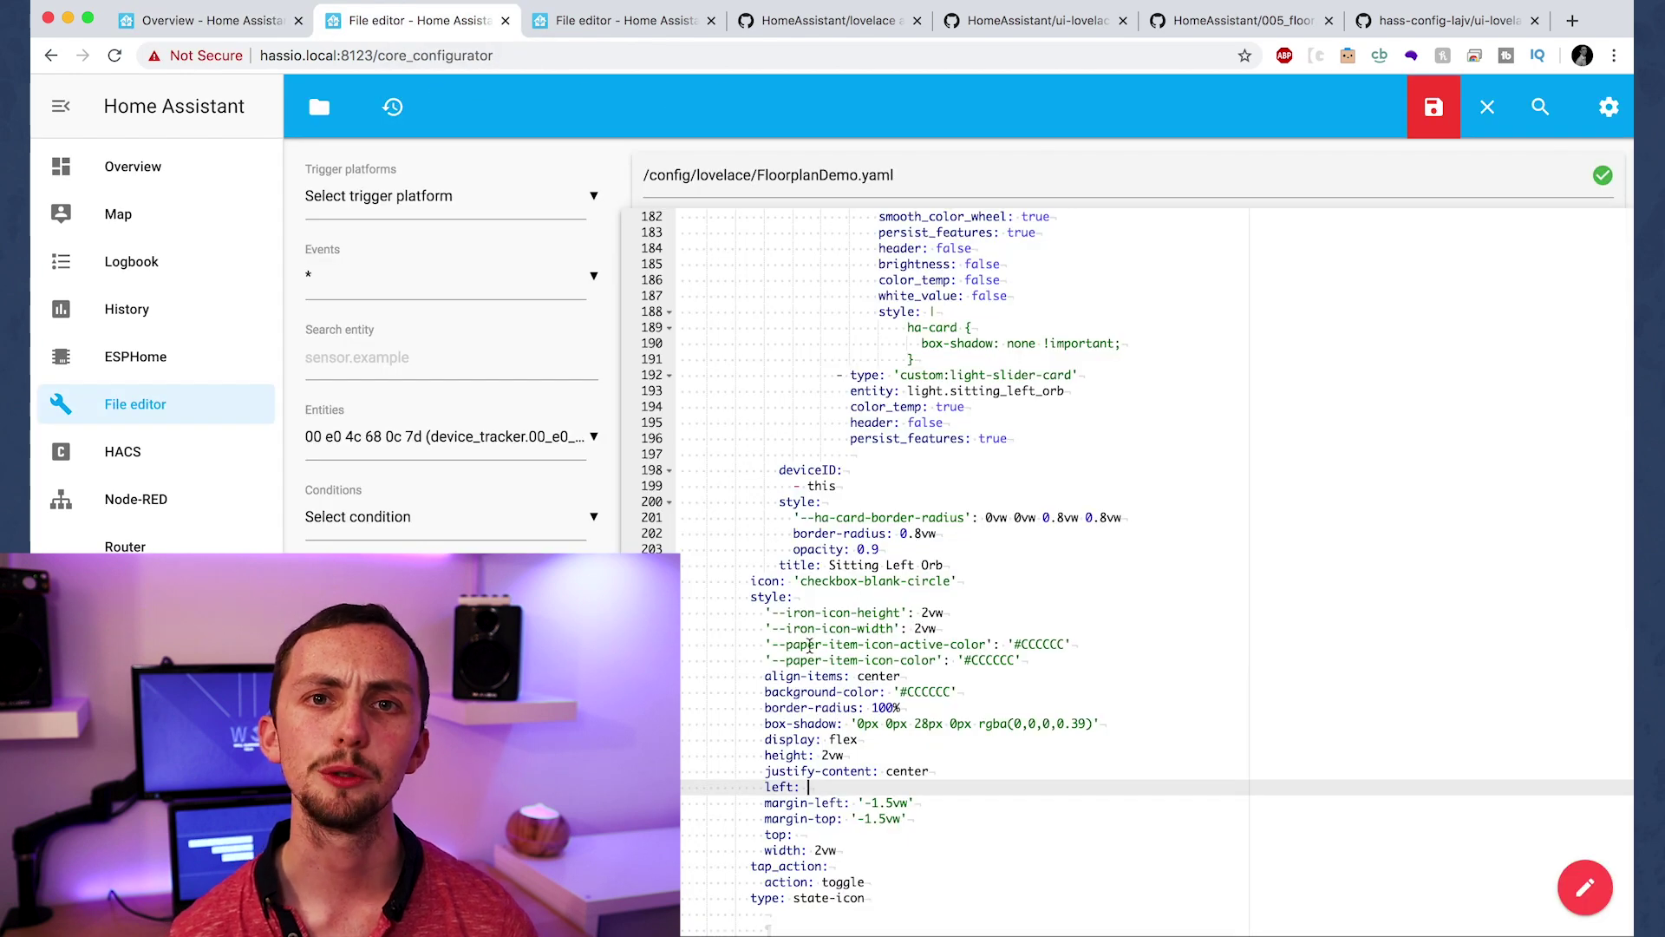
{"action": "type", "text": "15"}
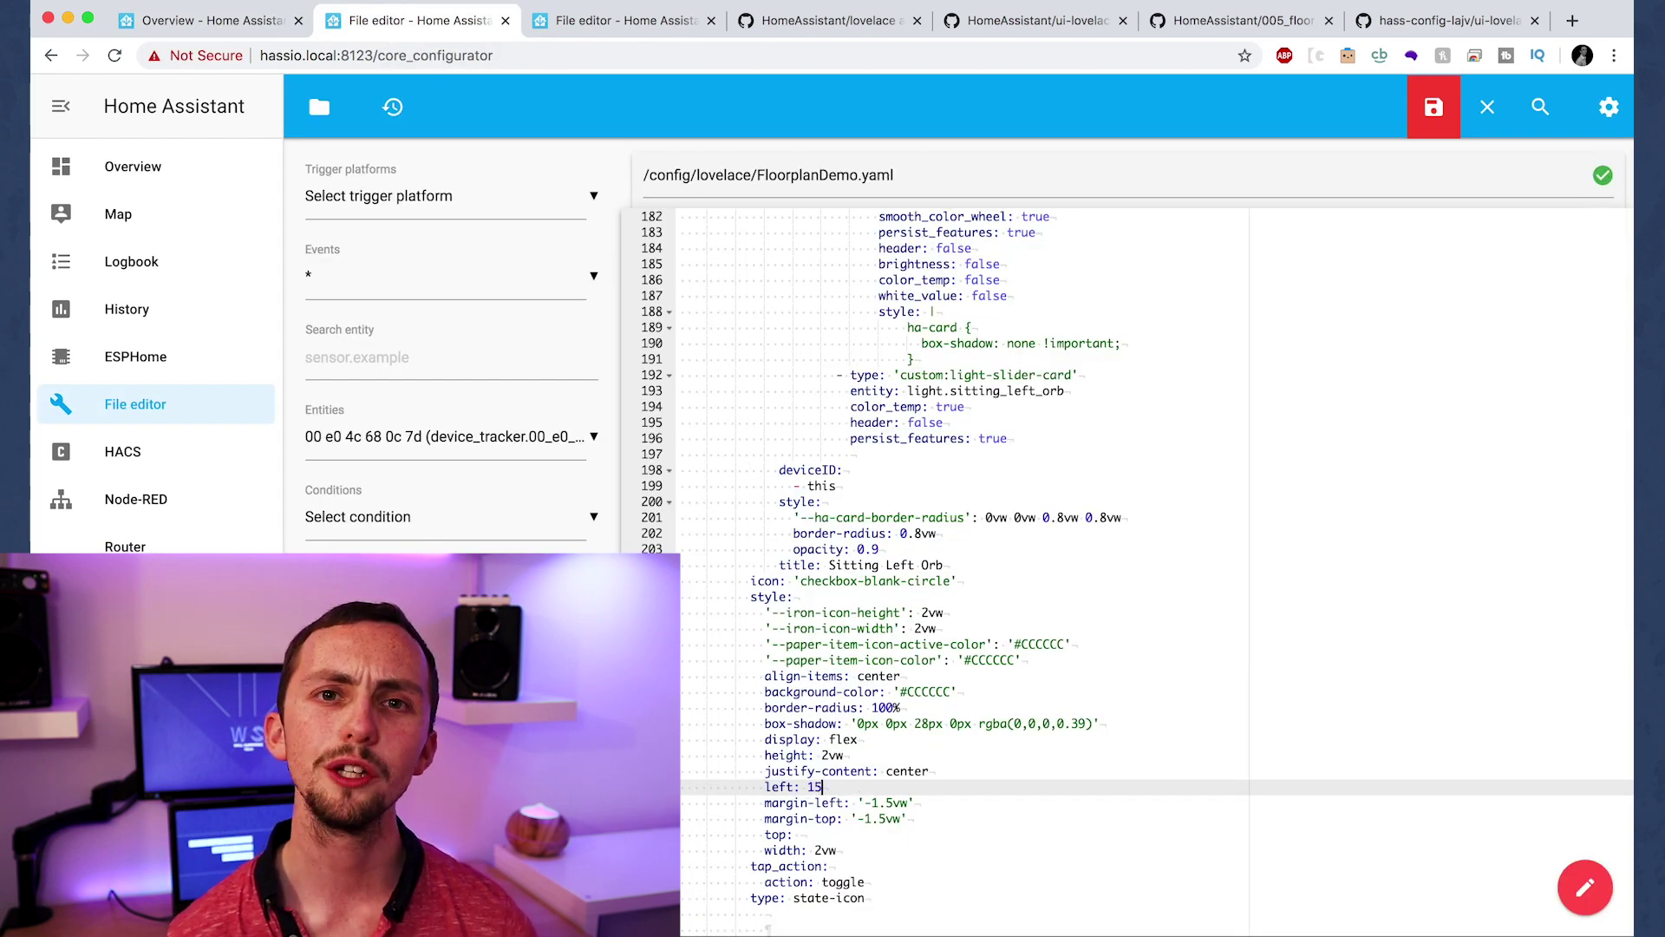
{"action": "type", "text": "%"}
{"action": "left_click", "coordinate": [855, 834]}
{"action": "type", "text": "10"}
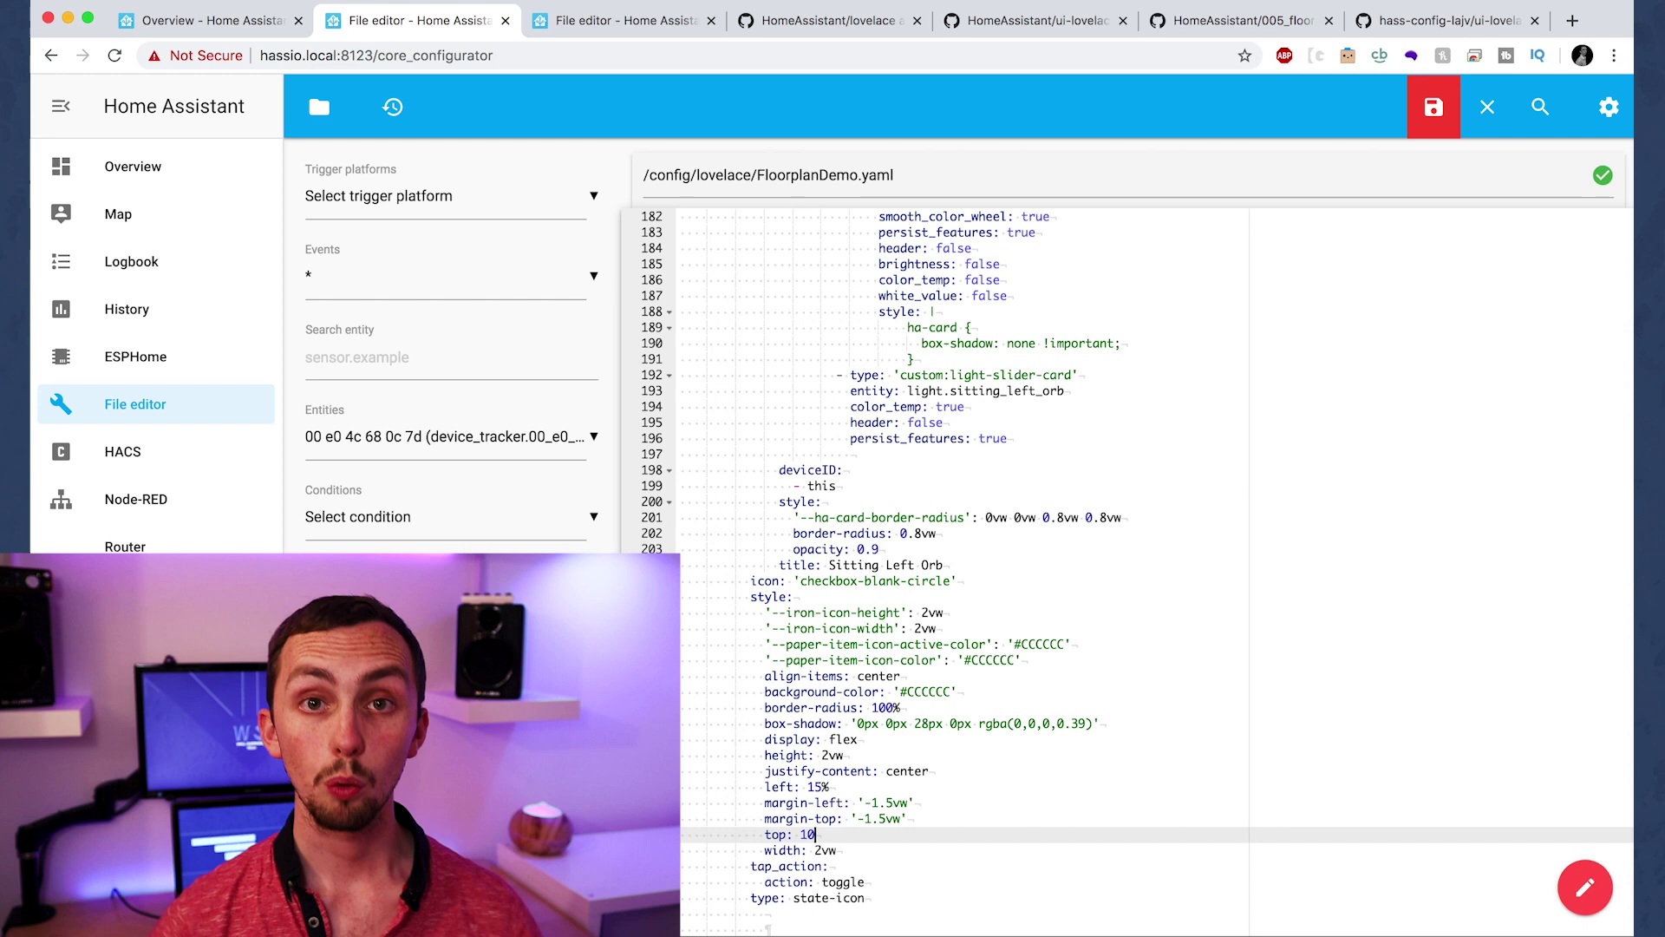
{"action": "key", "text": "super+1"}
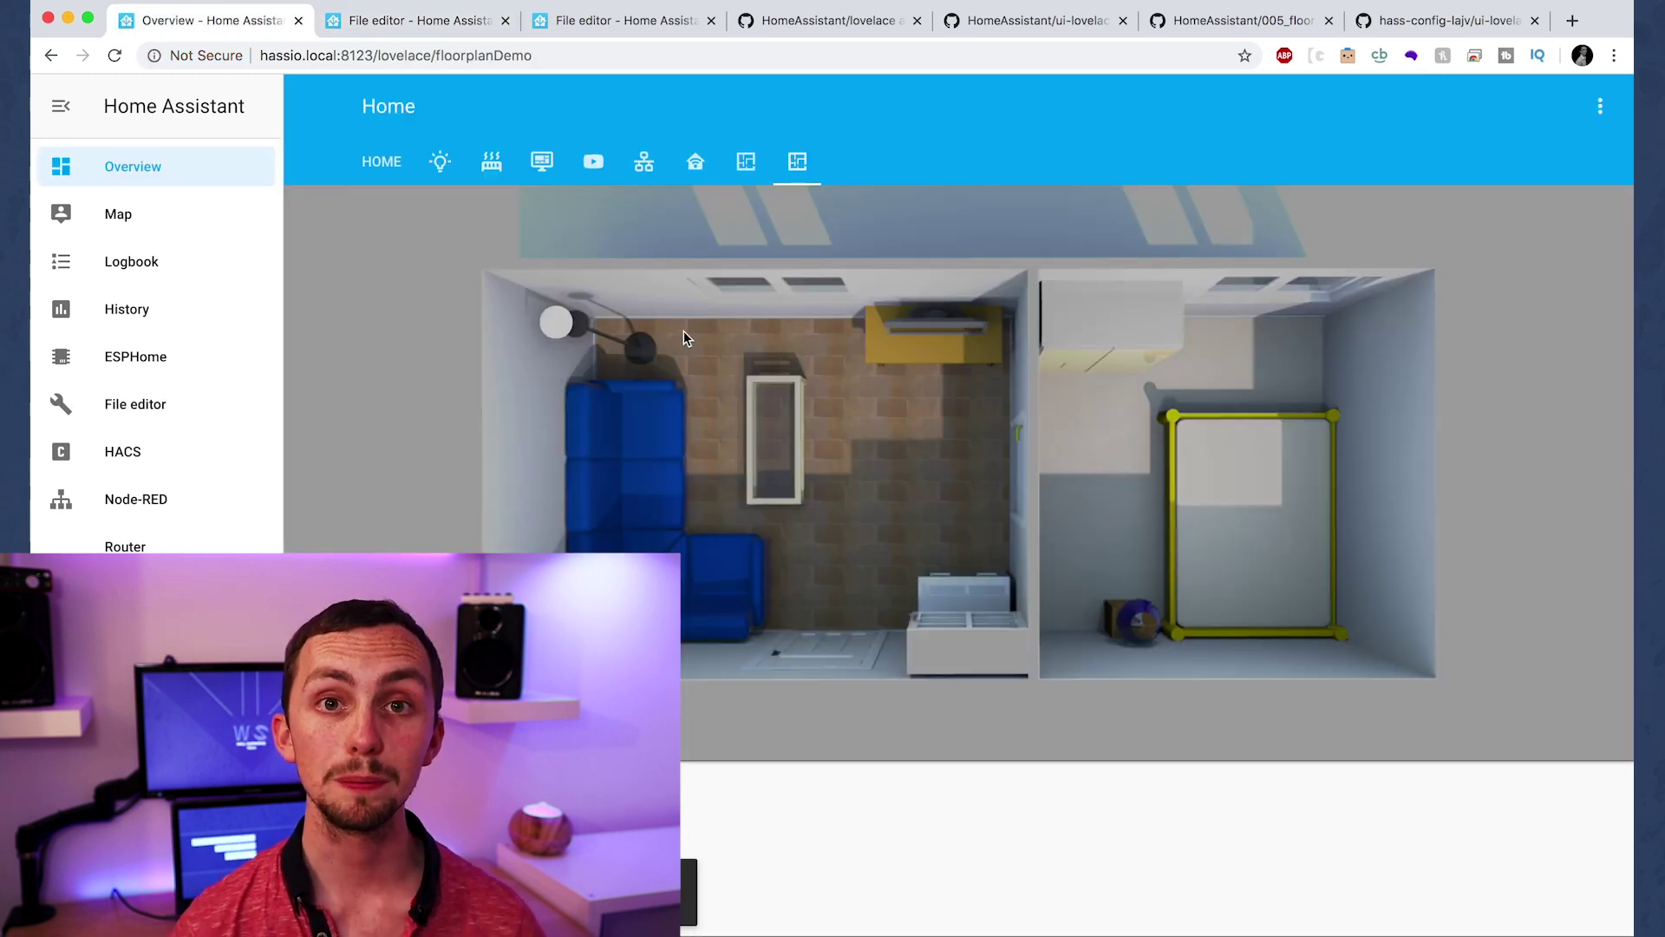
- Turn on the Sitting Left Orb and dim it to about 8% in its popup
{"action": "left_click", "coordinate": [561, 325]}
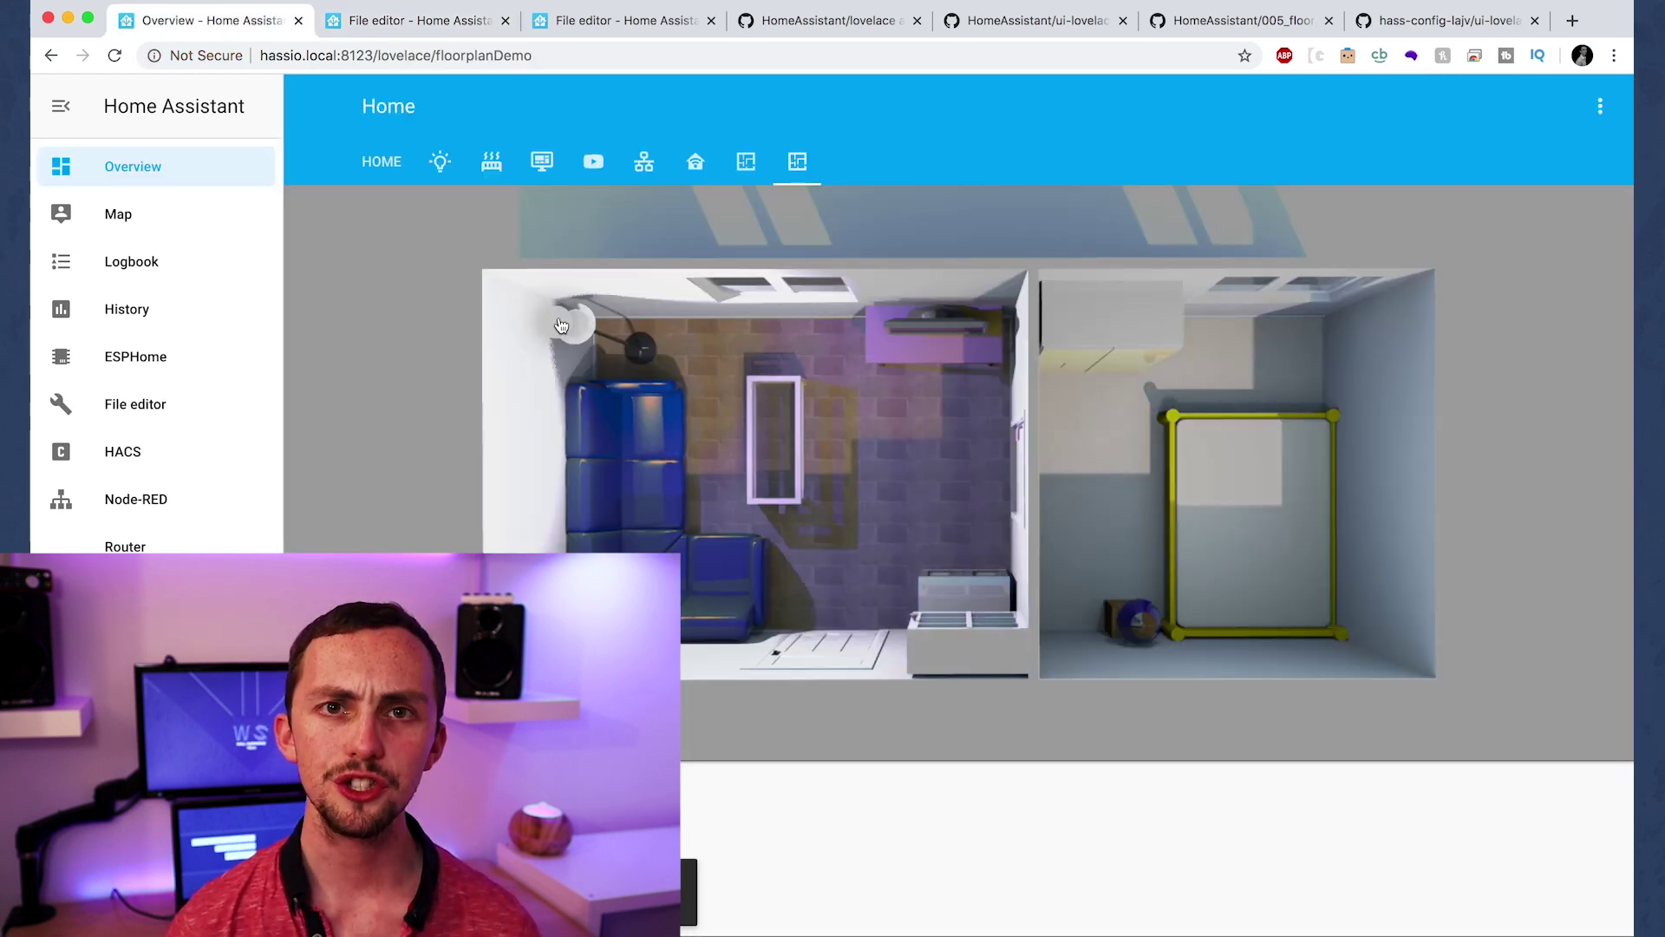
{"action": "left_click", "coordinate": [561, 325]}
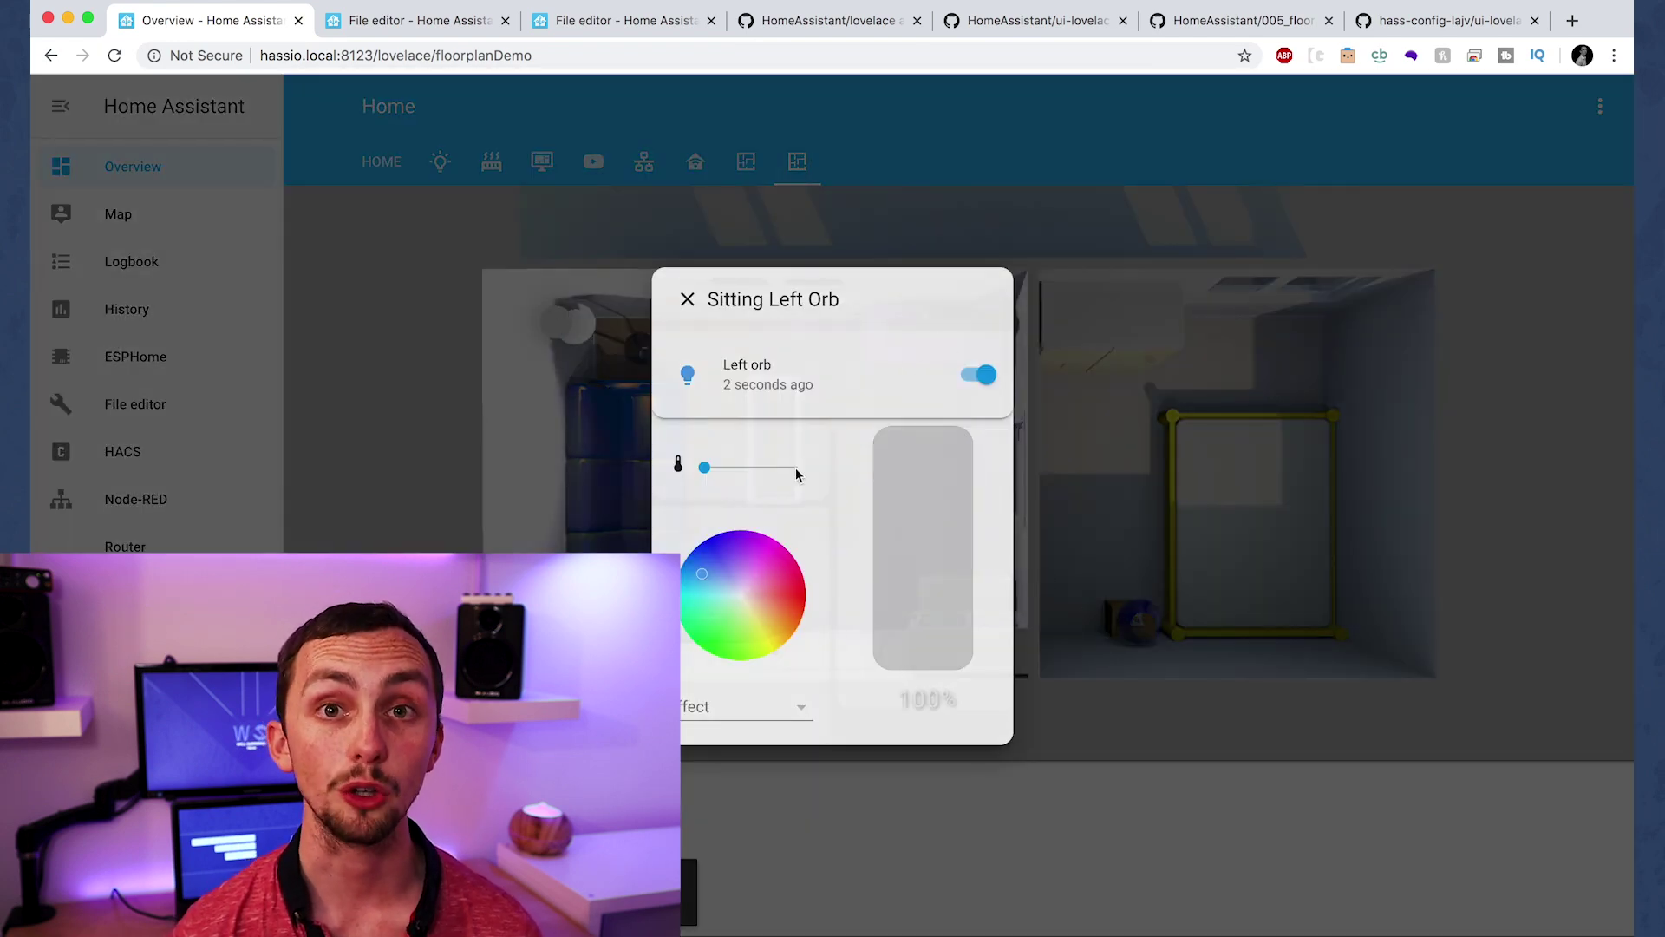
{"action": "left_click_drag", "start_coordinate": [929, 446], "coordinate": [924, 652]}
{"action": "key", "text": "Escape"}
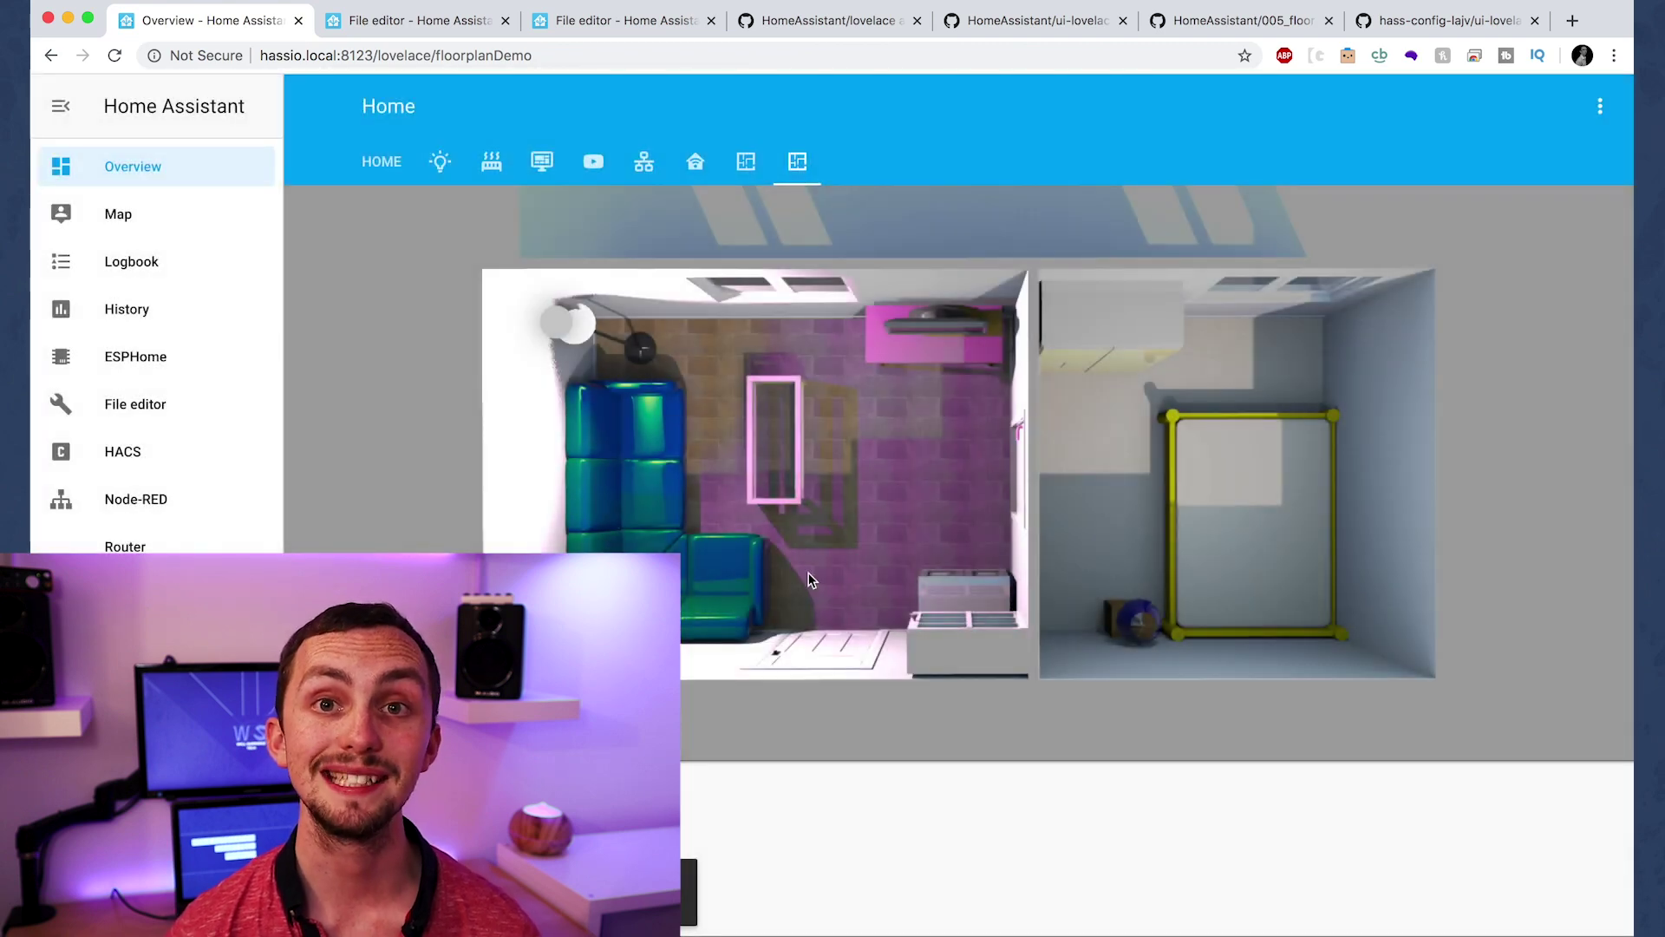
- Recolour the orb light toward red using the popup's colour wheel
{"action": "left_click", "coordinate": [562, 337]}
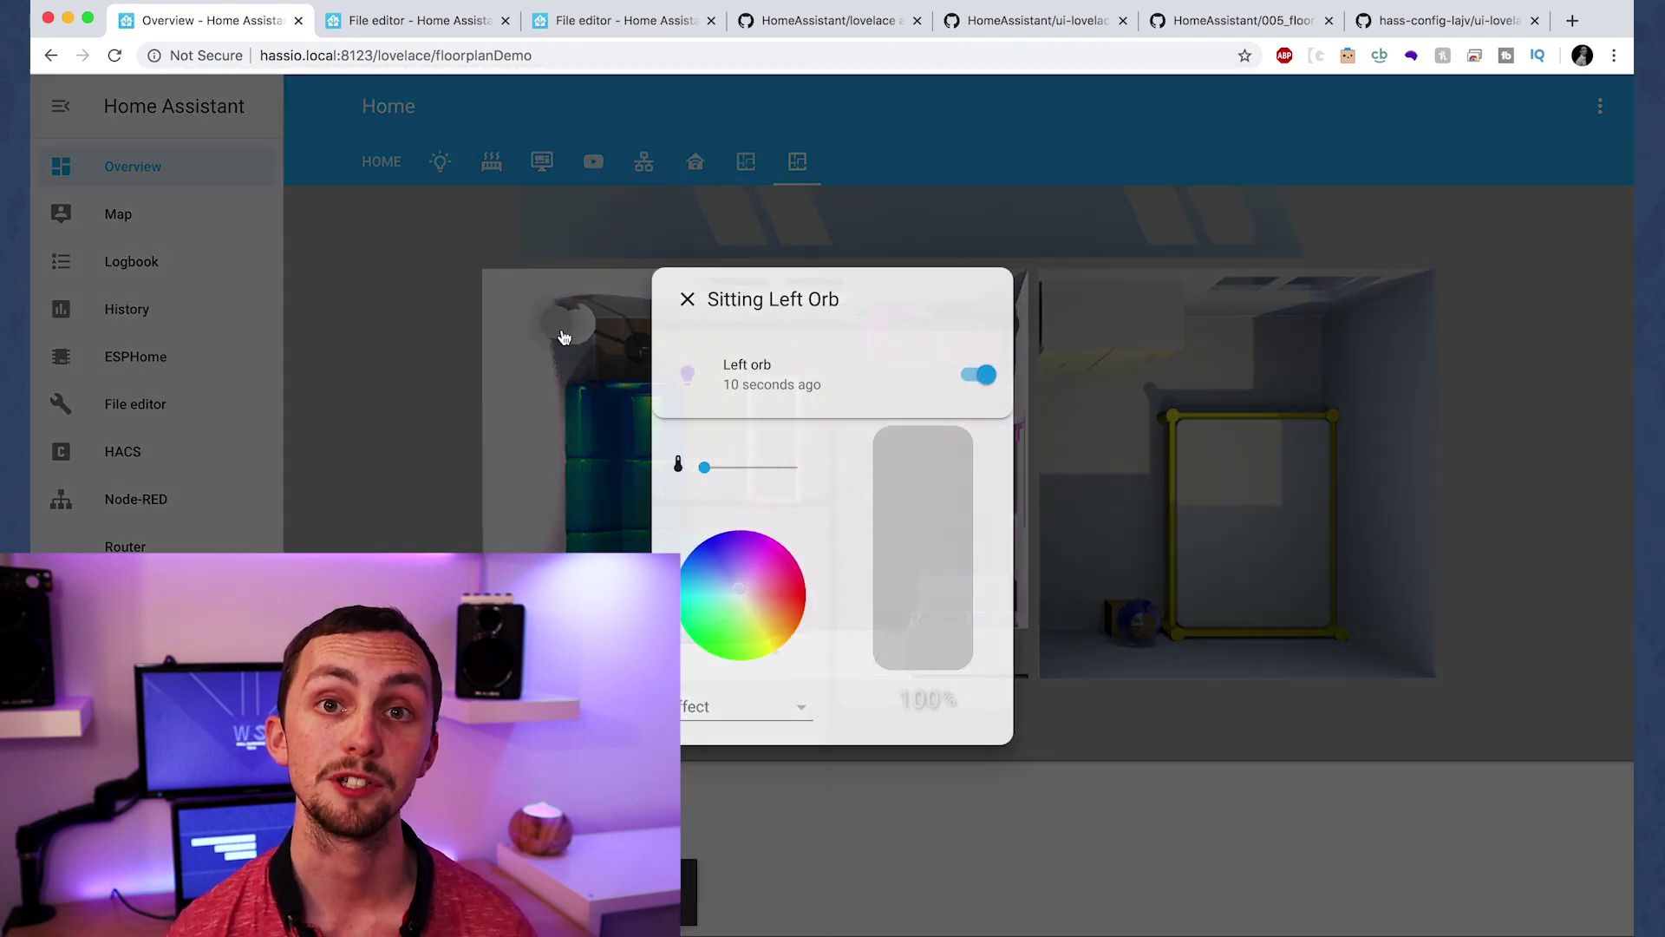
{"action": "left_click_drag", "start_coordinate": [739, 596], "coordinate": [806, 584]}
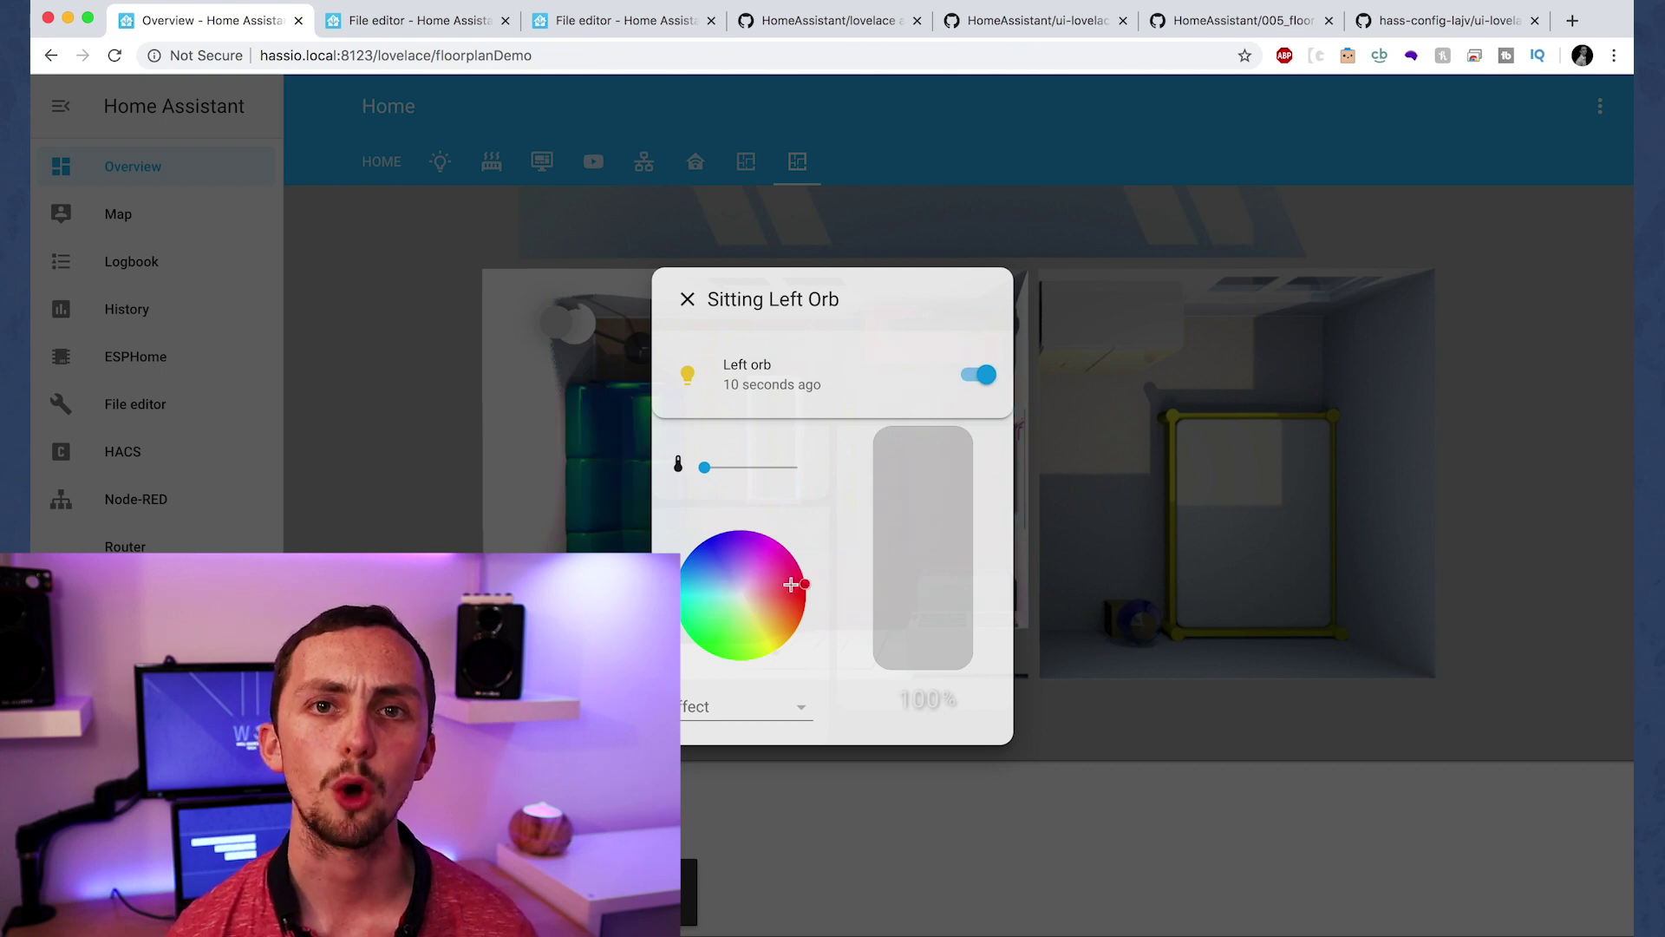
{"action": "left_click", "coordinate": [582, 517]}
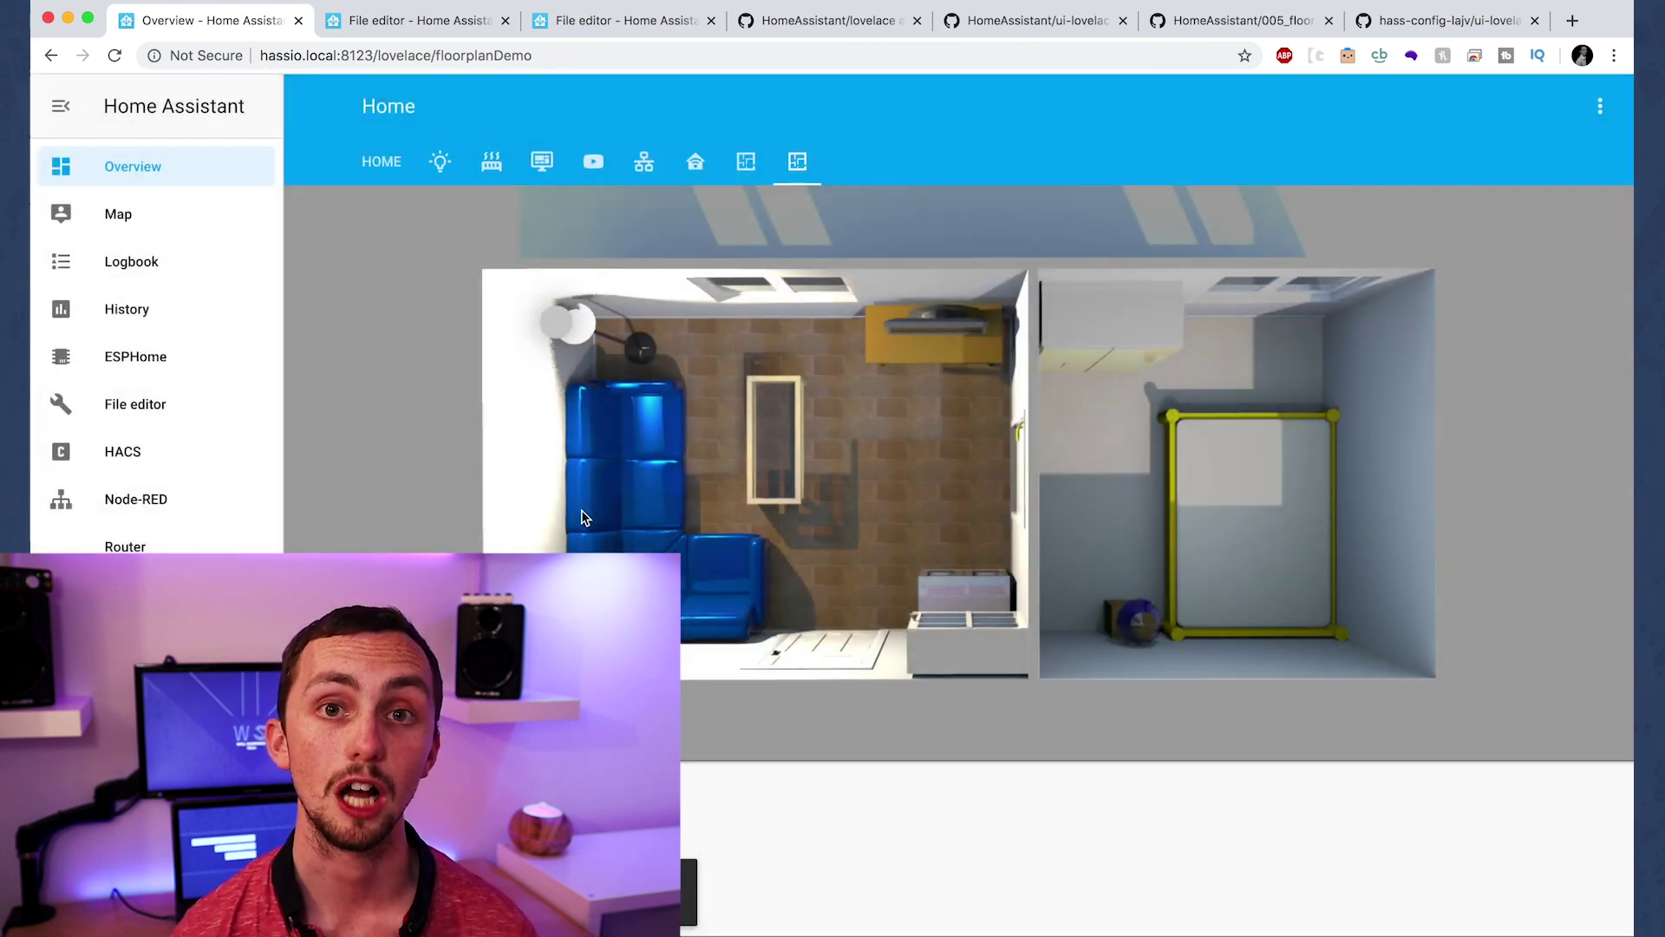
{"action": "left_click", "coordinate": [568, 335]}
{"action": "left_click", "coordinate": [580, 486]}
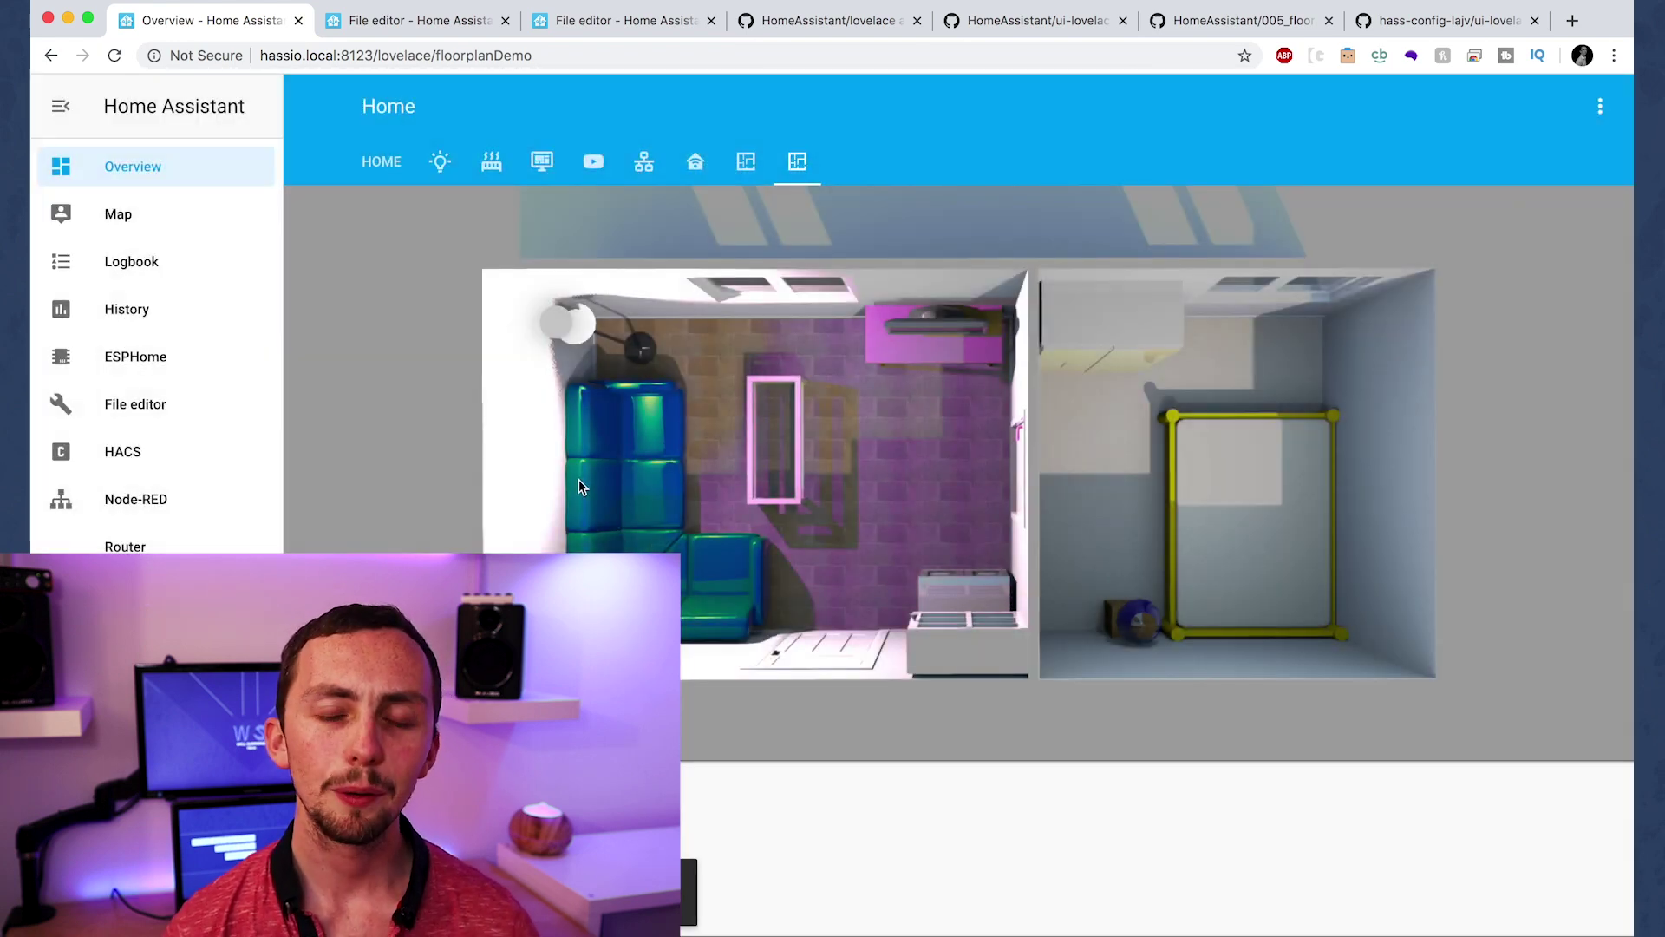
- Pick another colour for the orb, then switch the light off and back on
{"action": "left_click", "coordinate": [562, 347]}
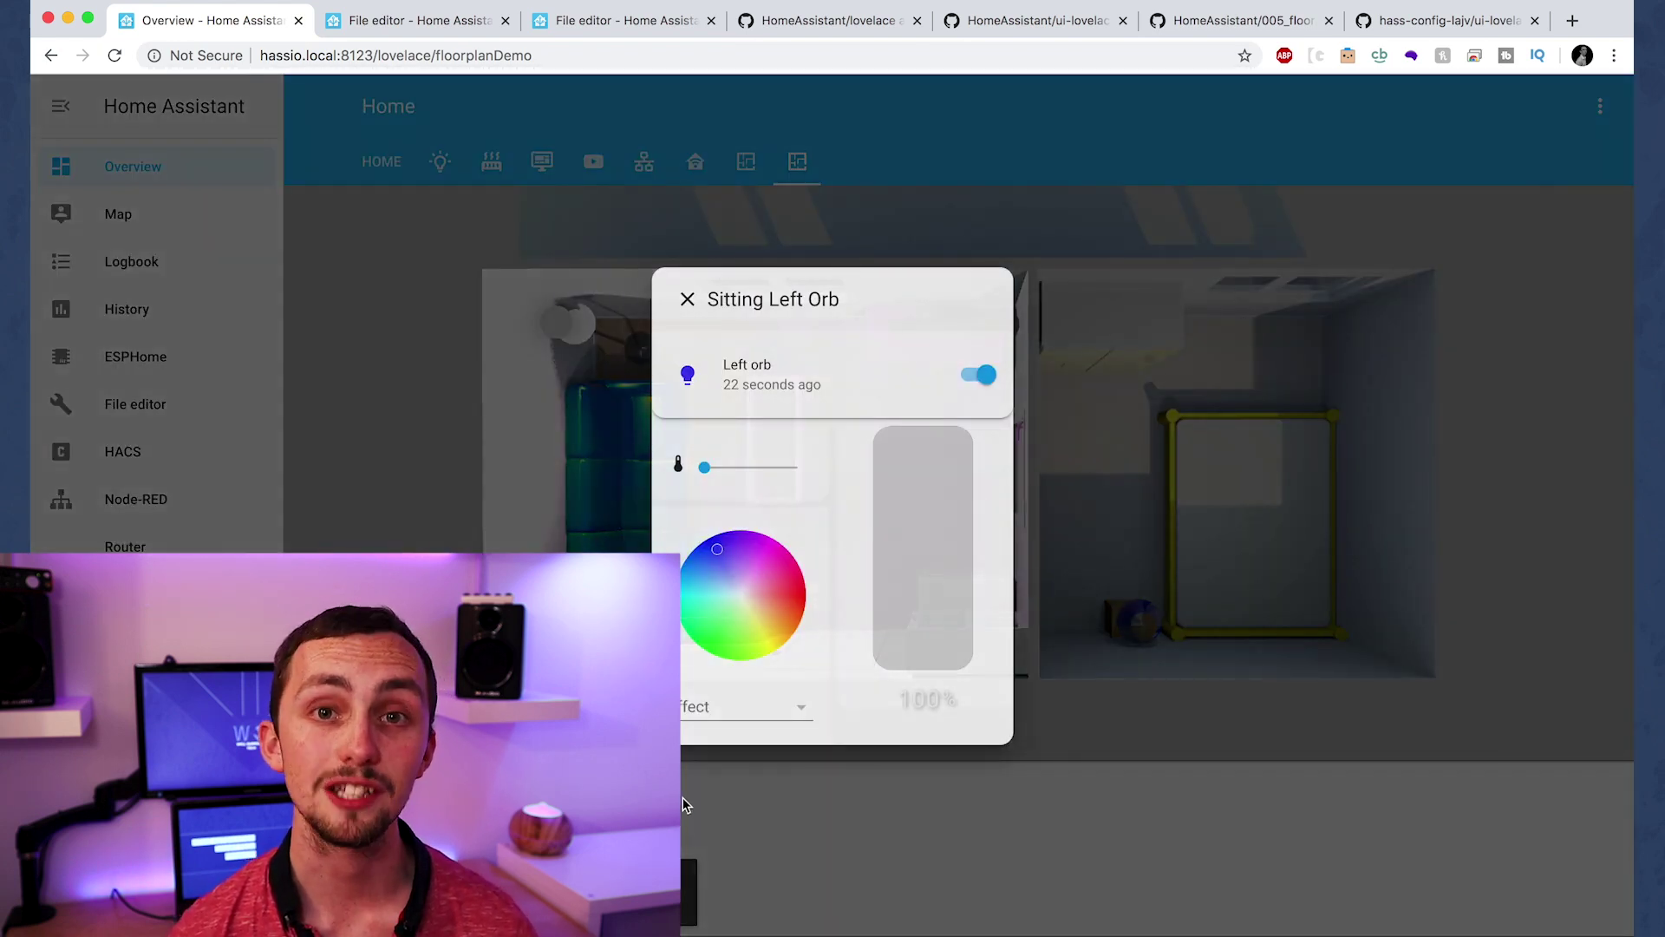
{"action": "left_click", "coordinate": [714, 654]}
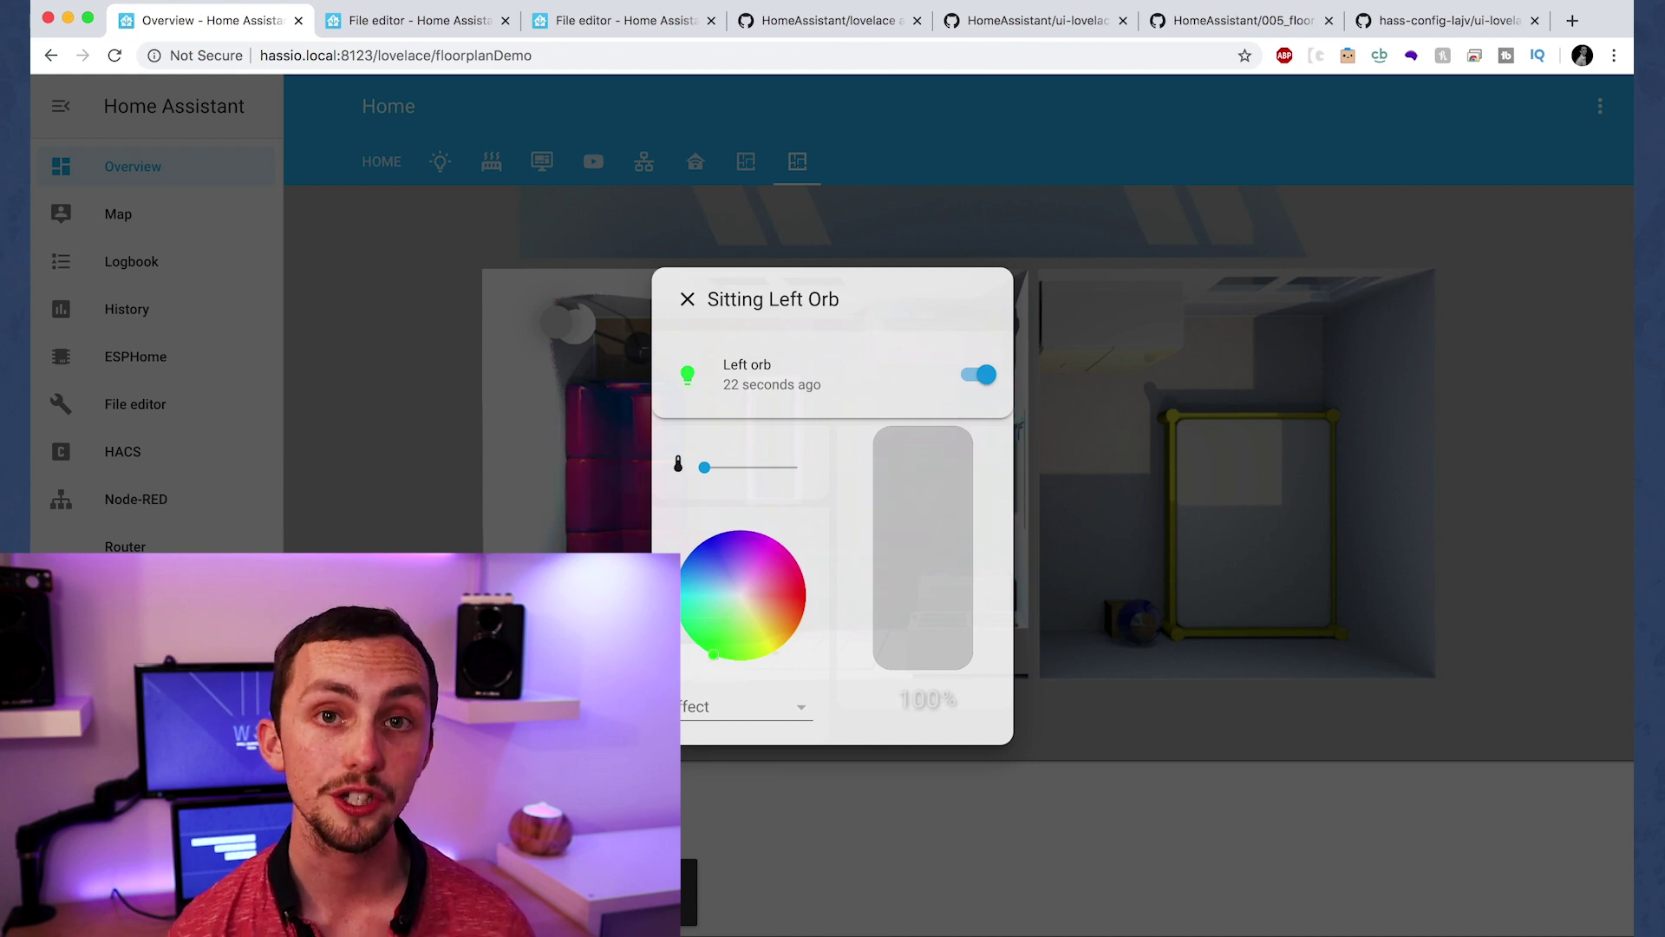
{"action": "left_click", "coordinate": [642, 685]}
{"action": "left_click", "coordinate": [566, 325]}
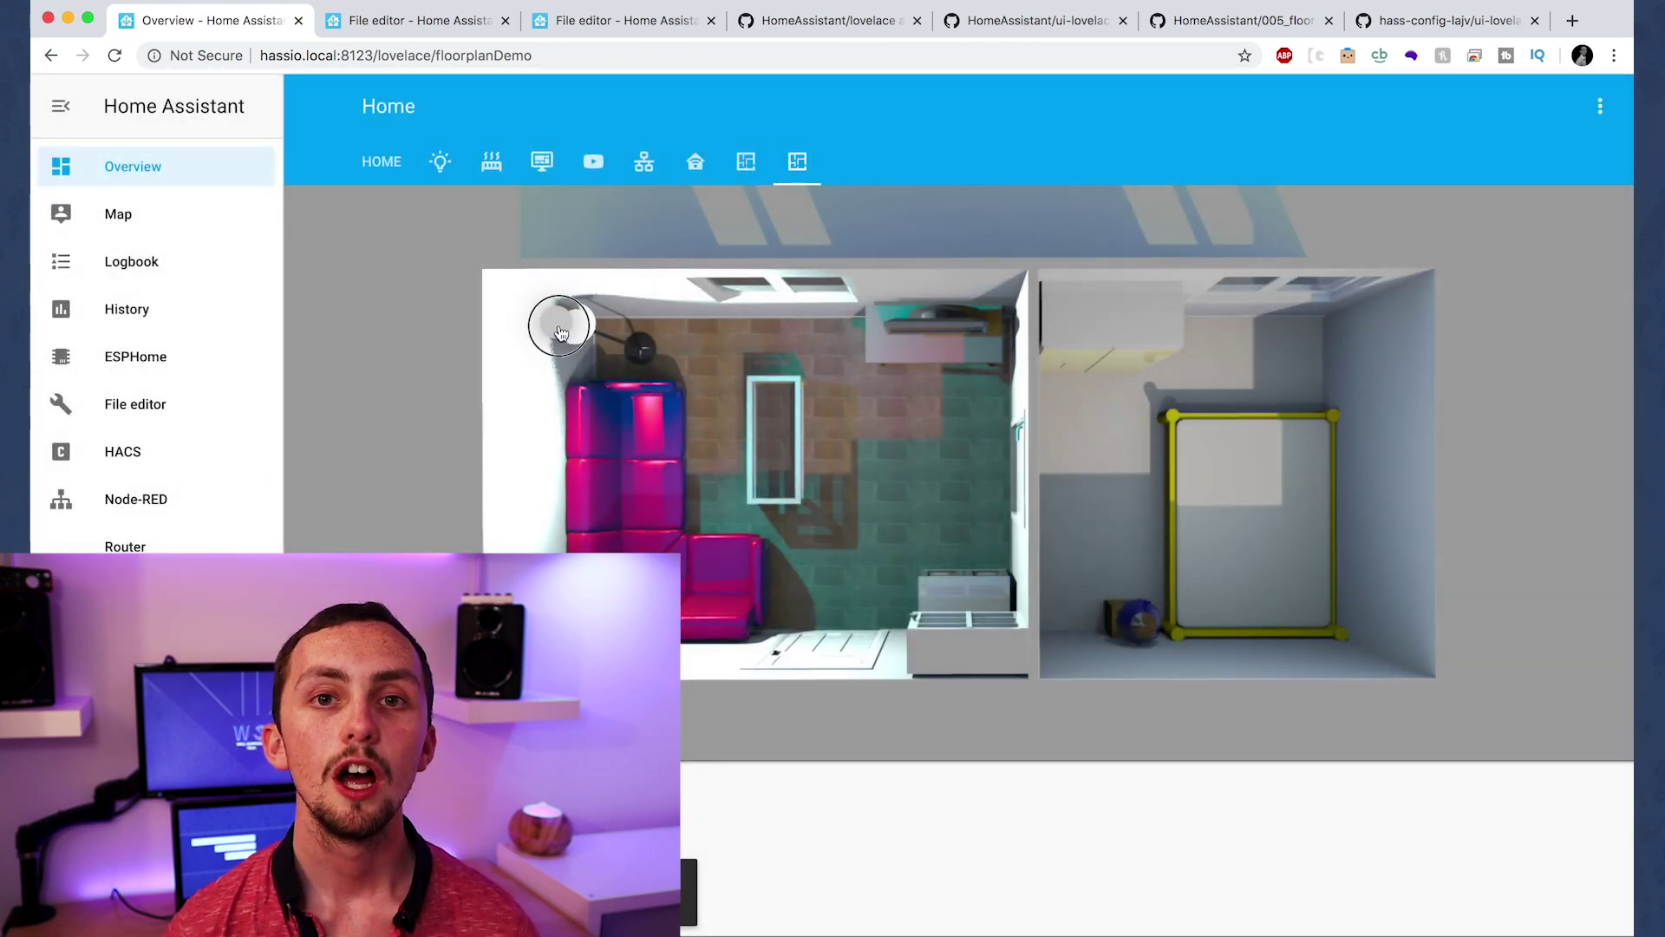
{"action": "left_click", "coordinate": [566, 325]}
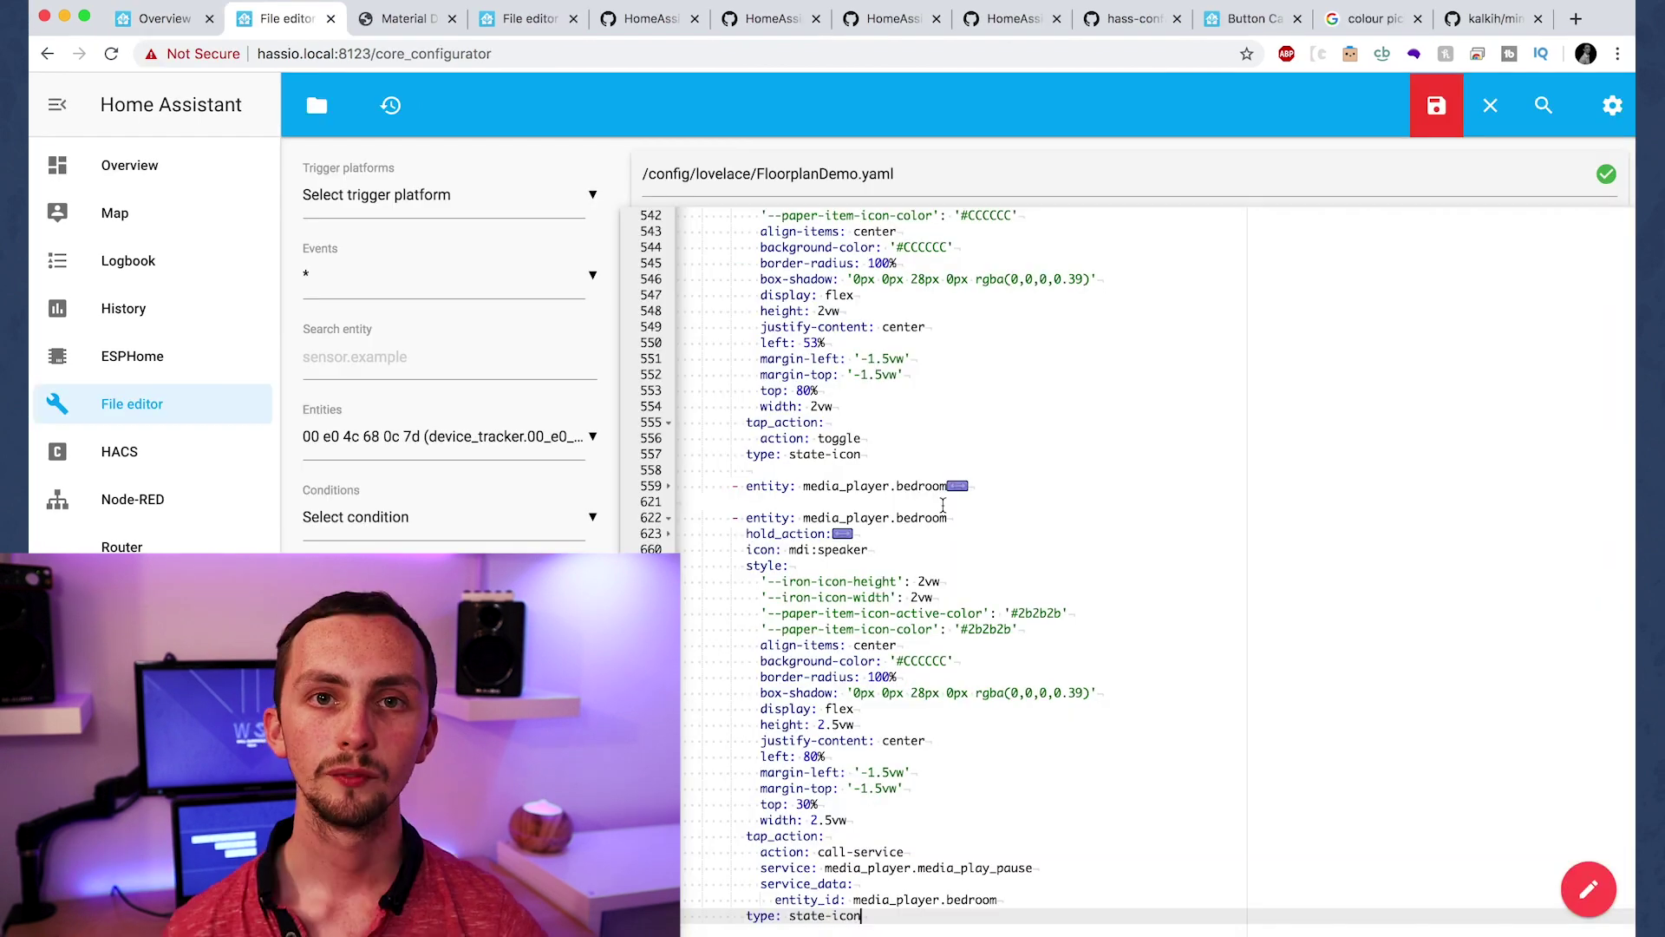
- Change the speaker entity and its media_play_pause service target from bedroom to kitchen, and save
{"action": "double_click", "coordinate": [926, 518]}
{"action": "type", "text": "kit"}
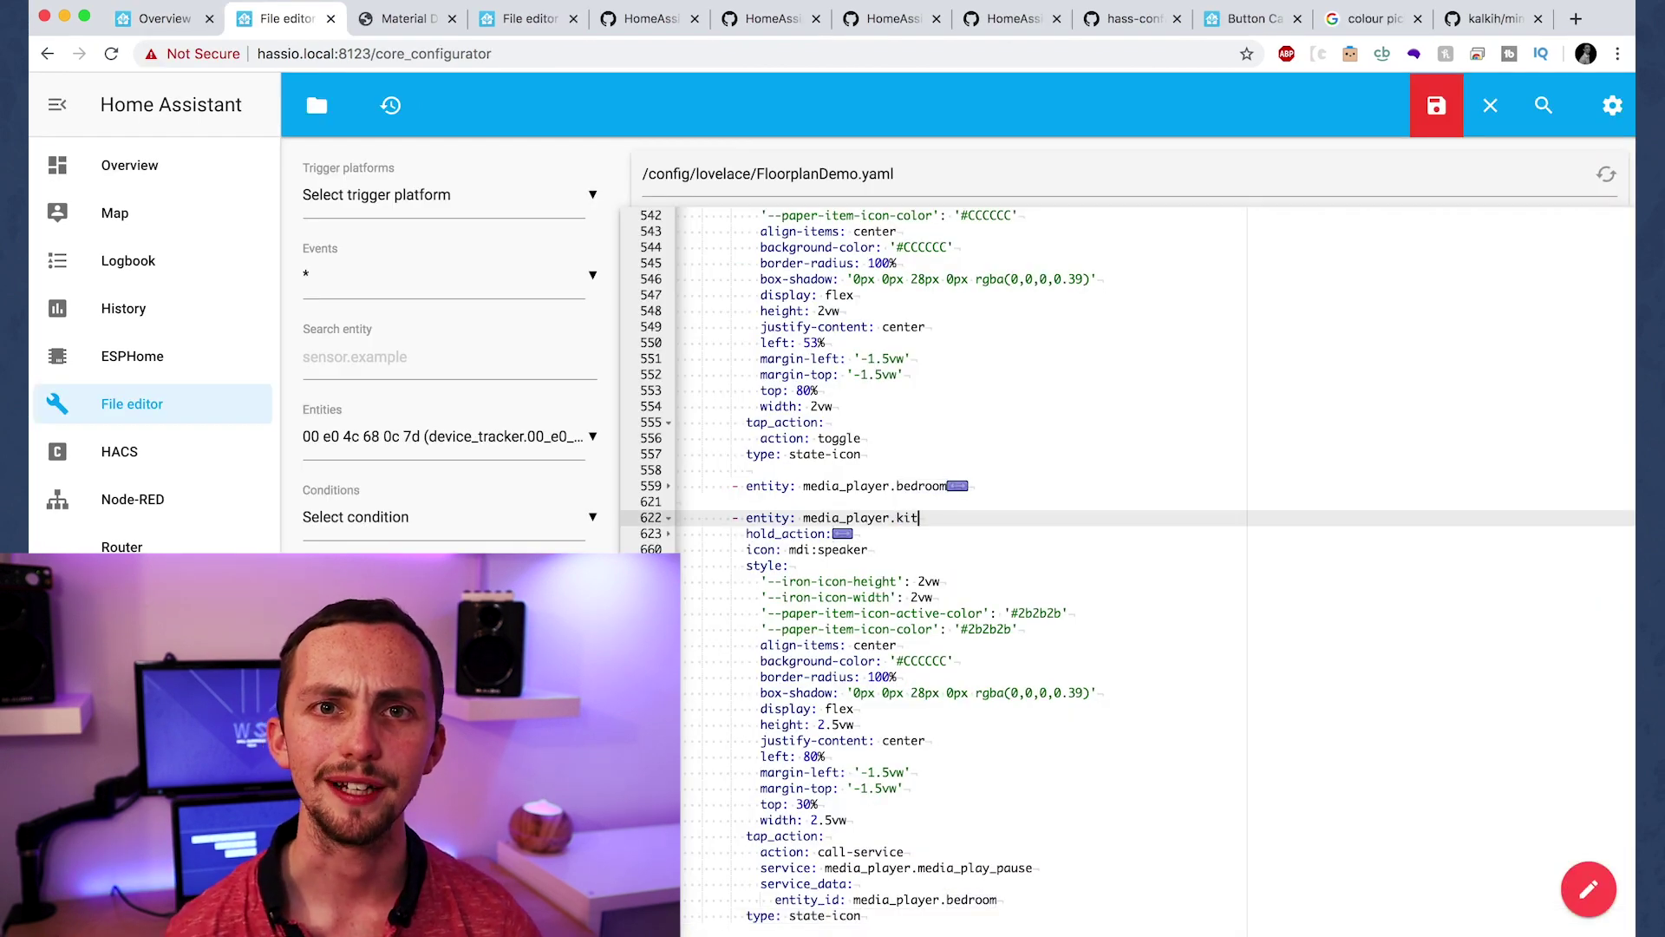
{"action": "type", "text": "chen"}
{"action": "double_click", "coordinate": [969, 900]}
{"action": "type", "text": "kitchen"}
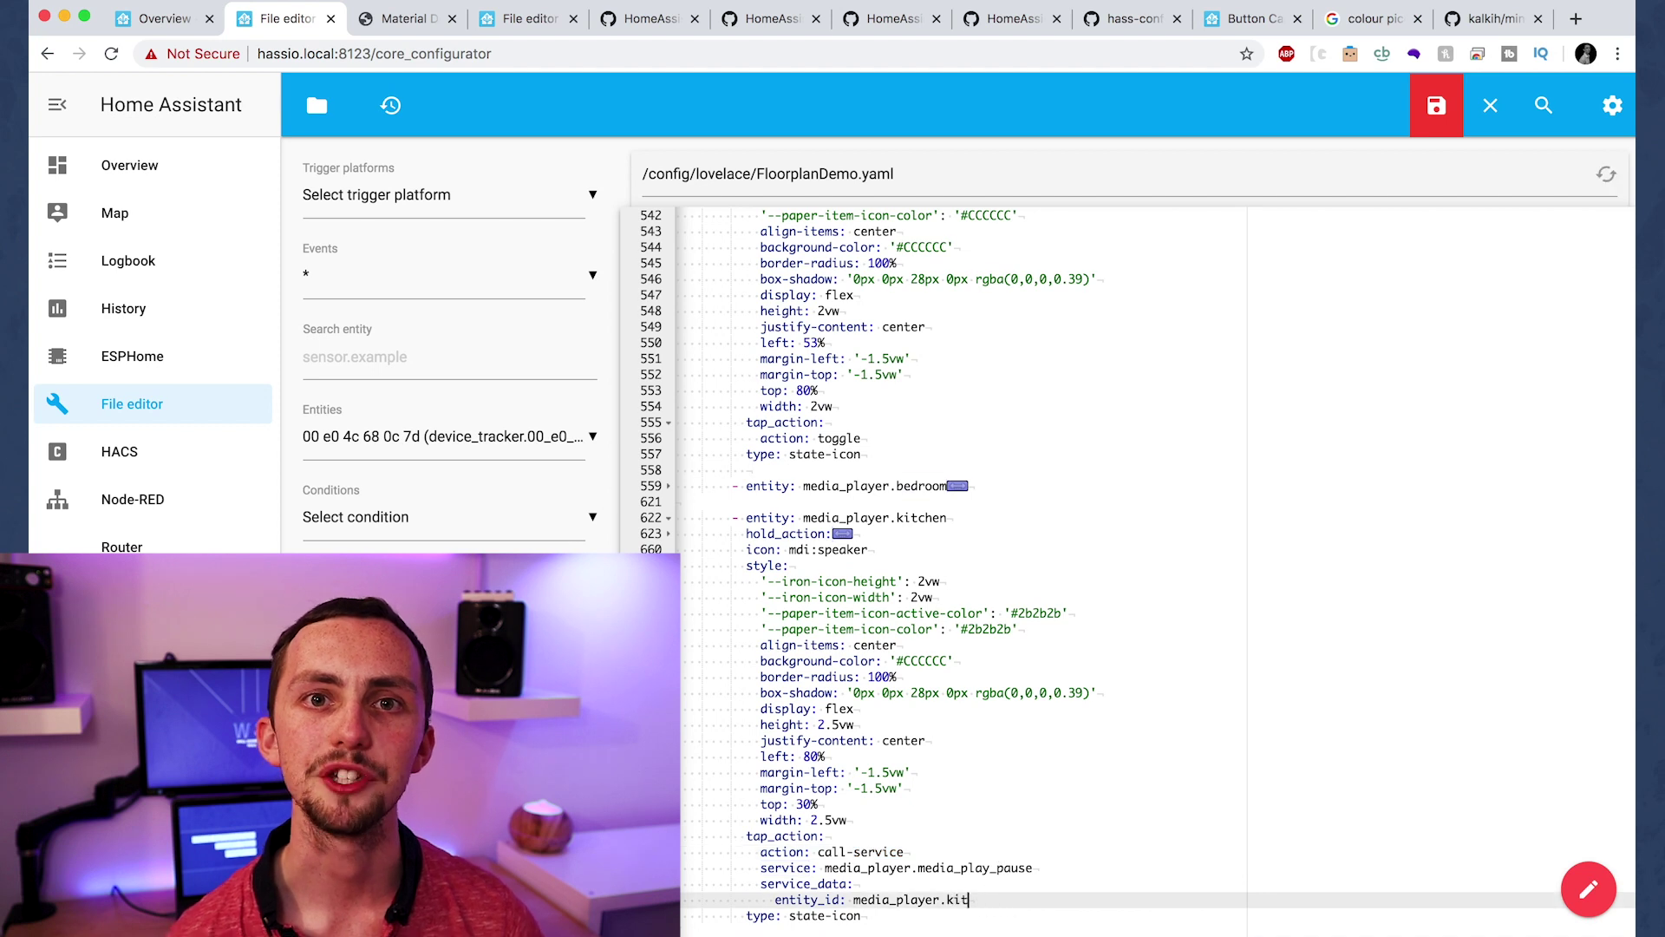
{"action": "key", "text": "ctrl+s"}
{"action": "left_click", "coordinate": [749, 838]}
{"action": "left_click_drag", "start_coordinate": [825, 868], "coordinate": [1032, 867]}
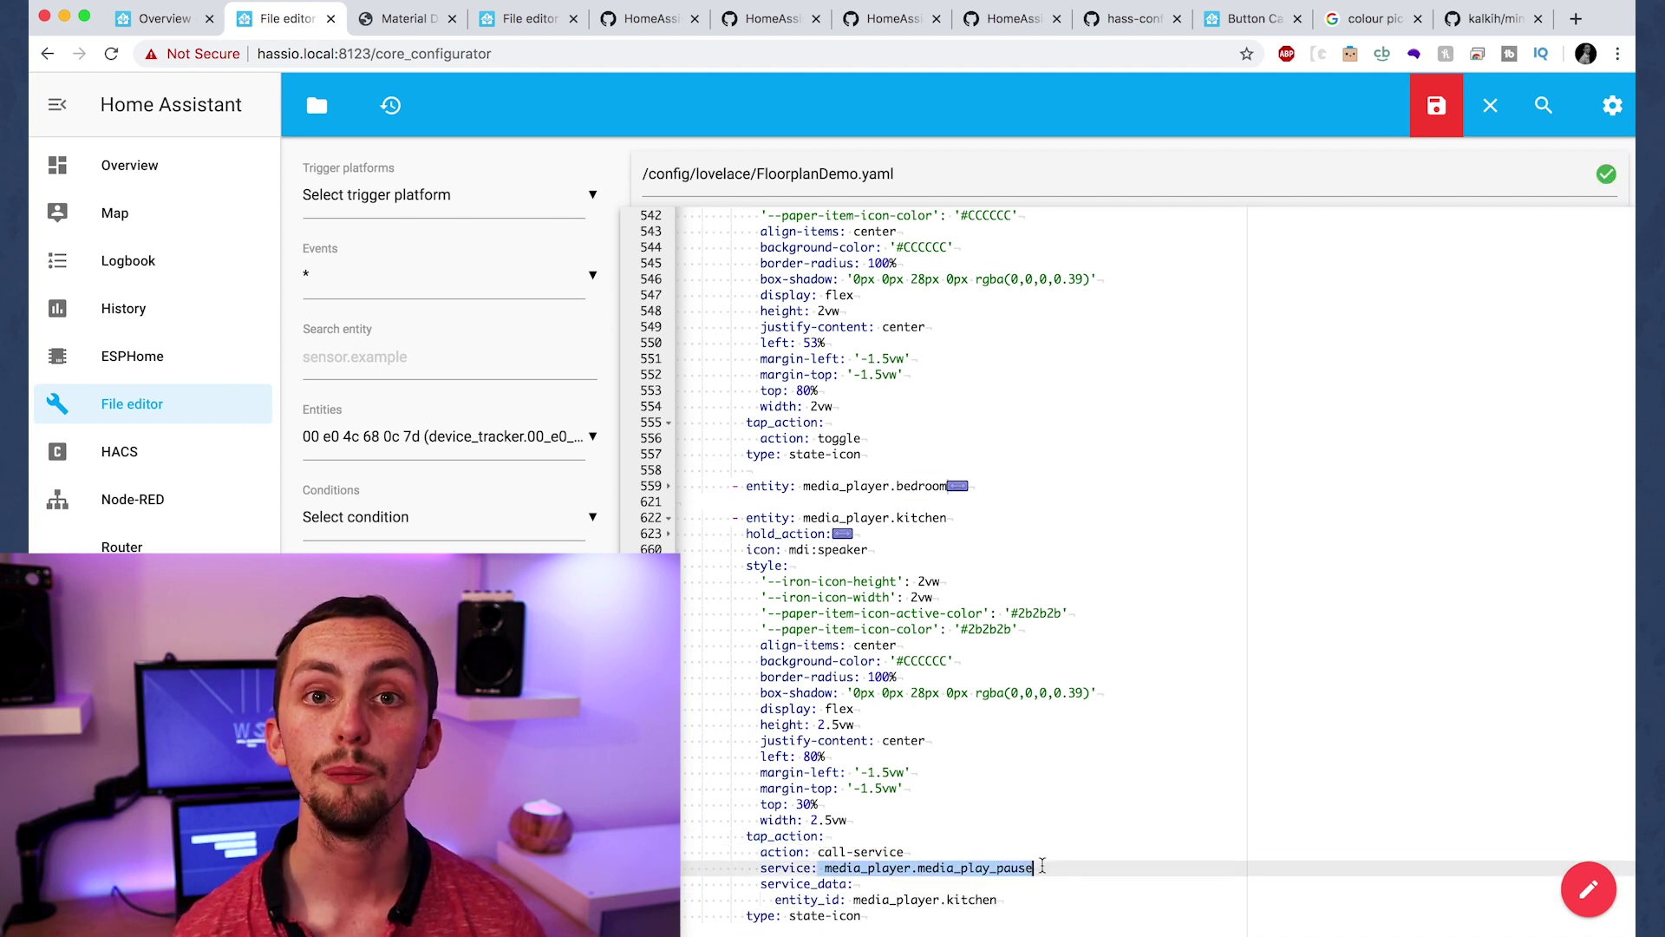
{"action": "left_click", "coordinate": [973, 899]}
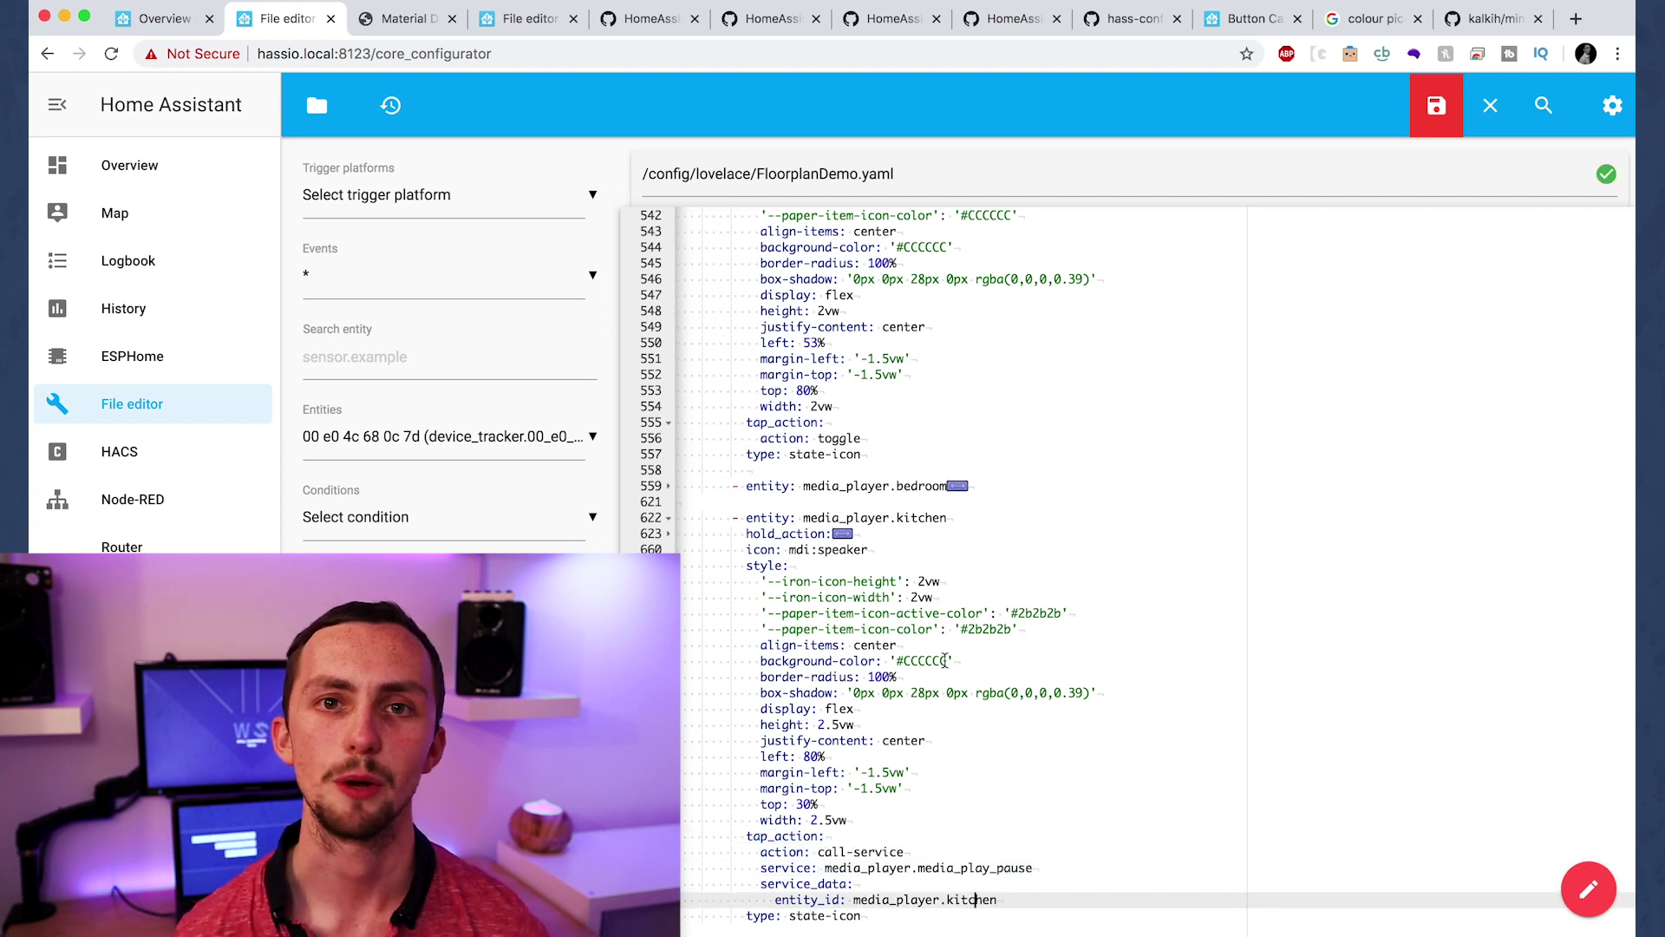
- Edit the speaker overlay's left position, replacing a digit of the old 80% with 5
{"action": "left_click_drag", "start_coordinate": [930, 646], "coordinate": [762, 607]}
{"action": "left_click", "coordinate": [745, 550]}
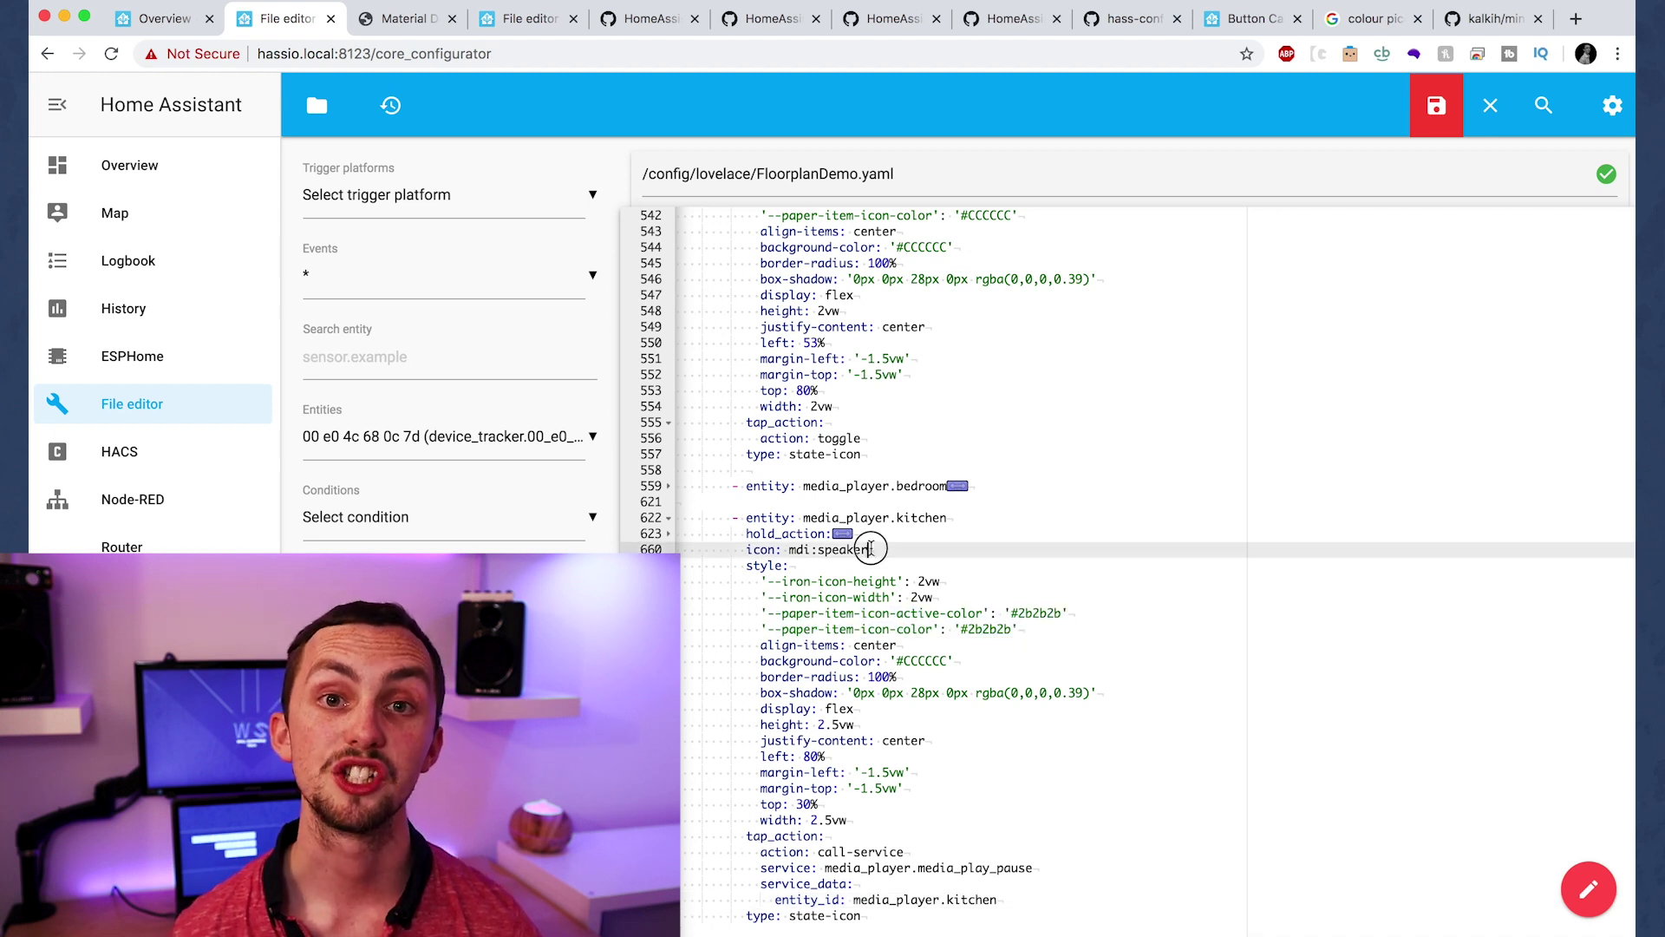
{"action": "key", "text": "shift+End"}
{"action": "left_click", "coordinate": [811, 556]}
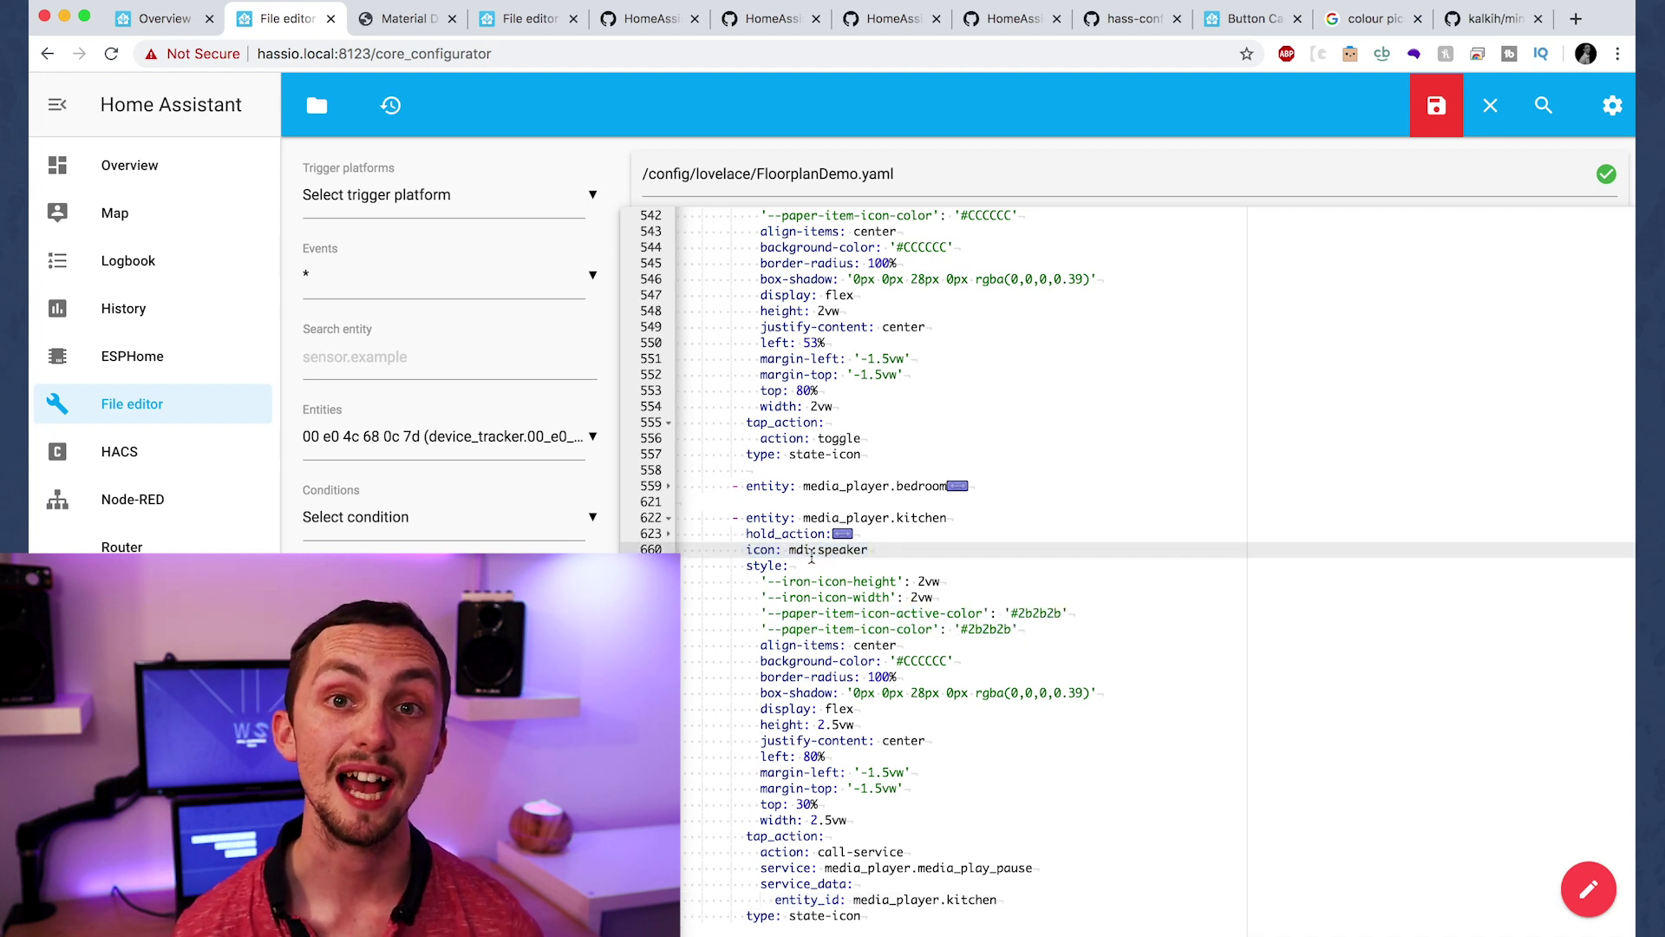
{"action": "left_click", "coordinate": [816, 756]}
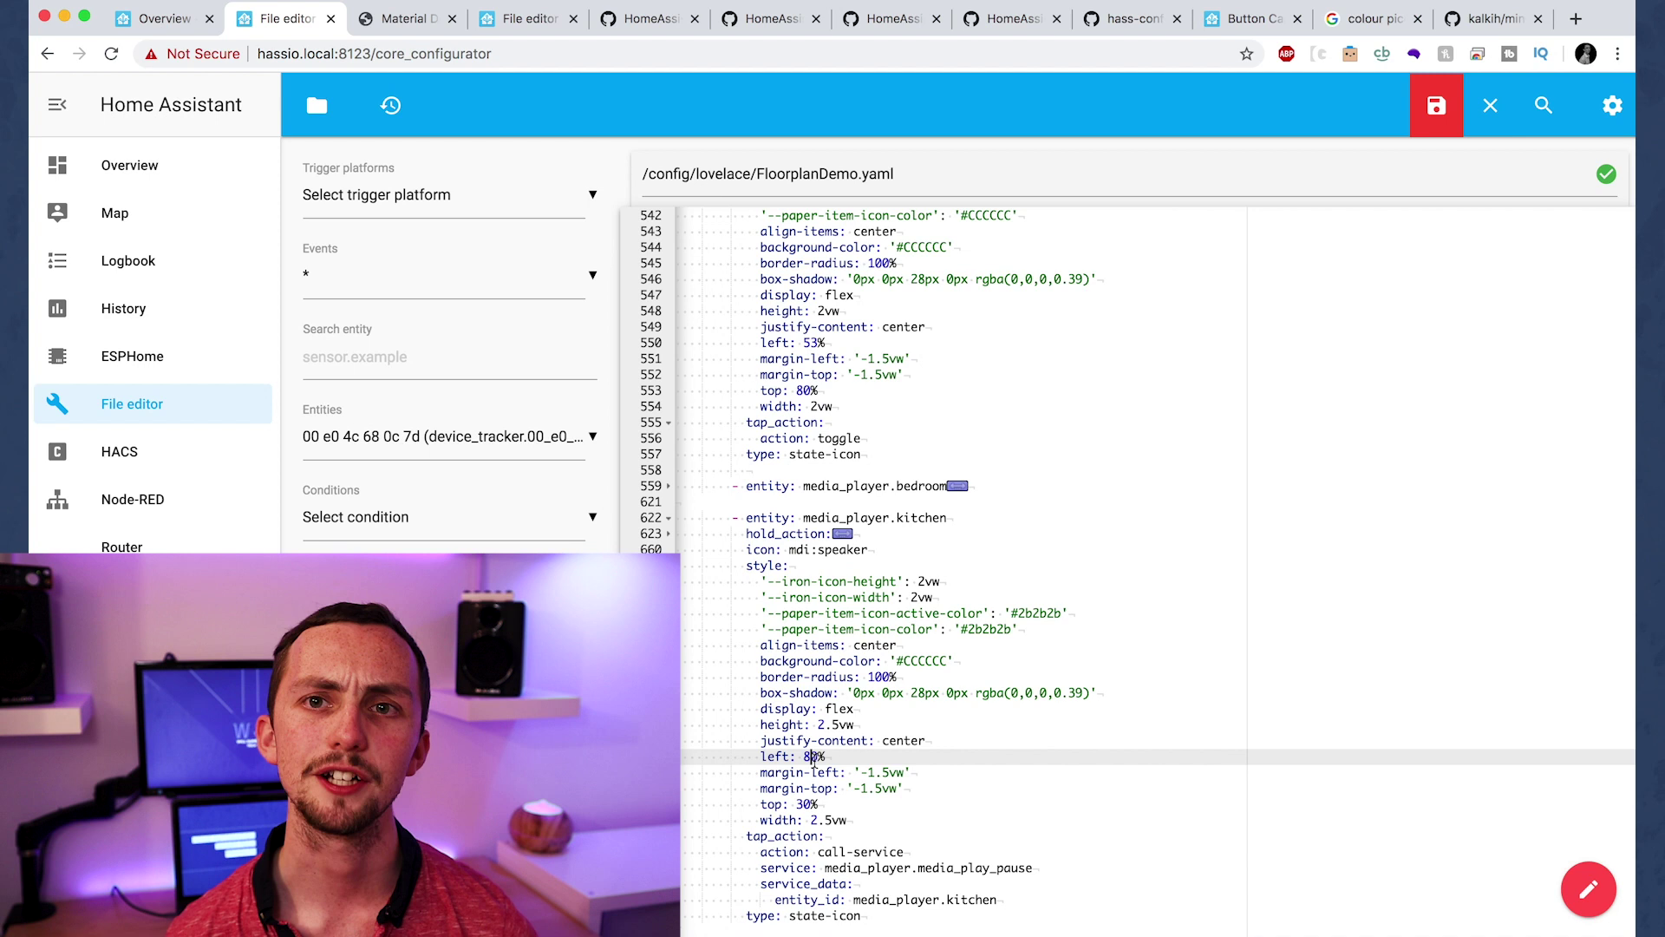
{"action": "key", "text": "BackSpace"}
{"action": "type", "text": "5"}
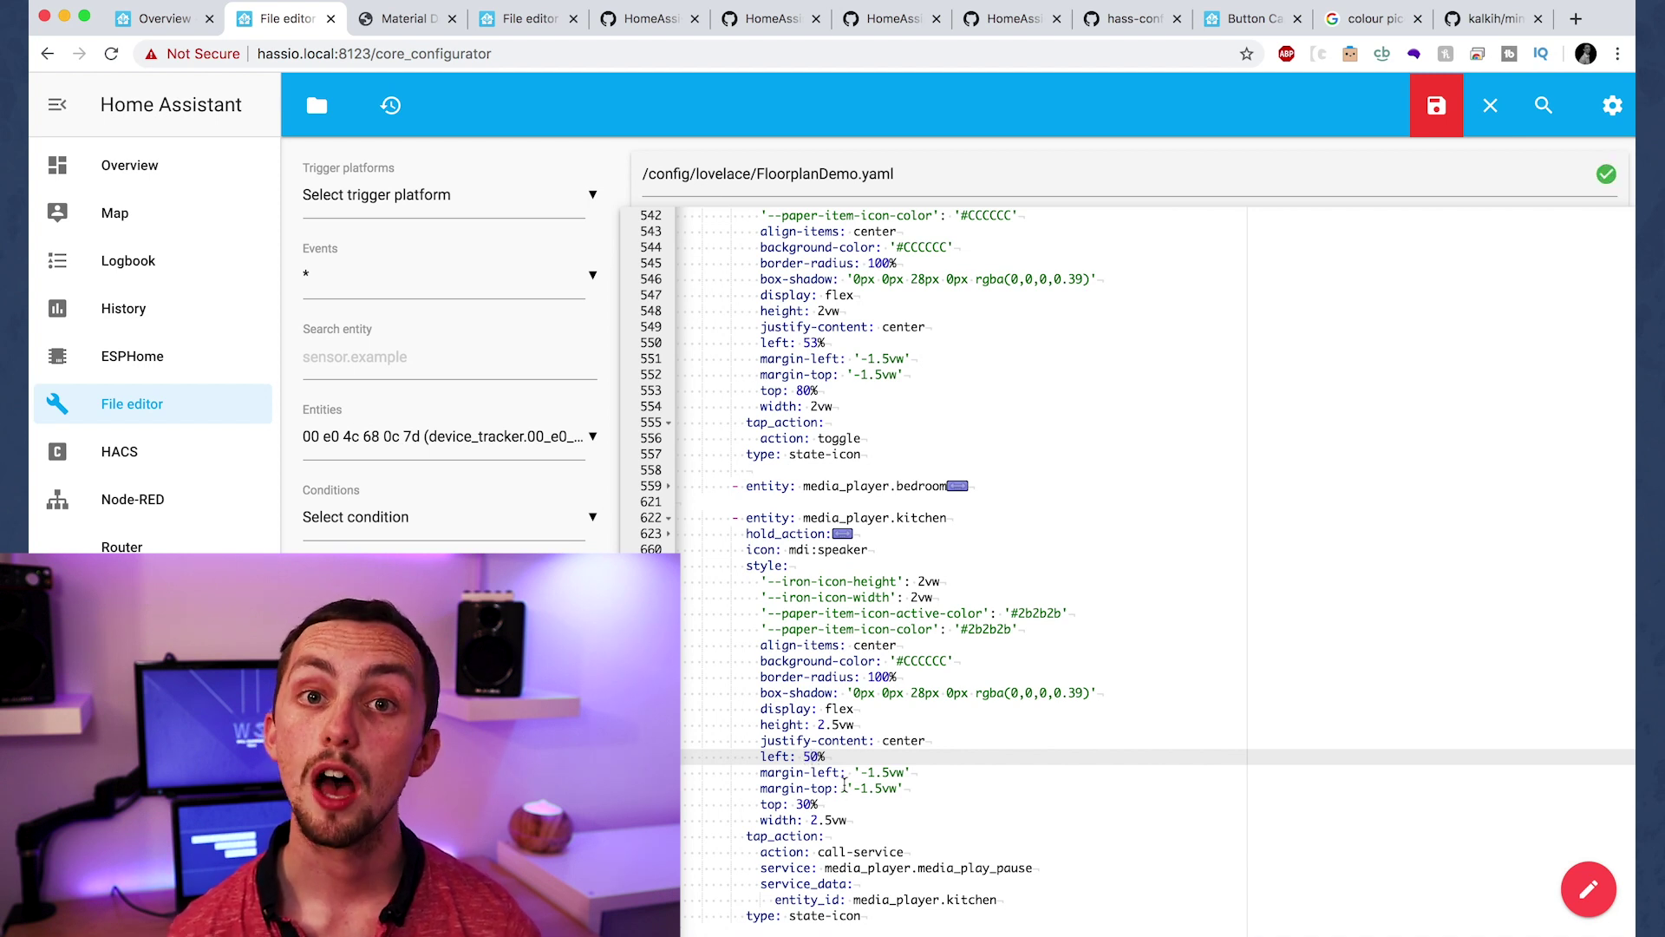
{"action": "left_click", "coordinate": [853, 725]}
{"action": "left_click", "coordinate": [825, 821]}
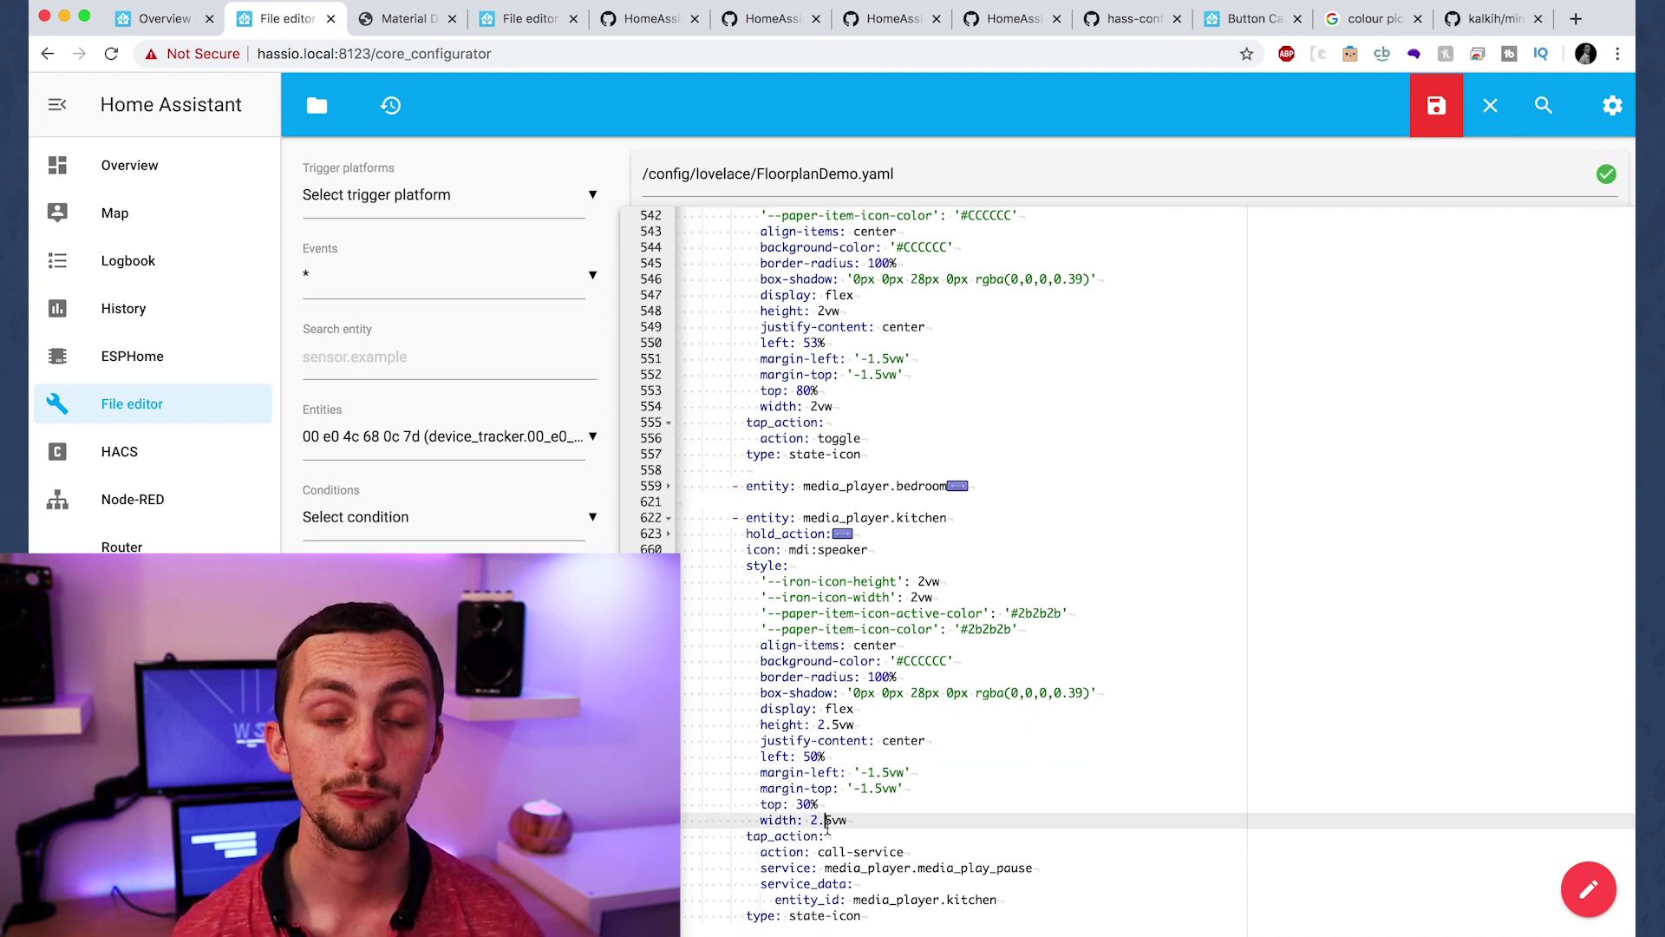
- In the hold-action popup, make media_player.kitchen the main player and bedroom the group member
{"action": "left_click", "coordinate": [669, 533]}
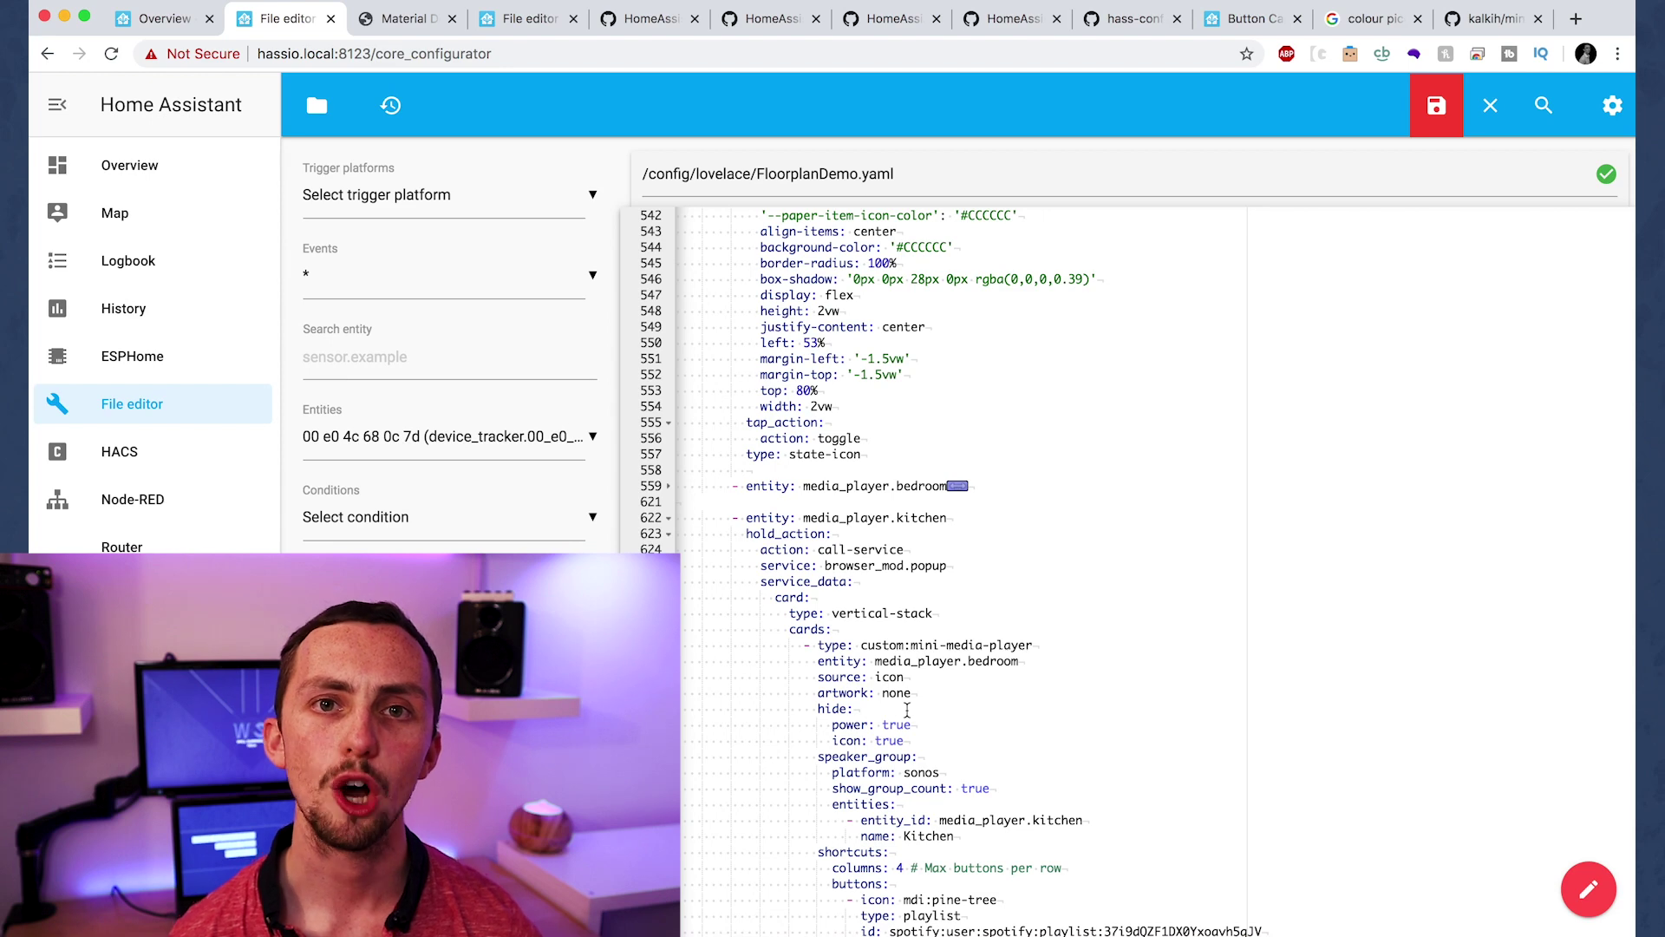
{"action": "scroll", "coordinate": [908, 709], "scroll_direction": "down", "scroll_amount": 5}
{"action": "mouse_move", "coordinate": [866, 469]}
{"action": "left_mouse_down"}
{"action": "mouse_move", "coordinate": [1061, 472]}
{"action": "mouse_move", "coordinate": [880, 486]}
{"action": "left_mouse_up"}
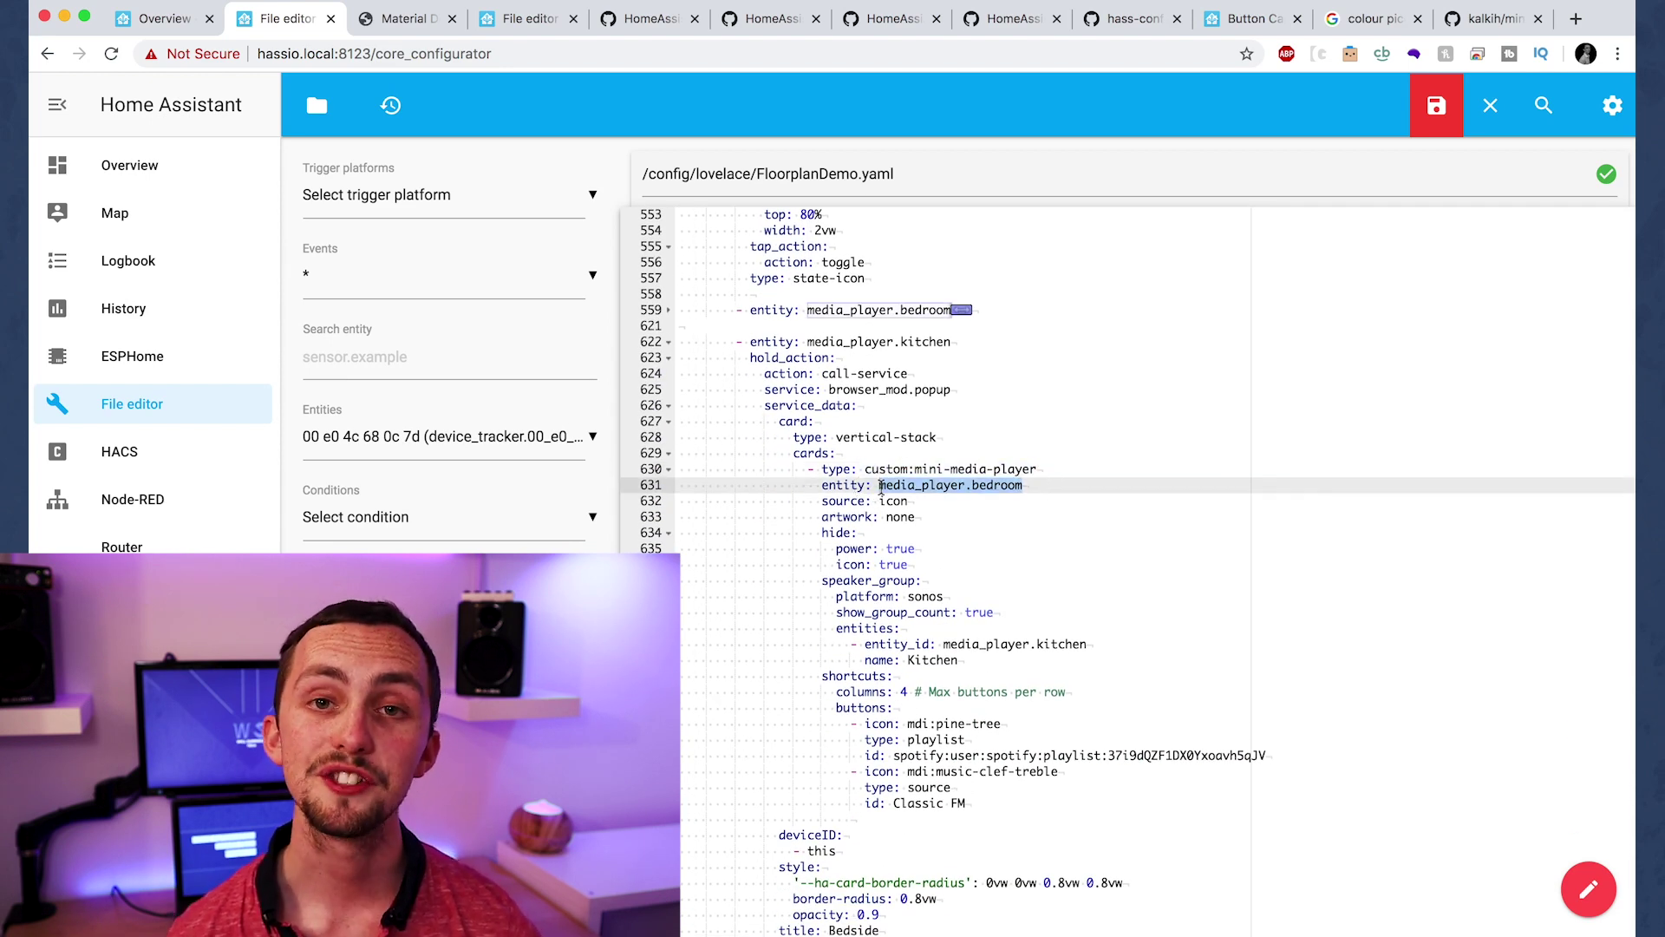
{"action": "double_click", "coordinate": [1053, 643]}
{"action": "key", "text": "super+c"}
{"action": "double_click", "coordinate": [998, 485]}
{"action": "key", "text": "super+v"}
{"action": "double_click", "coordinate": [1066, 643]}
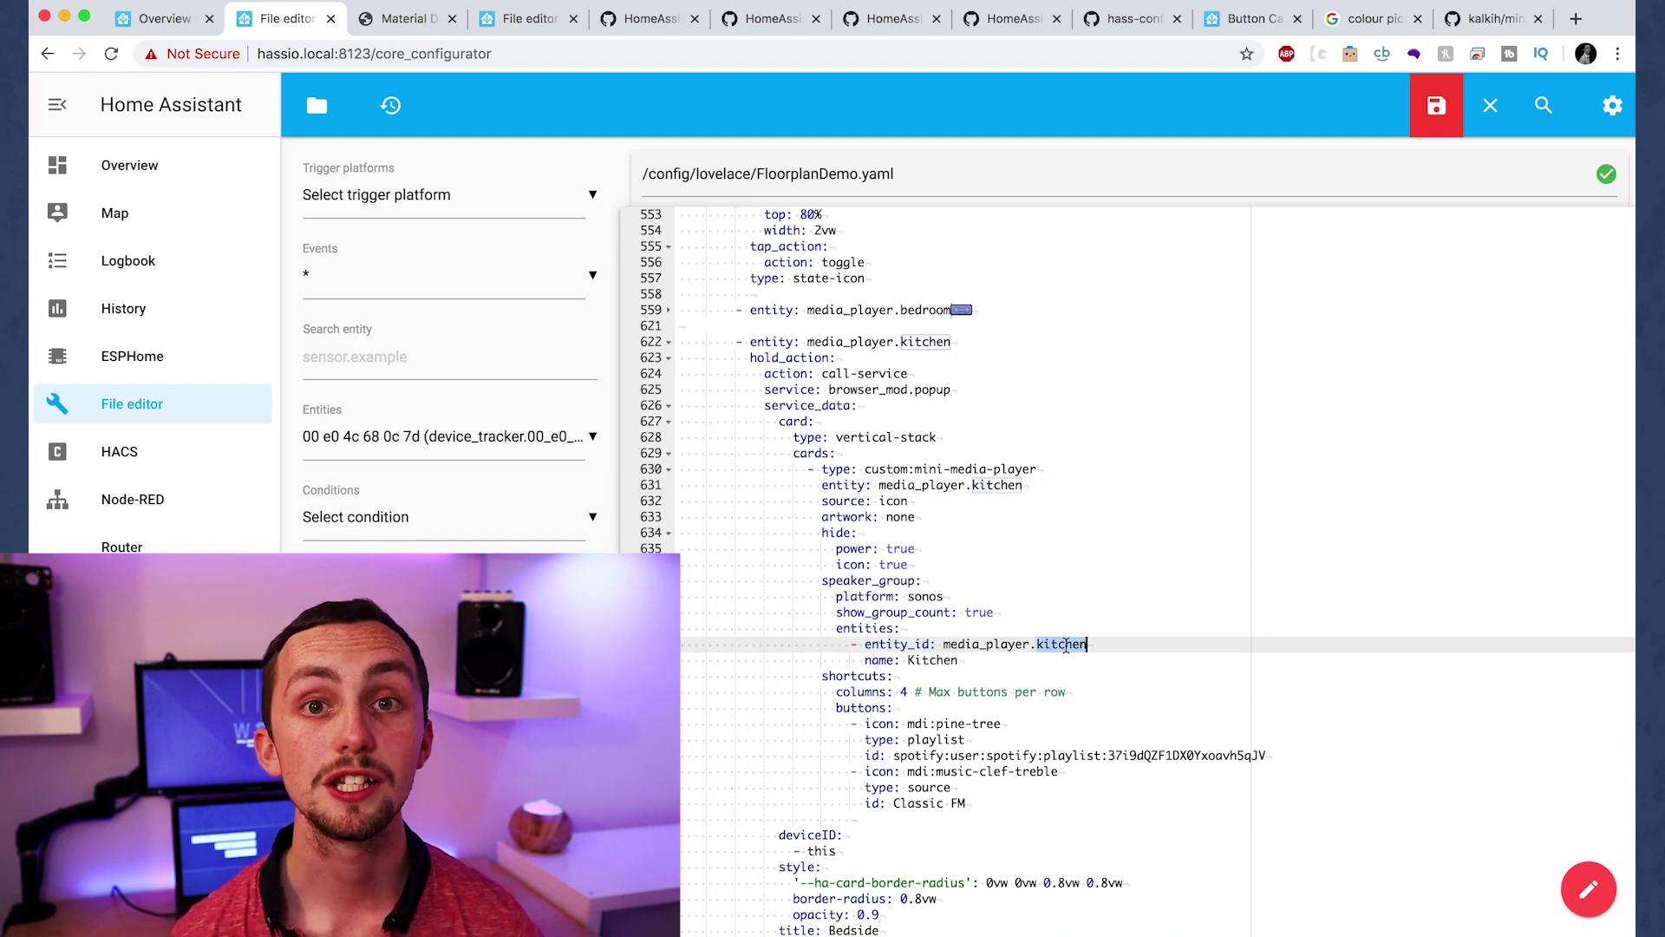
{"action": "type", "text": "bedroom"}
- Rename the group member to Bedroom, review the Classic FM shortcut, and save the file
{"action": "triple_click", "coordinate": [933, 660]}
{"action": "type", "text": "Bed"}
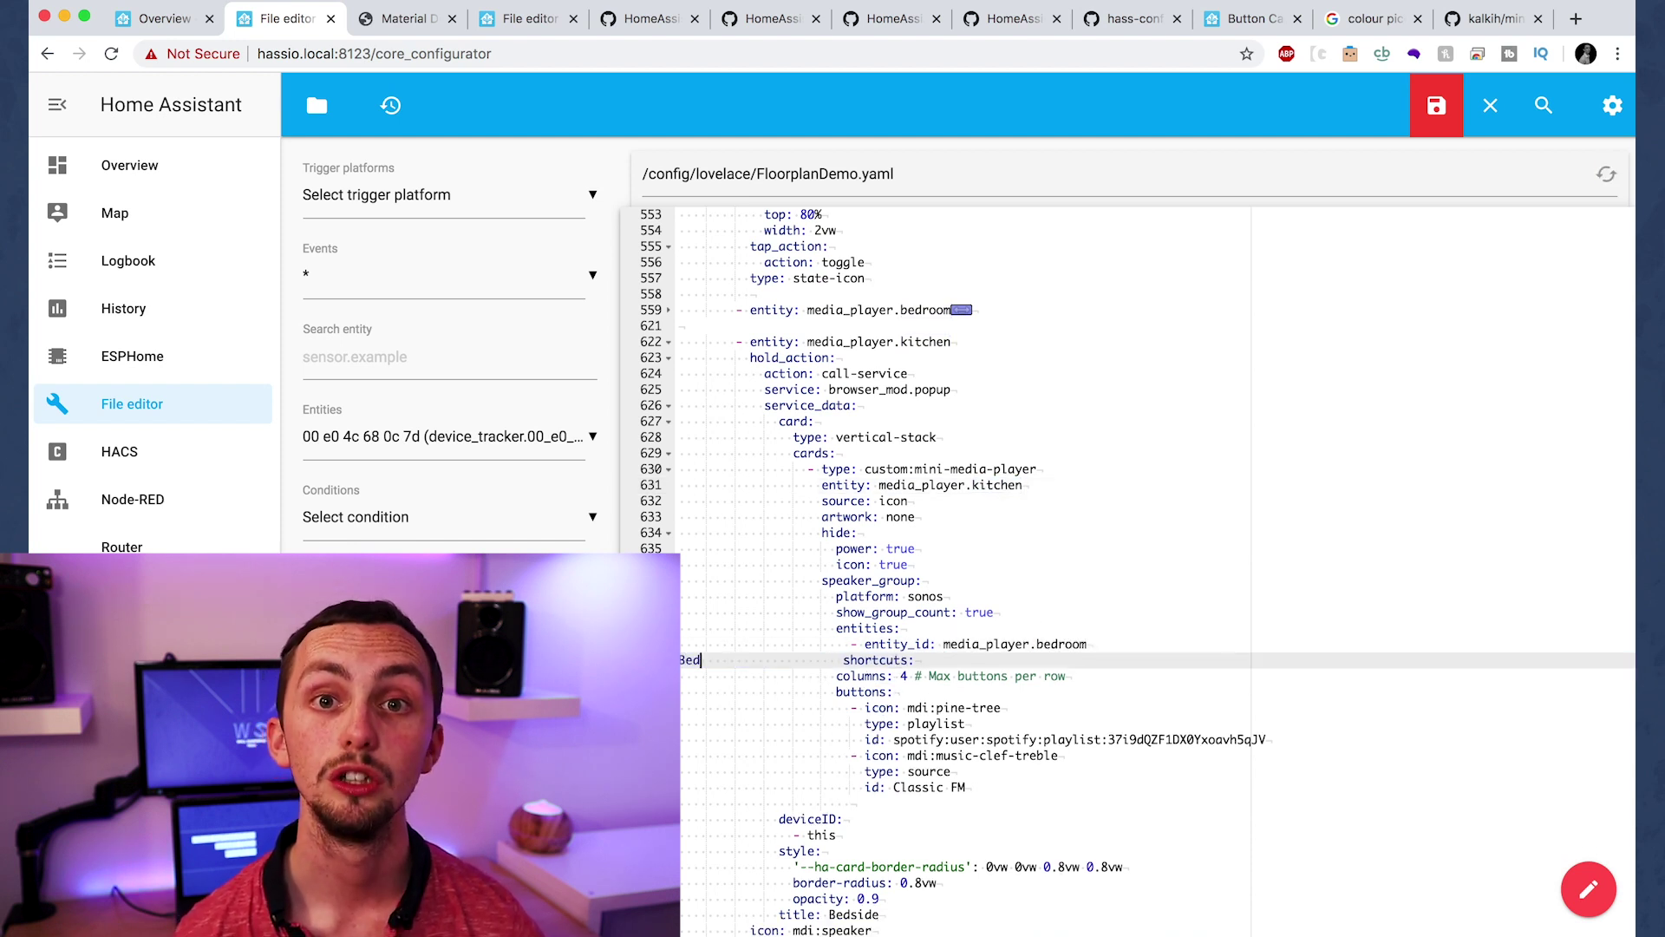
{"action": "key", "text": "super+z"}
{"action": "double_click", "coordinate": [933, 661]}
{"action": "type", "text": "Bedroom"}
{"action": "double_click", "coordinate": [874, 675]}
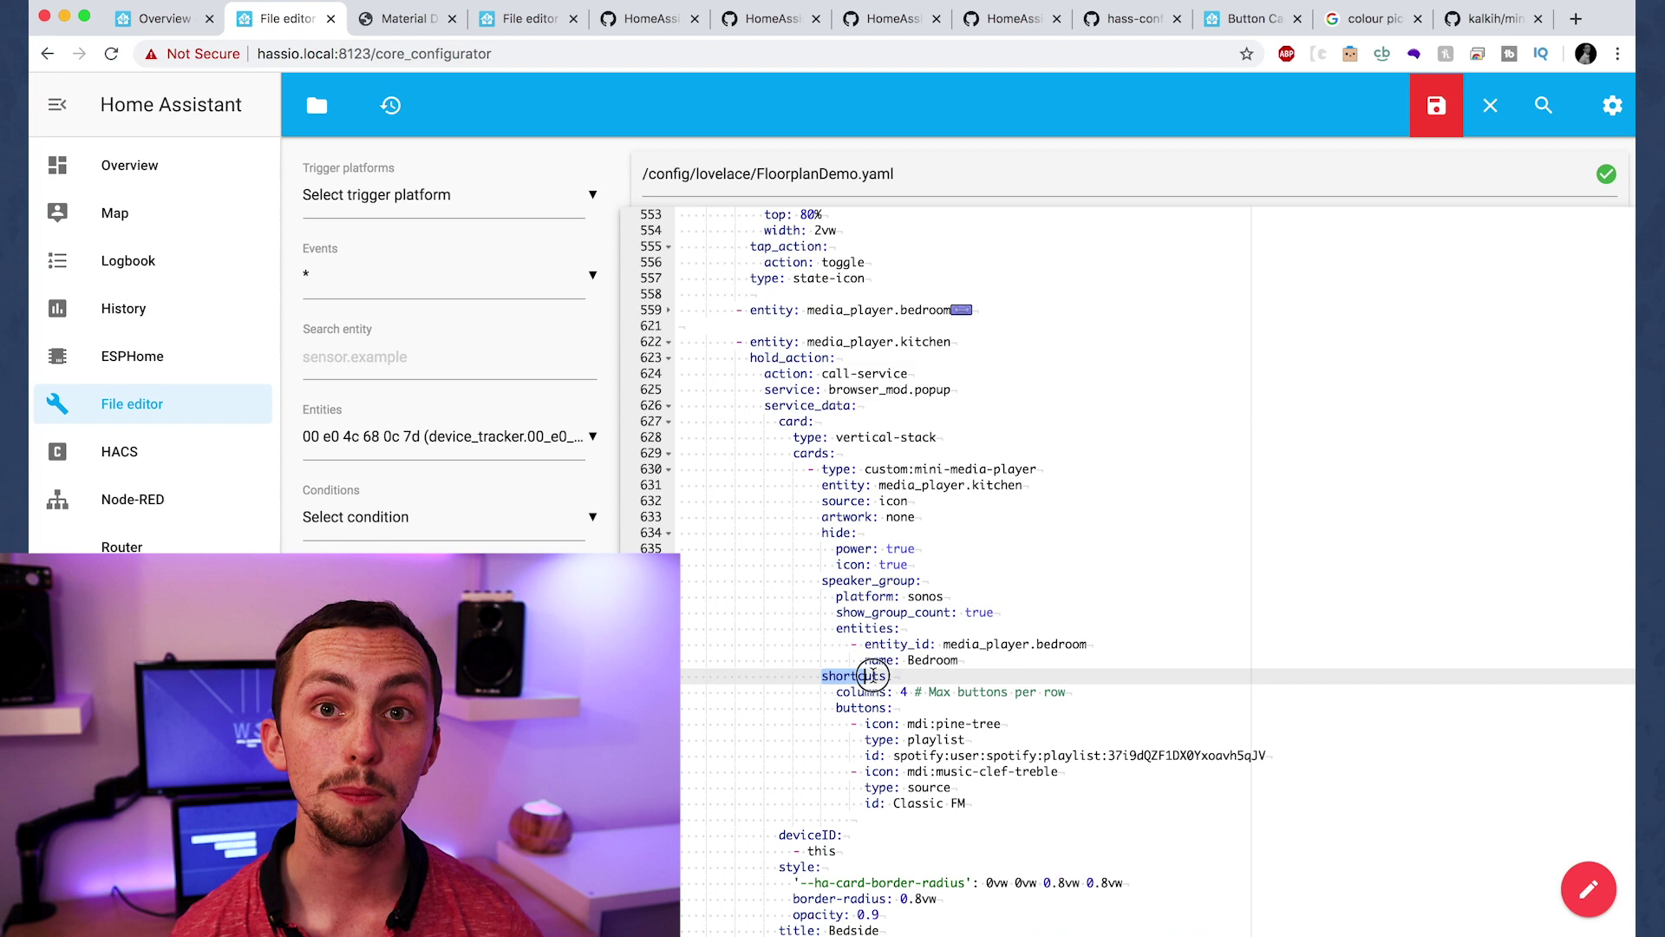
{"action": "left_click", "coordinate": [961, 711]}
{"action": "left_click", "coordinate": [998, 754]}
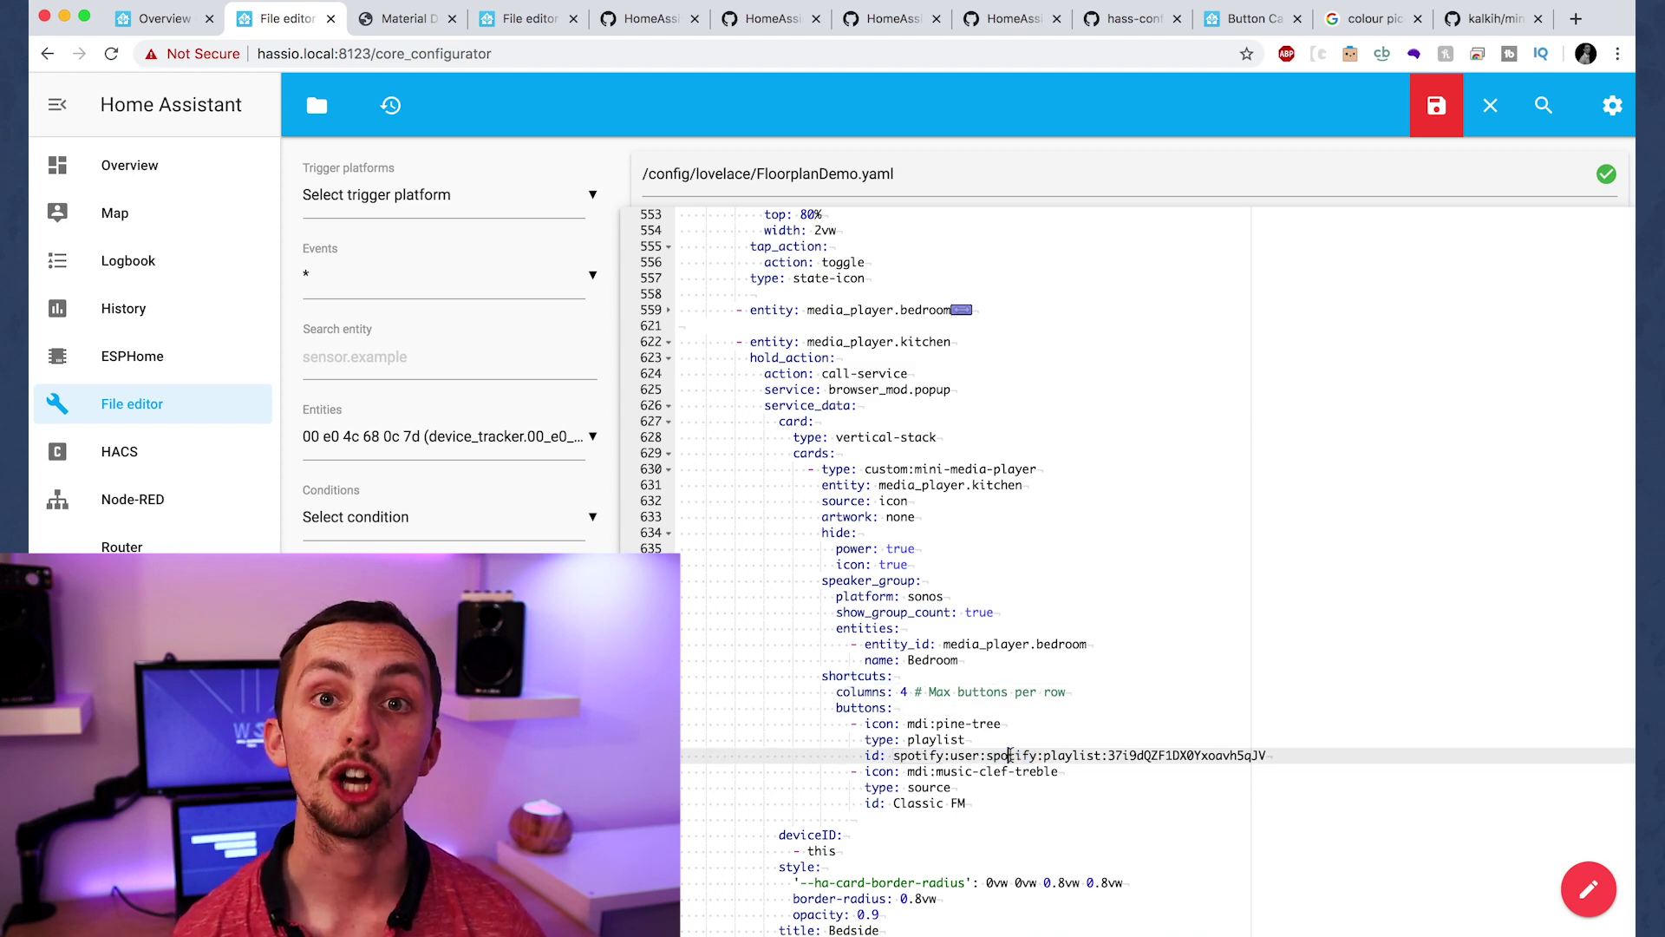
{"action": "left_click", "coordinate": [1002, 802]}
{"action": "key", "text": "super+s"}
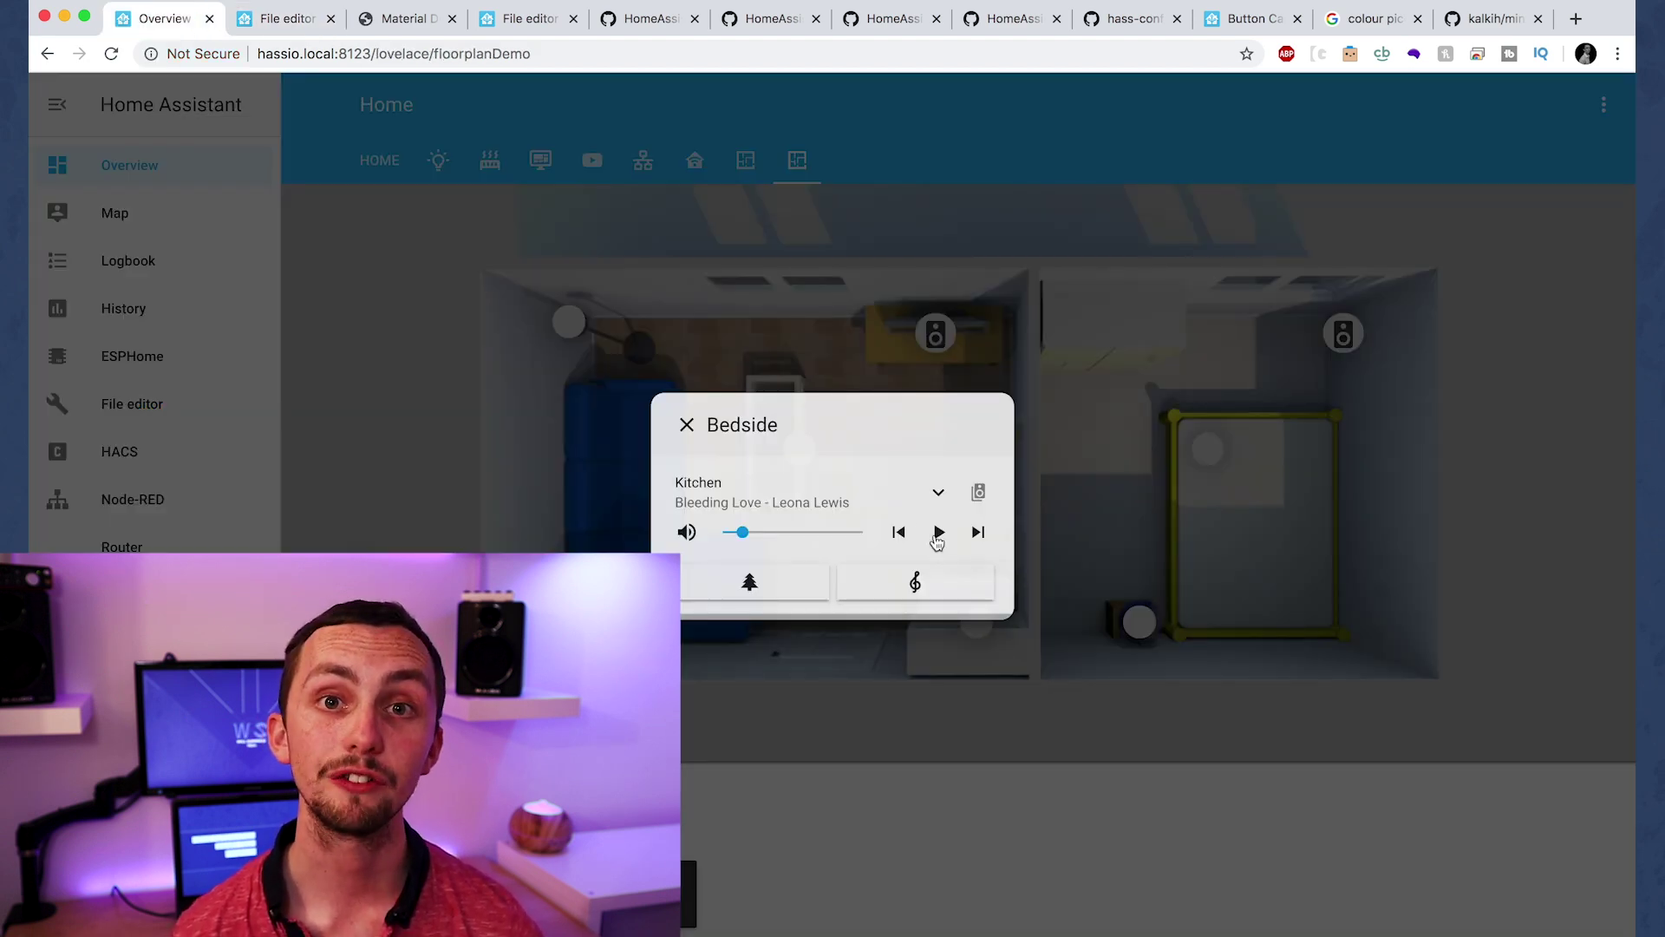
- Start playback, switch to Classic FM, and group the kitchen and bedroom speakers
{"action": "left_click", "coordinate": [936, 538]}
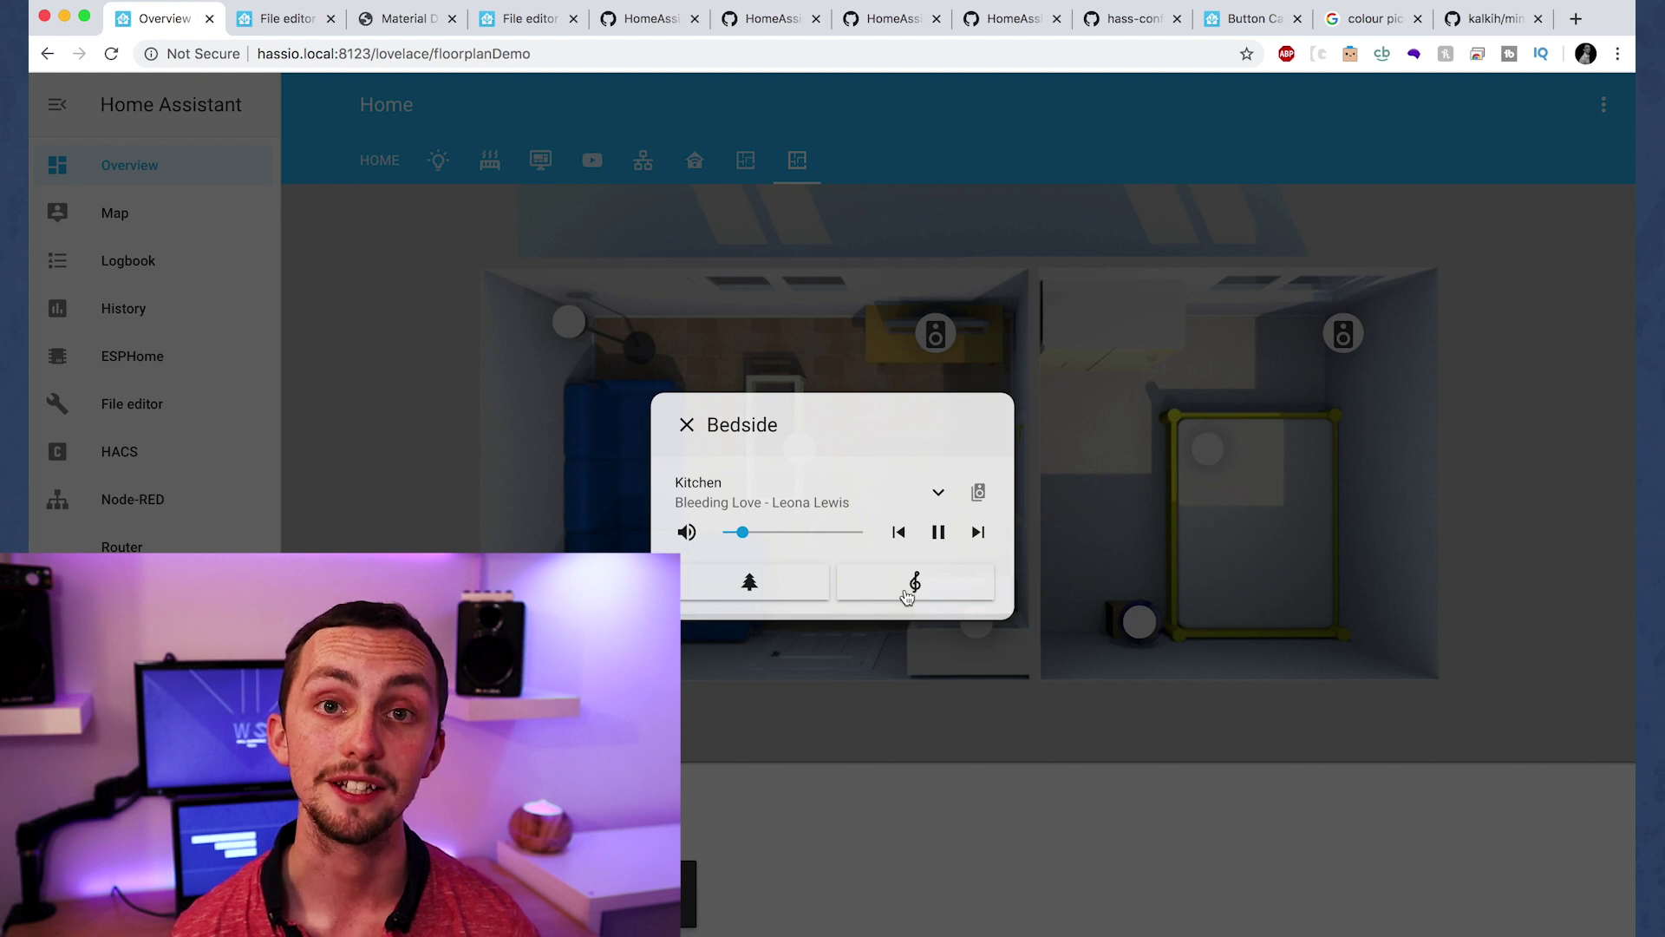
{"action": "left_click", "coordinate": [907, 597]}
{"action": "left_click", "coordinate": [938, 491]}
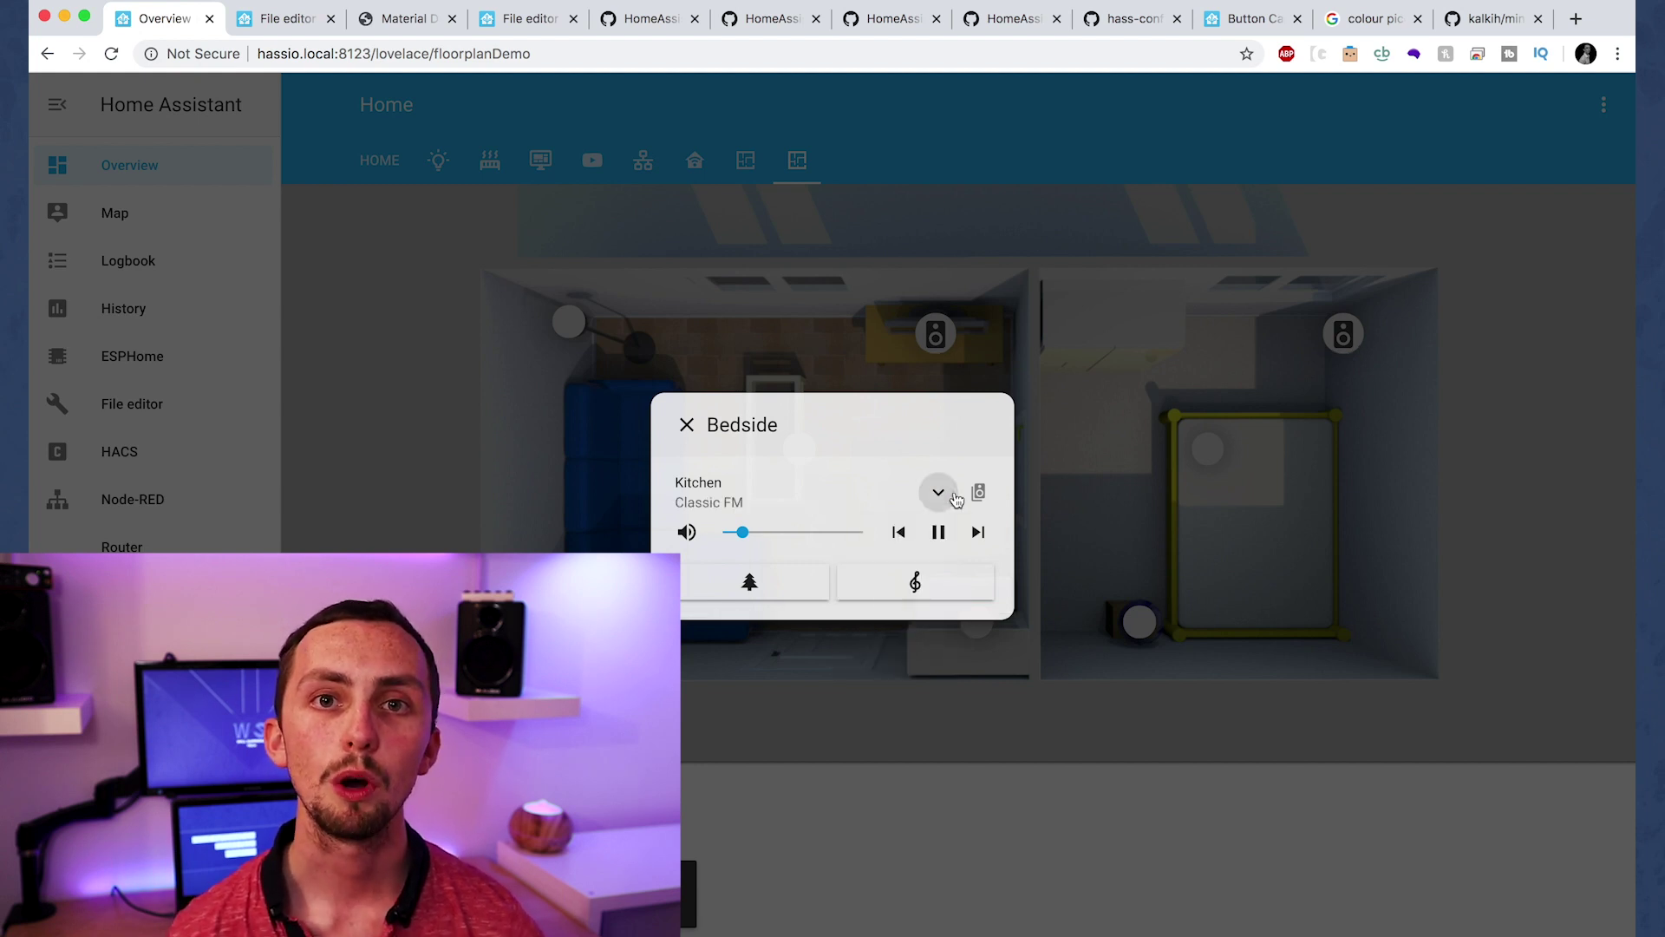
{"action": "left_click", "coordinate": [979, 492]}
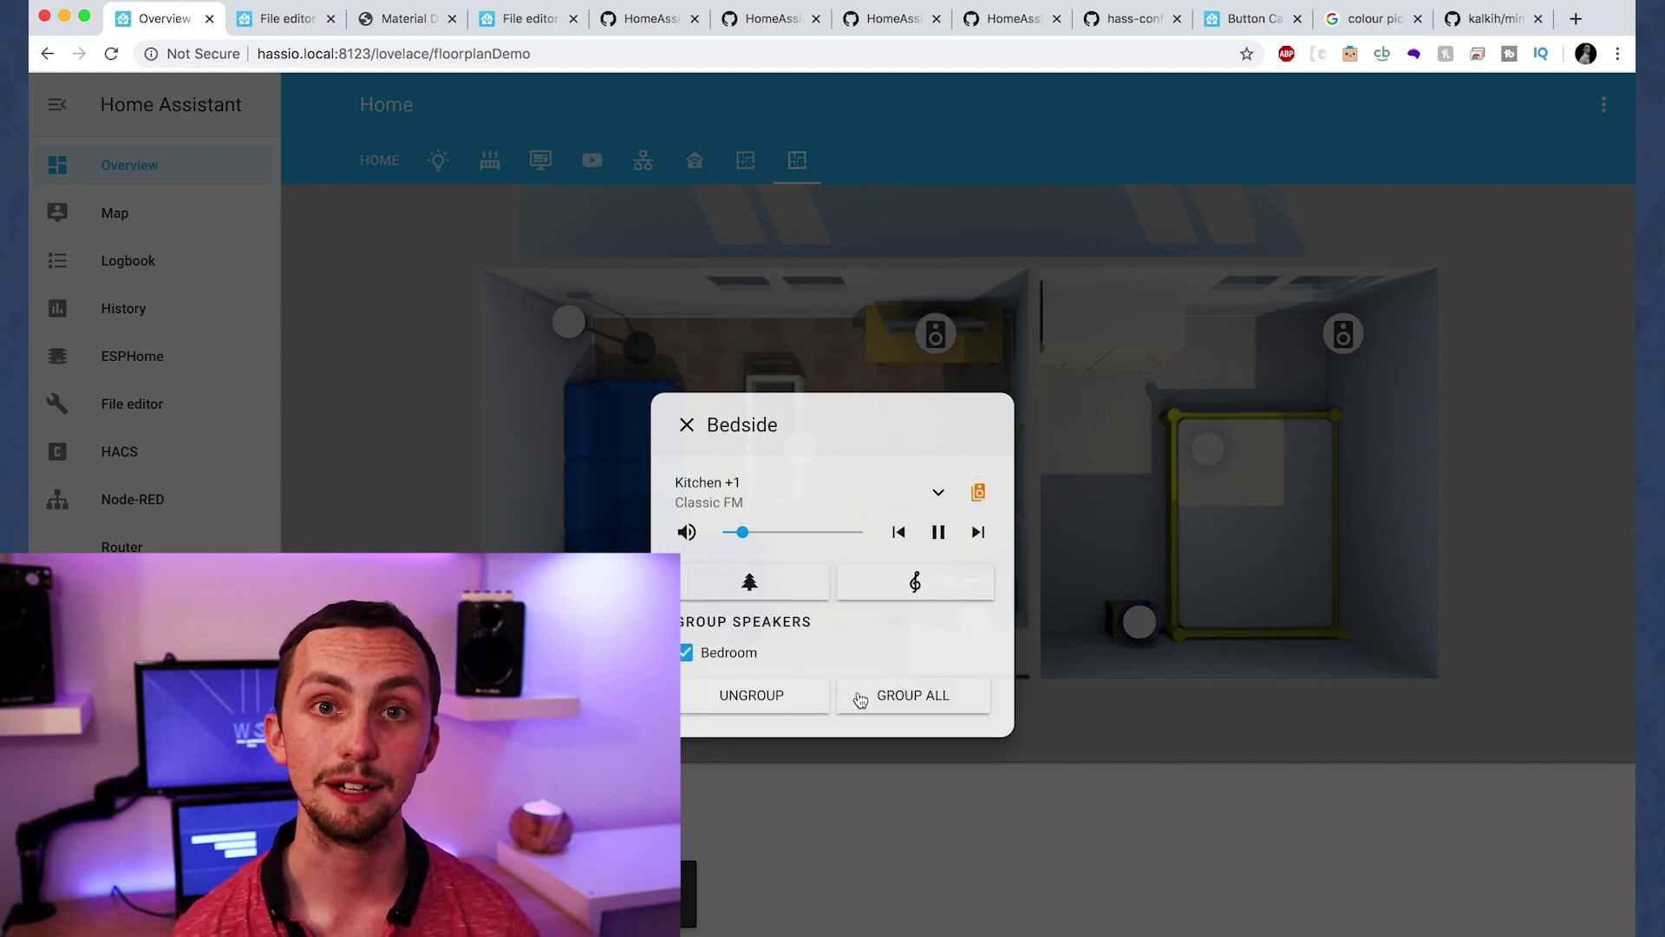
{"action": "left_click", "coordinate": [979, 492]}
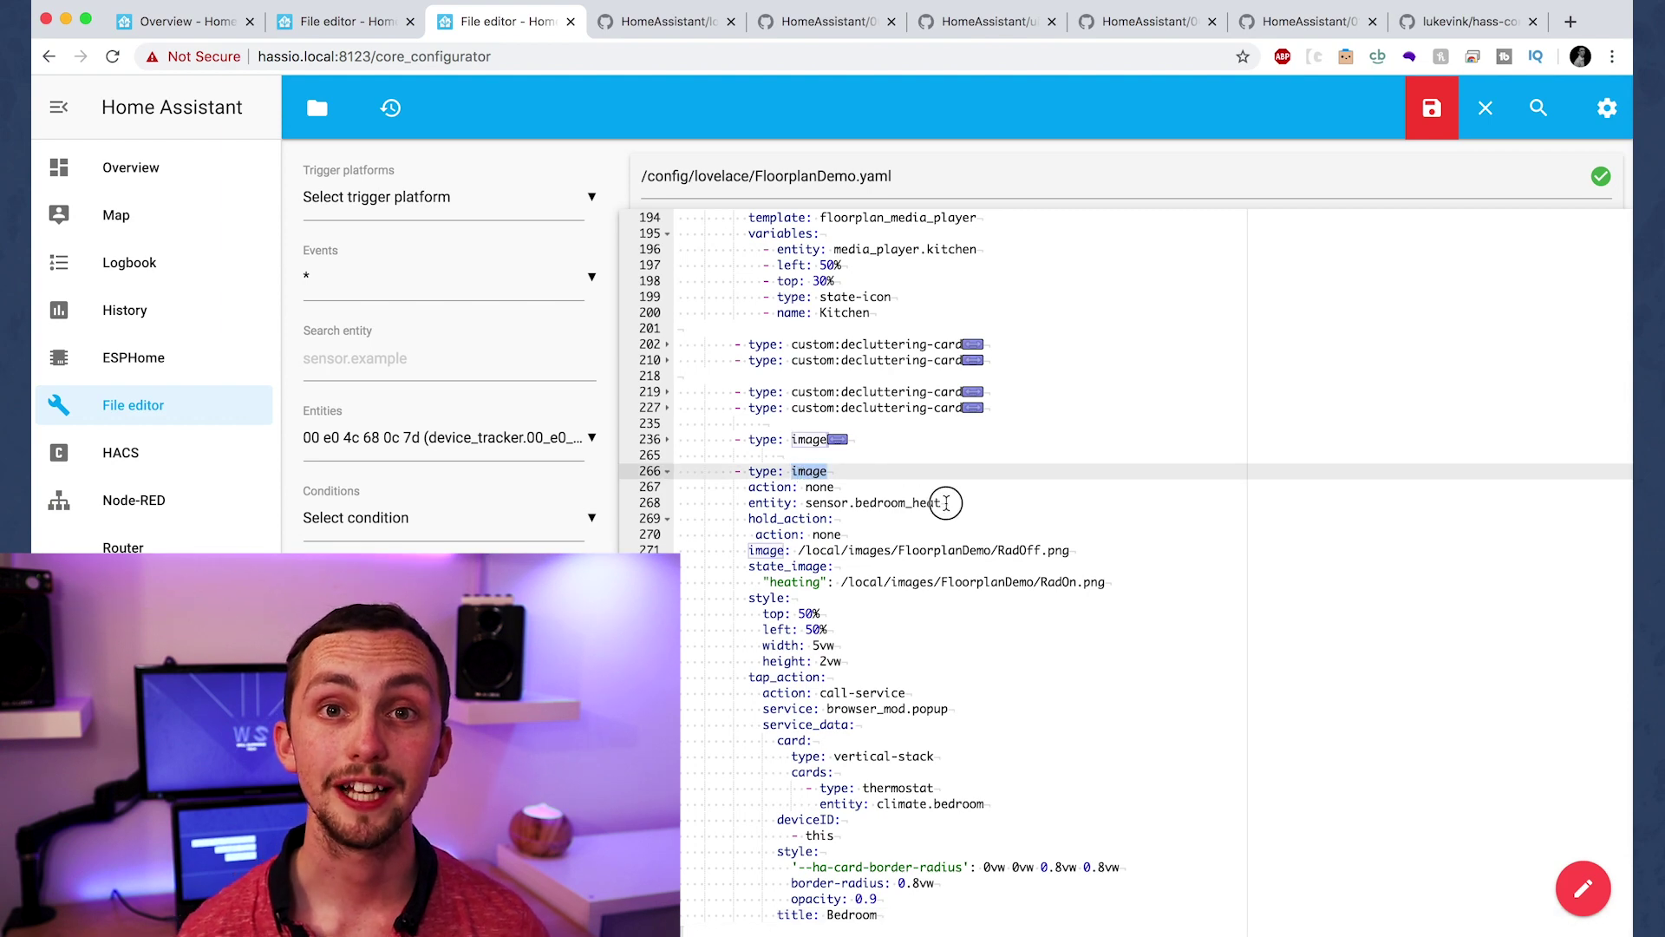
- Change the radiator's sensor to sensor.sitting_room_heat and save
{"action": "left_click", "coordinate": [946, 502]}
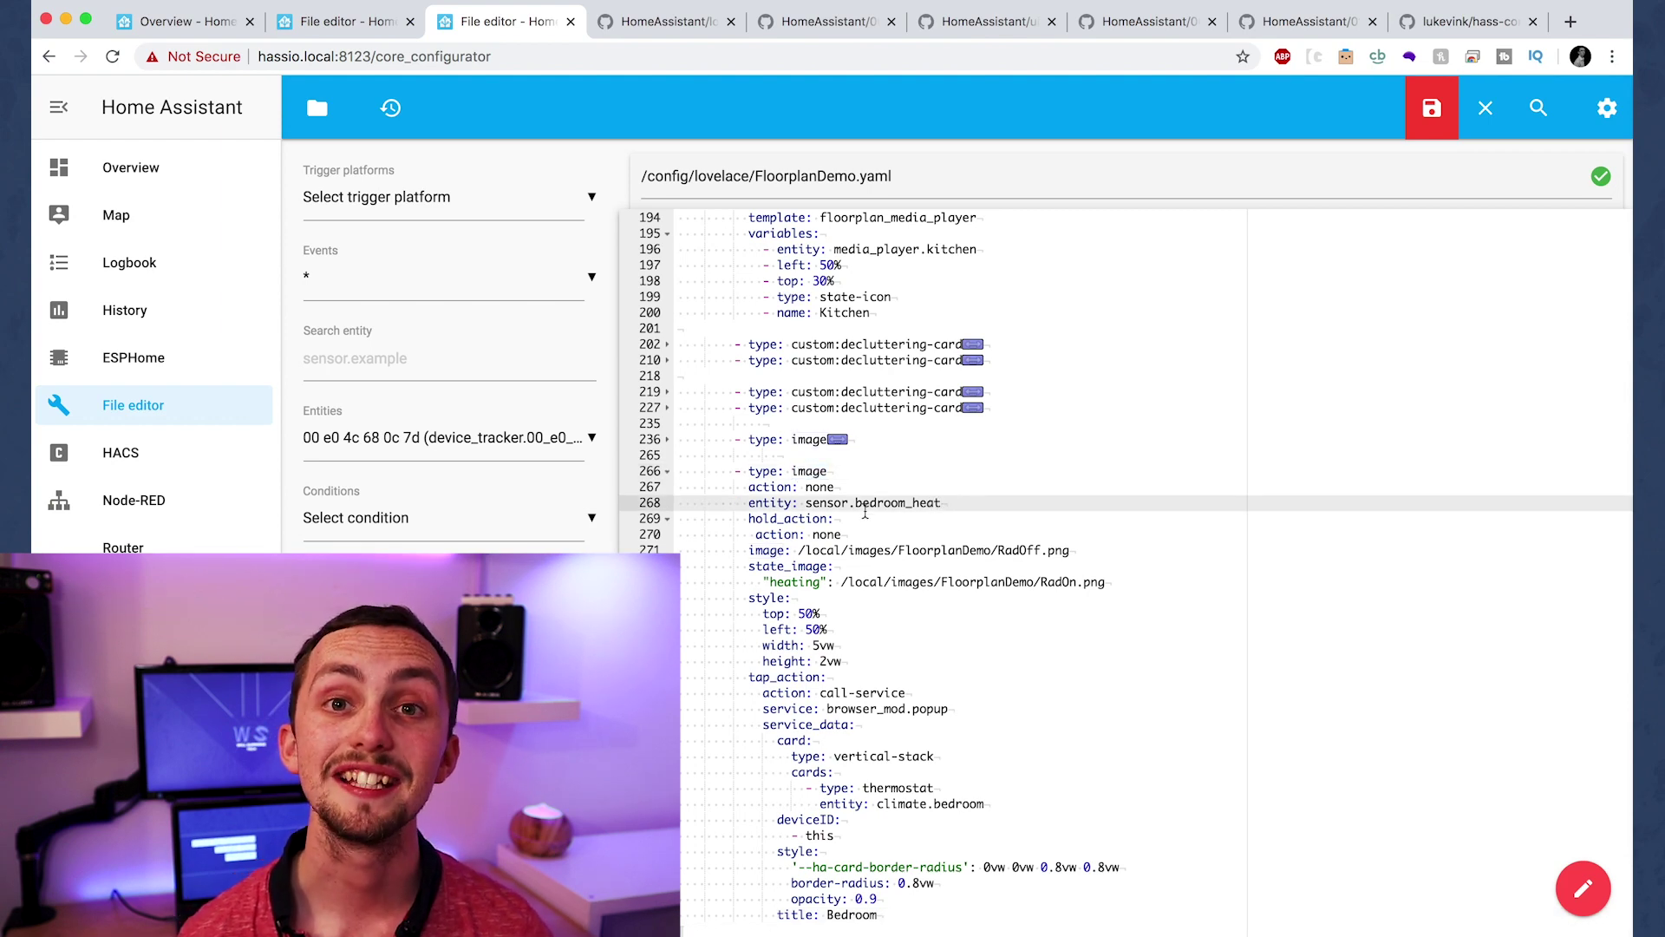
{"action": "left_click_drag", "start_coordinate": [906, 502], "coordinate": [856, 502]}
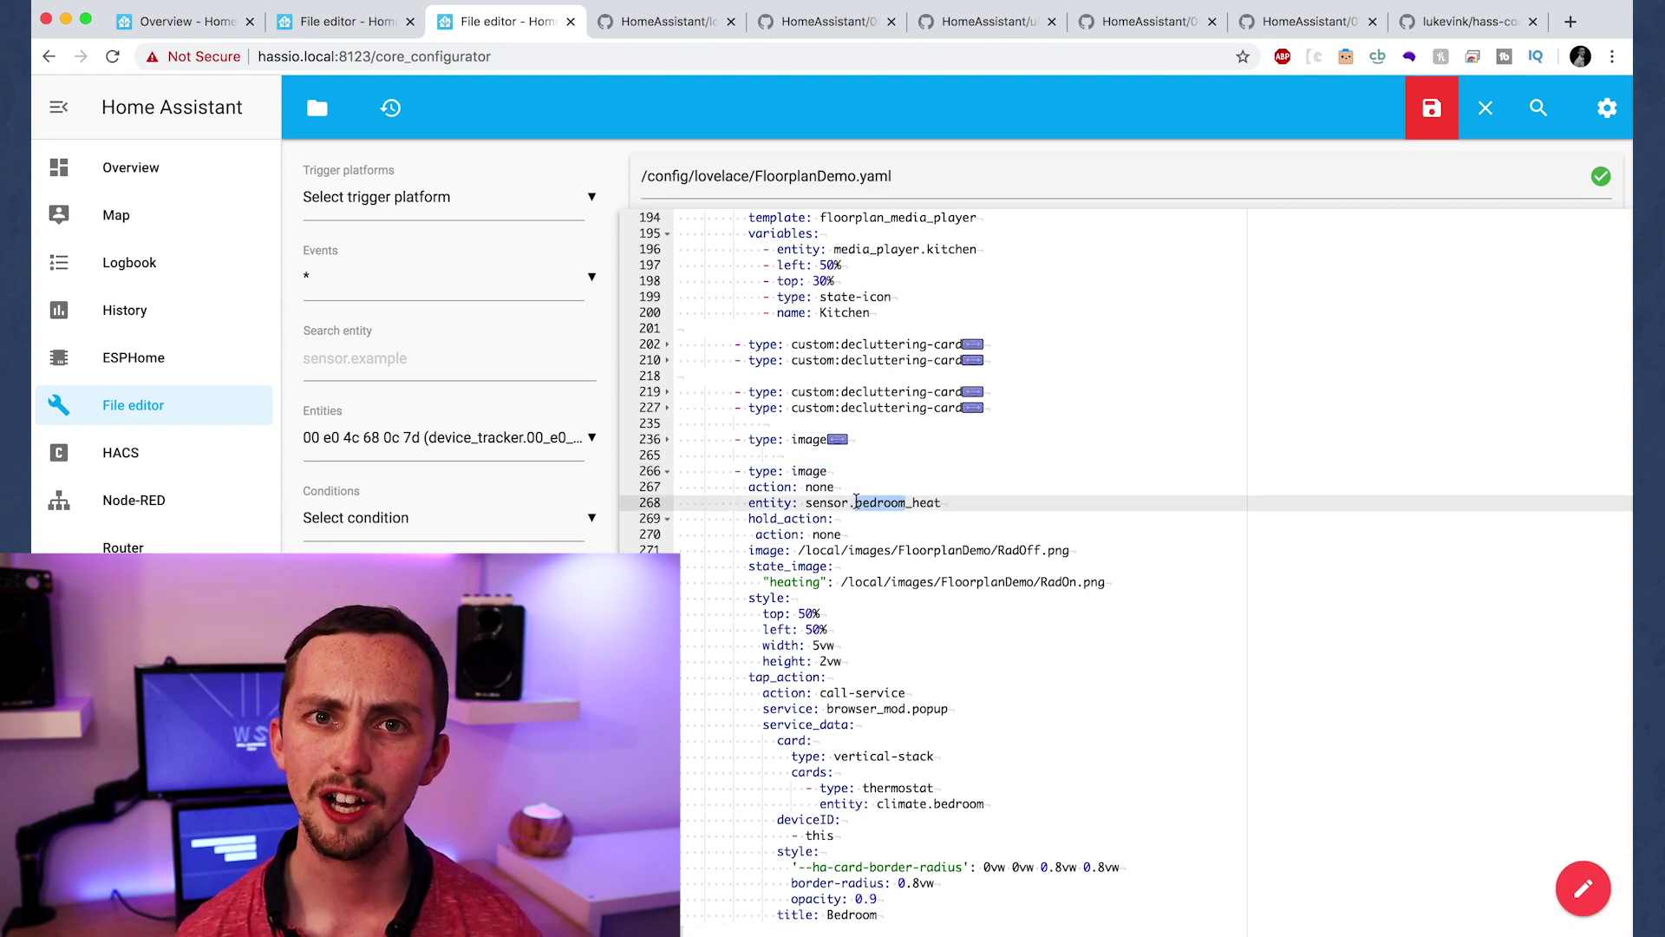
{"action": "left_click", "coordinate": [667, 360]}
{"action": "left_click", "coordinate": [667, 360]}
{"action": "type", "text": "sitt"}
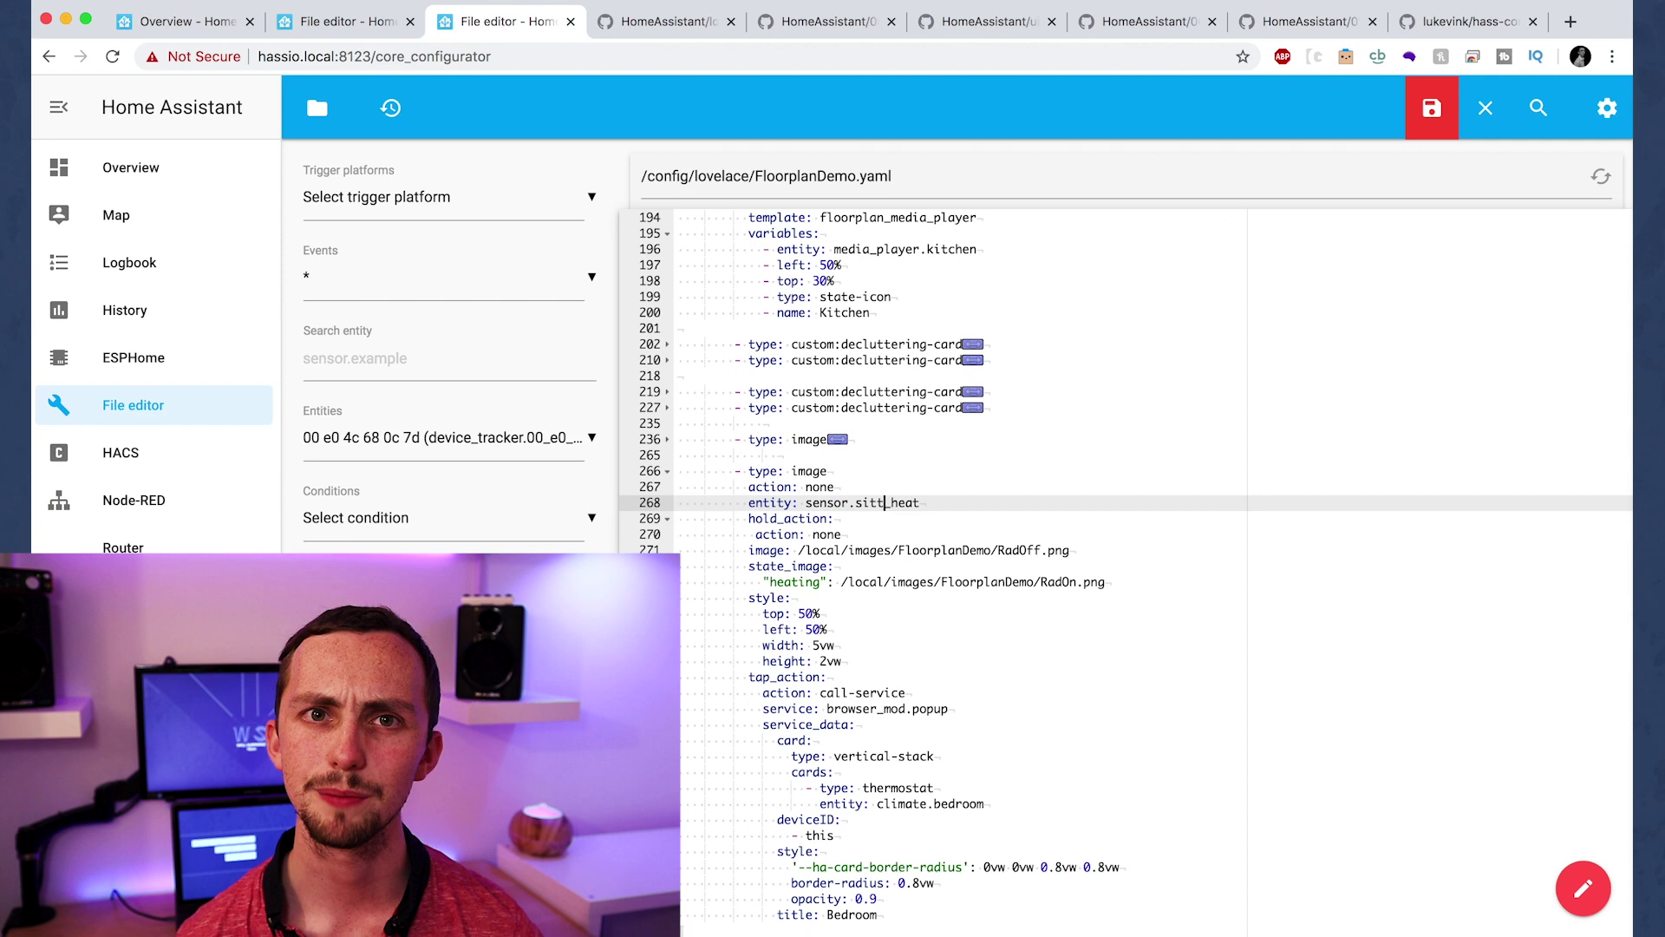
{"action": "type", "text": "ing_room"}
{"action": "key", "text": "ctrl+s"}
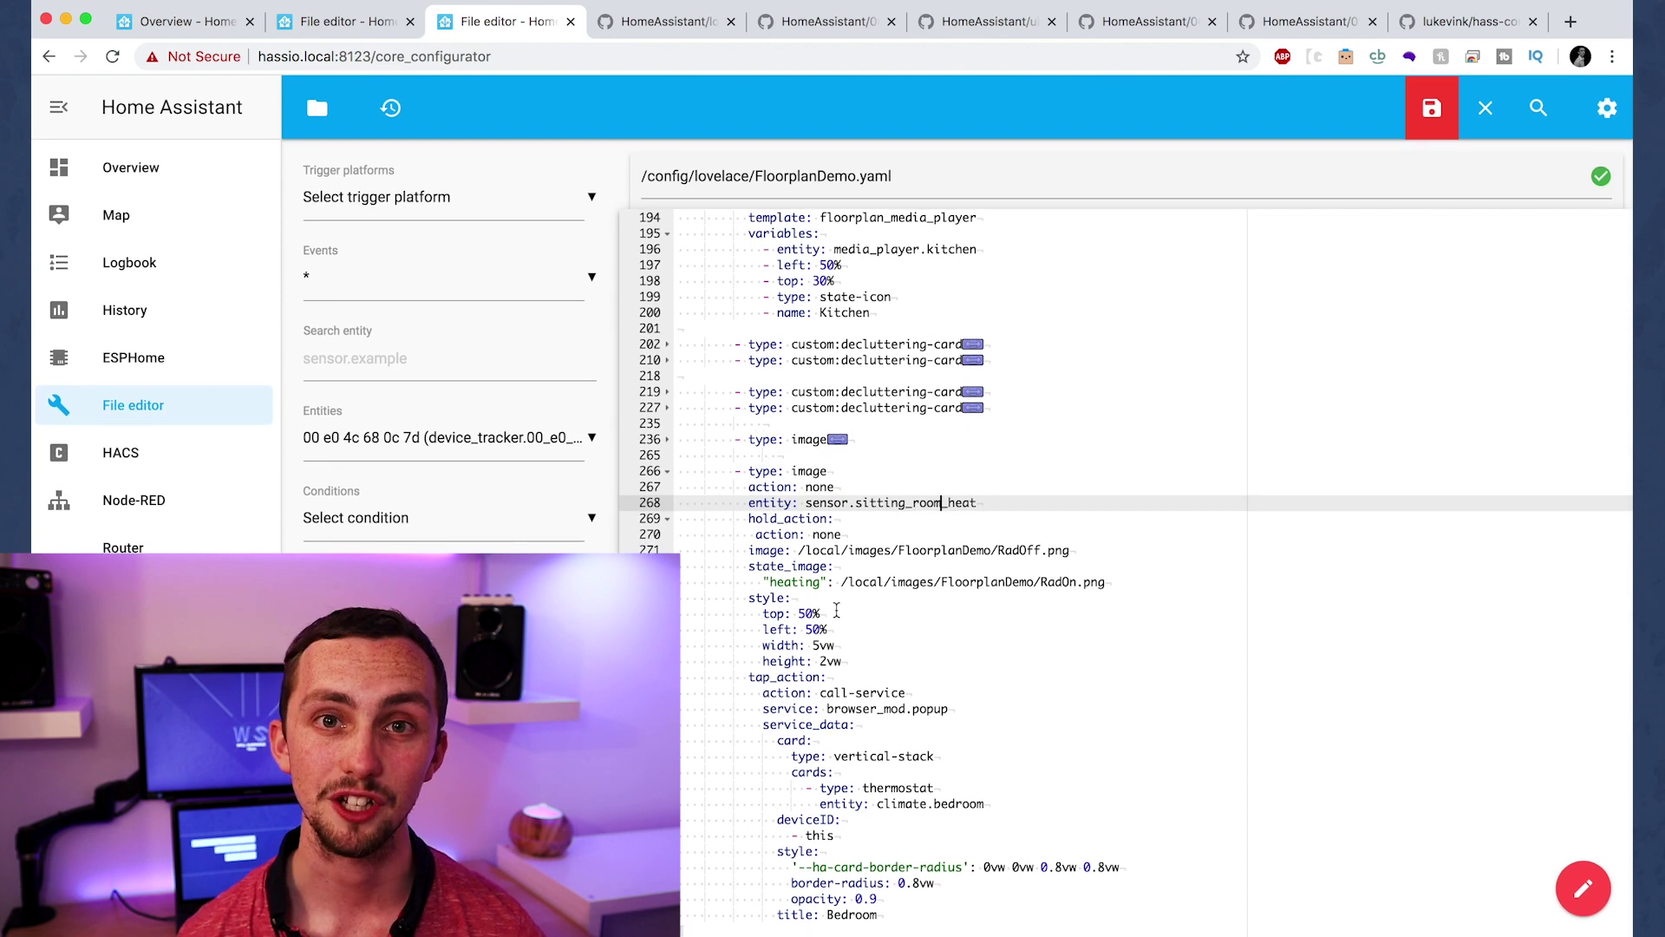
- Move the sitting room radiator to top 30% and left 40%
{"action": "left_click", "coordinate": [817, 614]}
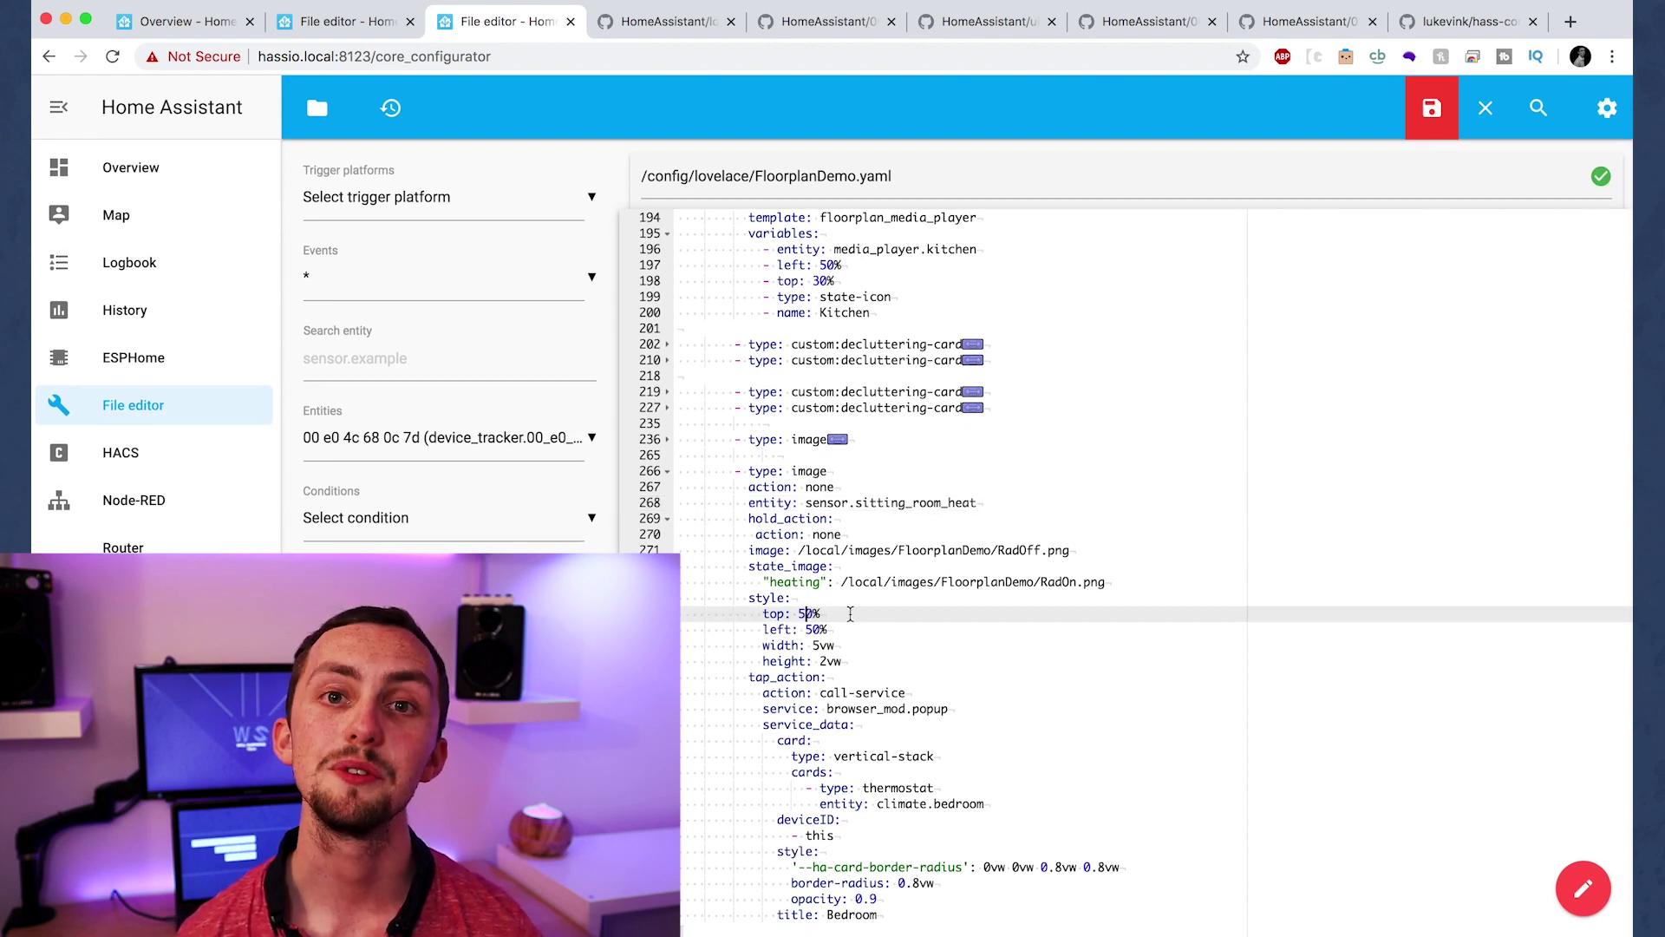
{"action": "key", "text": "BackSpace"}
{"action": "type", "text": "3"}
{"action": "left_click", "coordinate": [813, 630]}
{"action": "key", "text": "BackSpace"}
{"action": "type", "text": "4"}
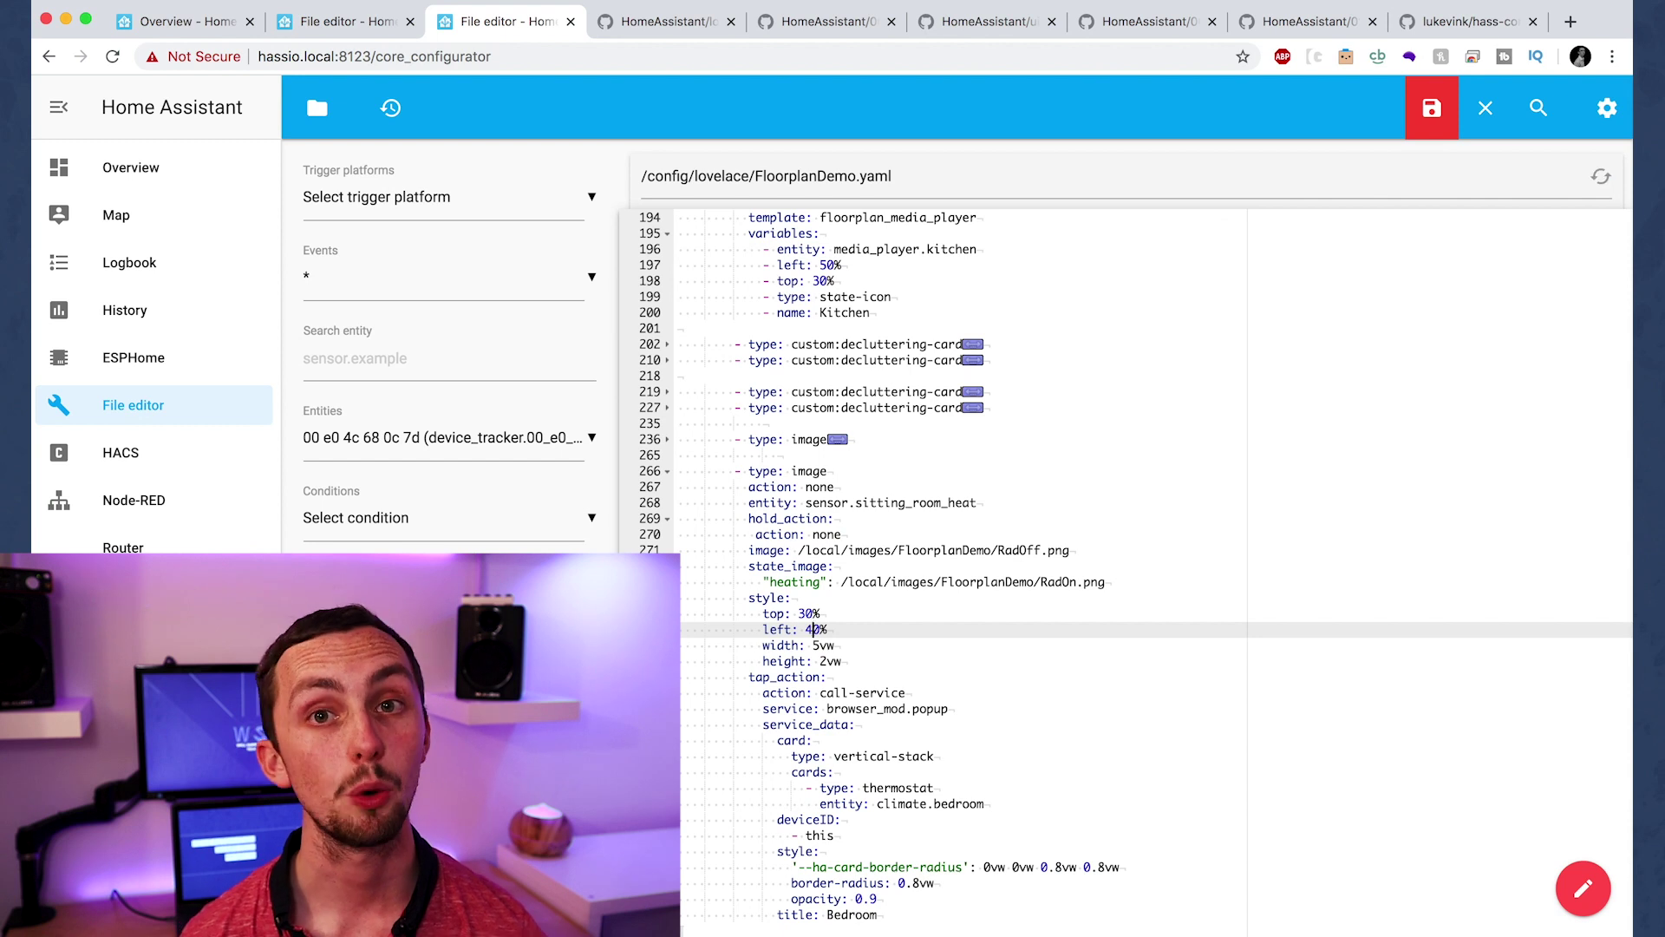
- Point the thermostat popup at climate.living_room, title it Sitting Room, and save
{"action": "double_click", "coordinate": [959, 804]}
{"action": "type", "text": "sitting"}
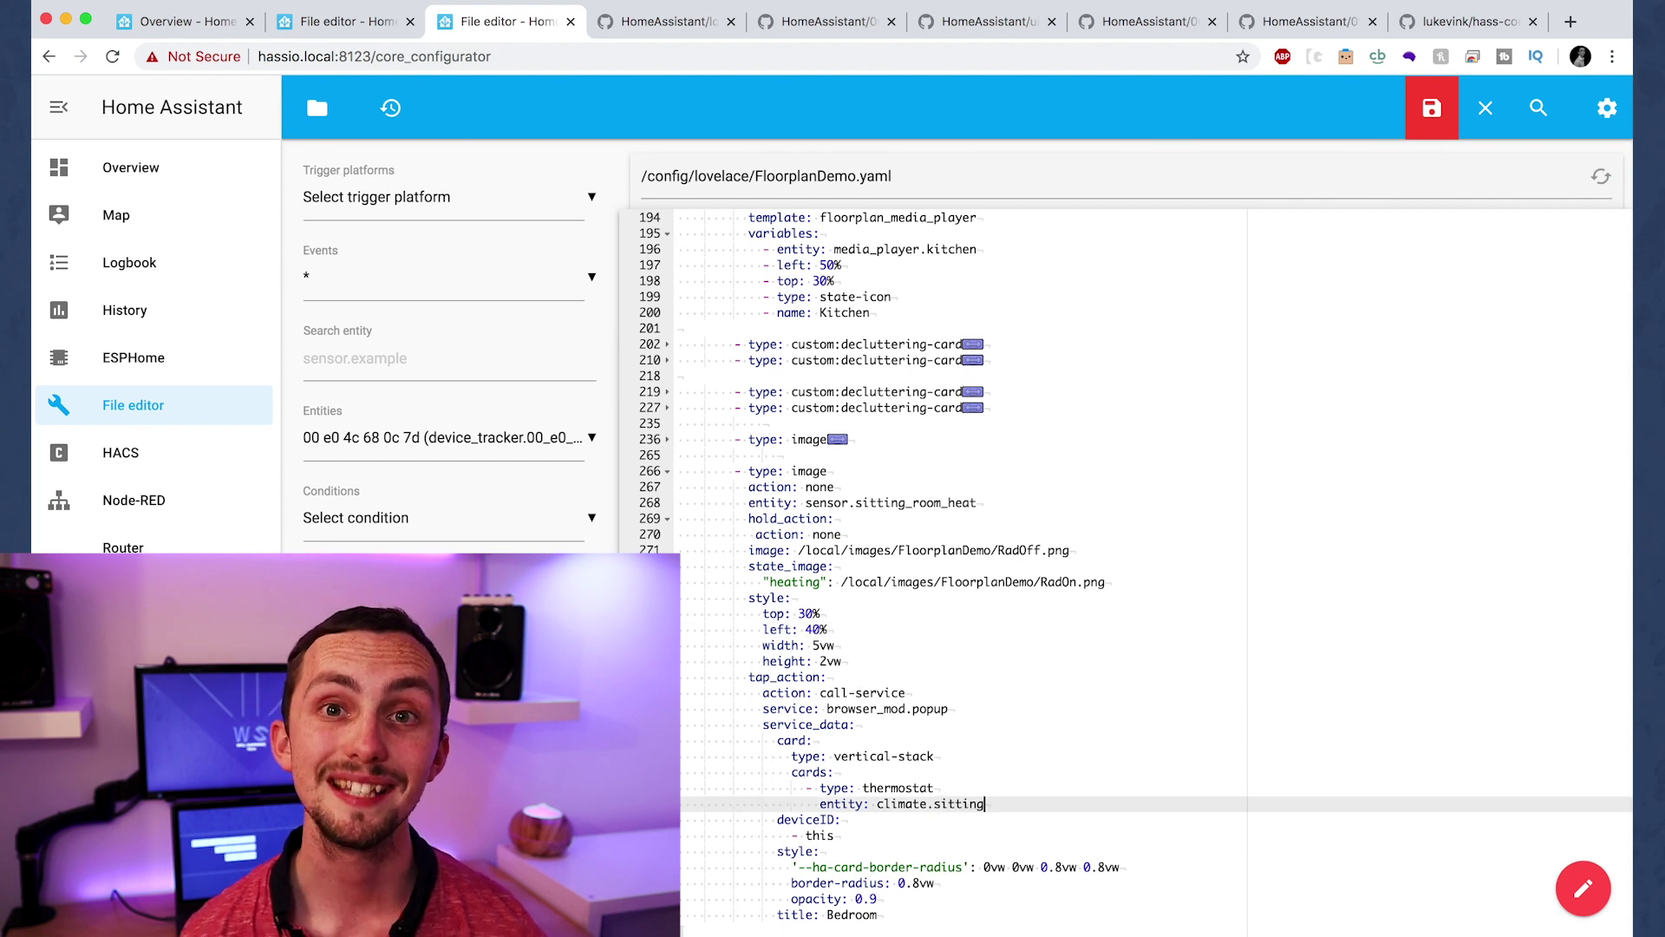
{"action": "key", "text": "BackSpace"}
{"action": "key", "text": "BackSpace"}
{"action": "key", "text": "BackSpace"}
{"action": "key", "text": "BackSpace"}
{"action": "key", "text": "BackSpace"}
{"action": "key", "text": "BackSpace"}
{"action": "key", "text": "BackSpace"}
{"action": "type", "text": "living_"}
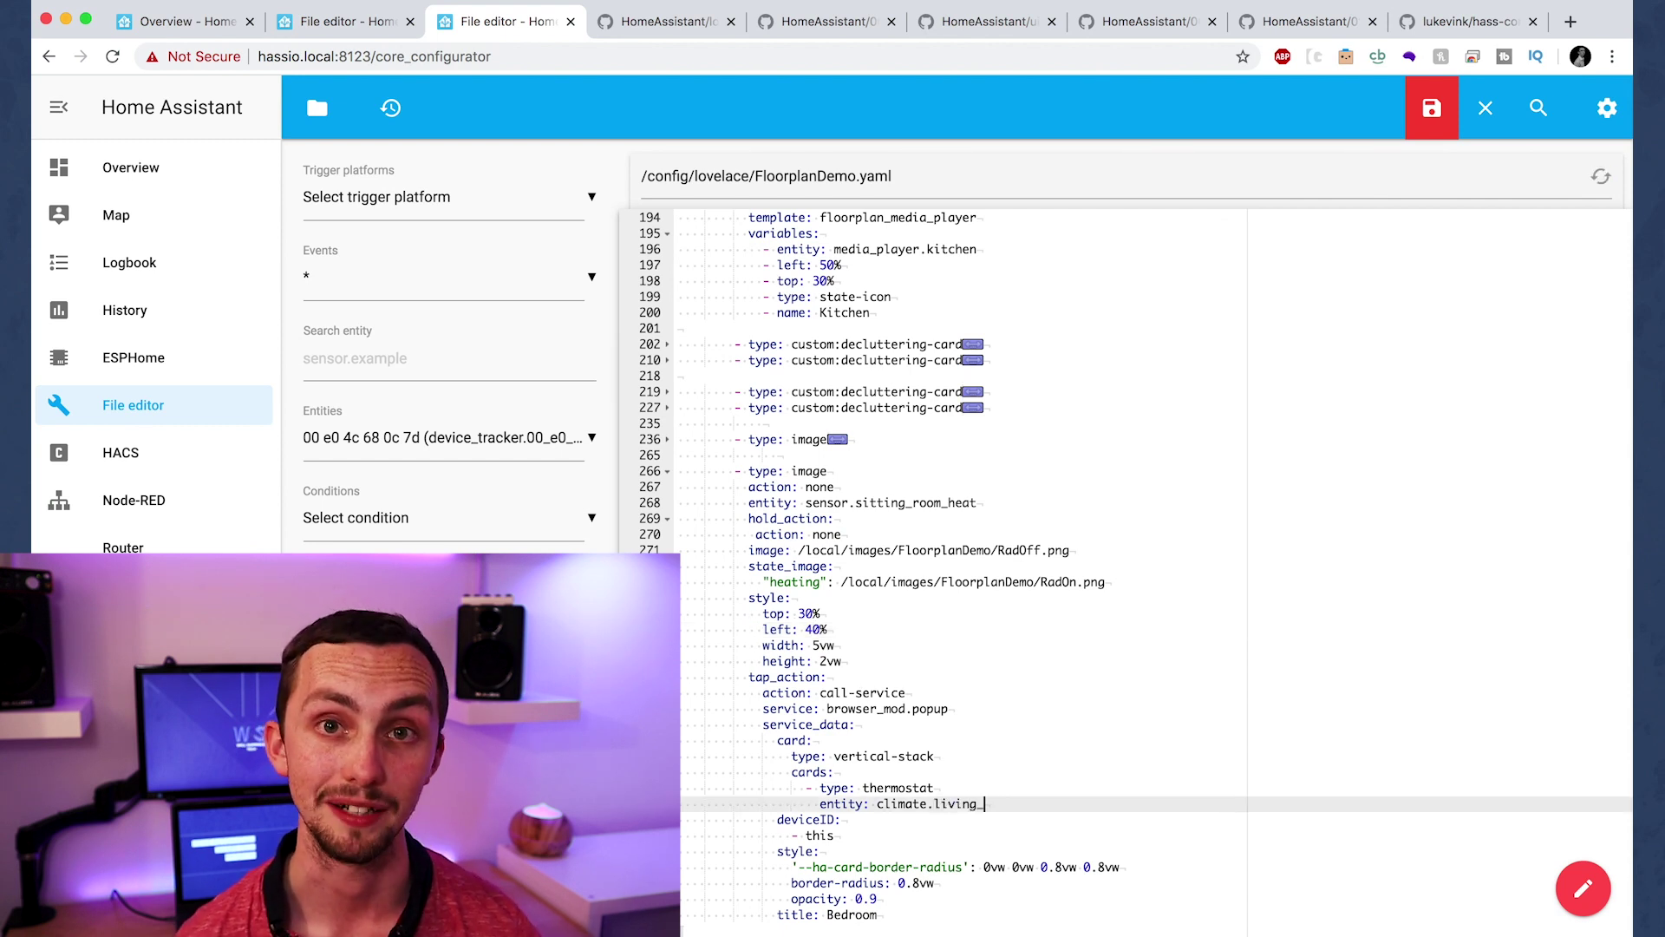
{"action": "type", "text": "room"}
{"action": "double_click", "coordinate": [851, 915]}
{"action": "type", "text": "Sitting R"}
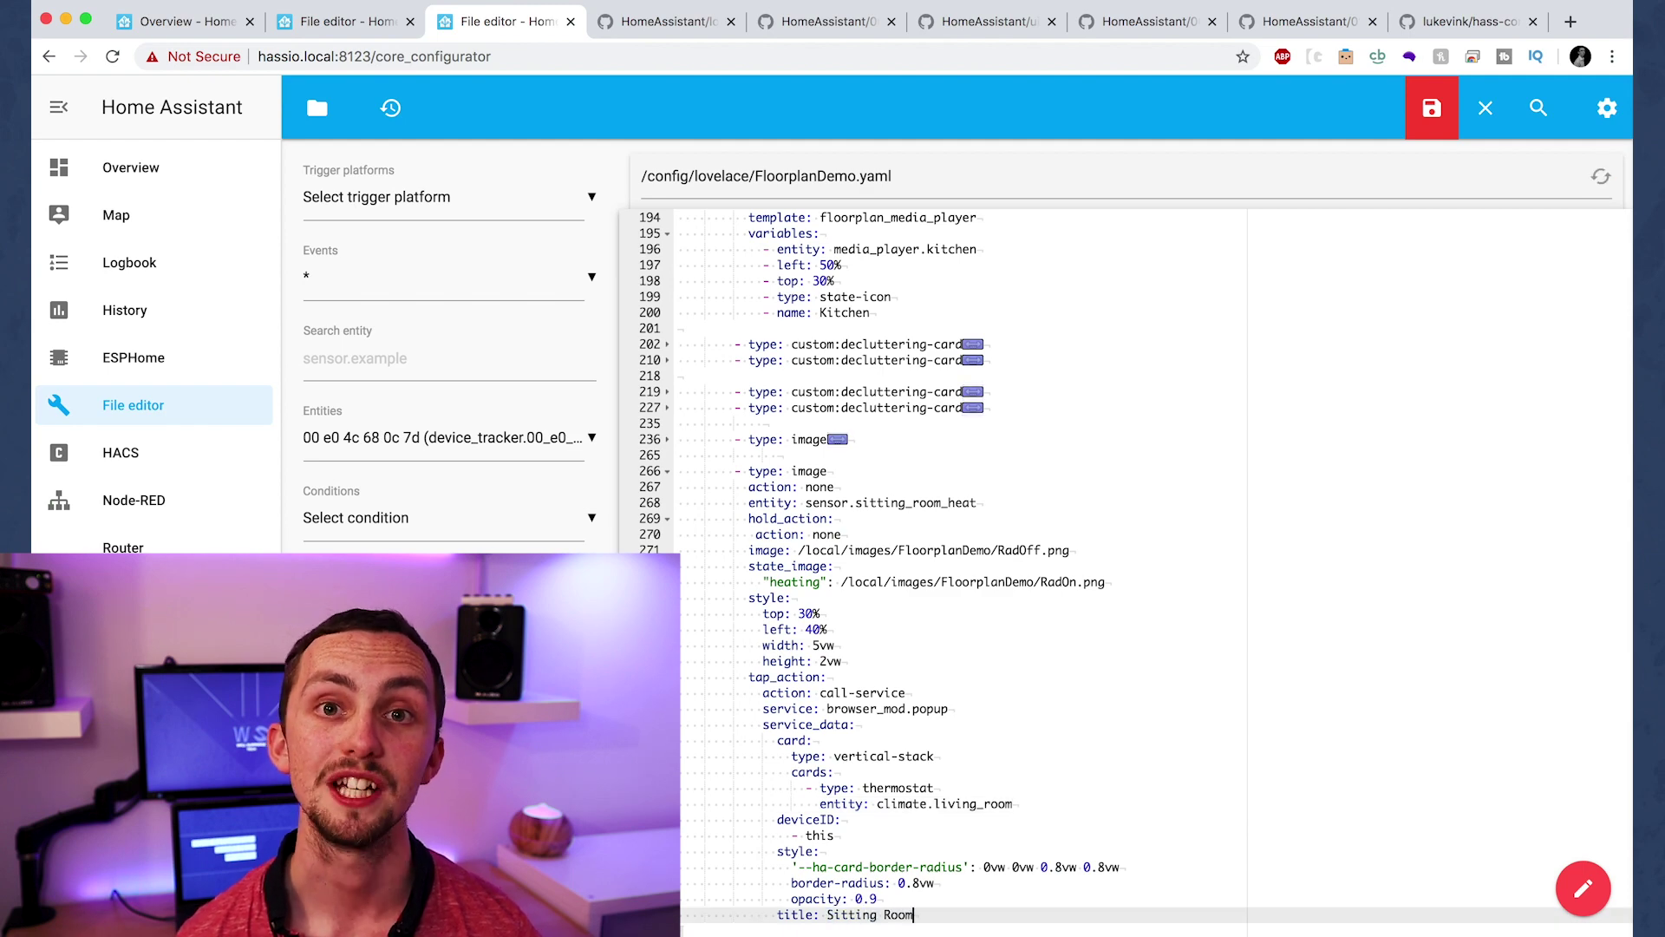
{"action": "key", "text": "ctrl+s"}
- Look up climate entities and change the bedroom radiator's top value digit to 3
{"action": "left_click", "coordinate": [473, 358]}
{"action": "type", "text": "clima"}
{"action": "left_click", "coordinate": [829, 555]}
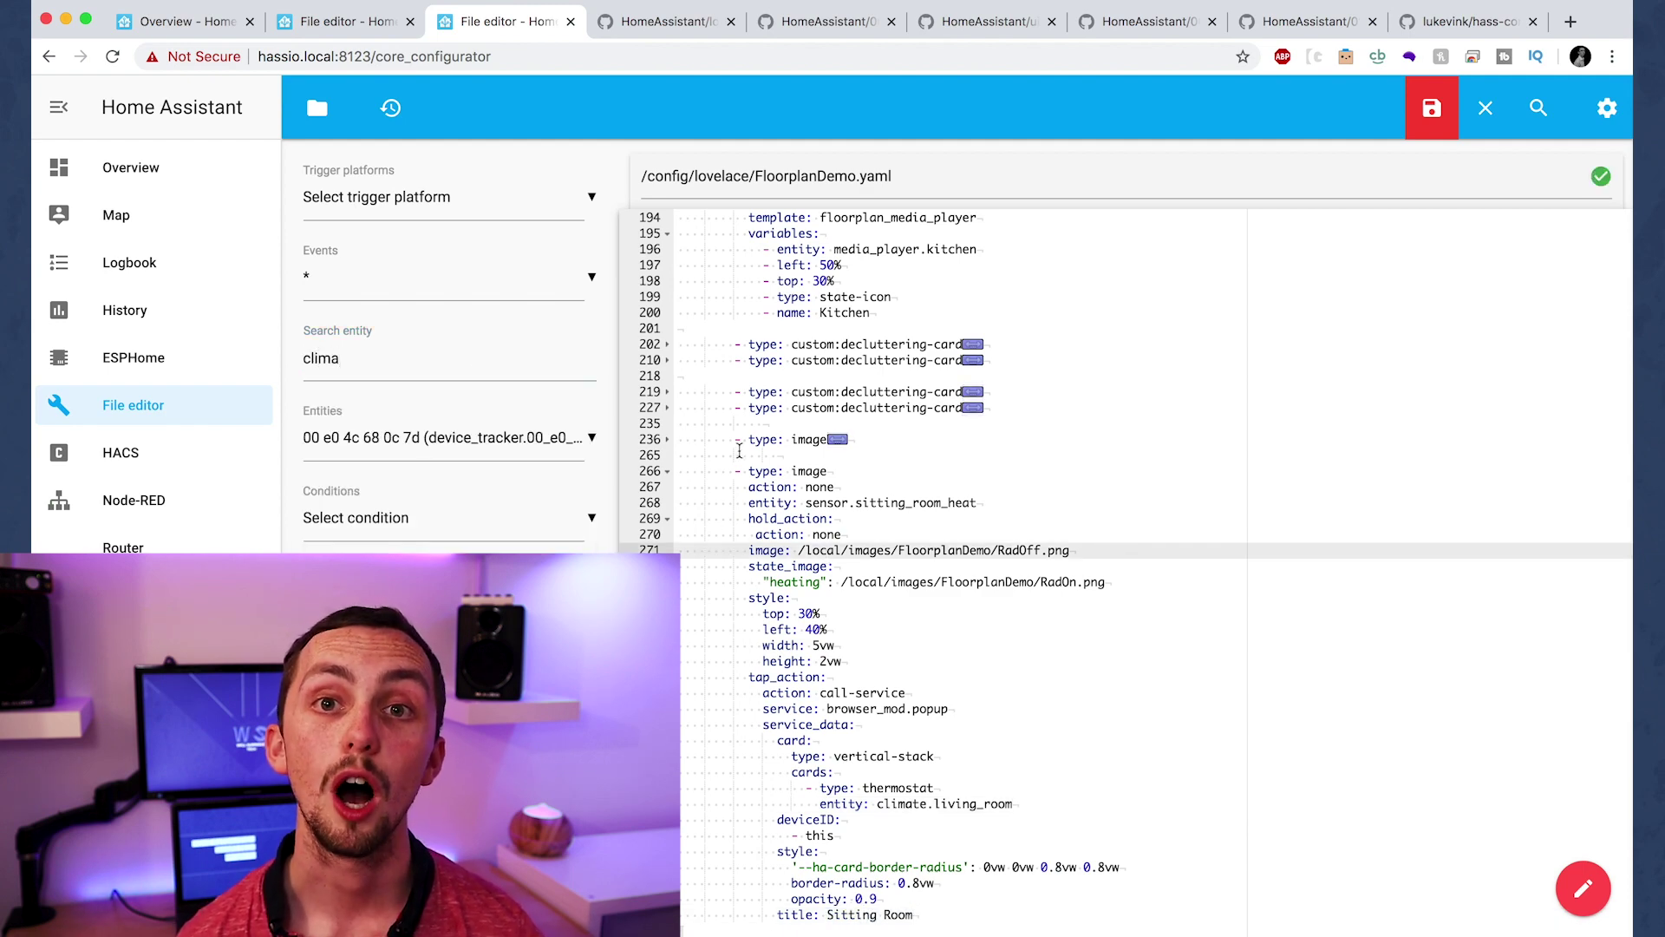
{"action": "left_click", "coordinate": [667, 438]}
{"action": "scroll", "coordinate": [737, 521], "scroll_direction": "down", "scroll_amount": 1}
{"action": "left_click", "coordinate": [807, 563]}
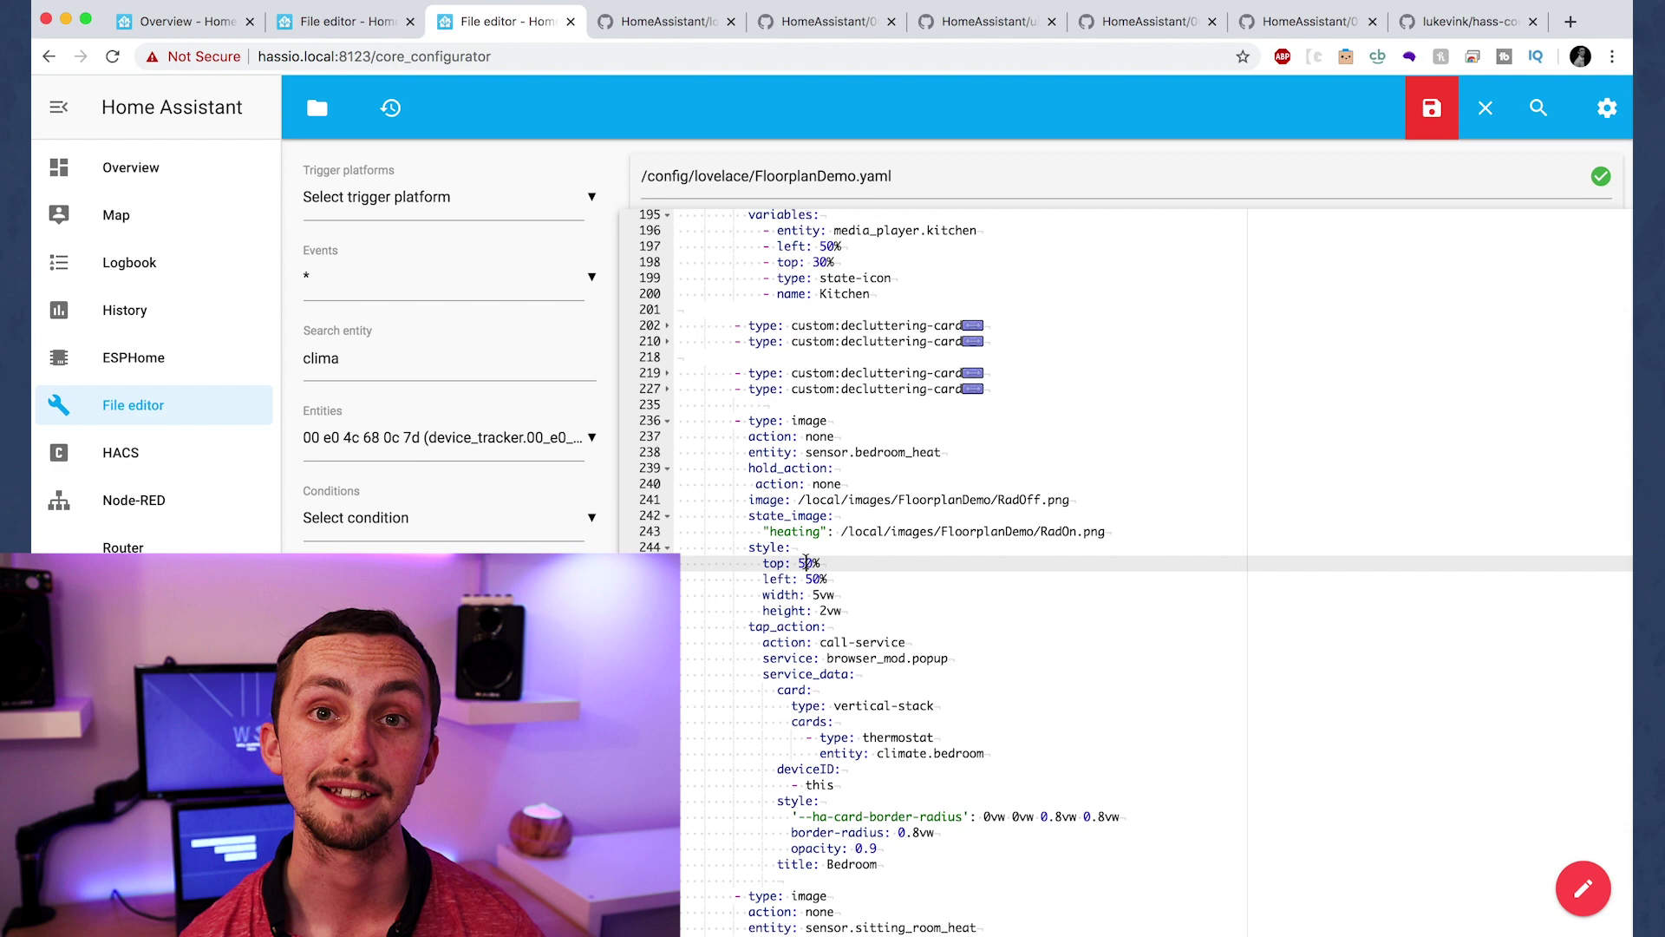
{"action": "key", "text": "BackSpace"}
{"action": "type", "text": "3"}
{"action": "key", "text": "Down"}
{"action": "left_click", "coordinate": [667, 373]}
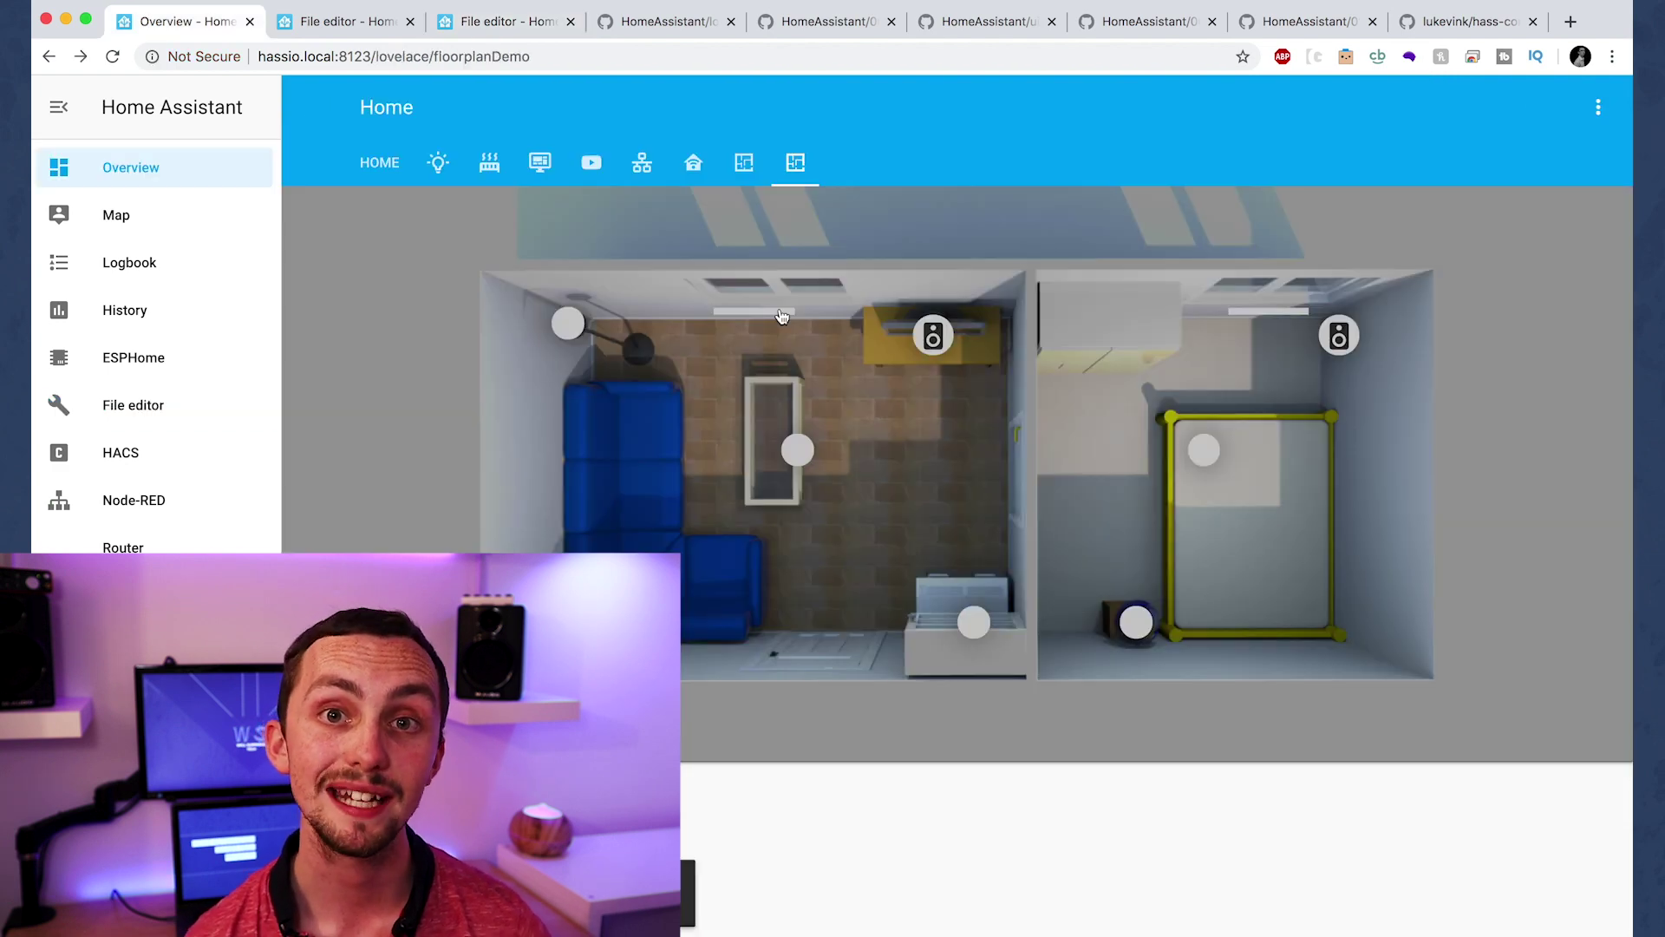
- Raise the Sitting Room thermostat setpoint, then reopen it and lower it back down
{"action": "left_click", "coordinate": [792, 446]}
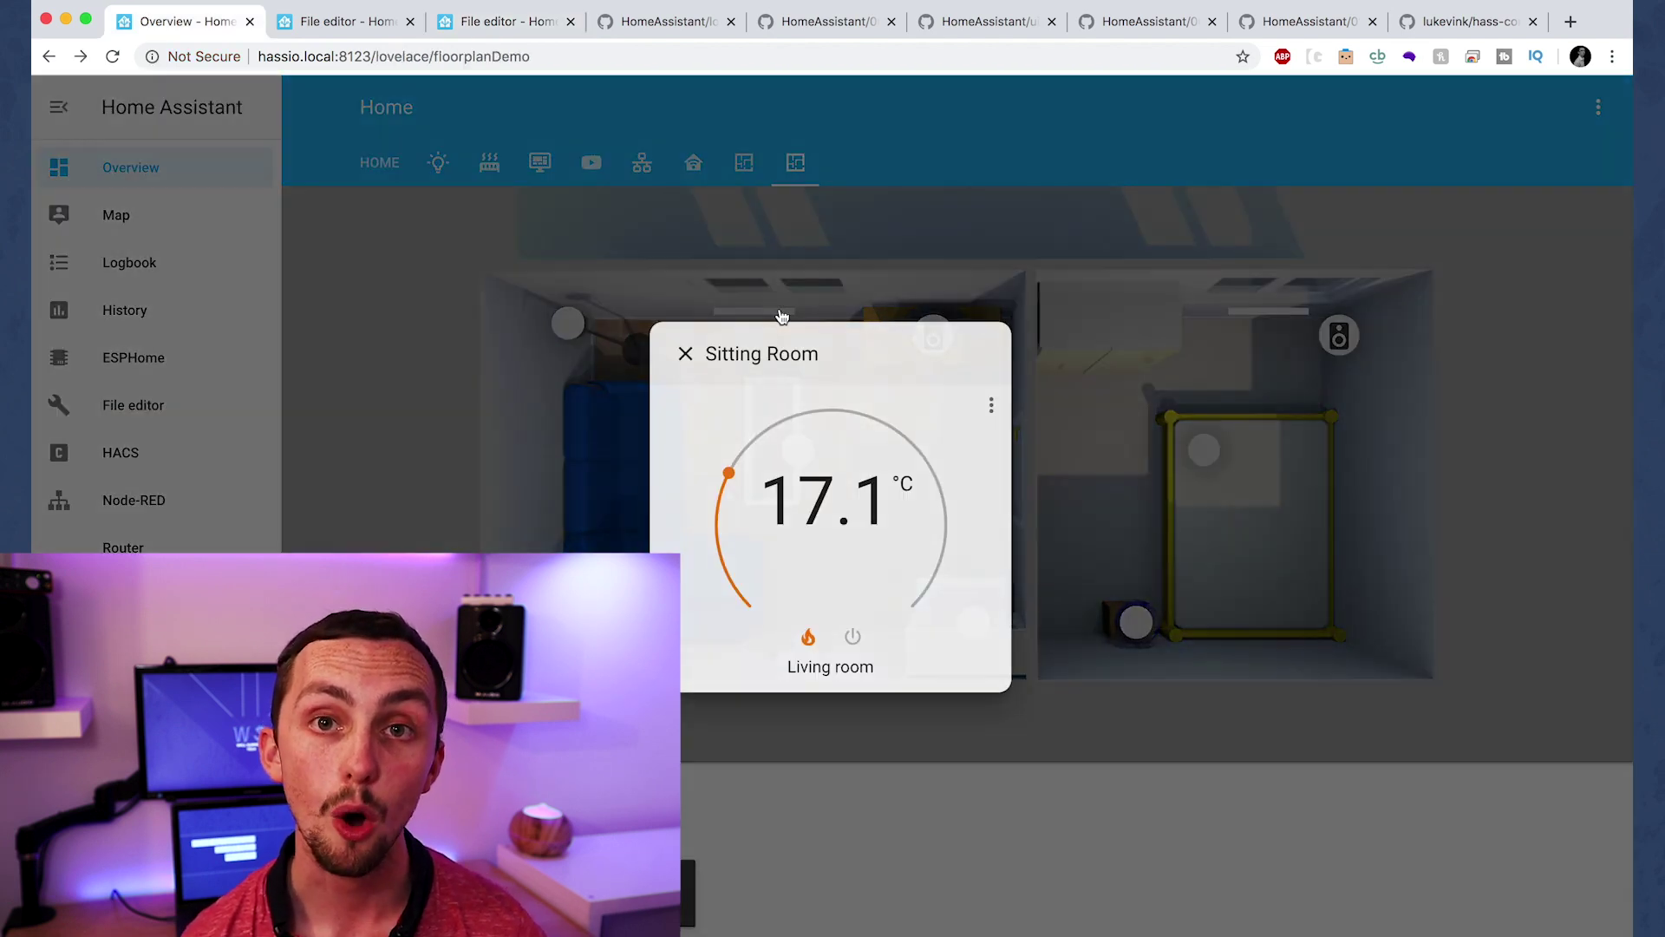
{"action": "left_click_drag", "start_coordinate": [734, 480], "coordinate": [910, 408]}
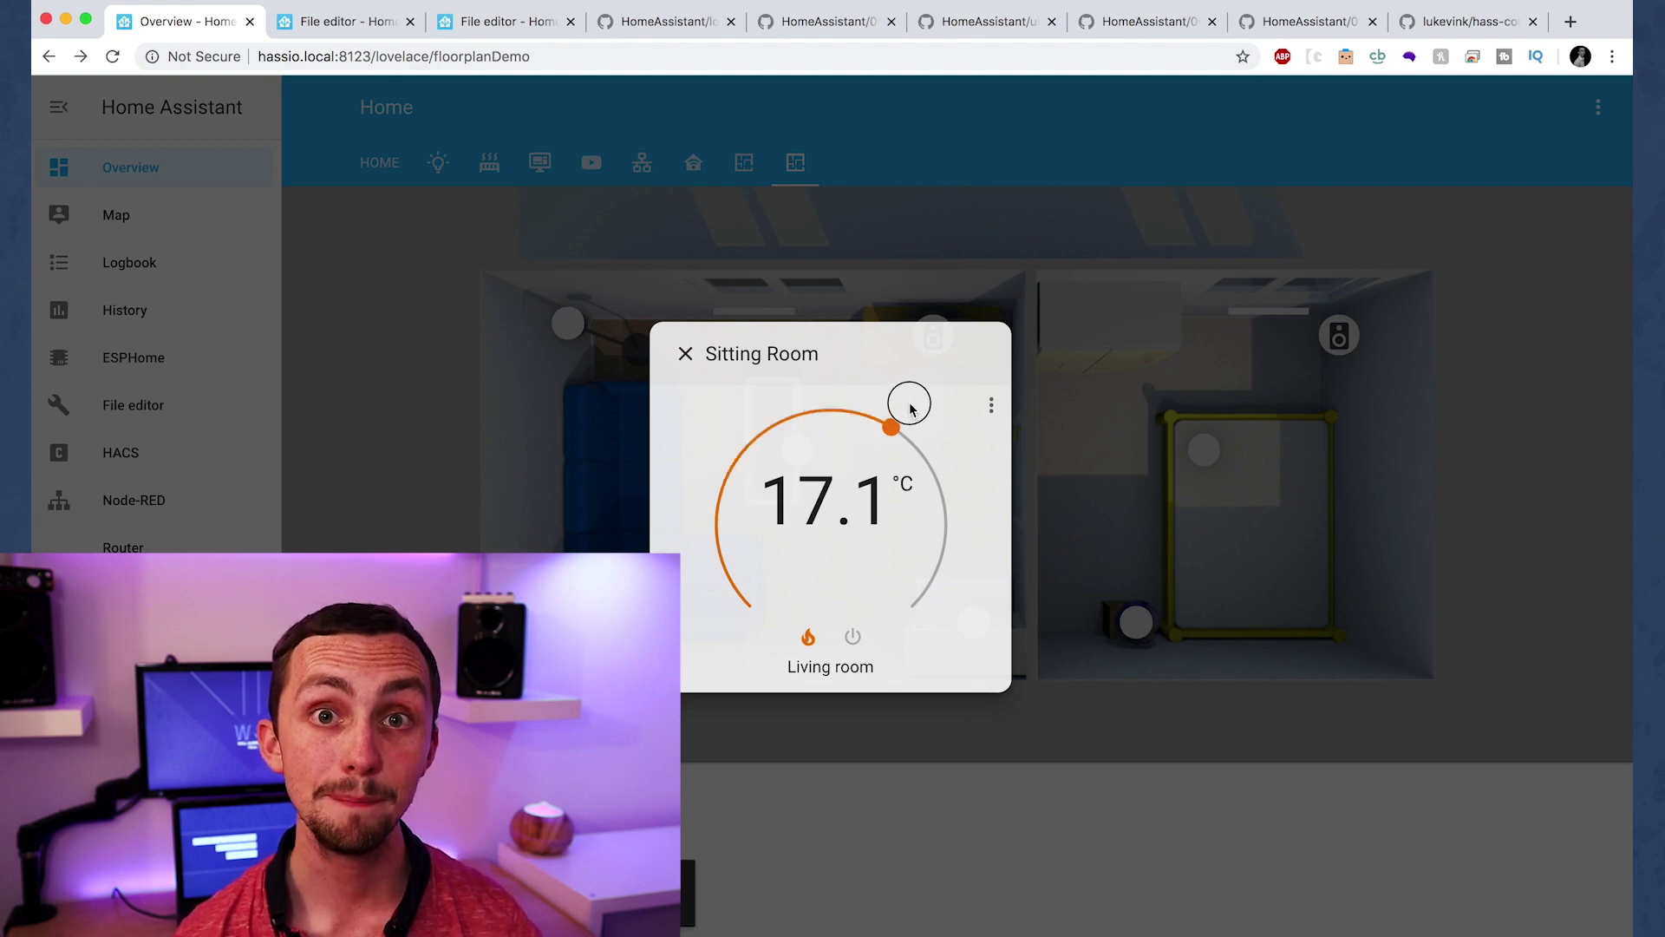
{"action": "left_click", "coordinate": [1132, 609]}
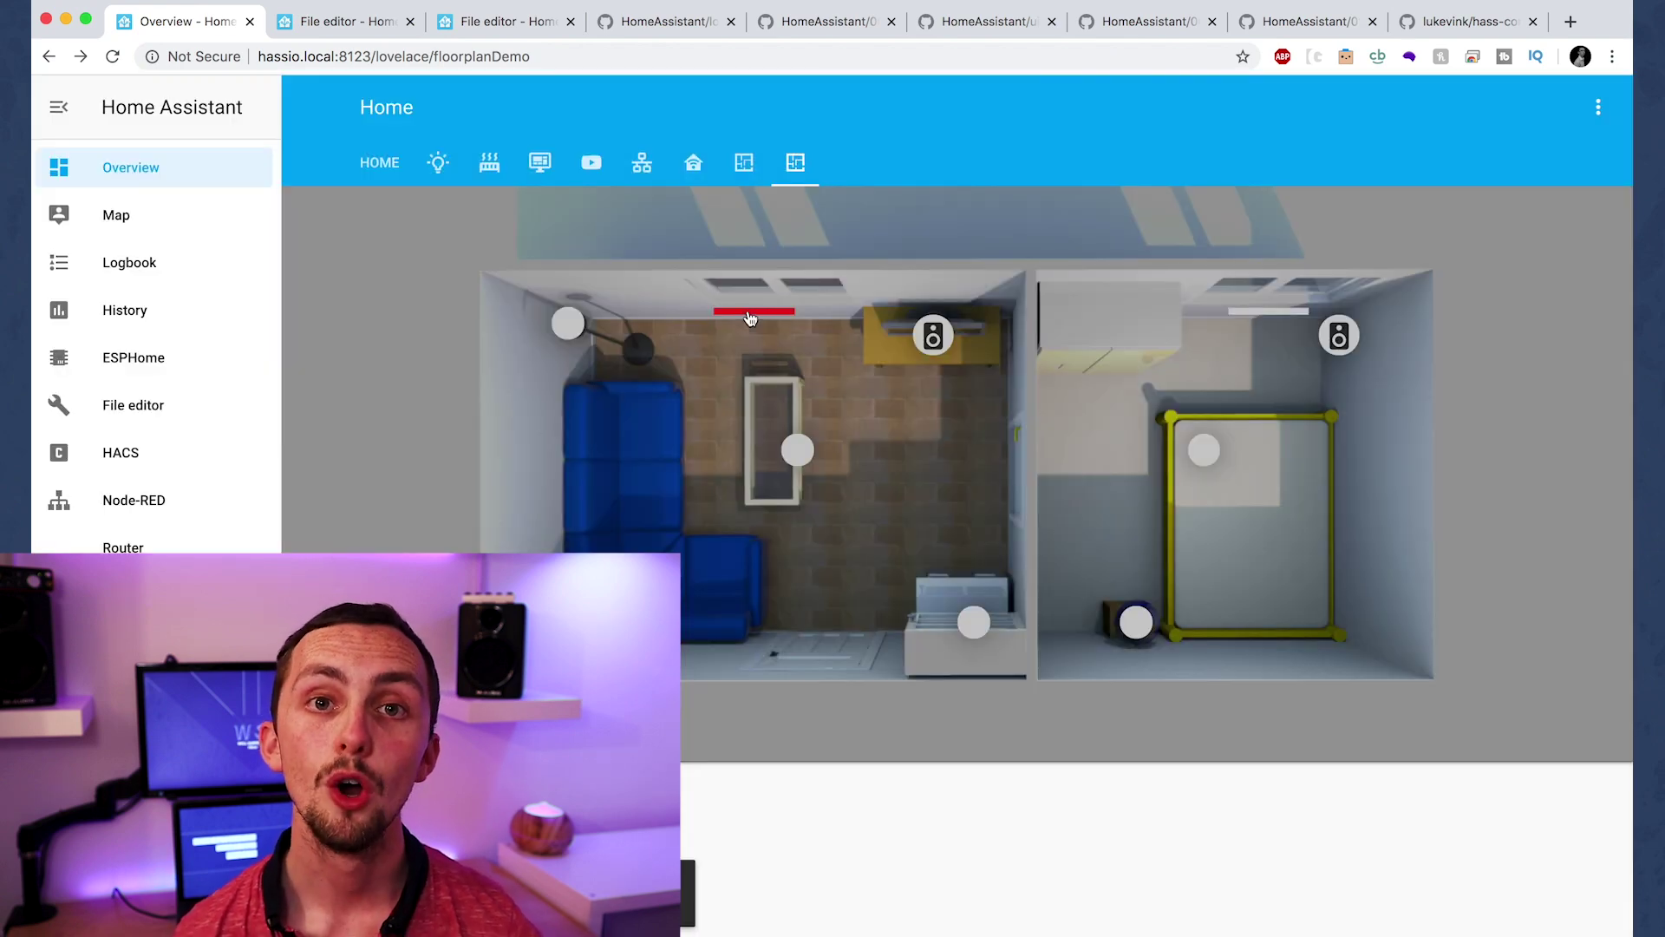
{"action": "left_click", "coordinate": [751, 314]}
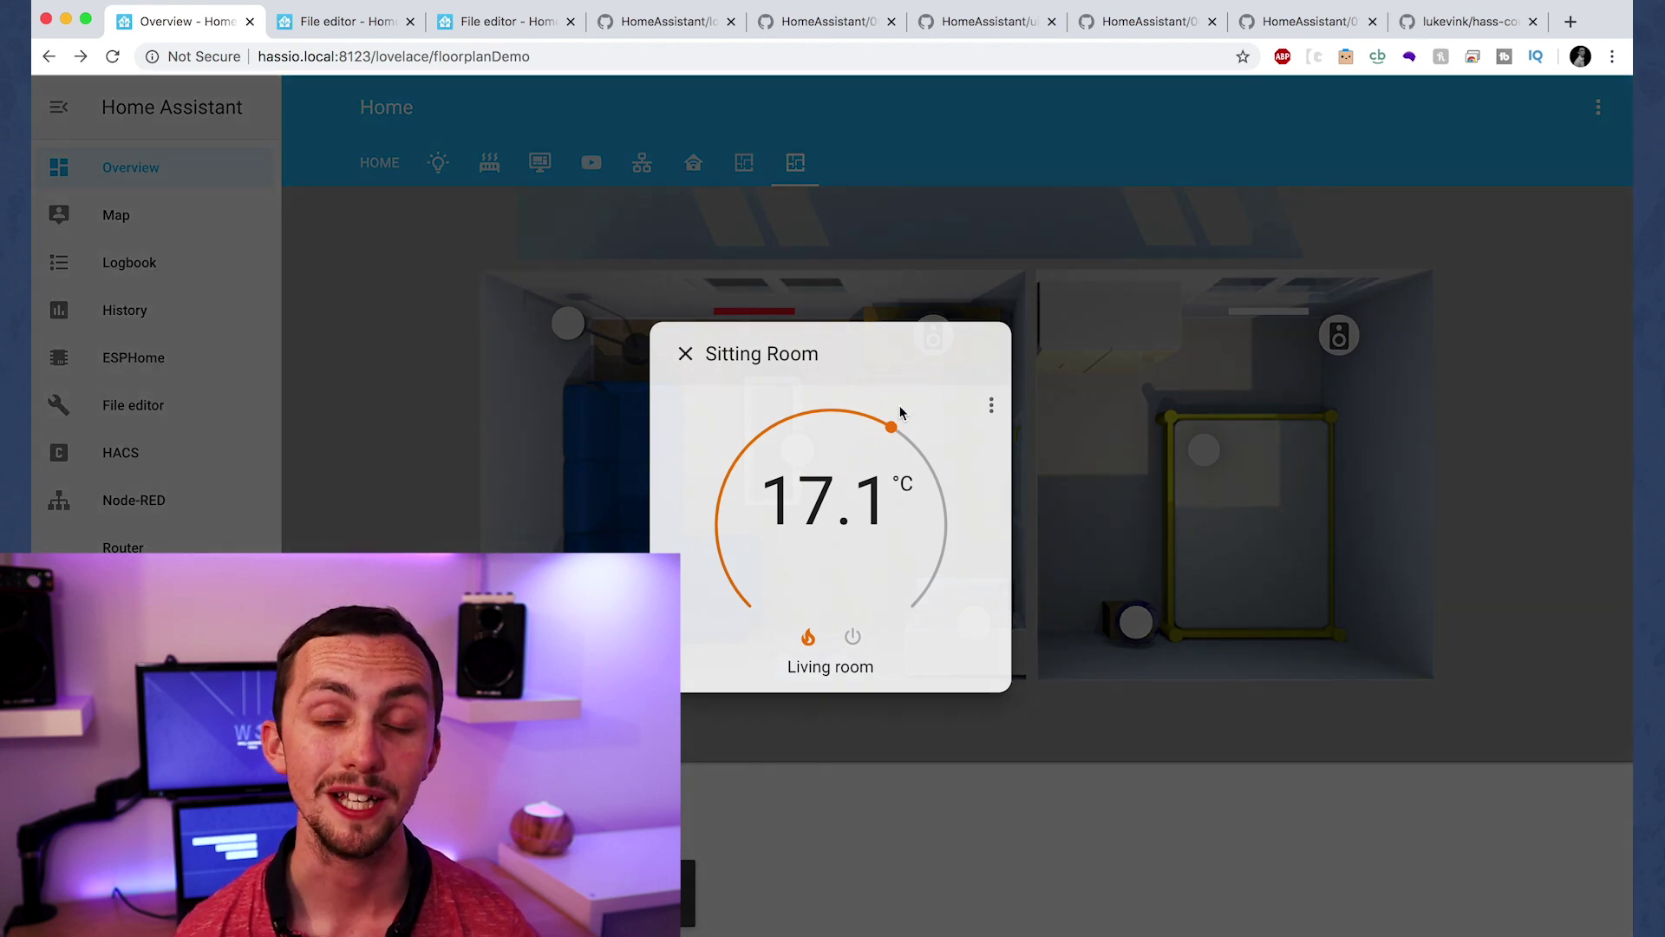
{"action": "left_click_drag", "start_coordinate": [891, 427], "coordinate": [694, 449]}
{"action": "key", "text": "Escape"}
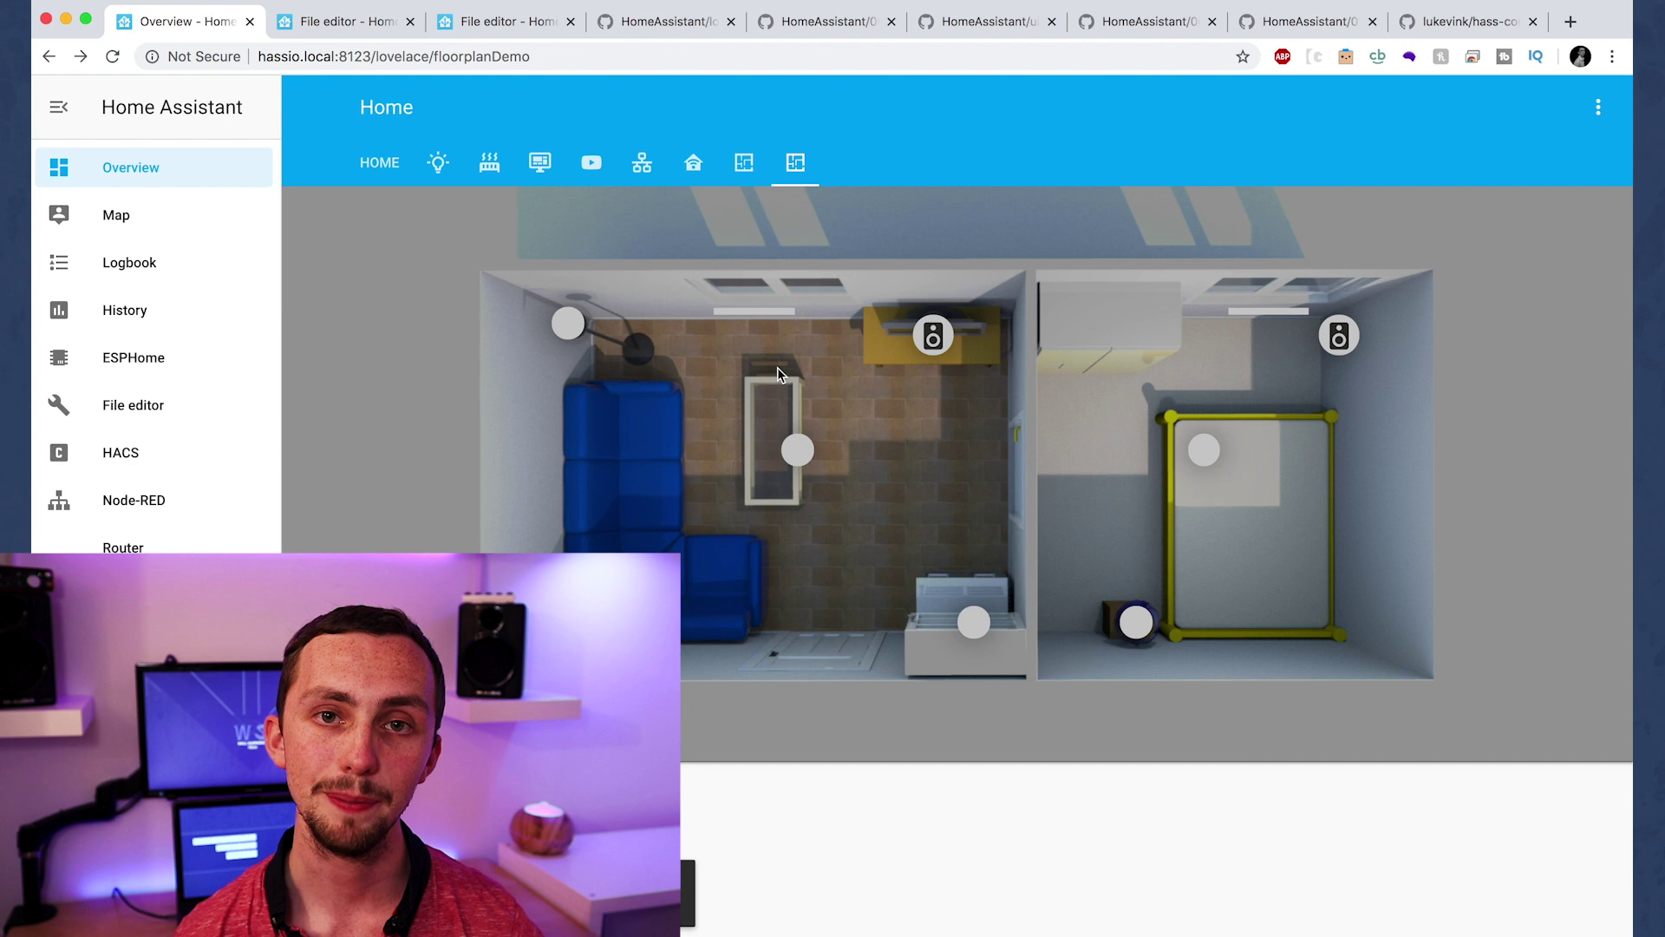